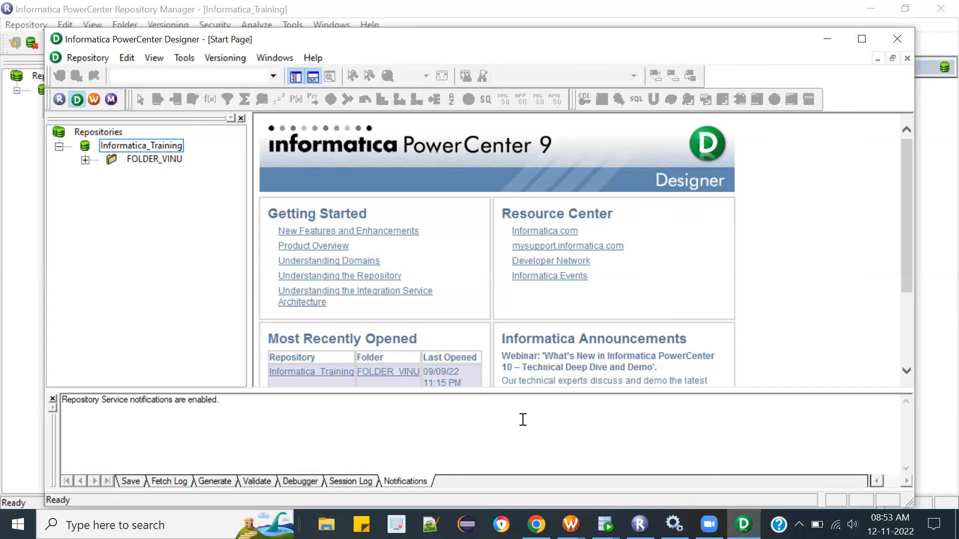
Step: Select FOLDER_VINU under the Informatica_Training repository and maximize the Designer window
key(alt+Tab)
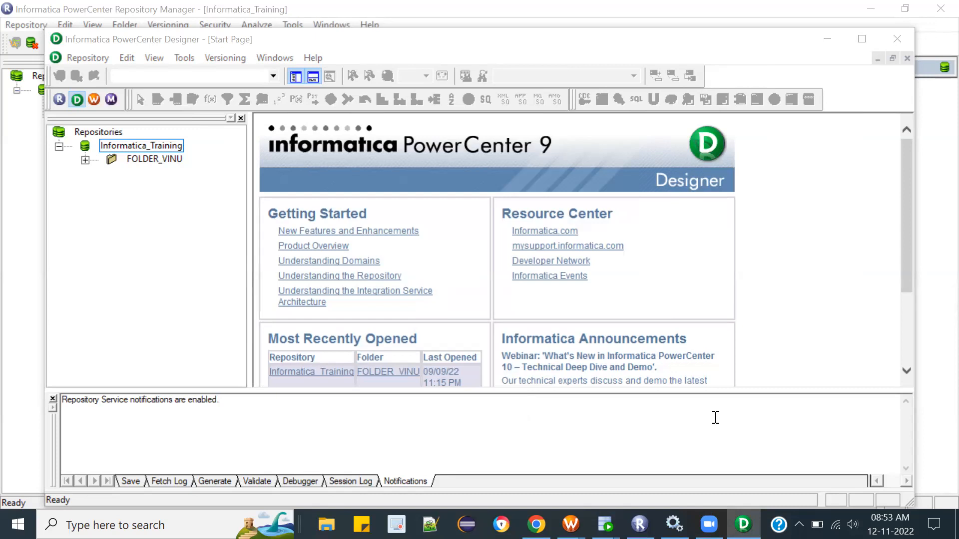
click(154, 159)
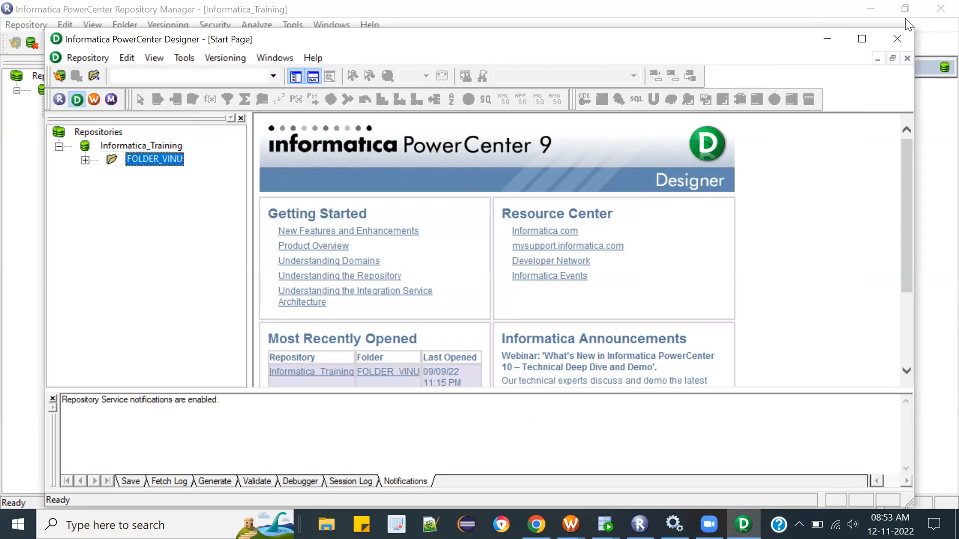
click(862, 40)
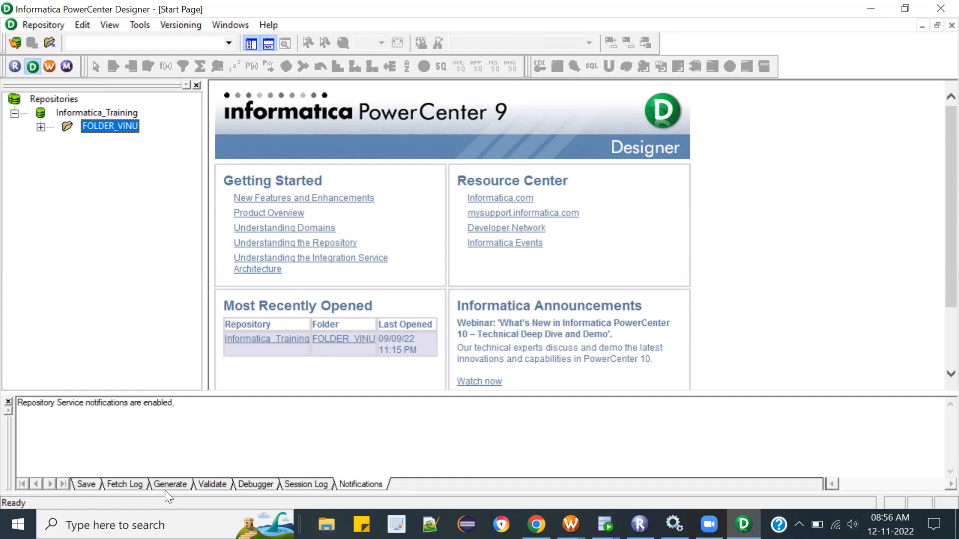
Step: Switch to Chrome, close the two unreachable site tabs and open Gmail in a new tab
key(alt+Tab)
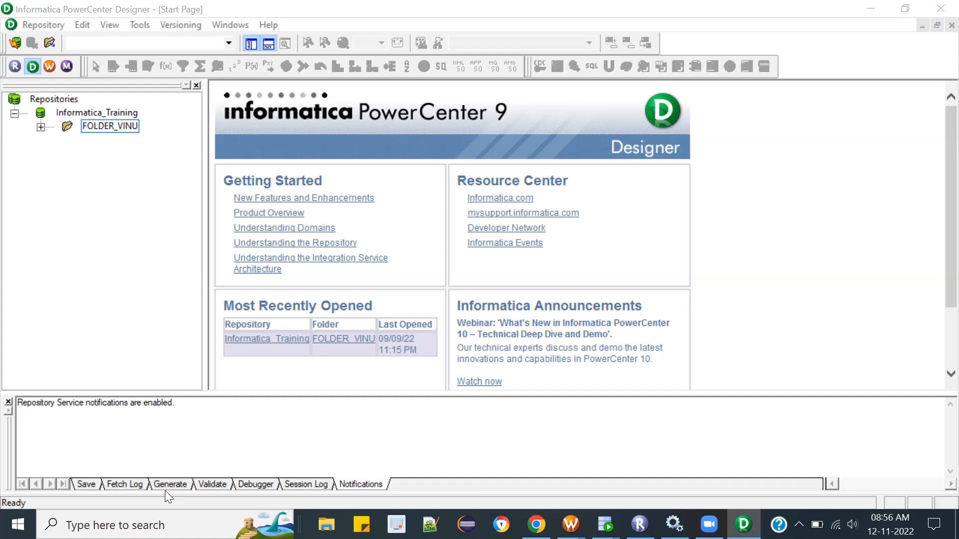
click(536, 525)
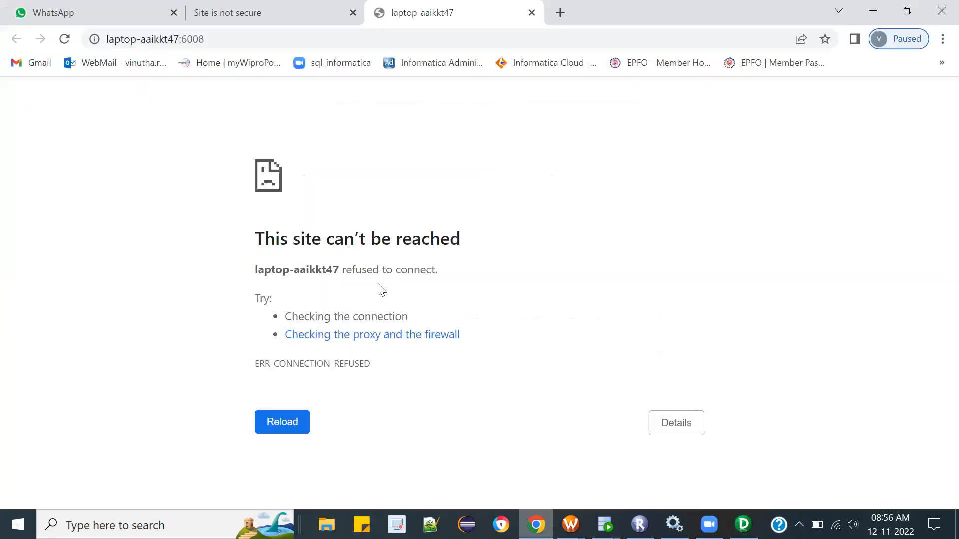
click(353, 13)
click(353, 12)
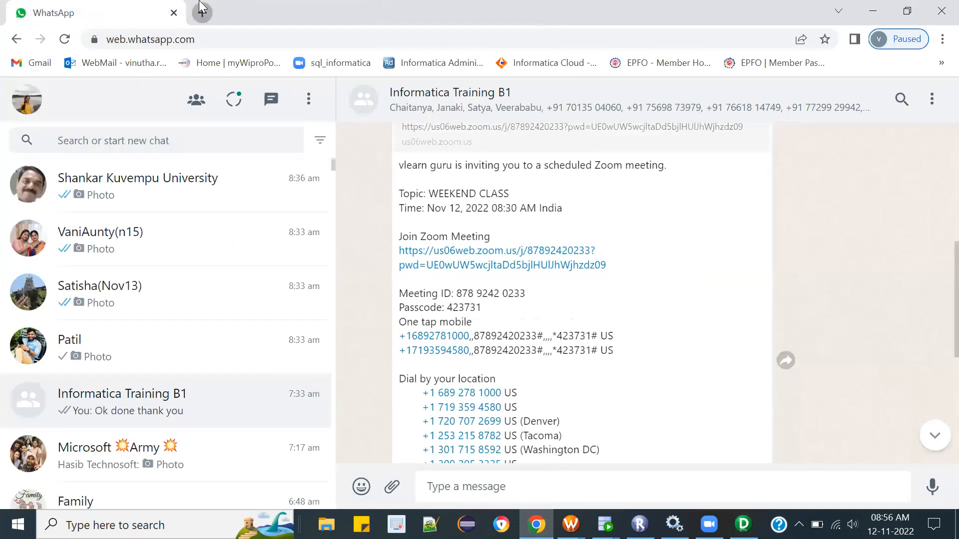
click(201, 6)
click(38, 64)
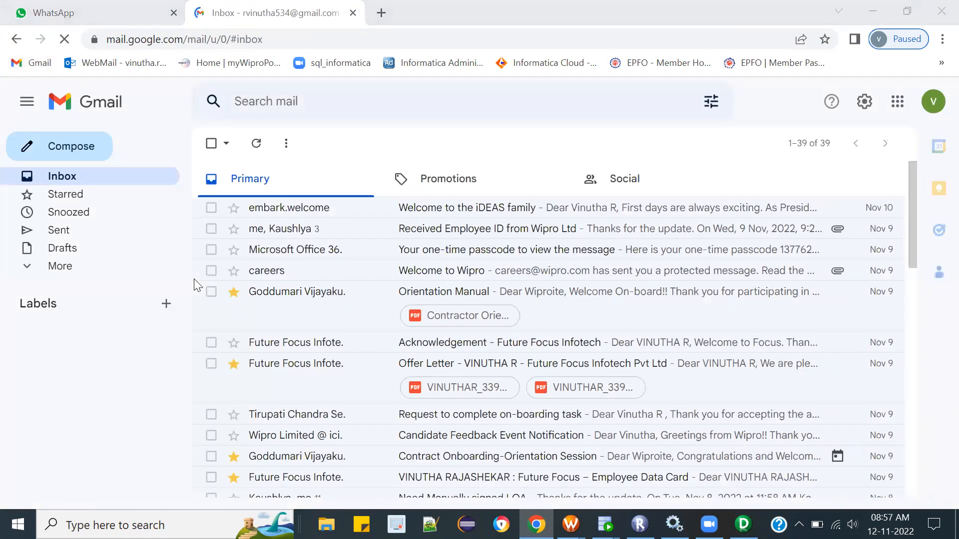
click(938, 106)
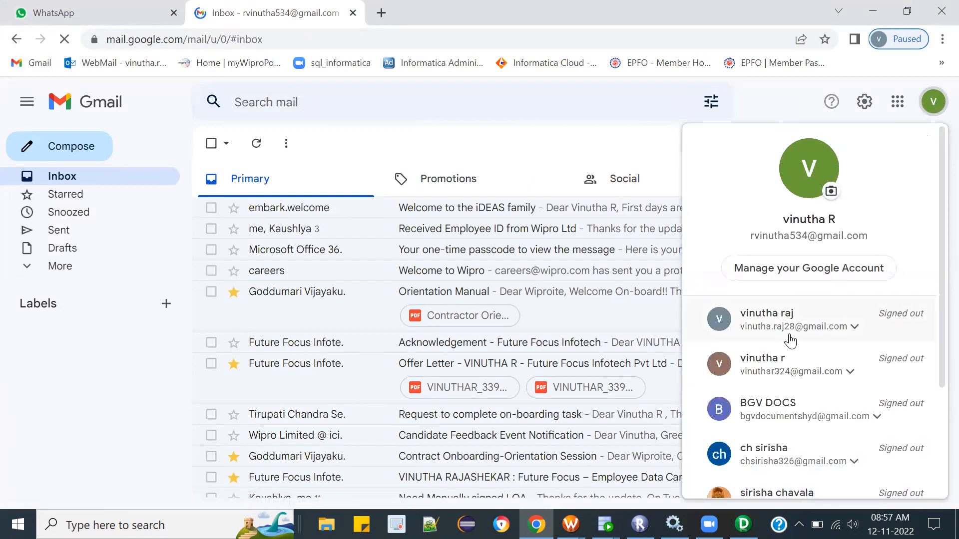
click(790, 342)
click(779, 360)
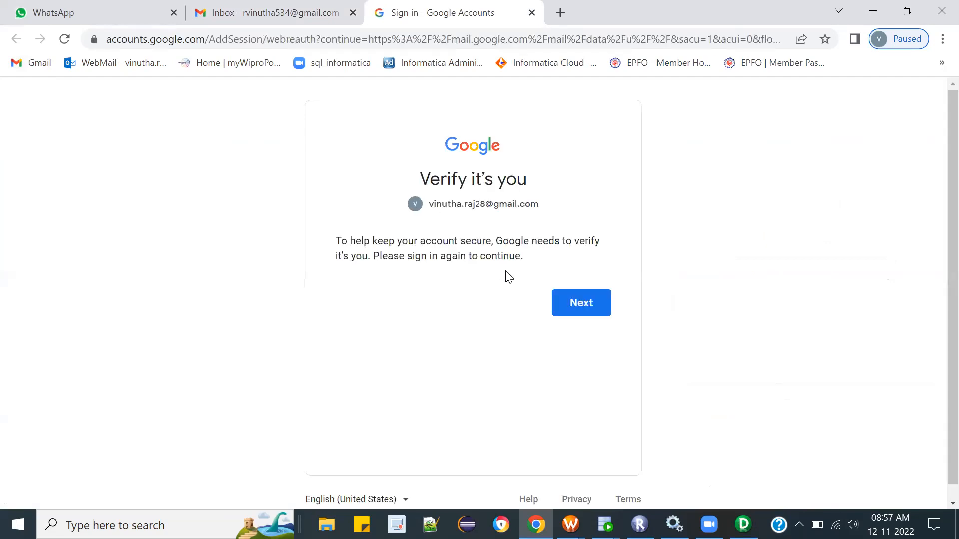
click(572, 309)
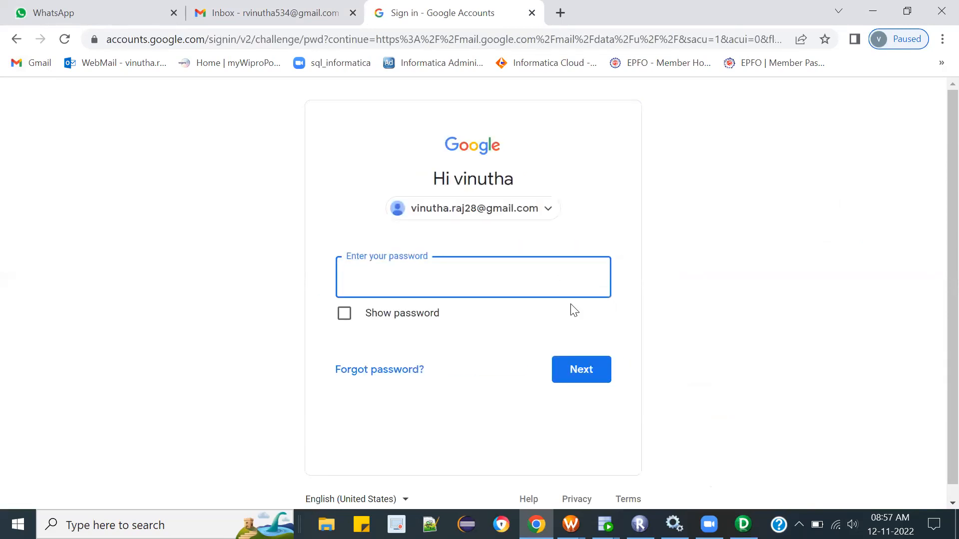
Step: Try to sign in to the chosen Google account by entering the account password
text(•••••••••••)
key(Return)
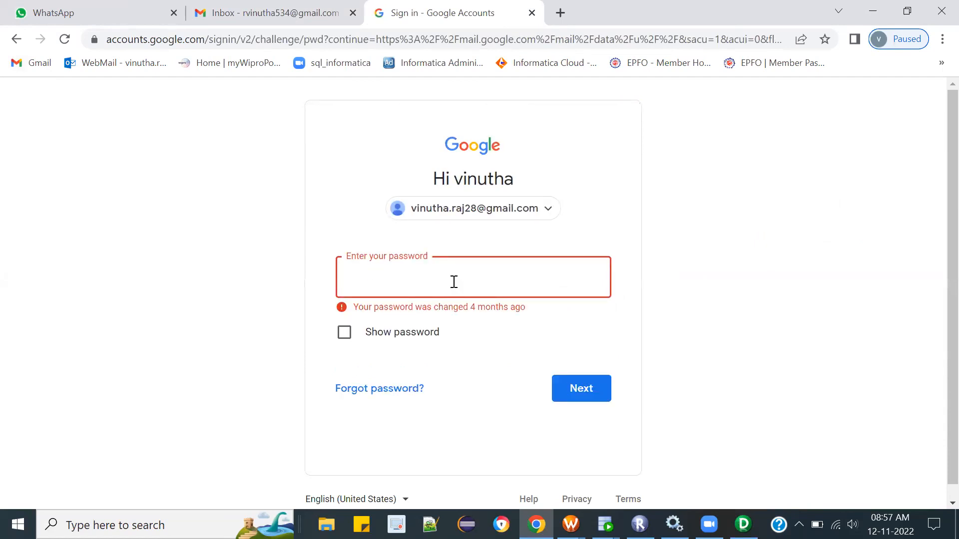
Step: Sign in to the Google account with a newly entered account password and go through 2-Step Verification
text(••••••••••)
key(Return)
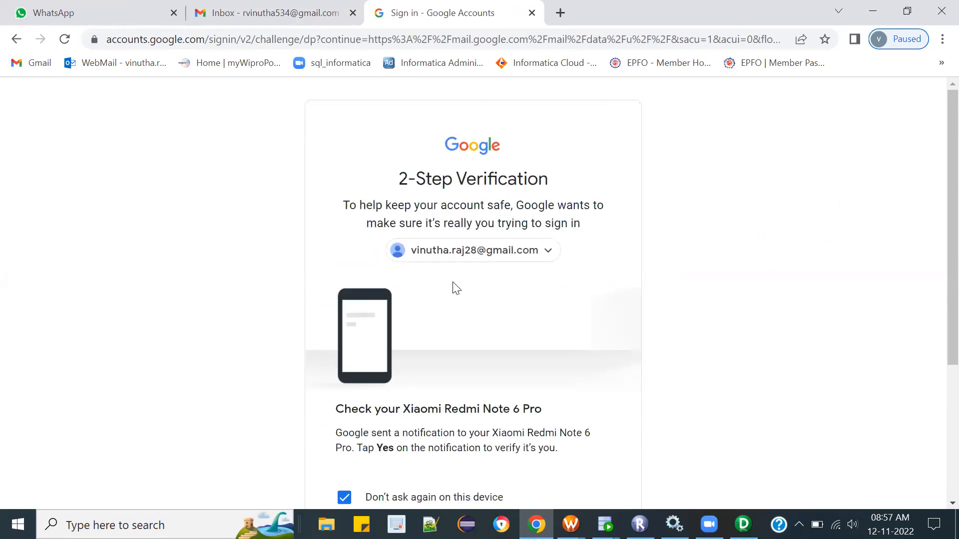
scroll(936, 387, down, 4)
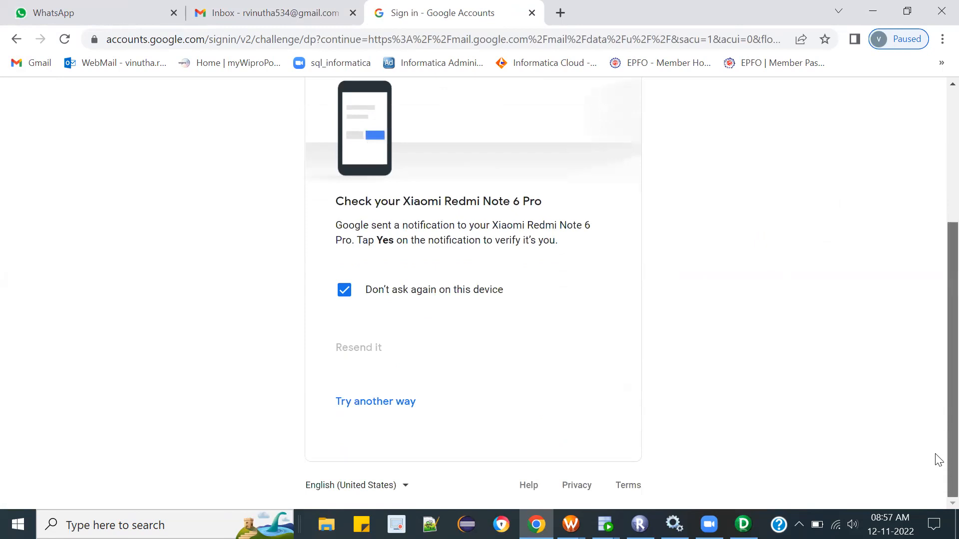
scroll(938, 459, up, 1)
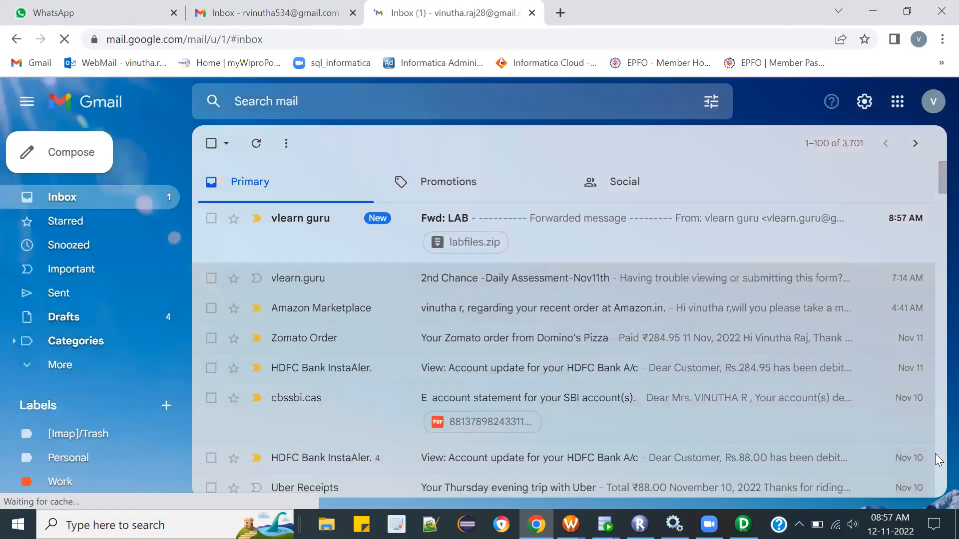
Step: Open the "Fwd: LAB" email and download its labfiles.zip attachment, dismissing the downloads bar
click(580, 236)
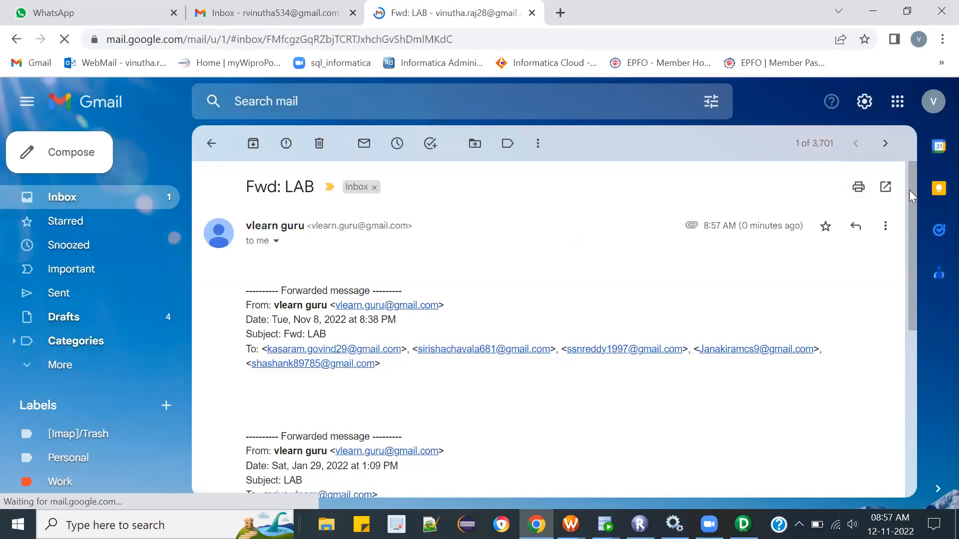
scroll(908, 425, down, 2)
scroll(907, 424, down, 4)
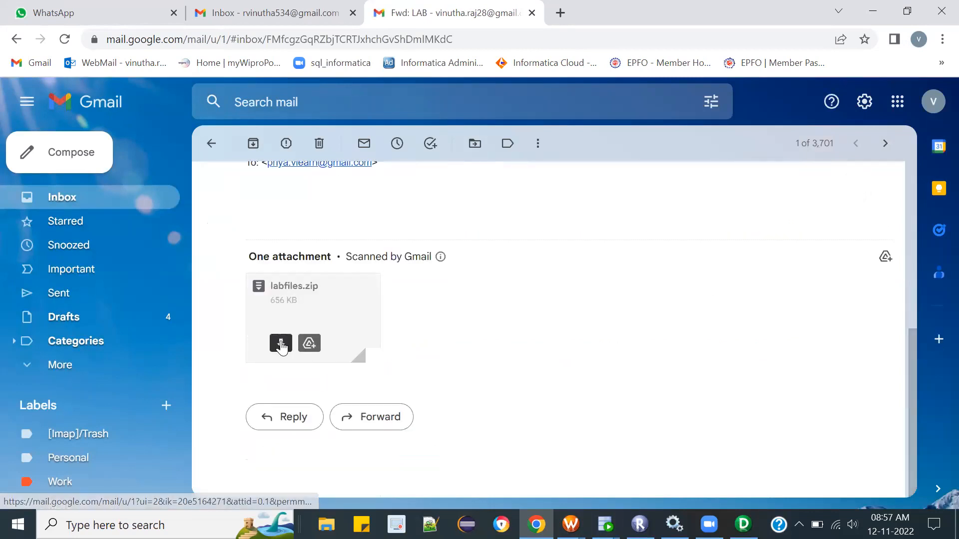
click(281, 344)
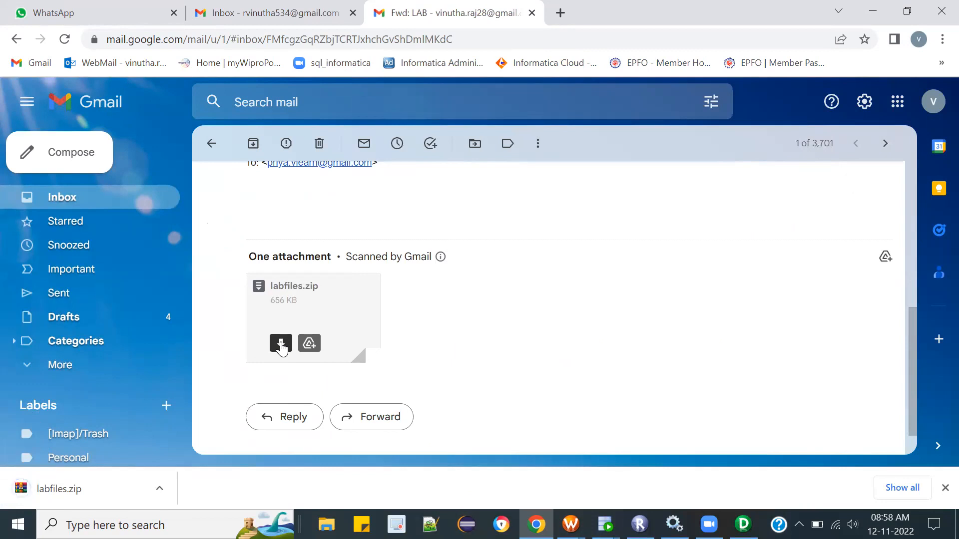
click(282, 344)
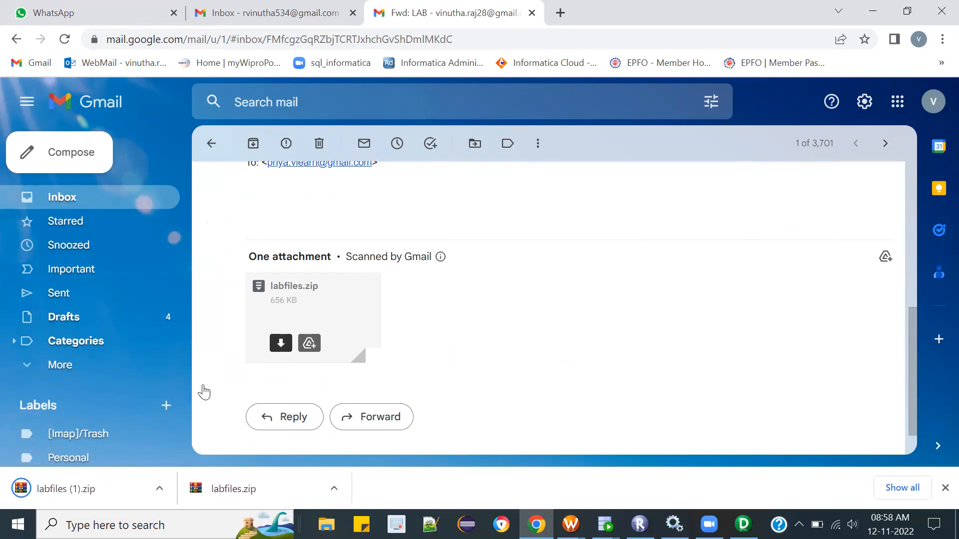
click(944, 487)
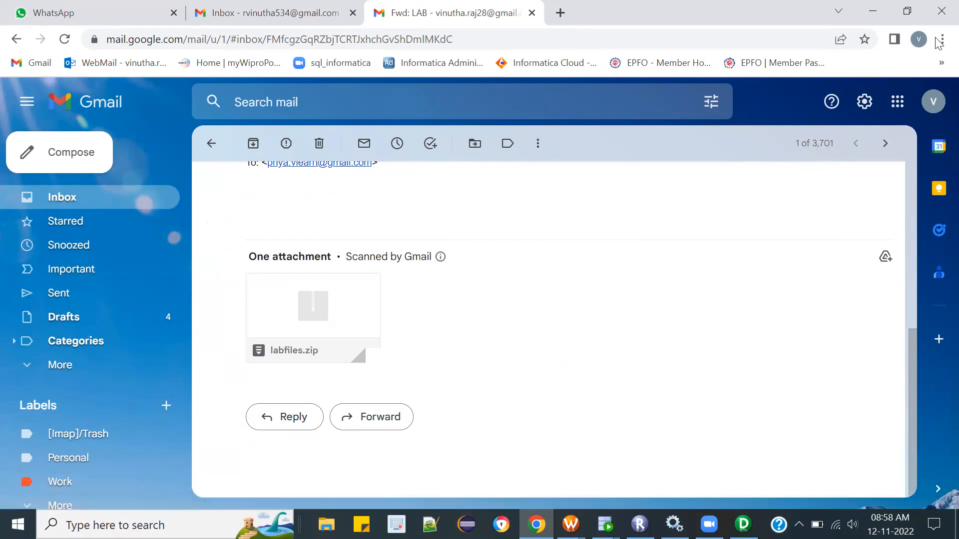
Step: Minimize the open windows to reach the desktop and close the duplicate Workflow Manager window
click(874, 9)
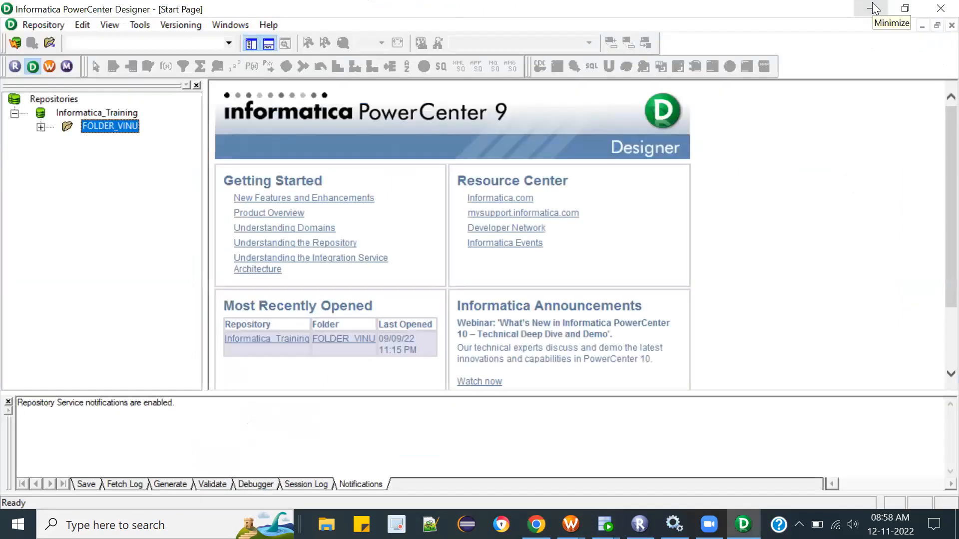
click(873, 8)
click(874, 9)
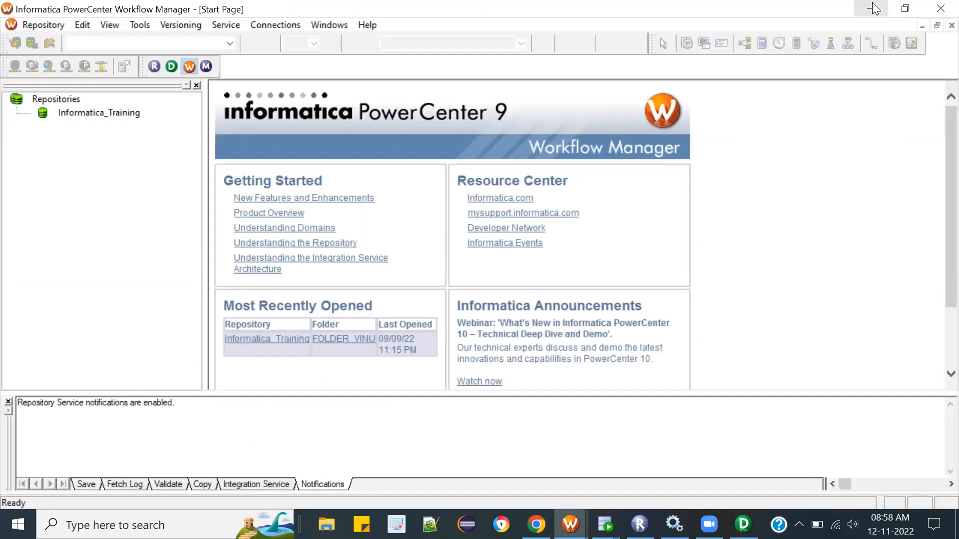
click(874, 9)
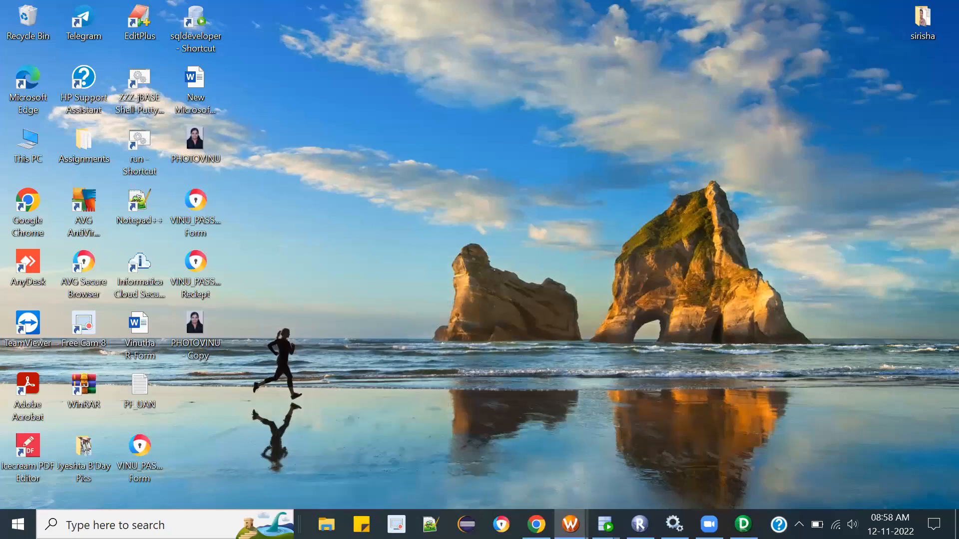
mouse_move(570, 524)
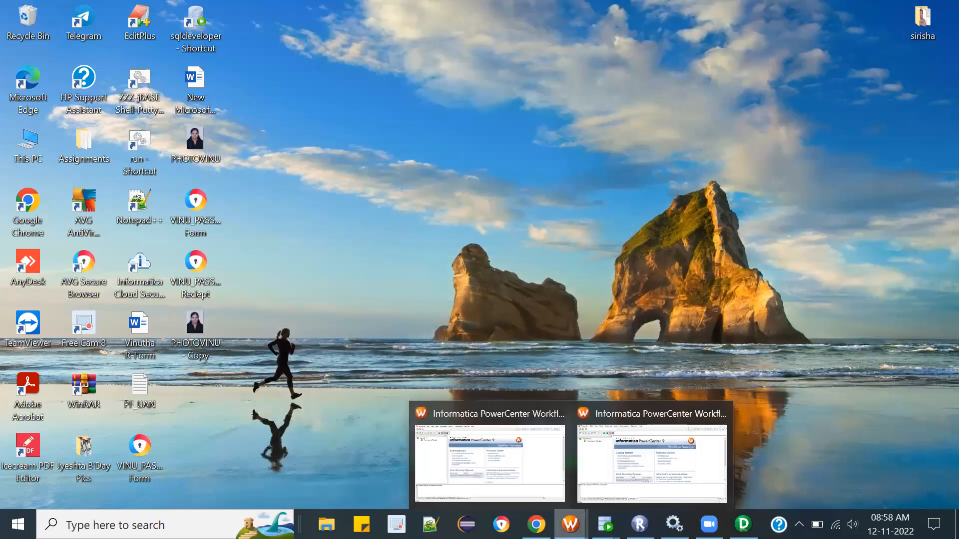
click(559, 414)
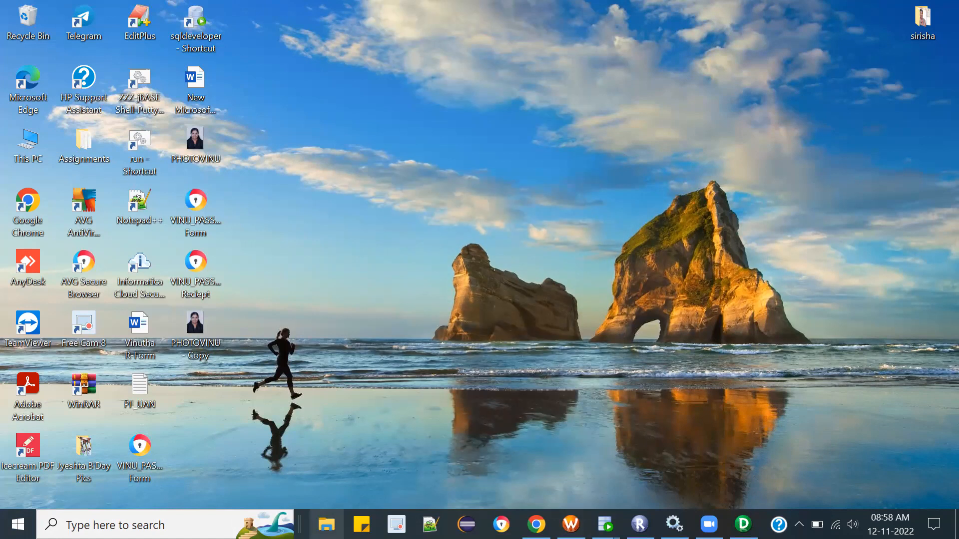
Step: Open the Downloads folder in File Explorer and delete the duplicate archive labfiles (1)
click(326, 524)
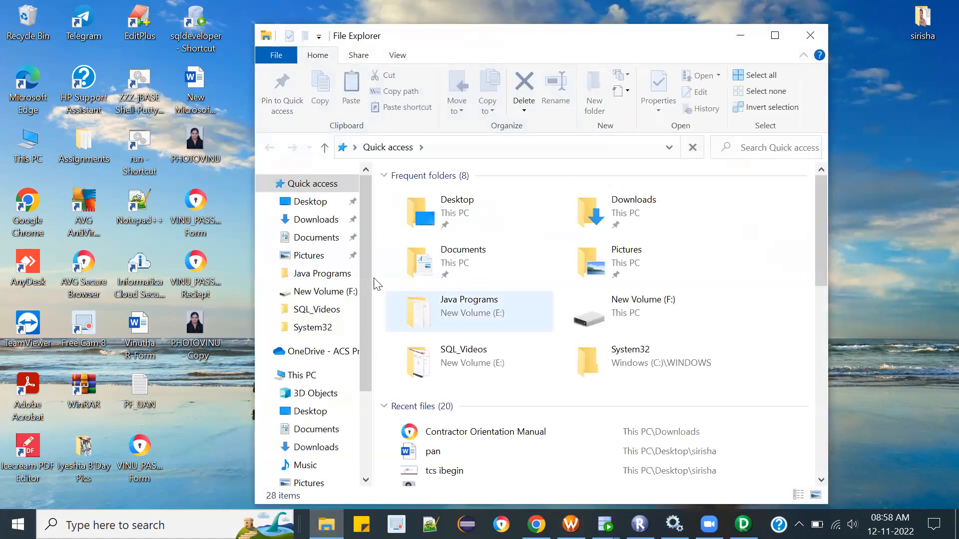
click(331, 220)
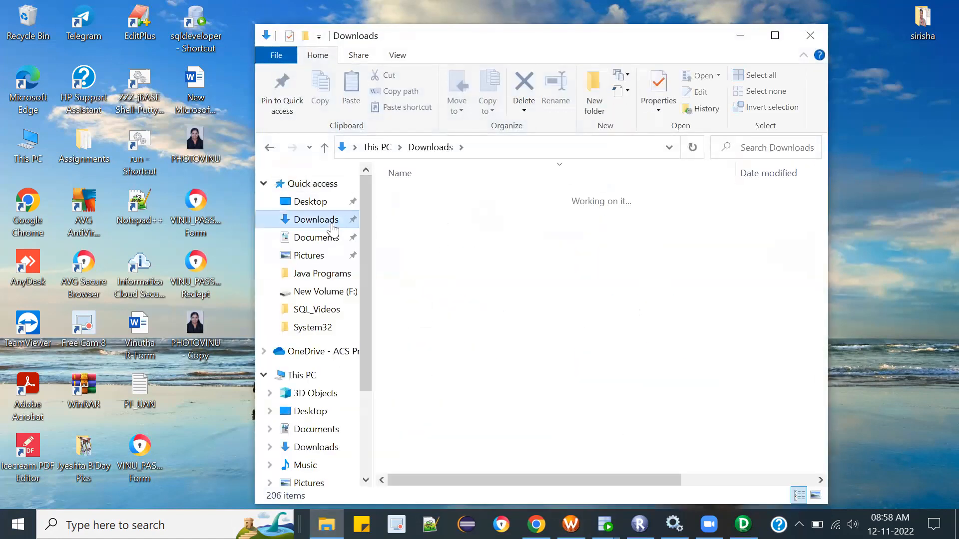
click(450, 232)
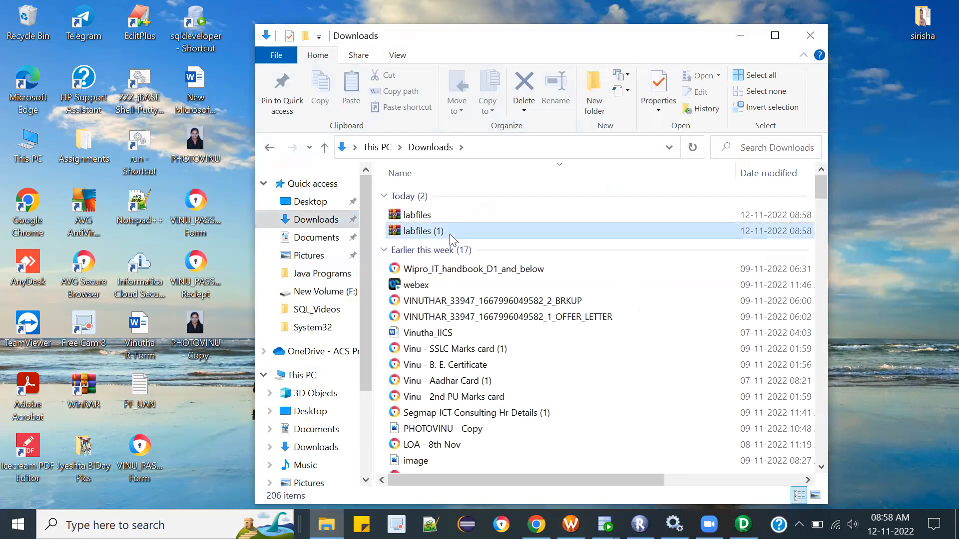
key(Delete)
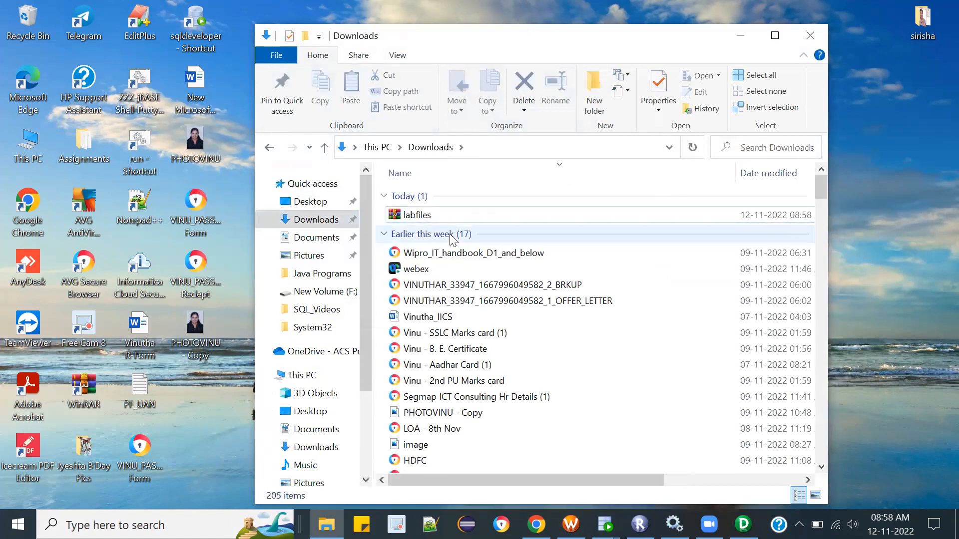
Step: Extract the labfiles archive directly into the Downloads folder
click(428, 219)
double_click(428, 215)
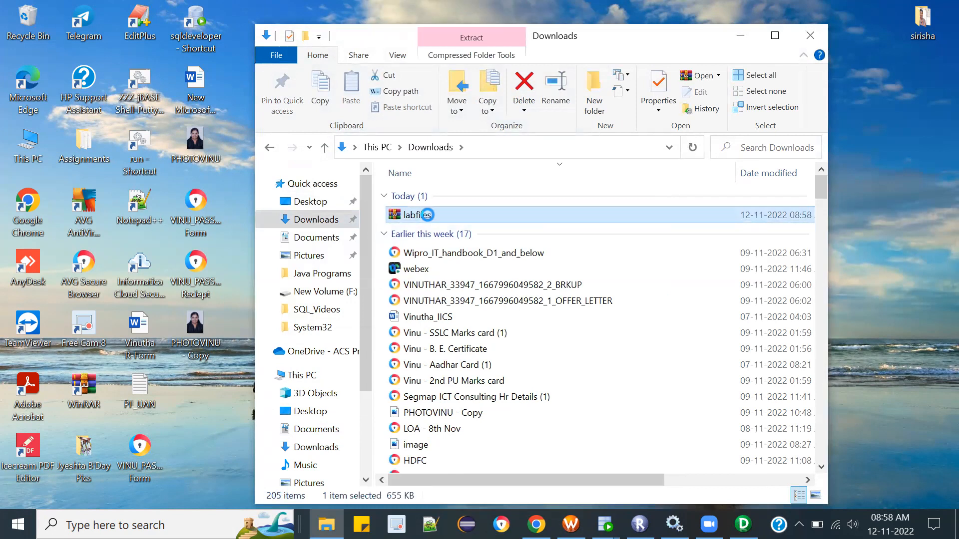
right_click(427, 214)
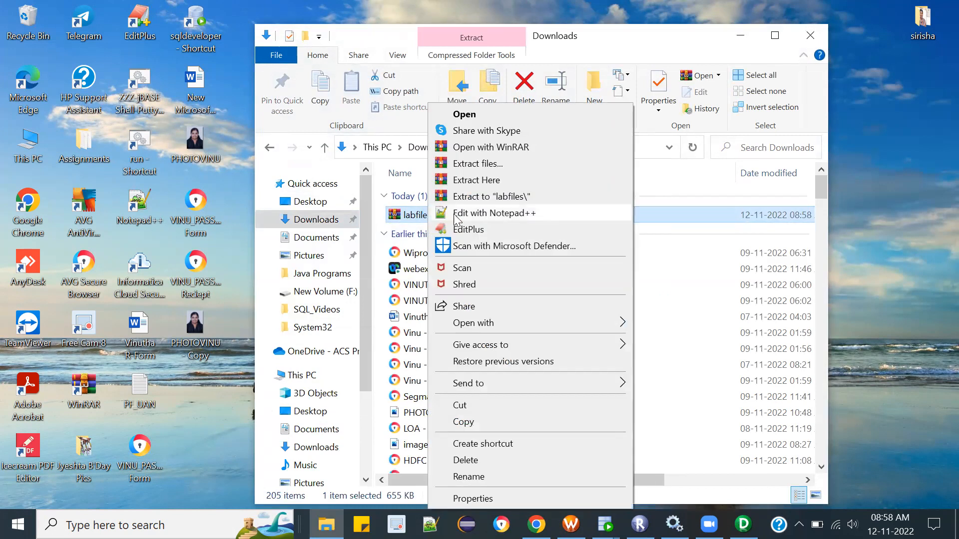
click(487, 181)
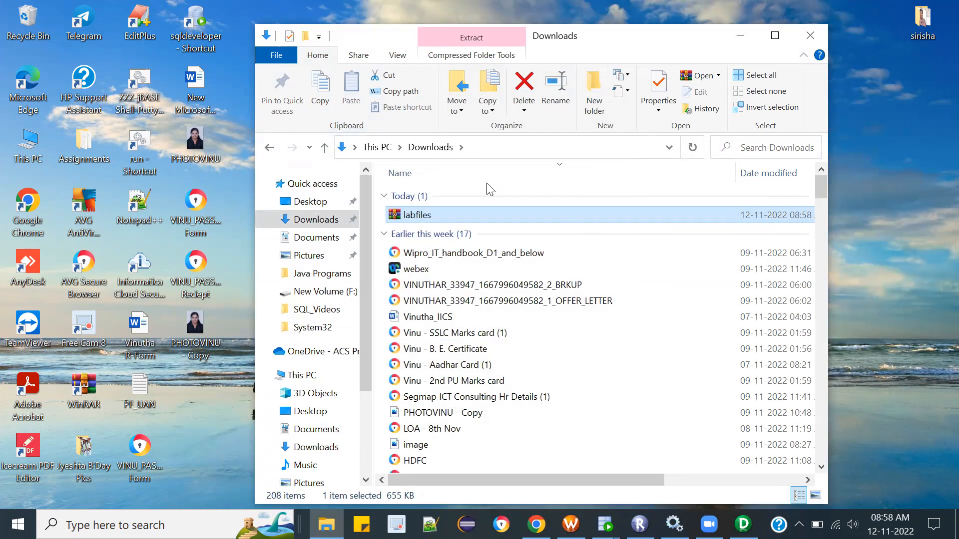
Step: Maximize and refresh the Downloads window, enter "lab" as the search term, and select the labfiles archive
click(772, 36)
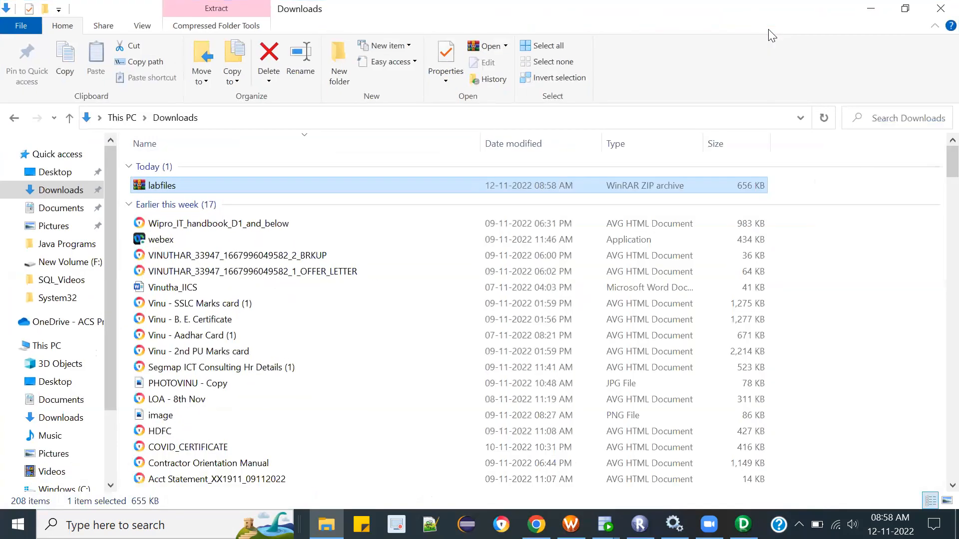
click(824, 119)
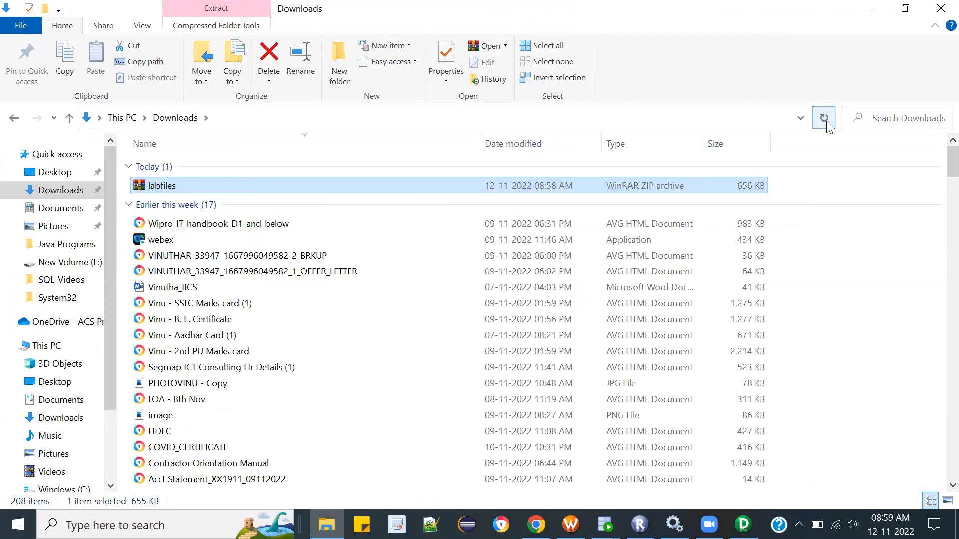
click(891, 117)
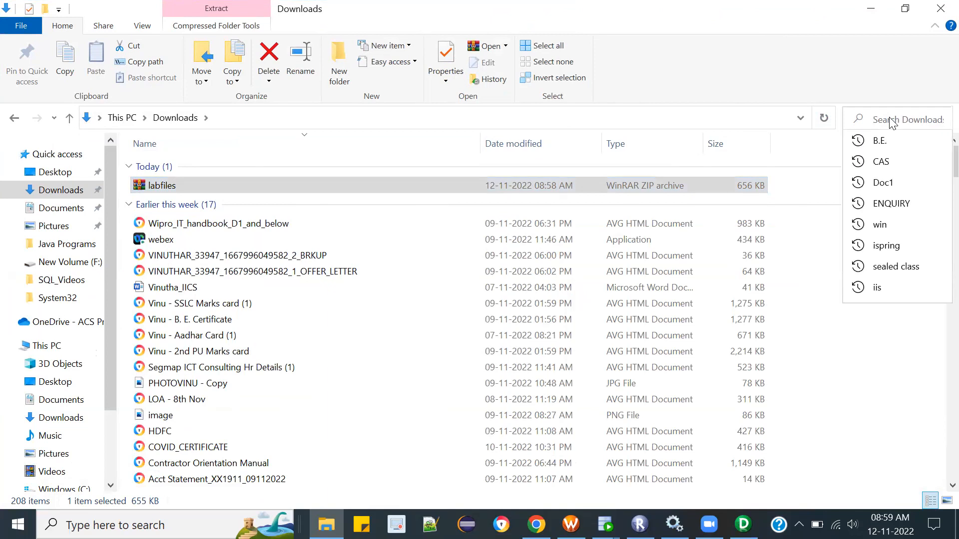
text(lab)
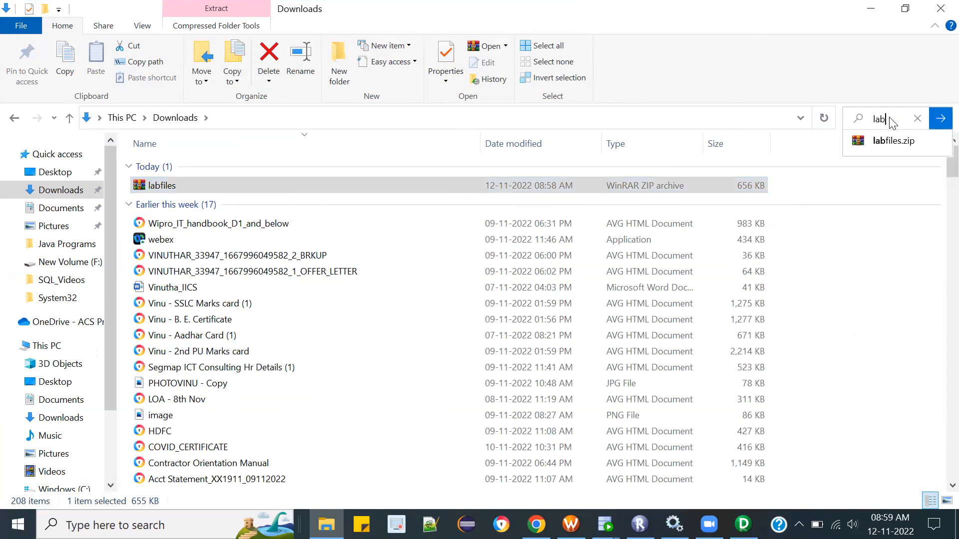
click(542, 188)
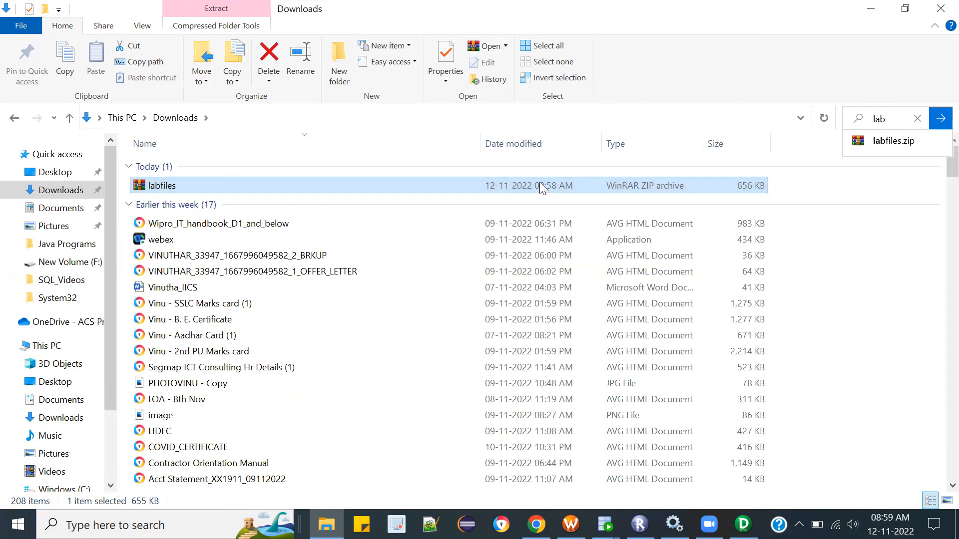
Step: Extract the labfiles archive into its own labfiles folder inside Downloads, keeping the default extraction options
right_click(540, 188)
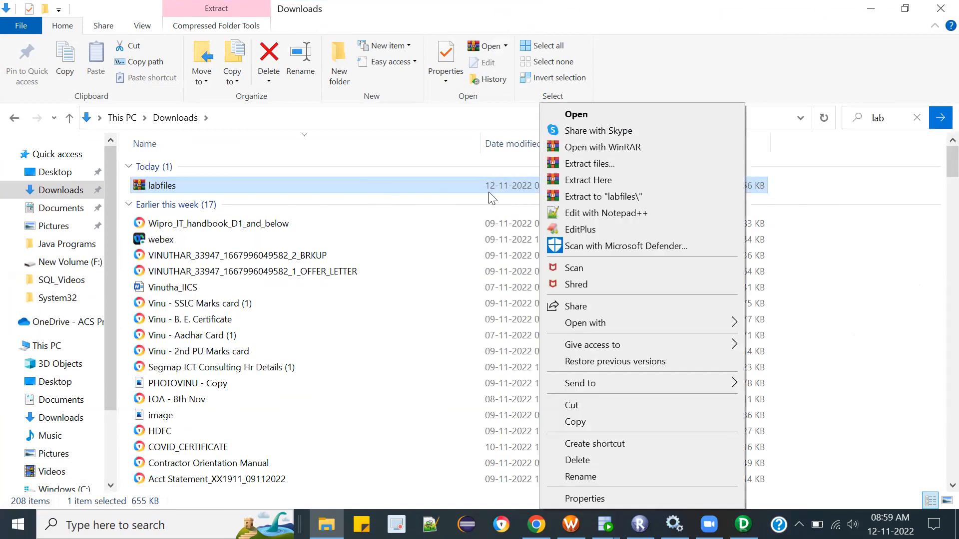
click(591, 165)
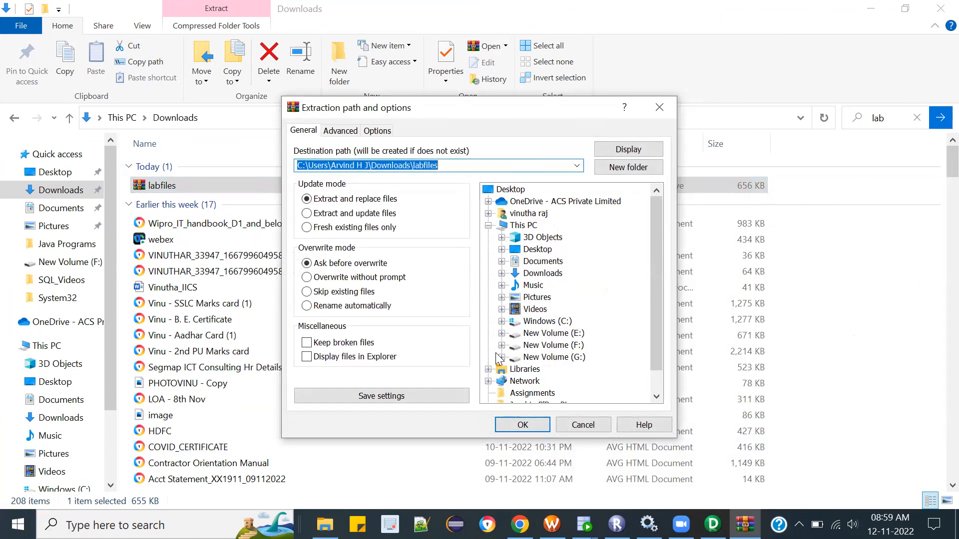
click(577, 166)
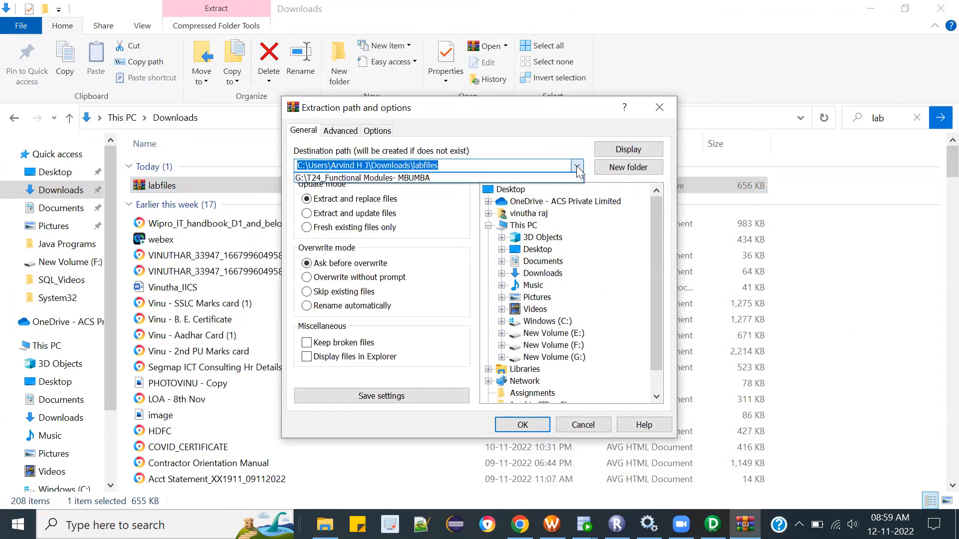
click(577, 167)
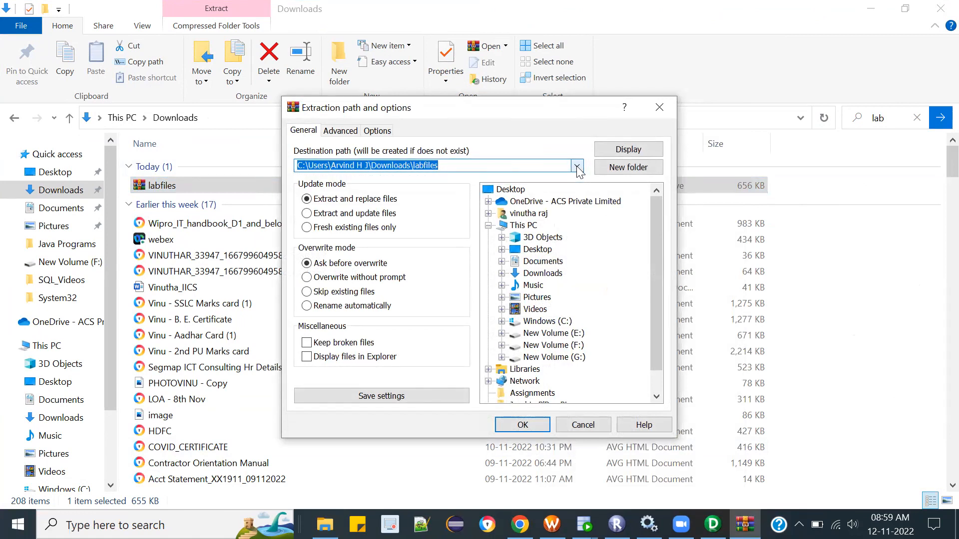
click(520, 426)
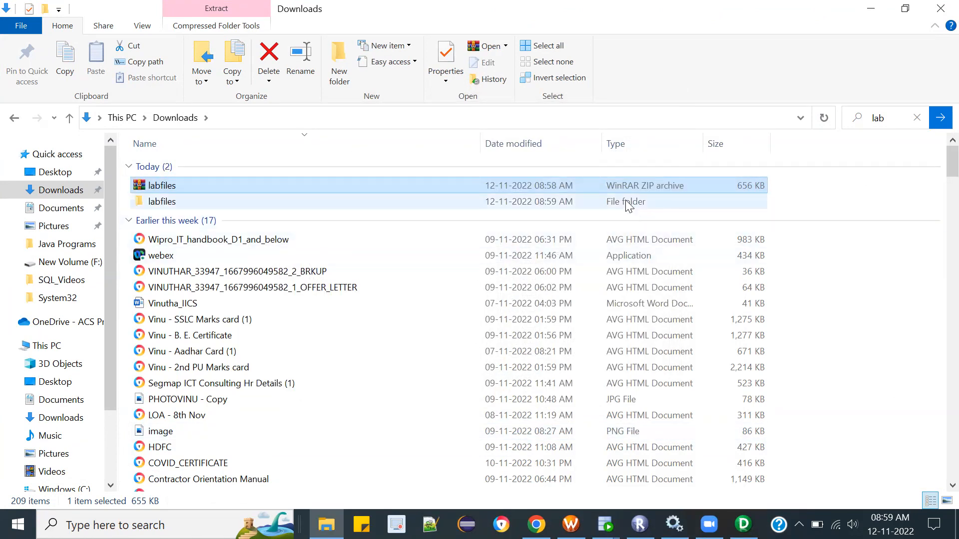
Step: Move the extracted labfiles folder from Downloads to the desktop and place its icon in an open area
click(629, 206)
key(ctrl+c)
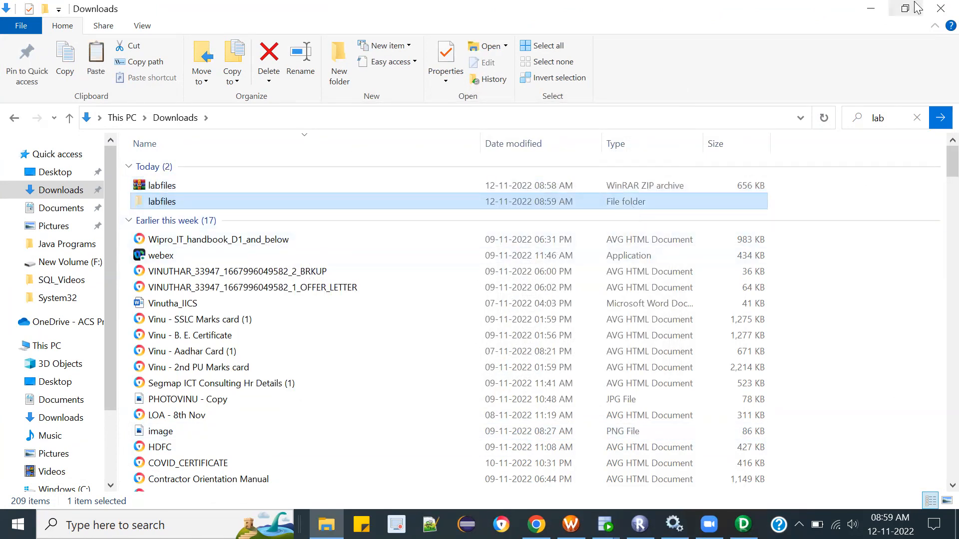
key(super+d)
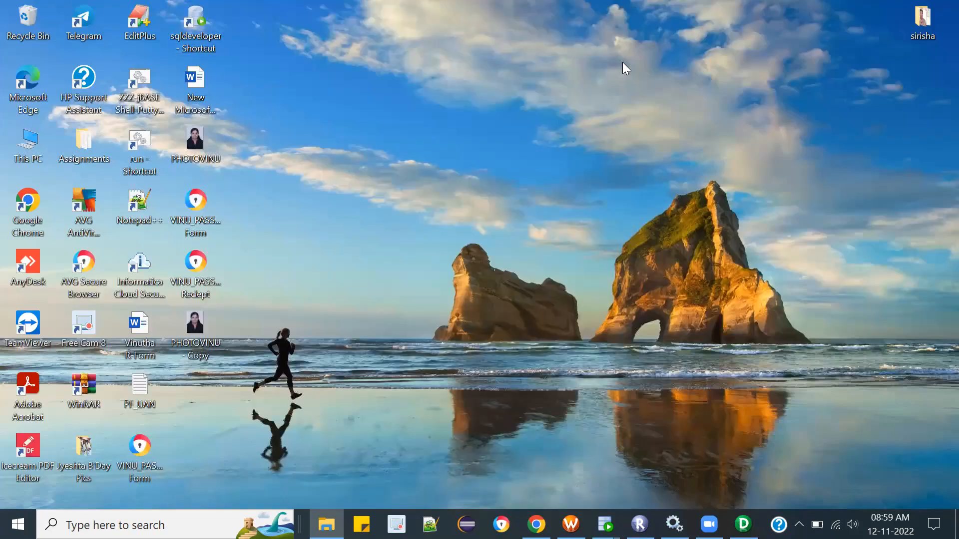
key(ctrl+v)
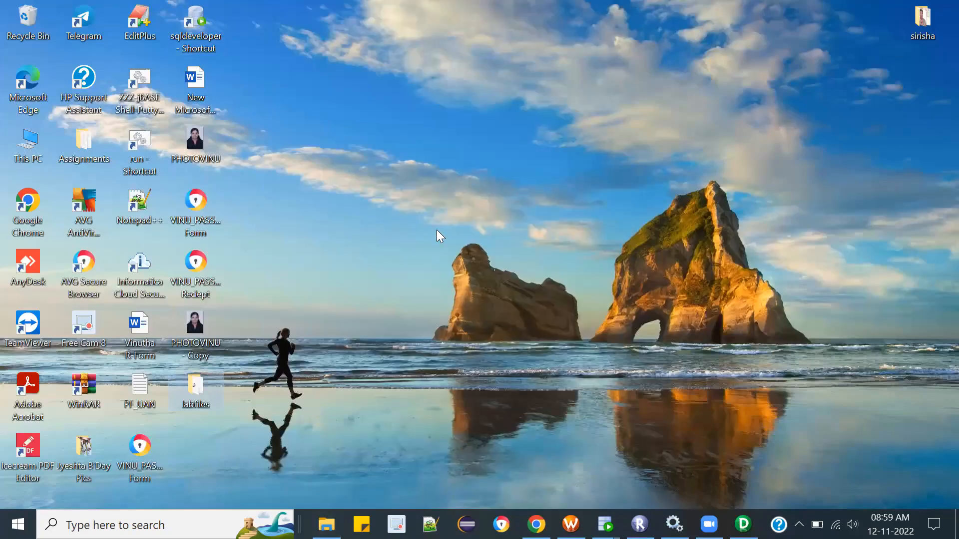
drag(517, 197, 575, 130)
drag(193, 392, 530, 86)
Step: Switch to PowerCenter Designer, open the Informatica_Training repository's folder in Source Analyzer, and start importing a source from a flat file
mouse_move(742, 524)
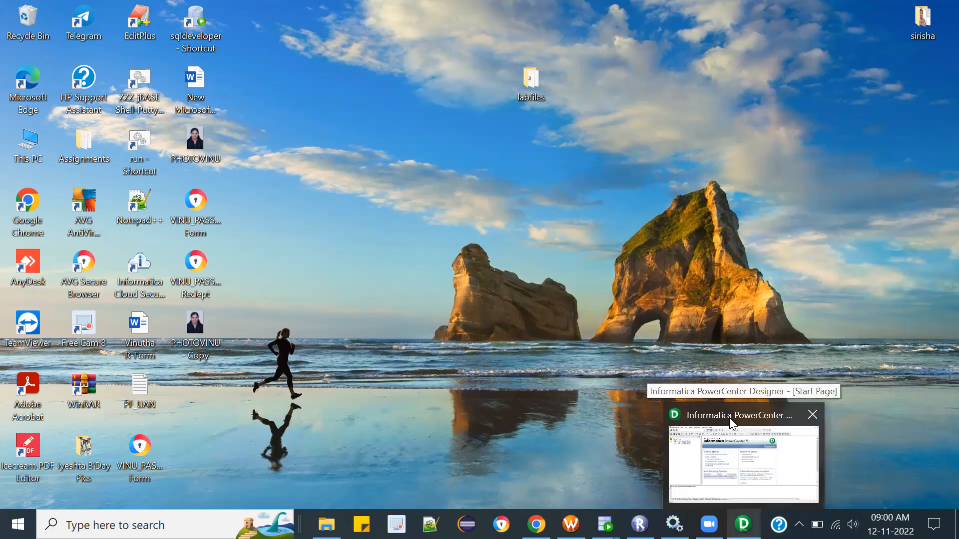
click(728, 441)
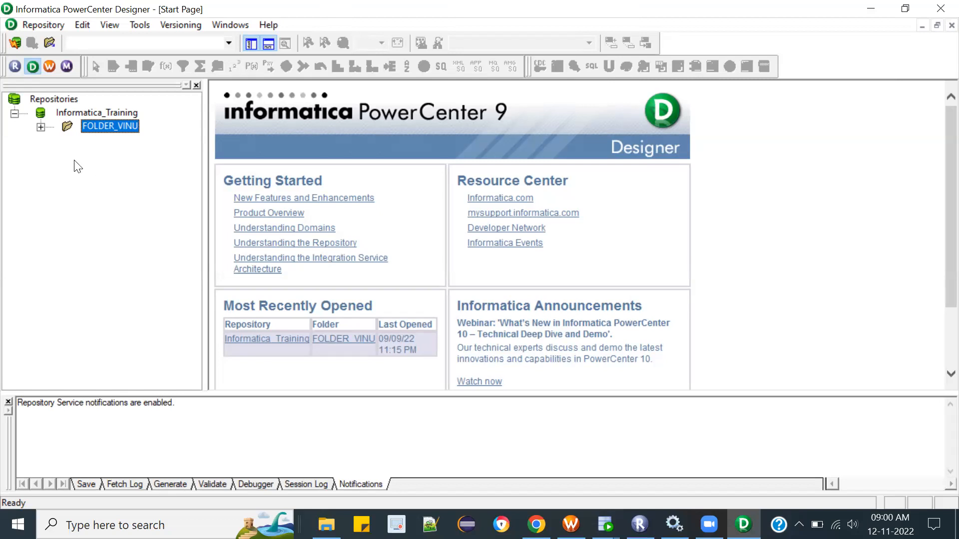
double_click(95, 124)
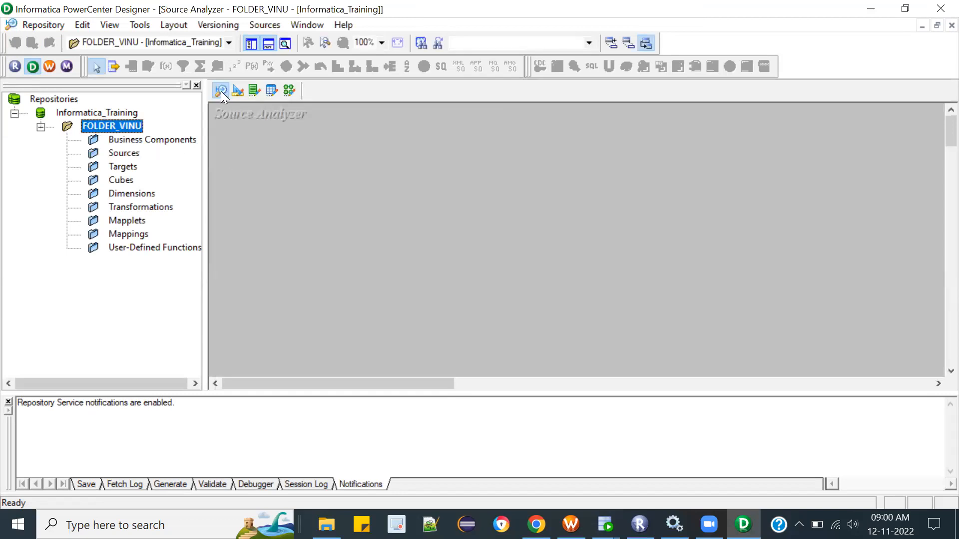
click(264, 25)
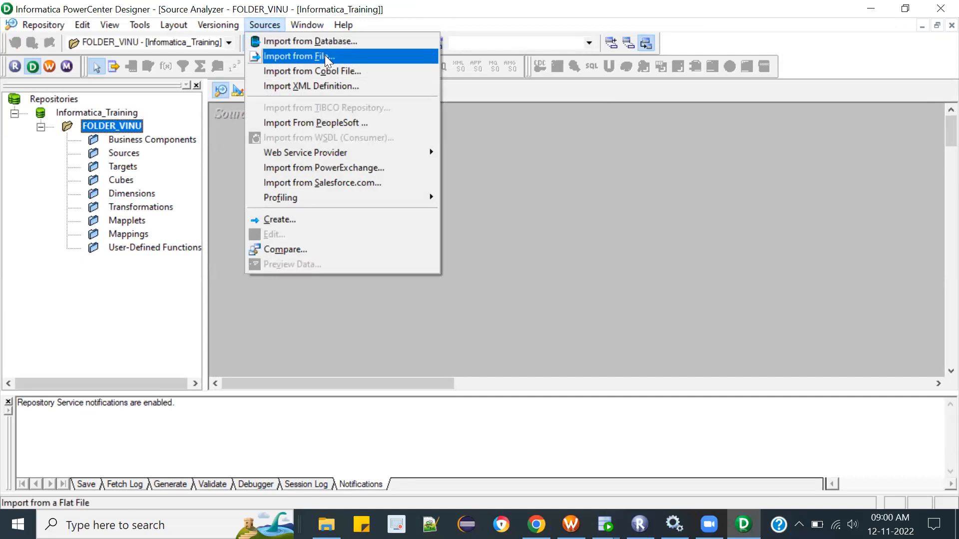
click(320, 55)
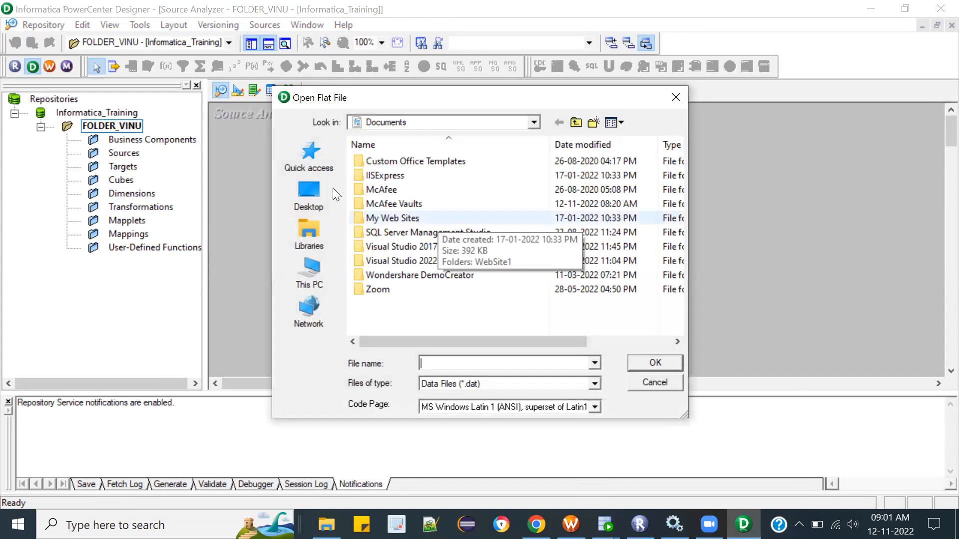
click(310, 191)
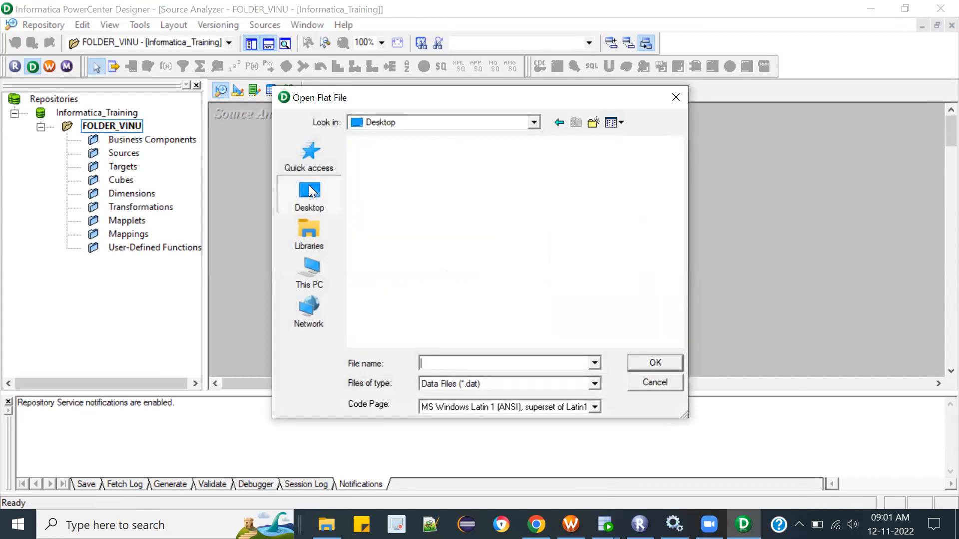
click(316, 269)
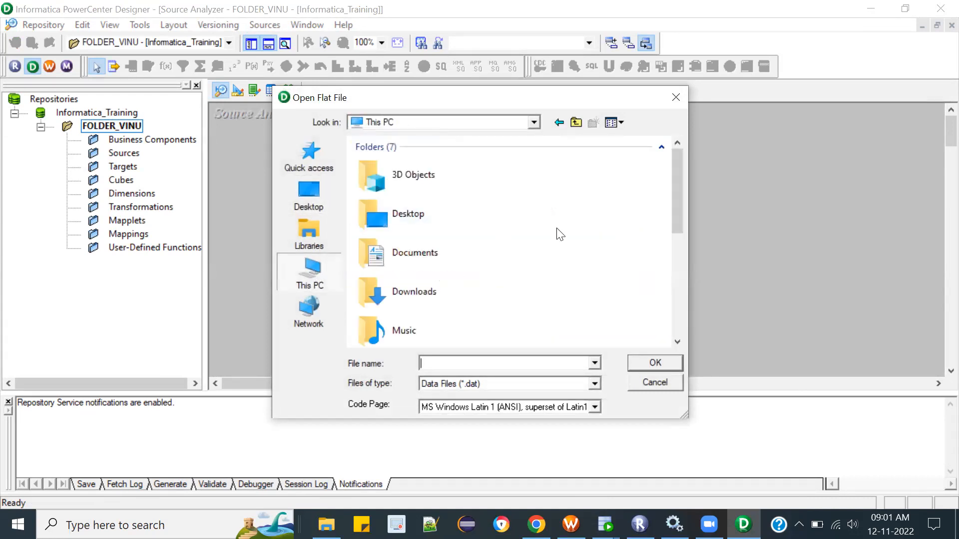
double_click(419, 289)
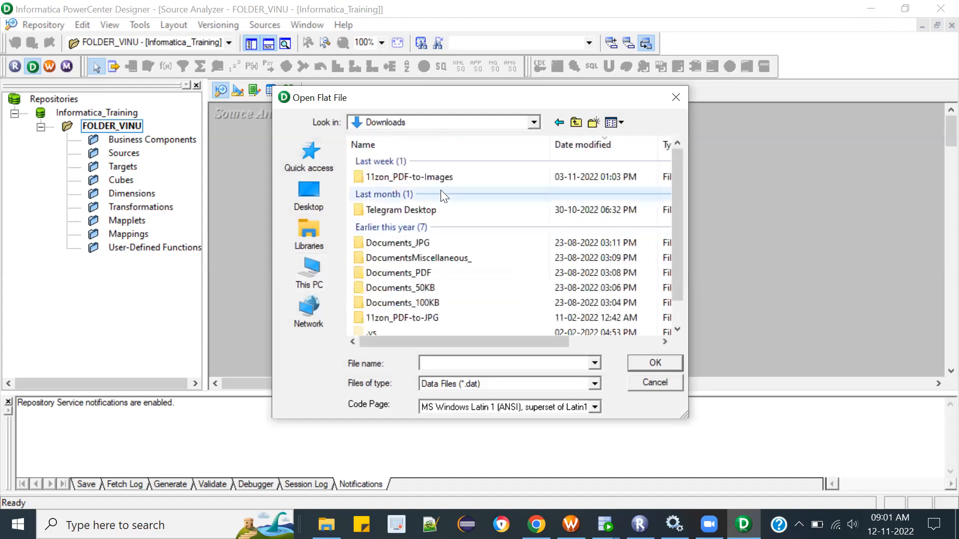
drag(678, 223, 673, 179)
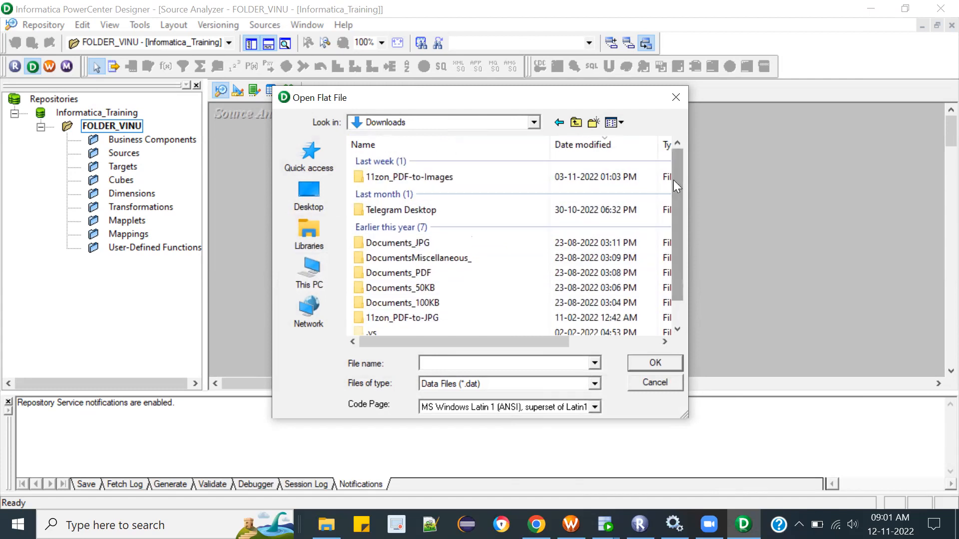
Step: Browse to the labfiles folder on the desktop for the flat file import and show all file types
click(307, 190)
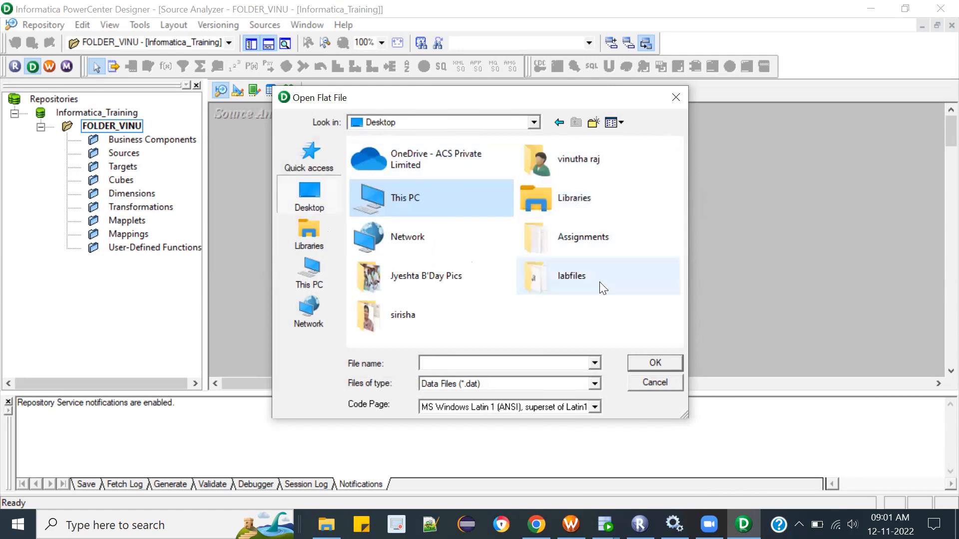
double_click(584, 278)
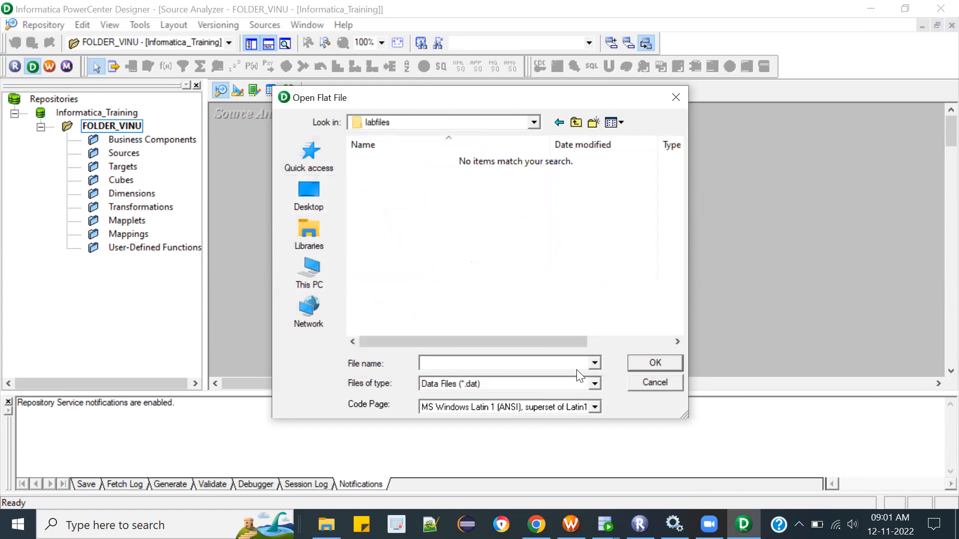
click(591, 383)
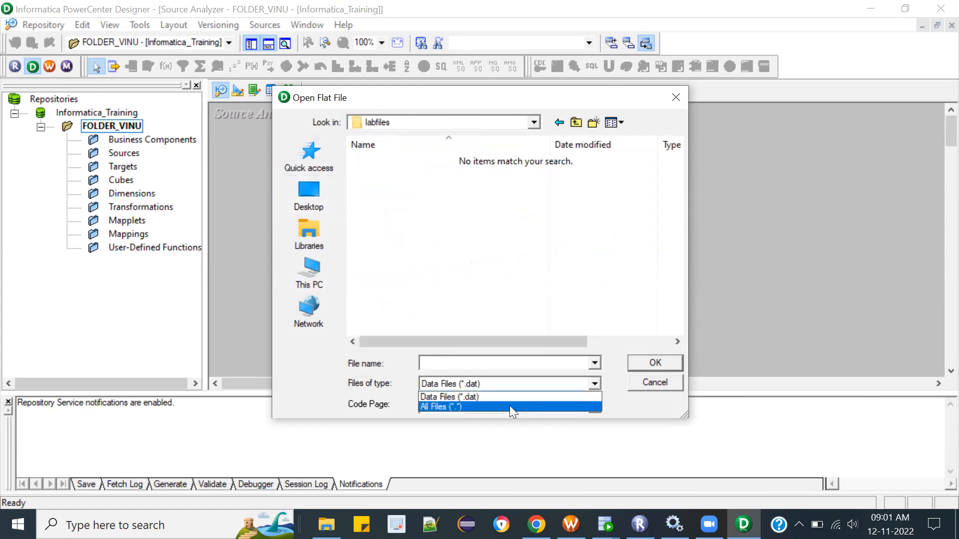
click(503, 406)
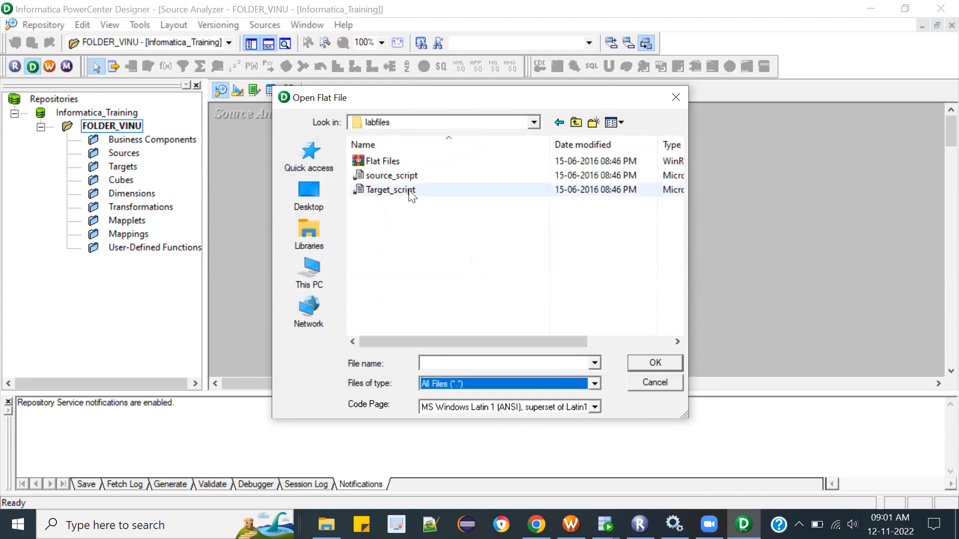
right_click(393, 163)
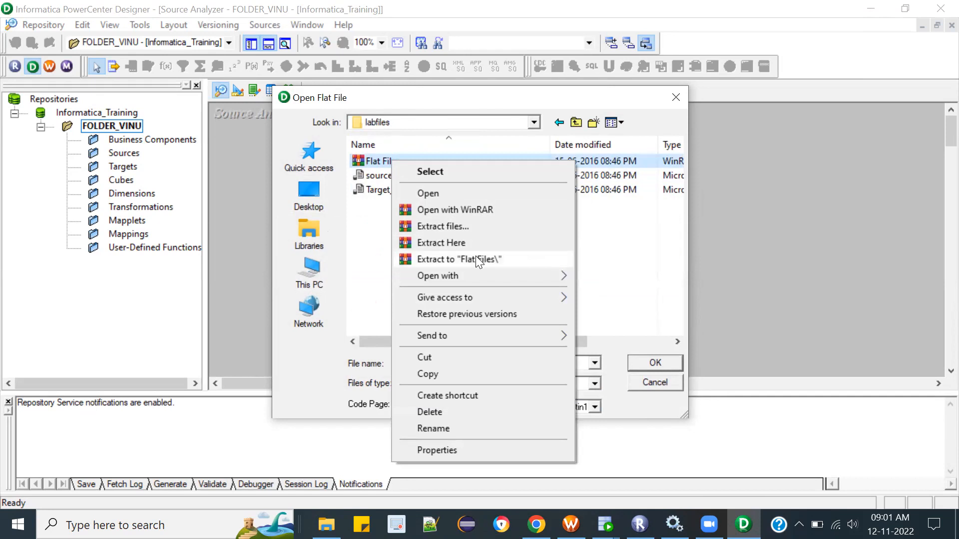
click(611, 248)
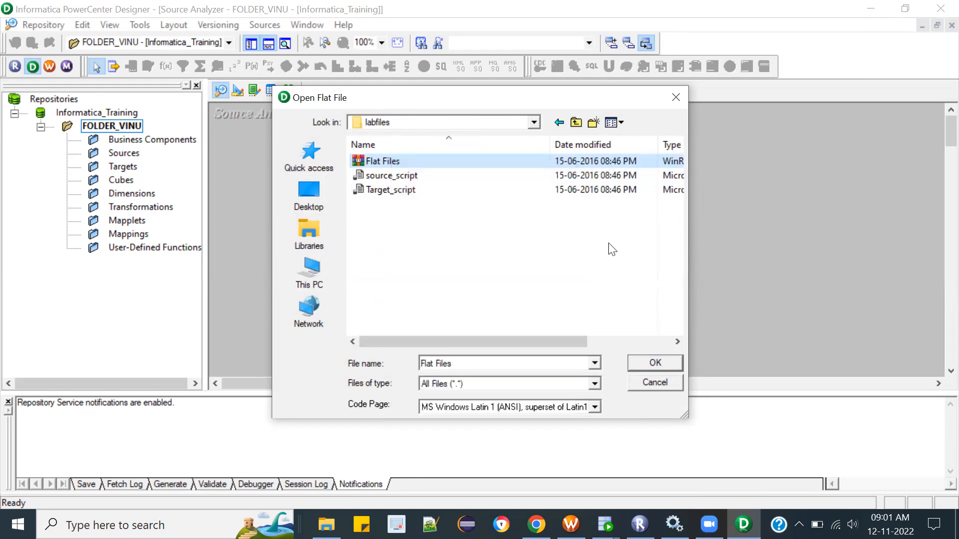
click(576, 122)
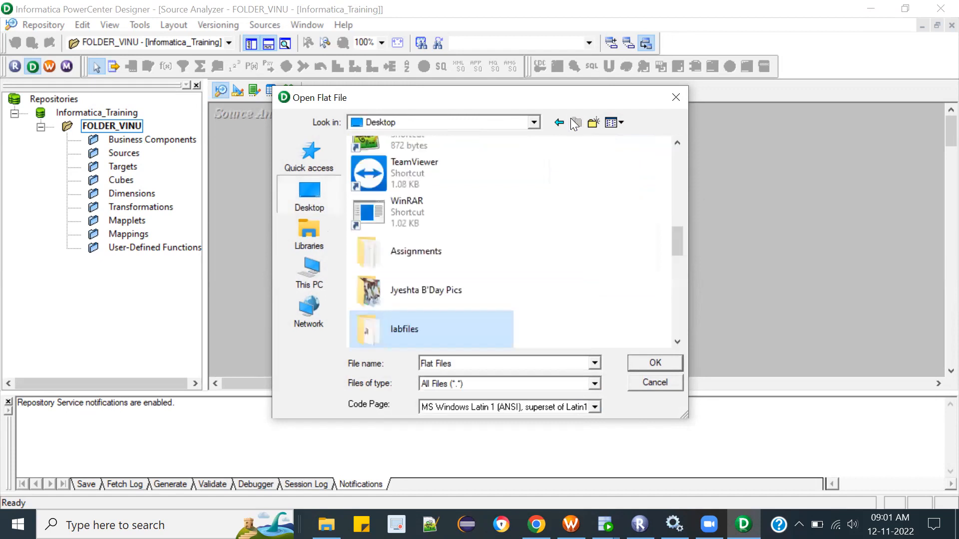
drag(674, 240, 582, 157)
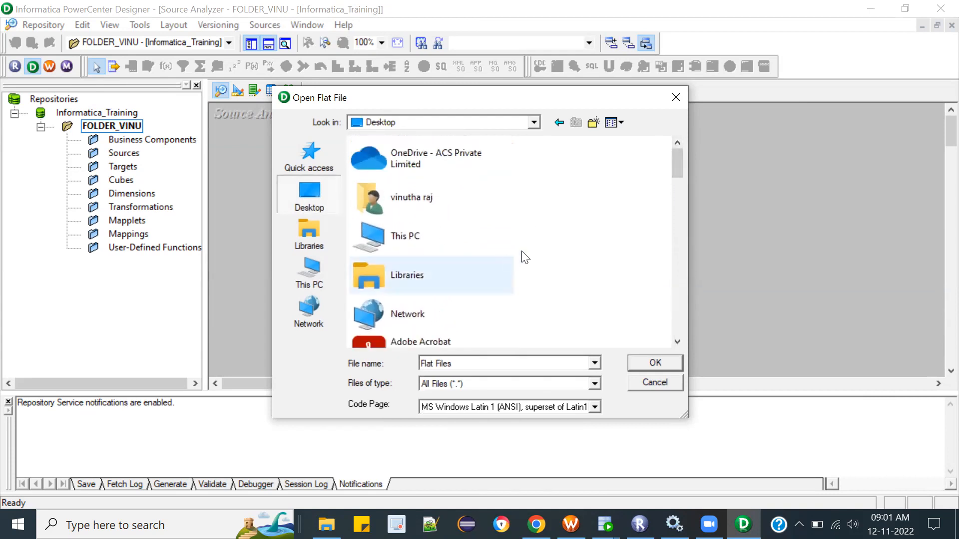
Step: Switch to File Explorer, open labfiles on the desktop, and extract the Flat Files archive into a Flat Files folder
click(326, 525)
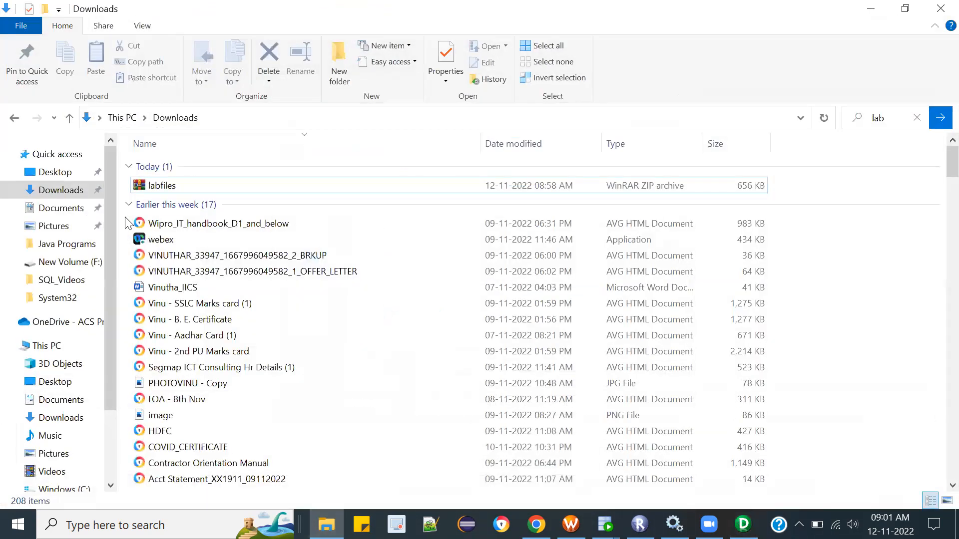
click(73, 178)
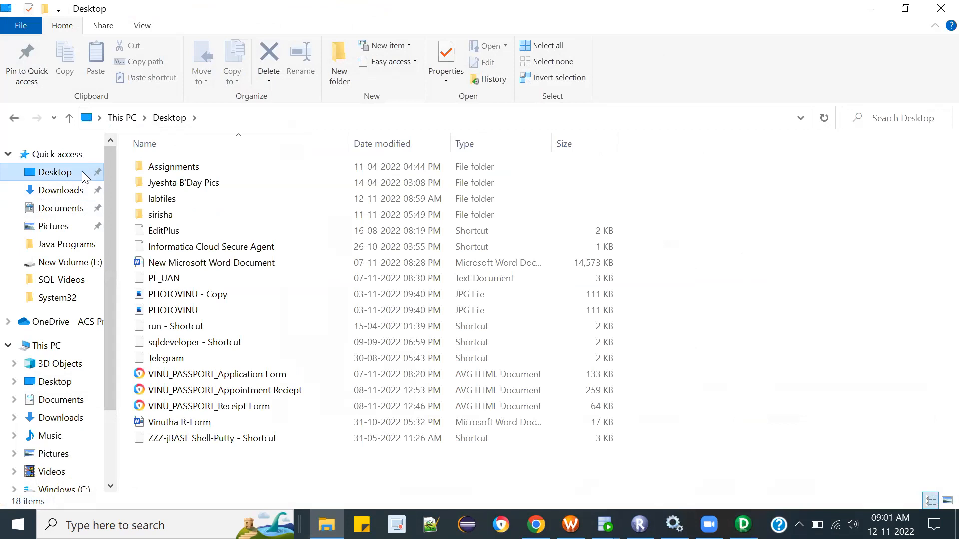
double_click(180, 202)
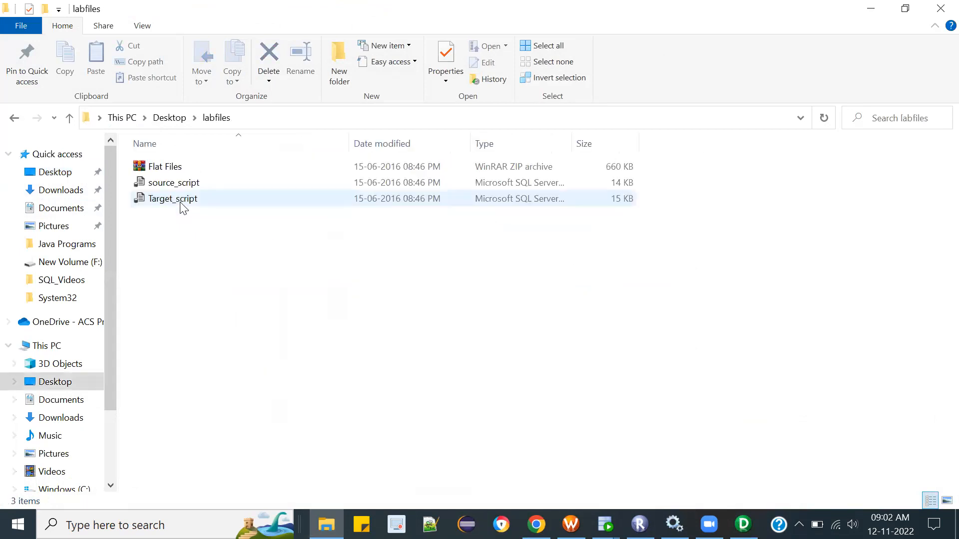
right_click(171, 169)
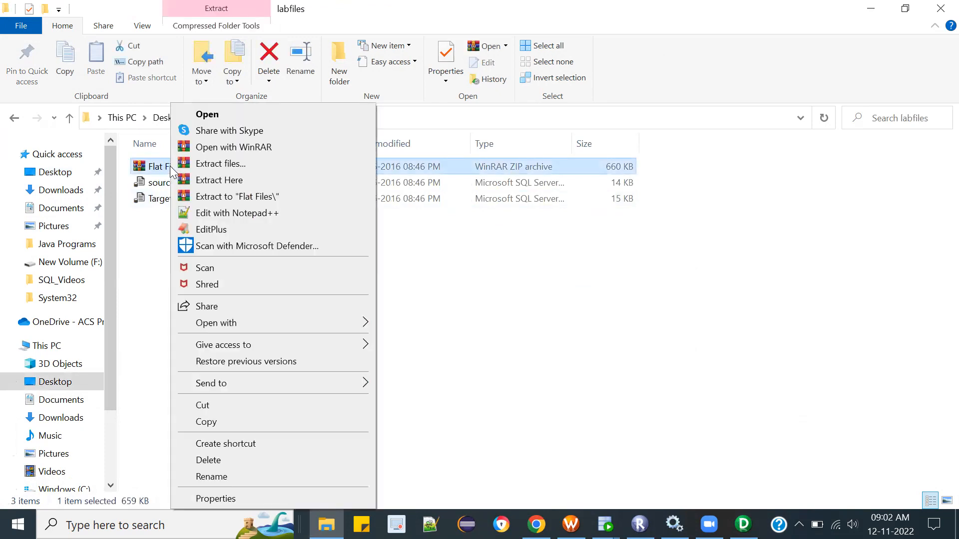
click(260, 200)
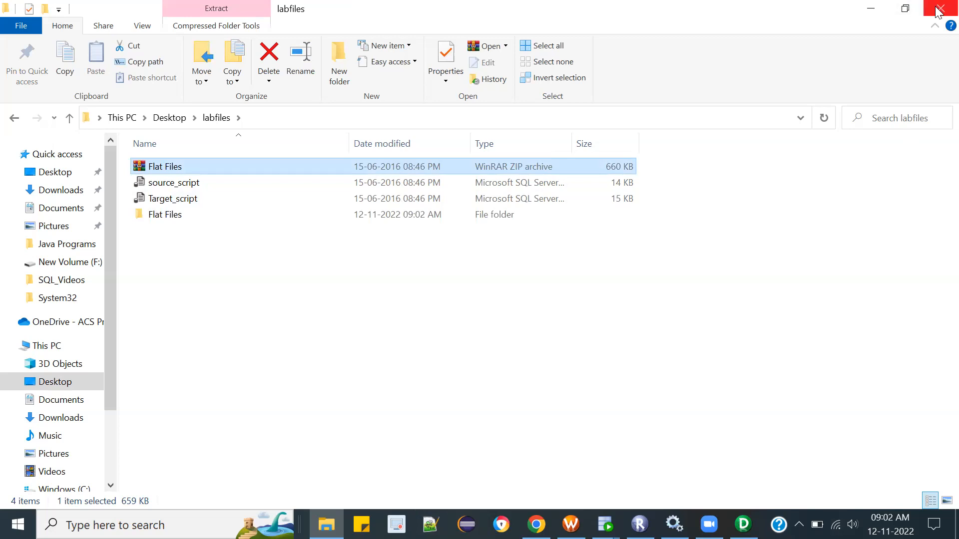
Step: Open the extracted Flat Files folder, view customer_central in Notepad++, and shrink the editor window so the file list stays accessible
click(185, 215)
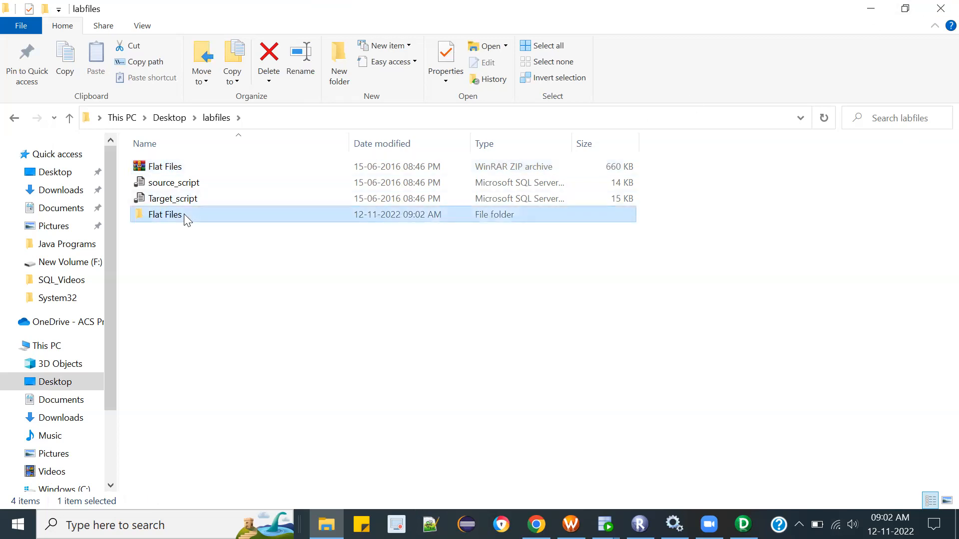
double_click(184, 215)
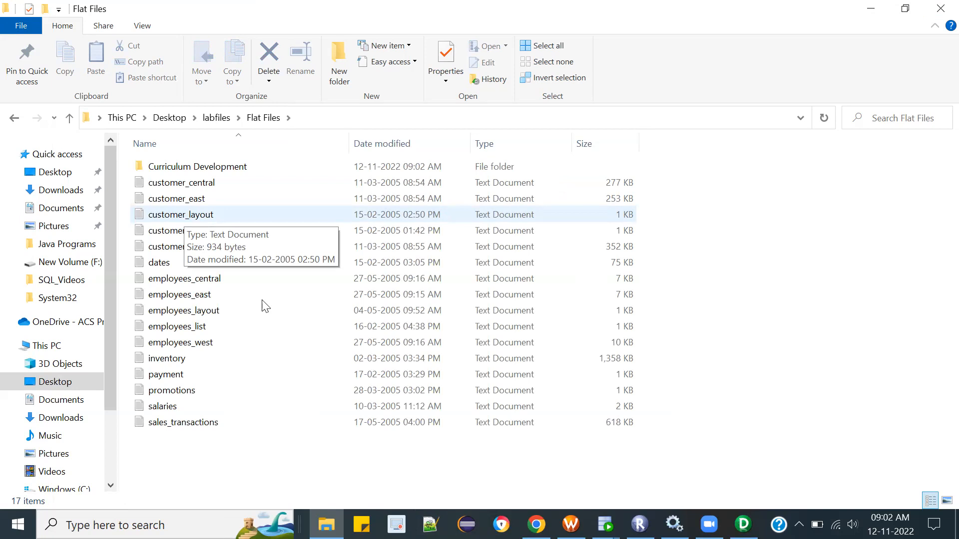
click(201, 185)
click(202, 202)
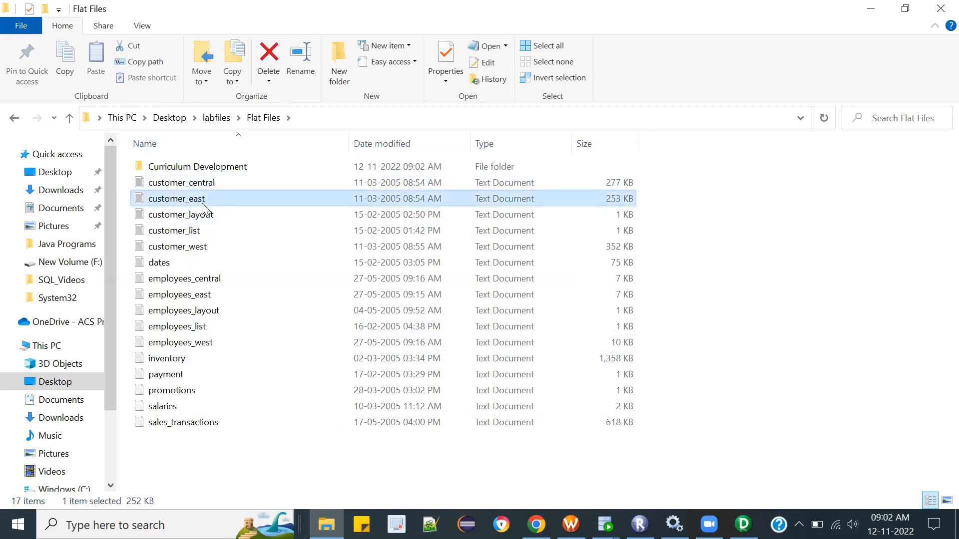
click(203, 246)
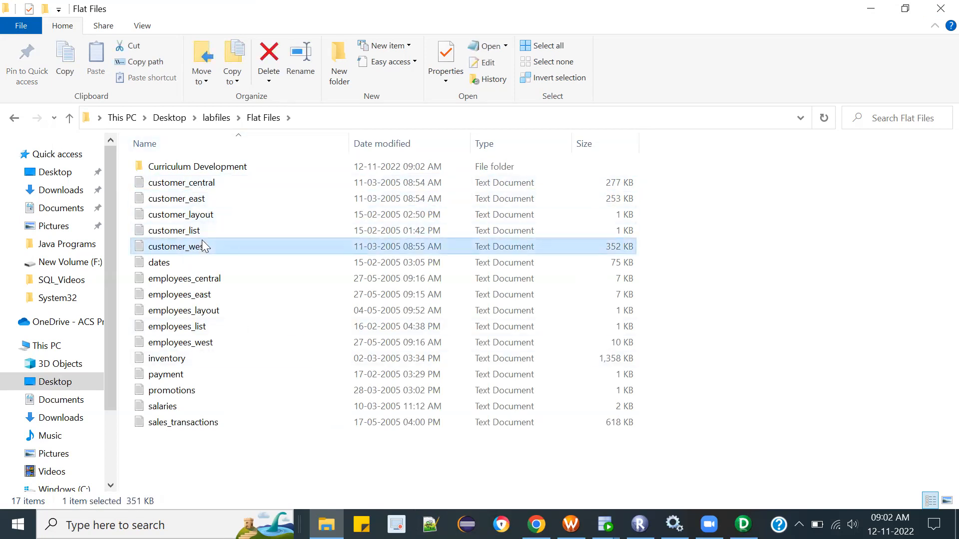
click(205, 185)
right_click(205, 186)
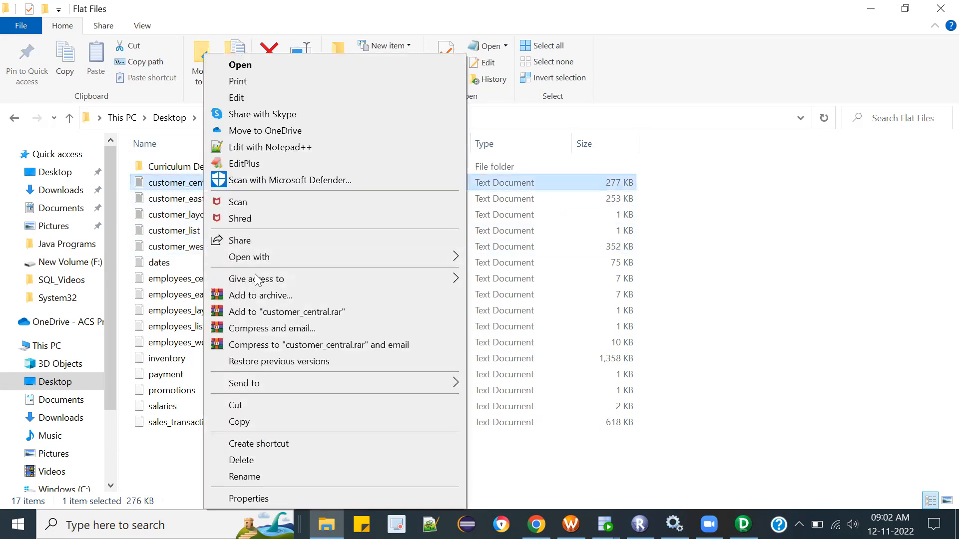
click(260, 148)
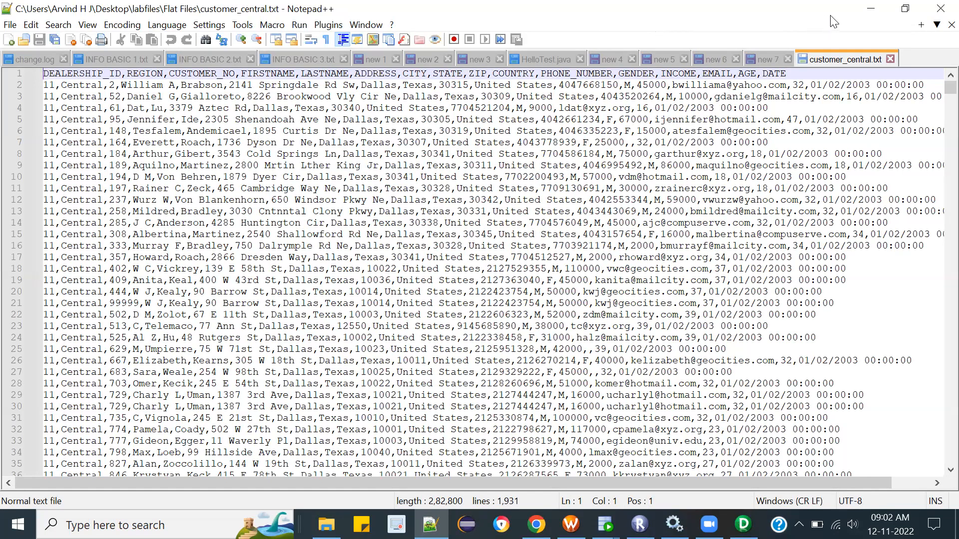
drag(769, 169, 667, 290)
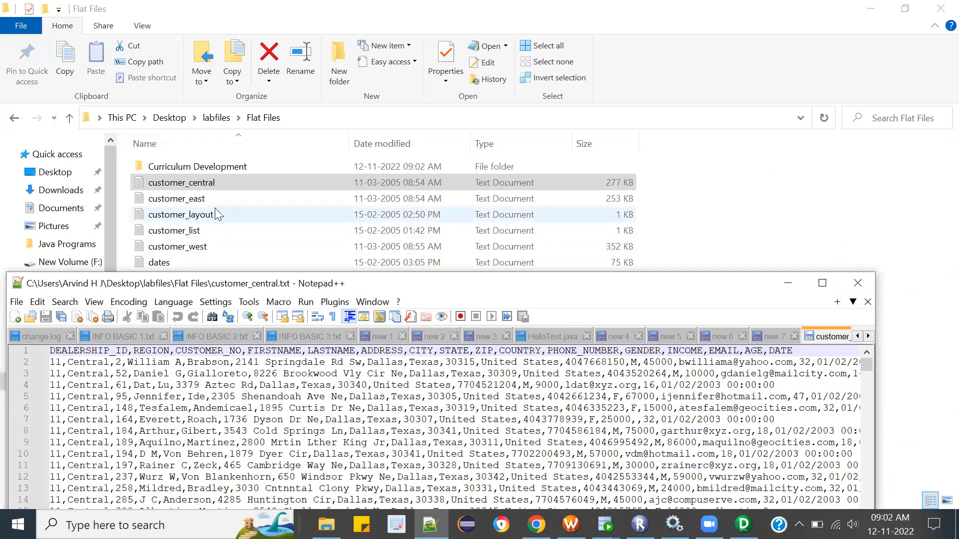
Step: View customer_east from the Flat Files folder in Notepad++ and reposition the editor window to read its columns
click(198, 205)
double_click(199, 205)
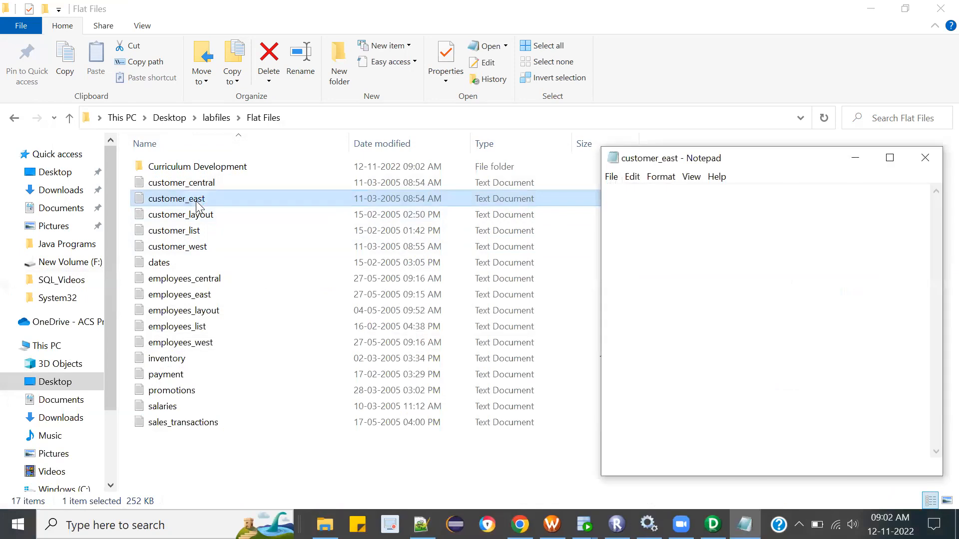
click(924, 158)
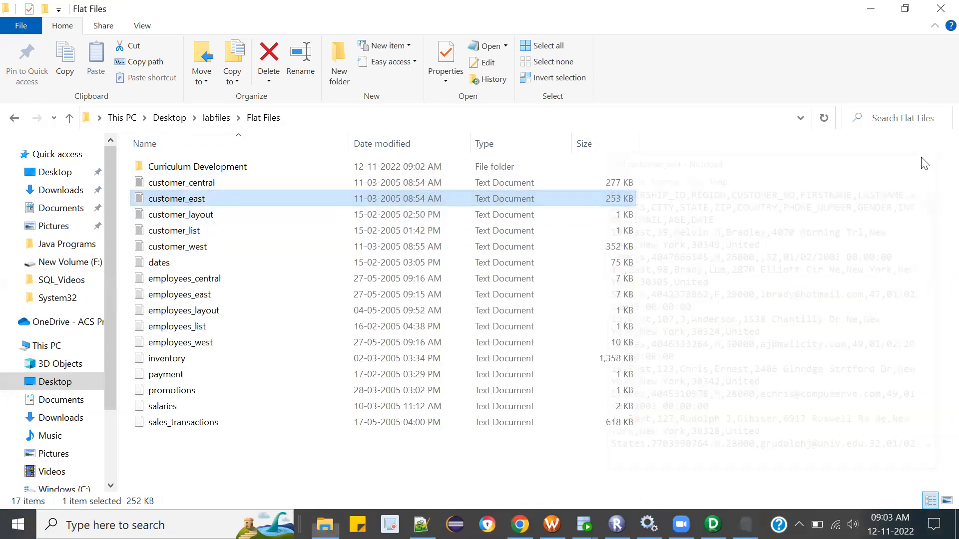
right_click(219, 207)
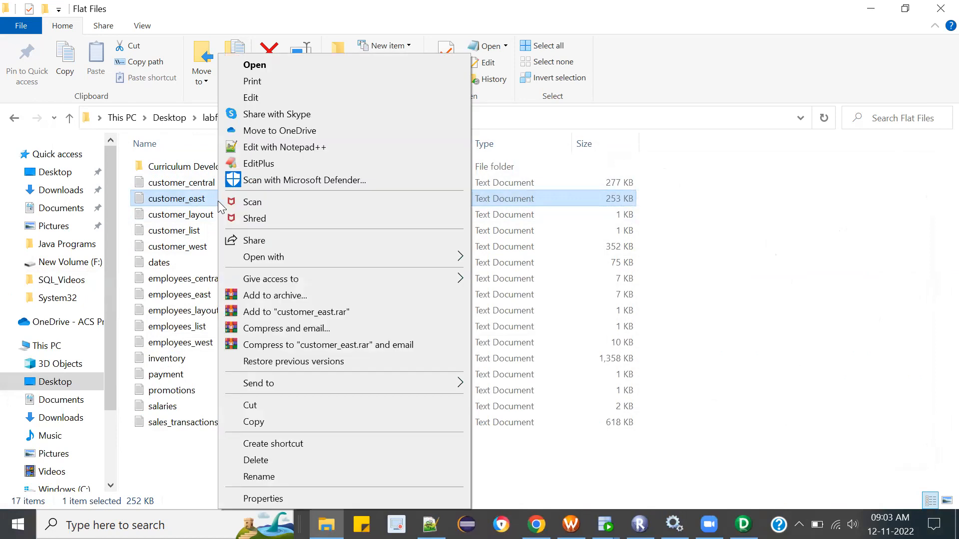
click(275, 148)
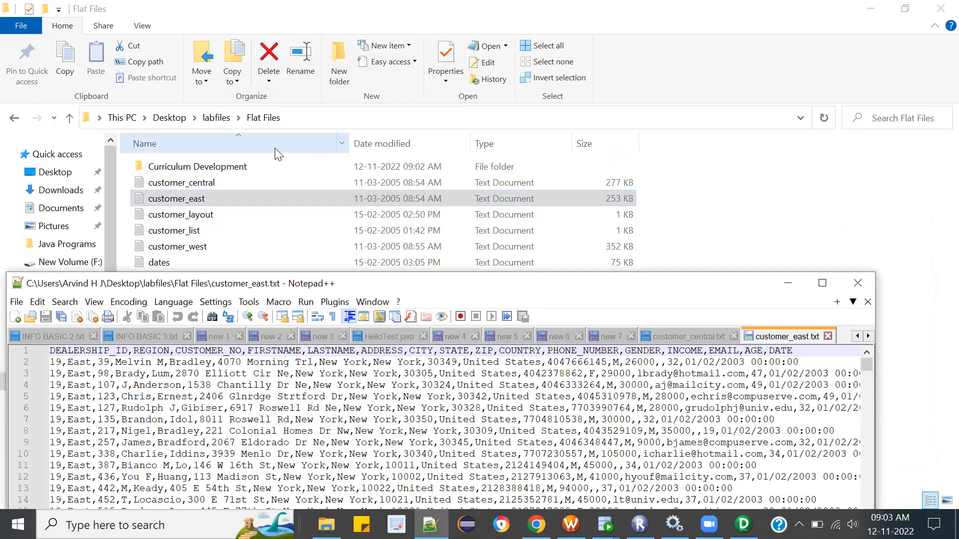
drag(463, 290, 610, 169)
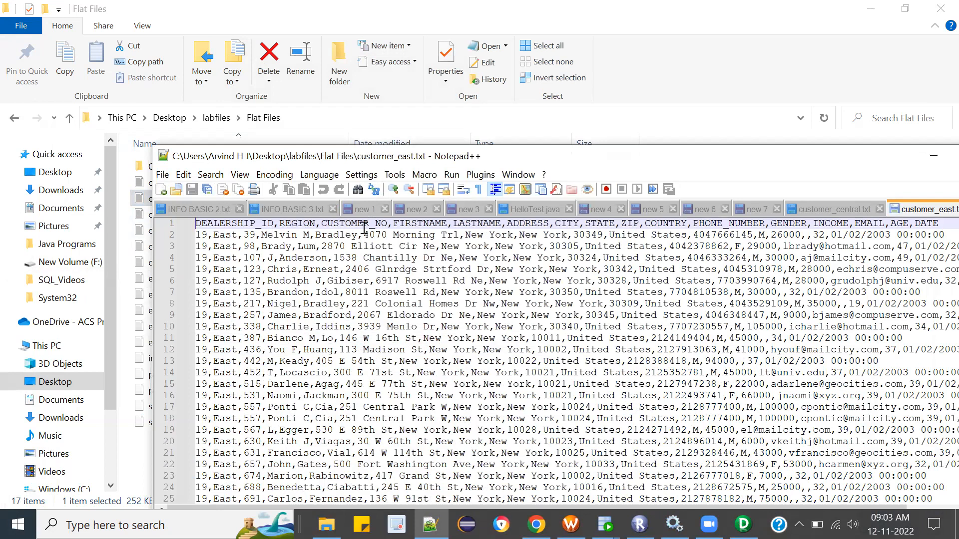
mouse_move(702, 163)
mouse_down()
mouse_move(480, 145)
mouse_move(774, 180)
mouse_move(823, 163)
mouse_move(696, 168)
mouse_up()
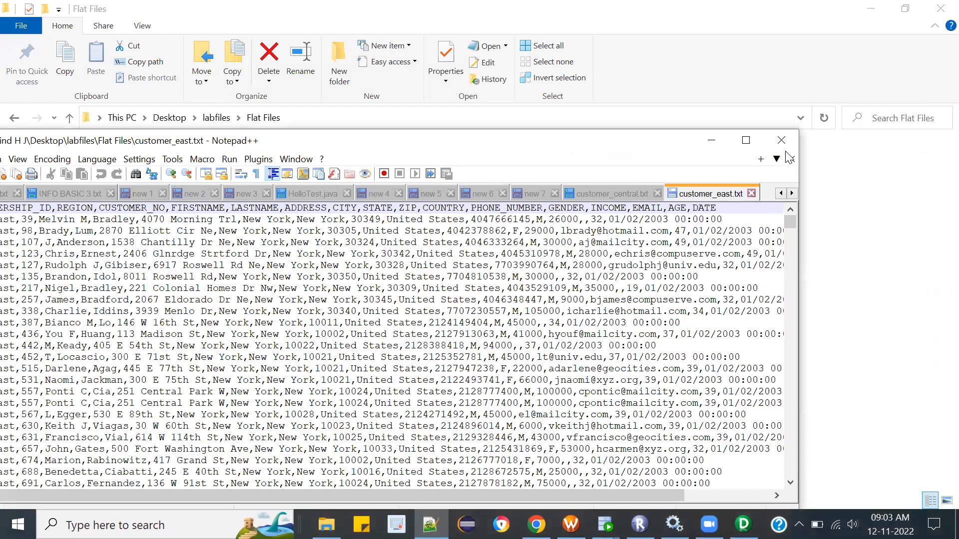
Step: Compare the contents of customer_central.txt and customer_east.txt, and close Notepad++
click(627, 194)
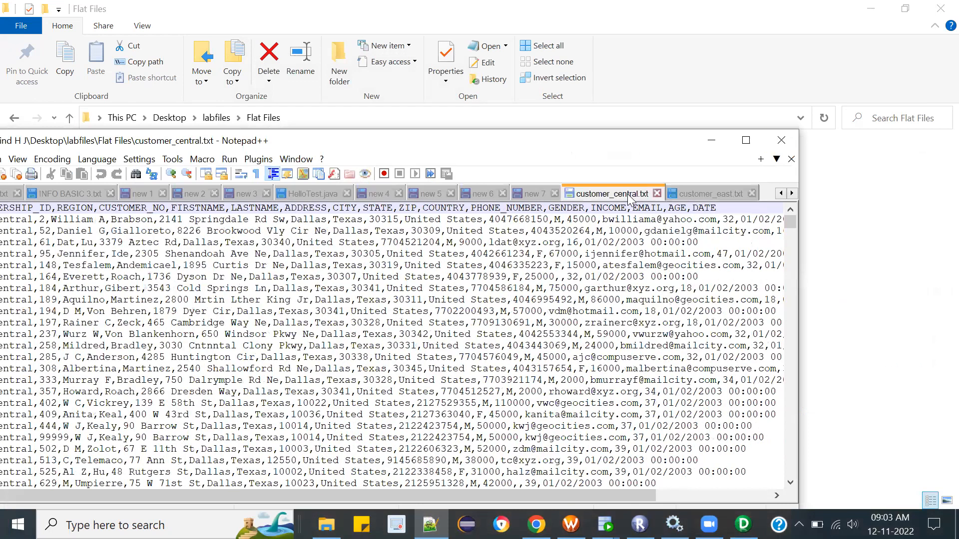
click(692, 196)
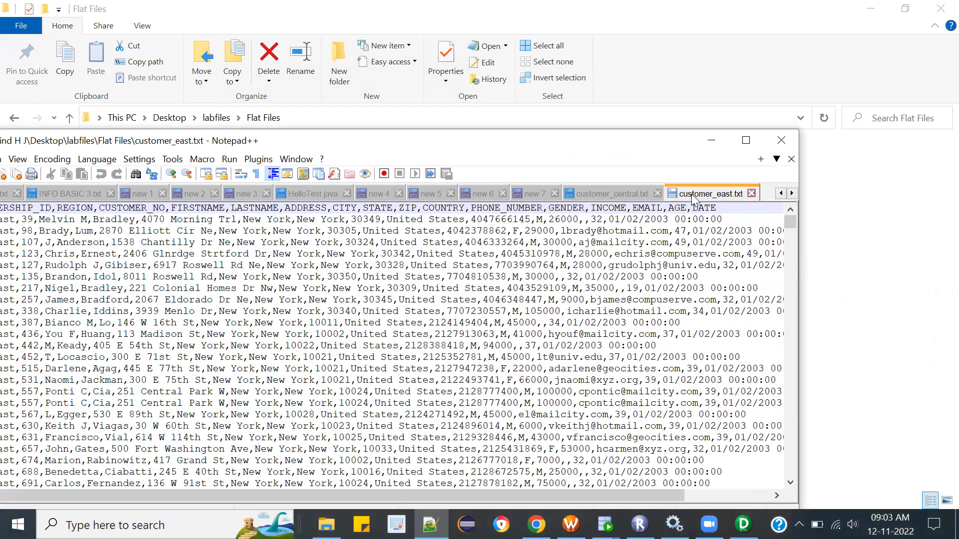
click(622, 195)
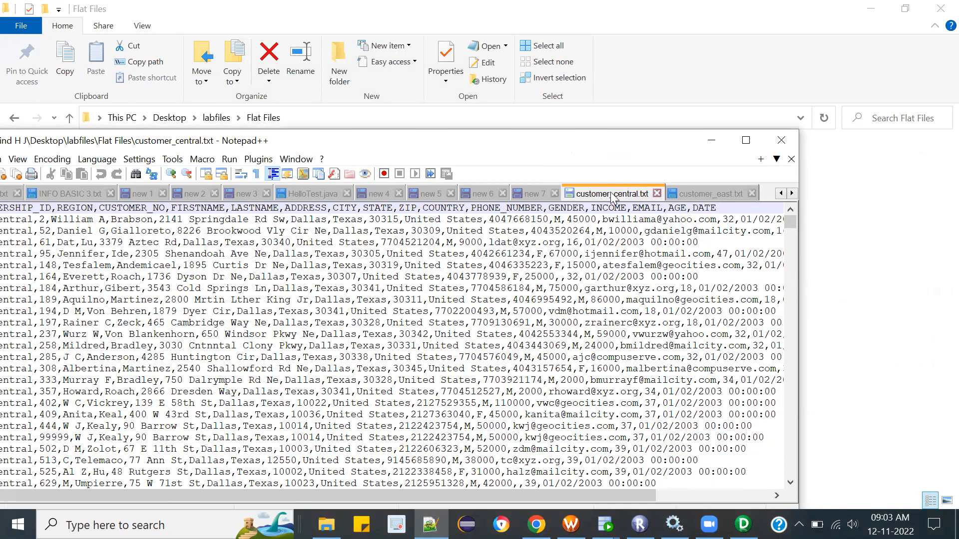
click(780, 144)
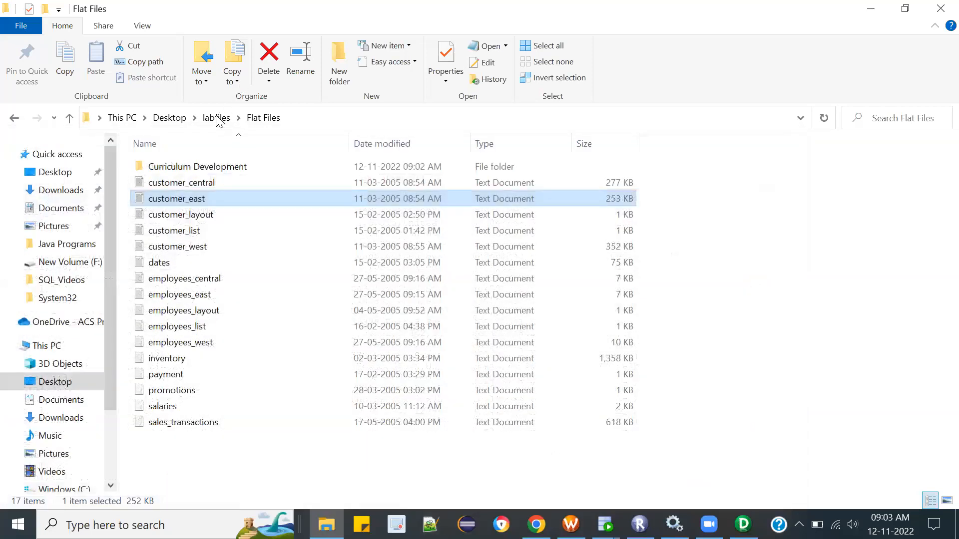
Step: Return to the labfiles folder and rename the extracted Flat Files folder to FlatFiles, without the space
click(216, 118)
right_click(164, 166)
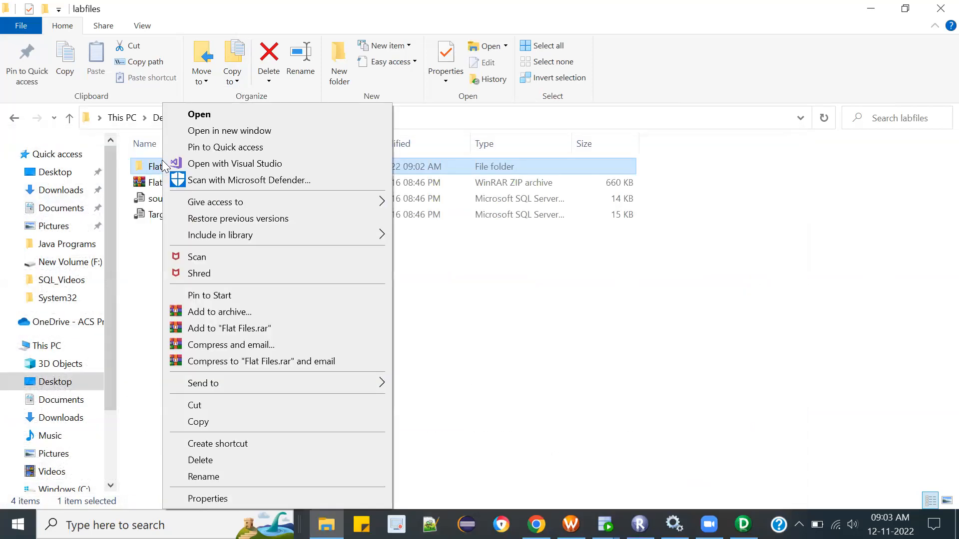
click(217, 477)
click(164, 168)
key(Delete)
click(458, 323)
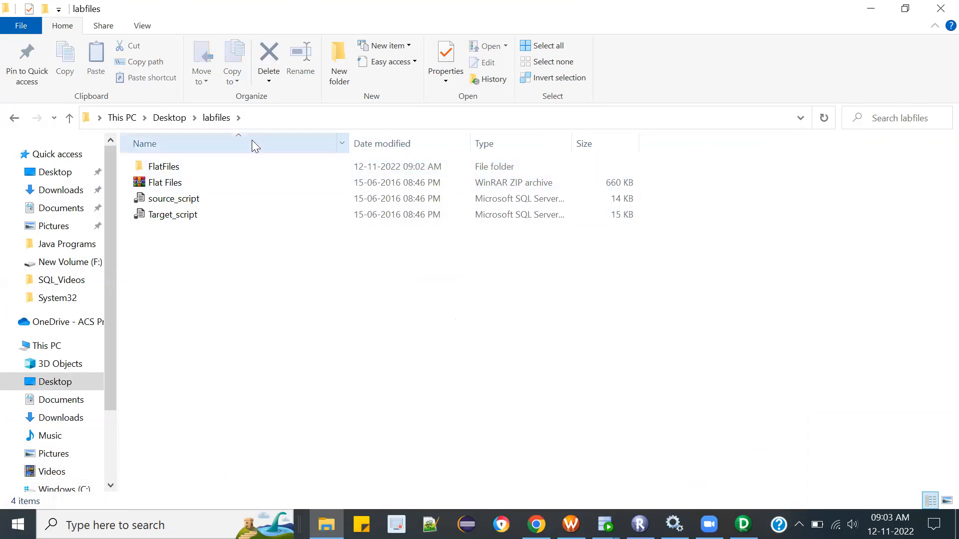
Step: Open customer_list from the FlatFiles folder and copy that folder's full path
double_click(172, 167)
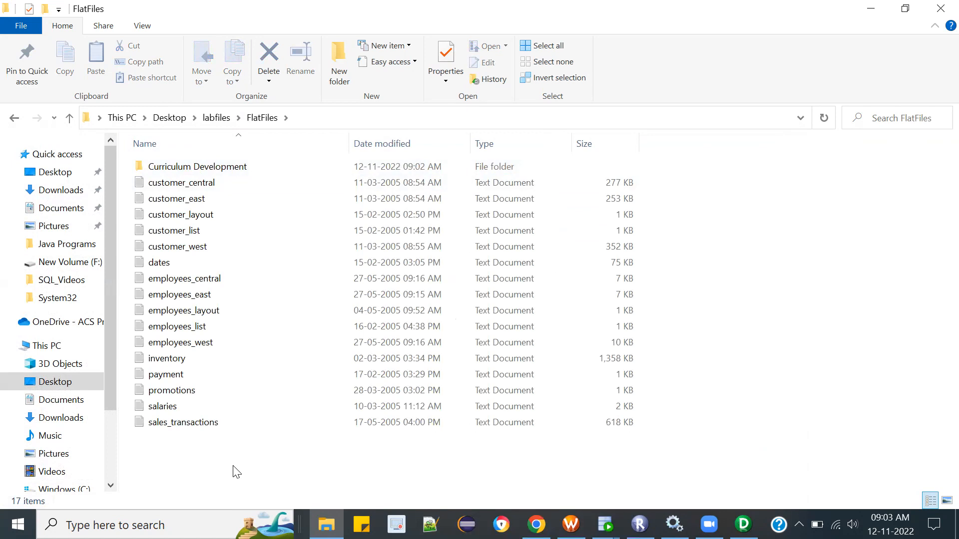
click(199, 235)
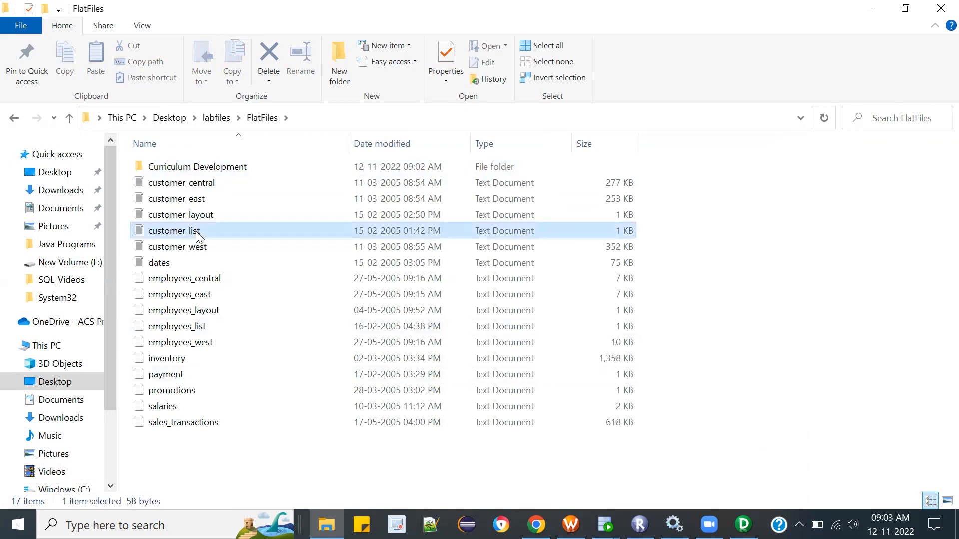
double_click(198, 235)
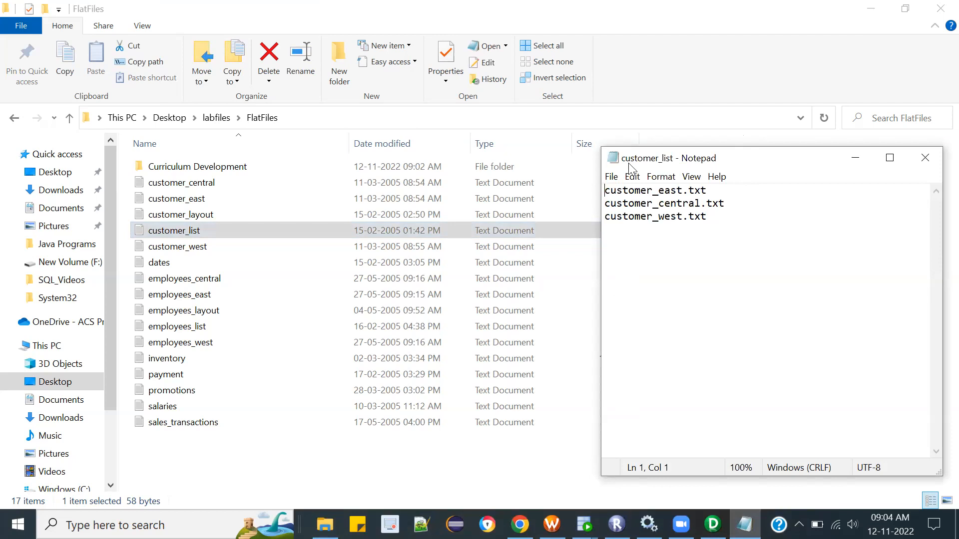
click(333, 120)
key(ctrl+c)
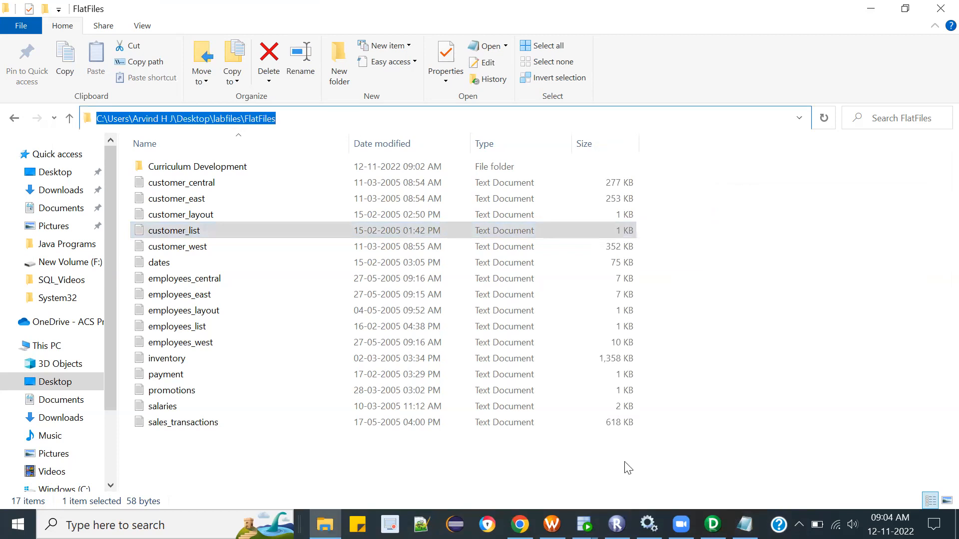
click(744, 524)
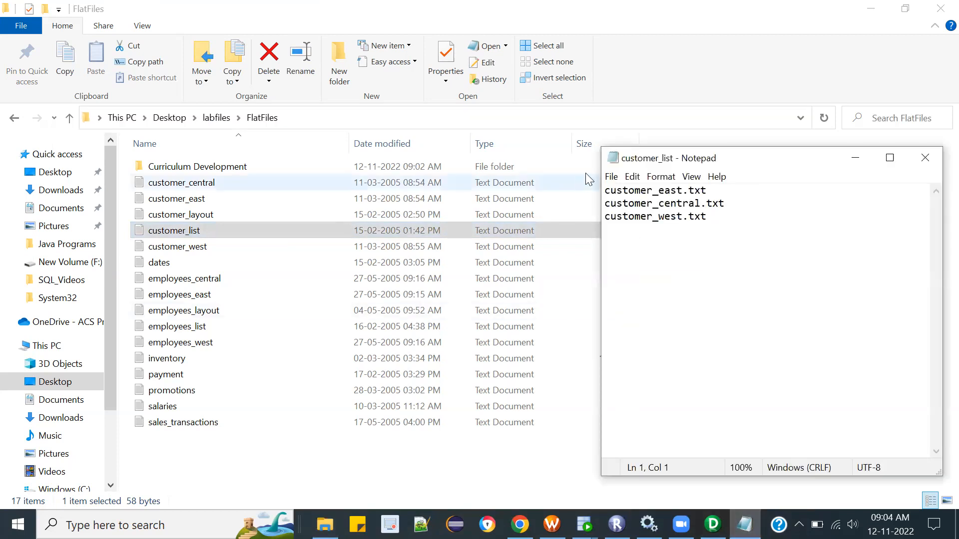
key(ctrl+v)
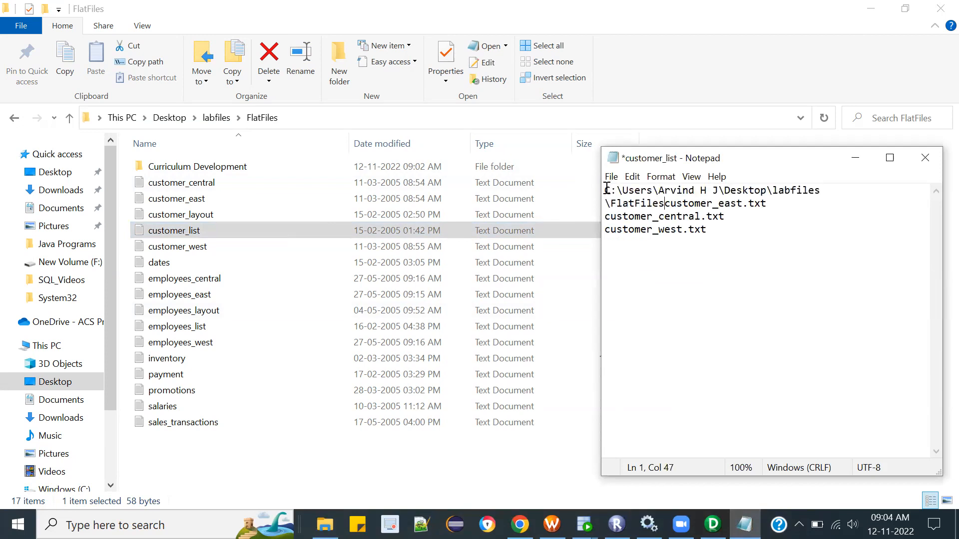
click(924, 159)
click(496, 279)
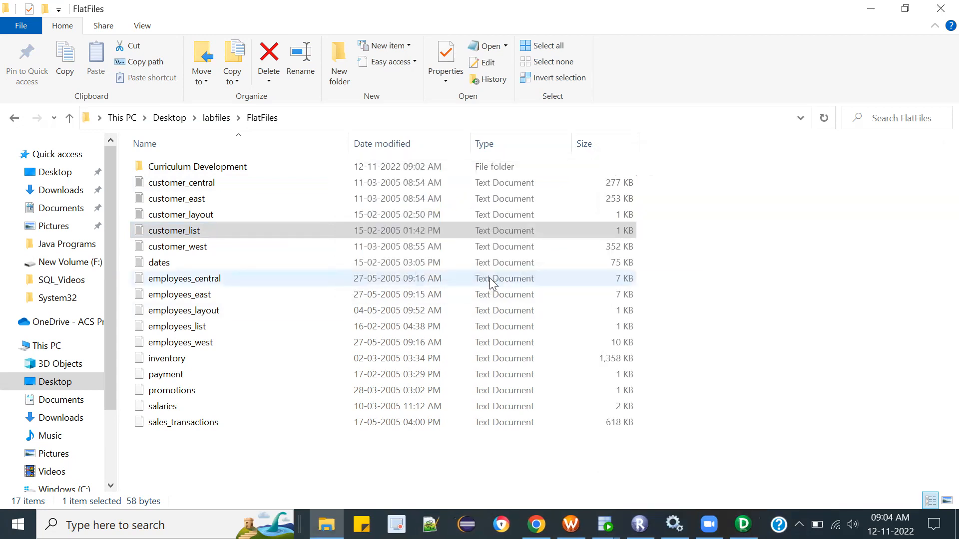
Step: Open customer_list in Notepad++ and prefix the customer_east.txt line with the FlatFiles folder path and a trailing backslash
right_click(274, 234)
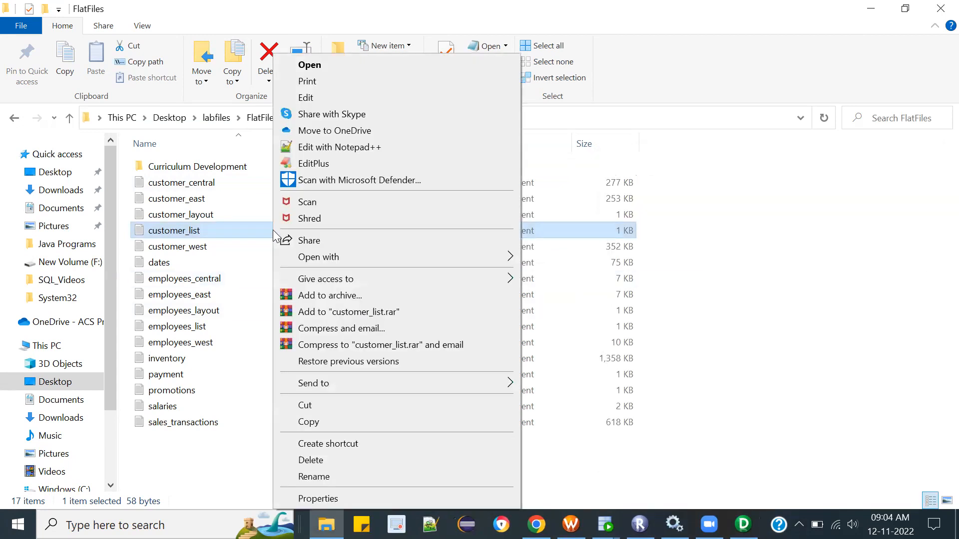
click(324, 147)
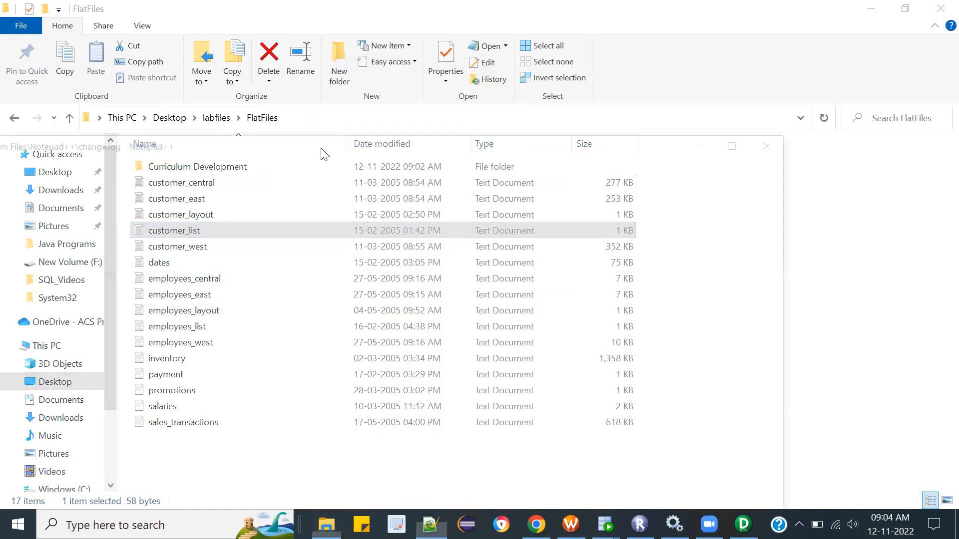
click(746, 141)
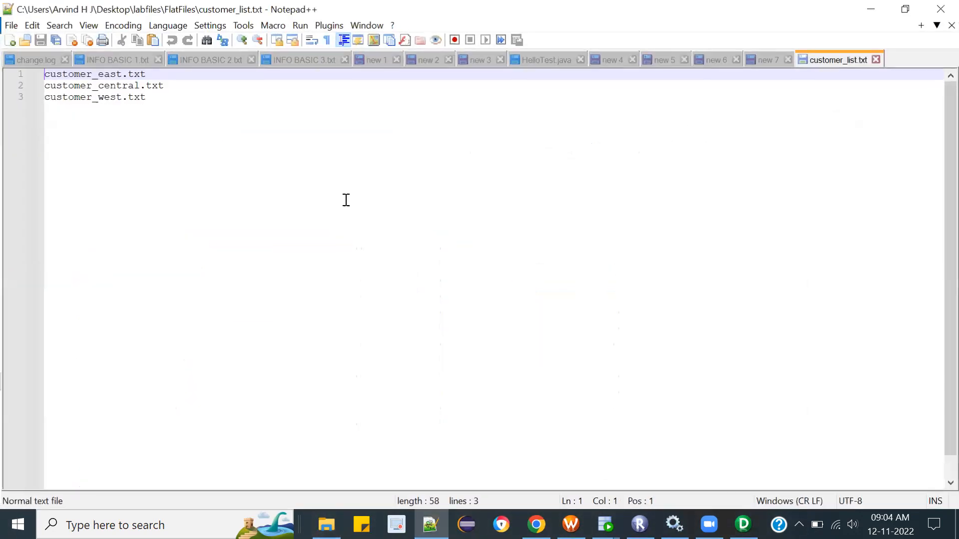
text(C:\Users\Arvind H J\Desktop\labfiles\FlatFiles)
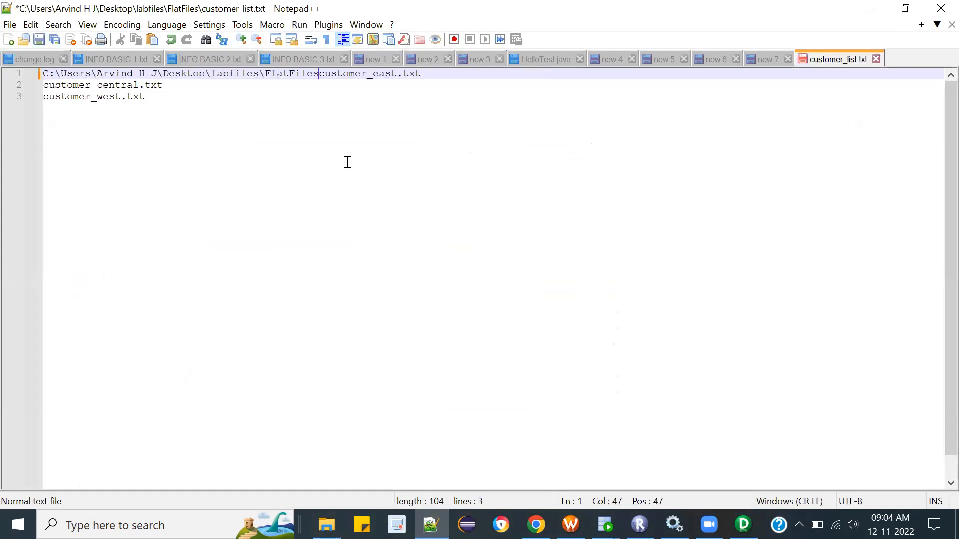
text(\)
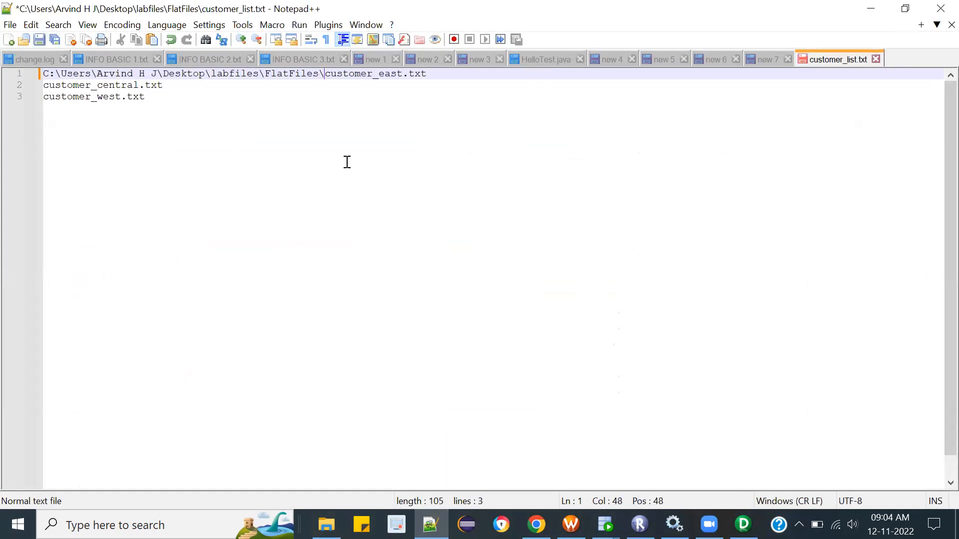
Step: Copy the folder path prefix from the first line to the start of the customer_central.txt and customer_west.txt lines
key(shift+Home)
key(ctrl+c)
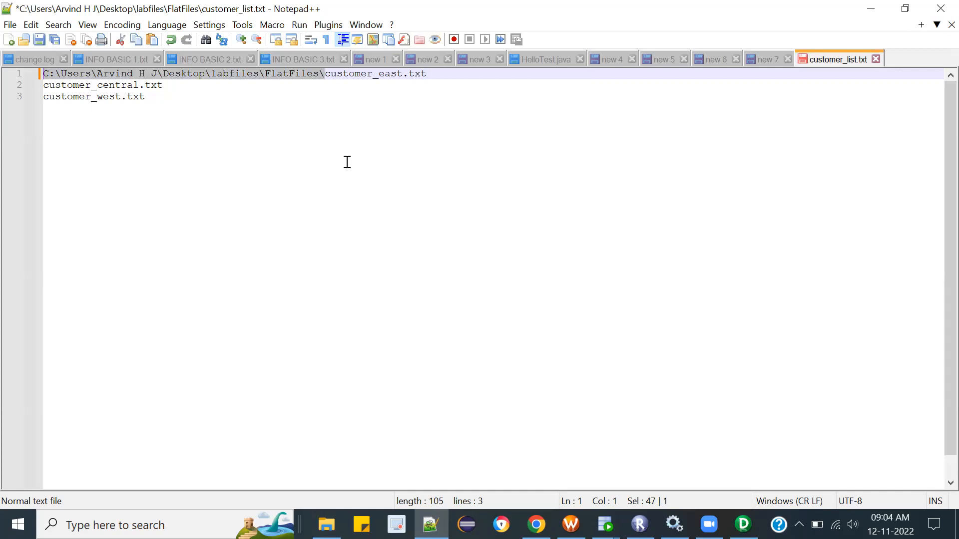
click(184, 149)
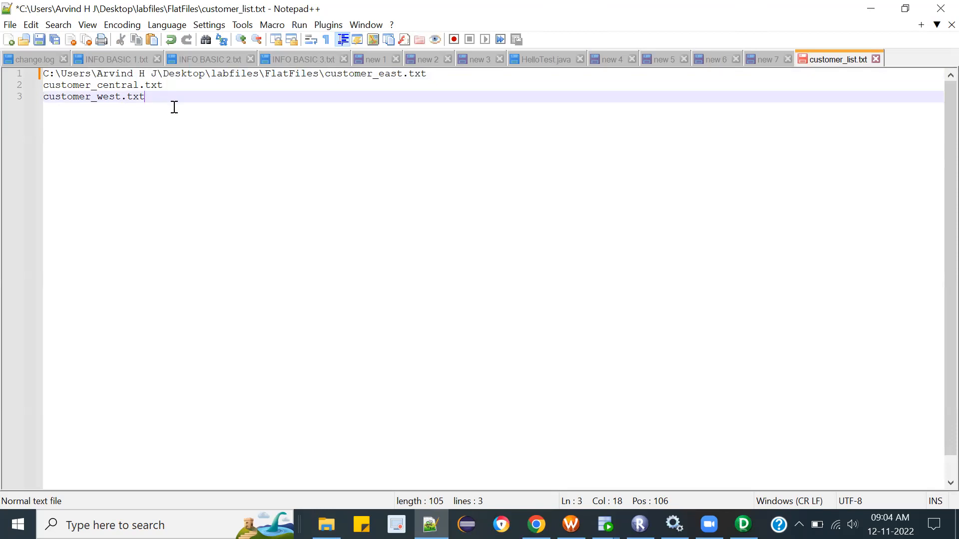
click(45, 85)
key(ctrl+v)
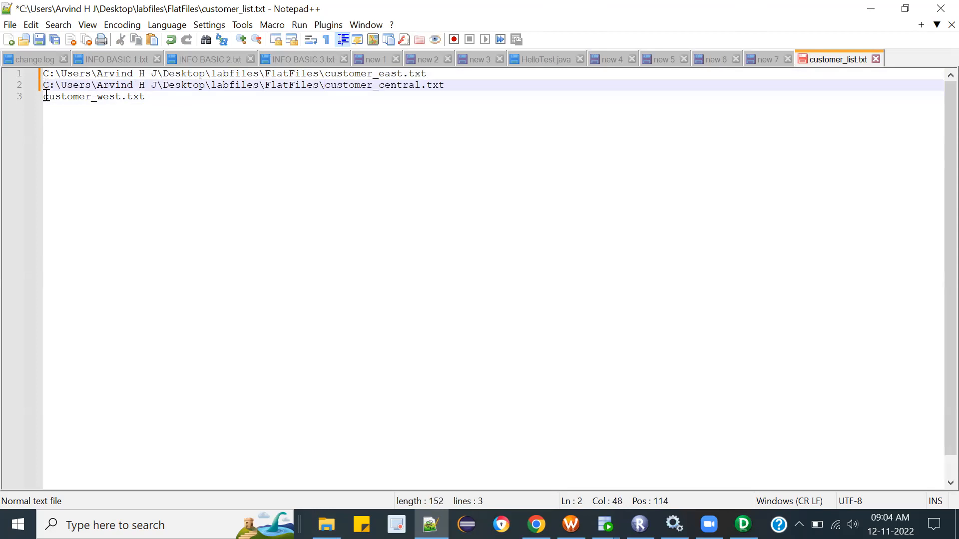
click(45, 96)
key(ctrl+v)
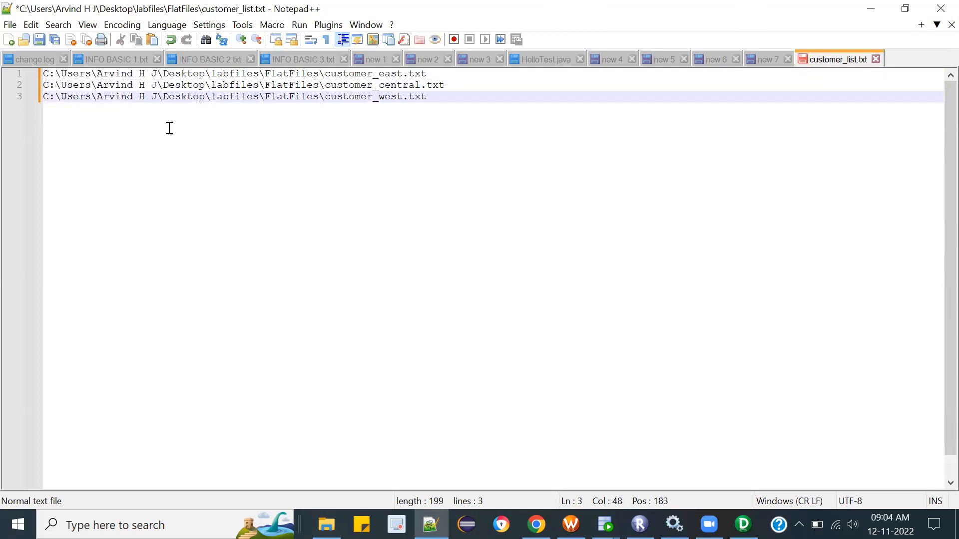
Step: Save the customer_list file with its full file paths and minimize Notepad++
key(End)
click(484, 74)
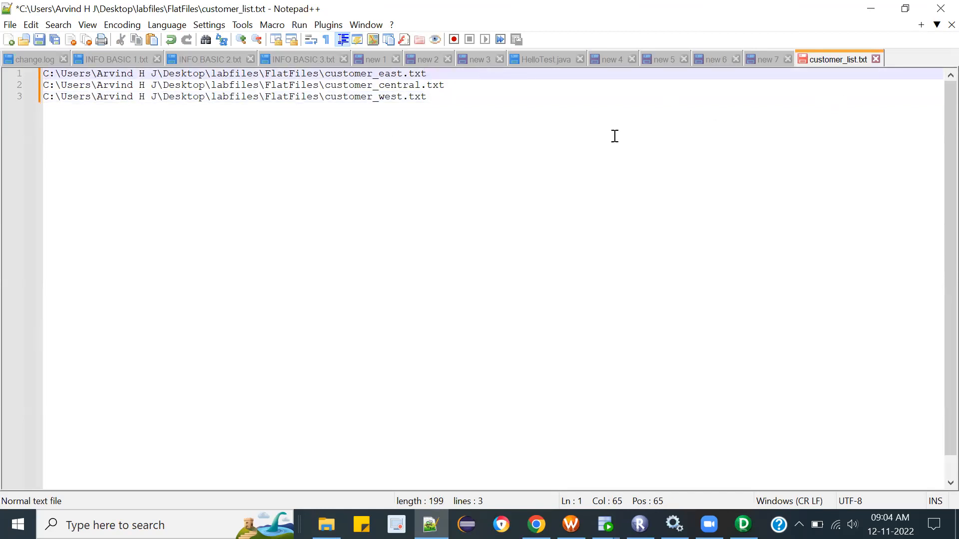
click(40, 40)
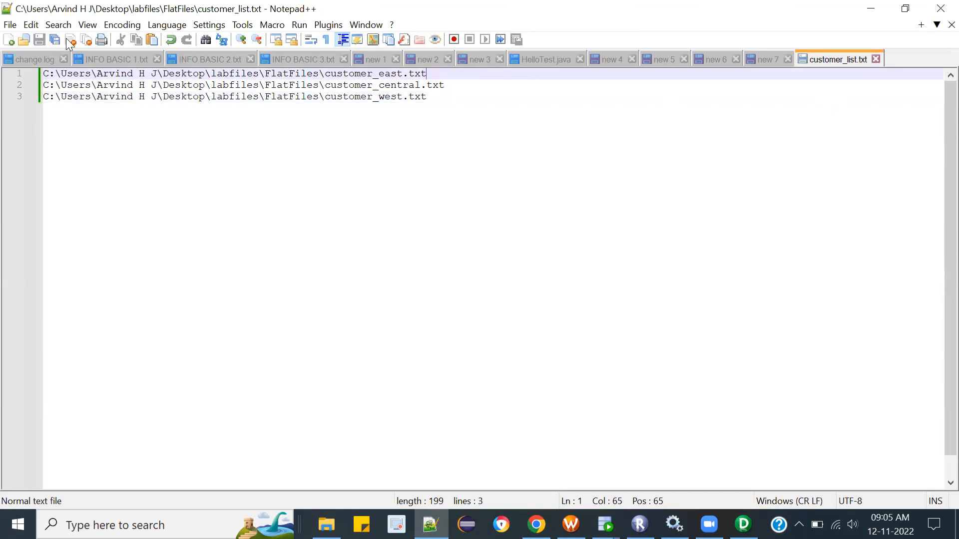
click(874, 15)
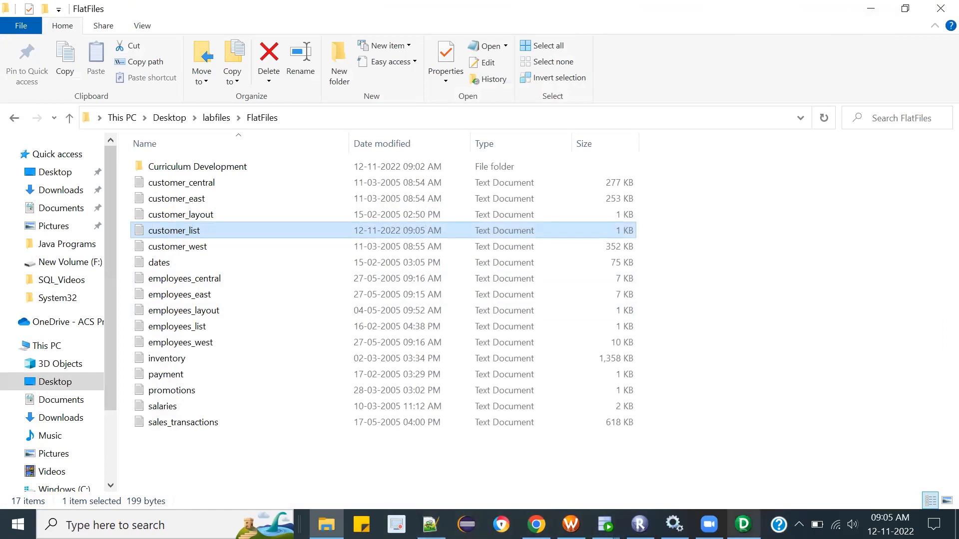
Step: Switch to Informatica PowerCenter Designer and open customer_central from the labfiles\FlatFiles folder on the Desktop as the flat file to import
click(743, 525)
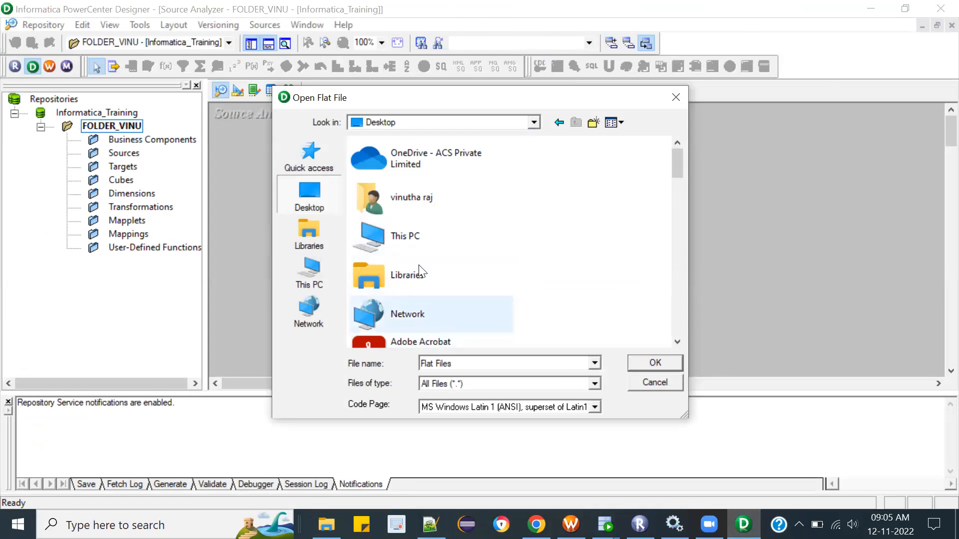
drag(675, 164, 673, 259)
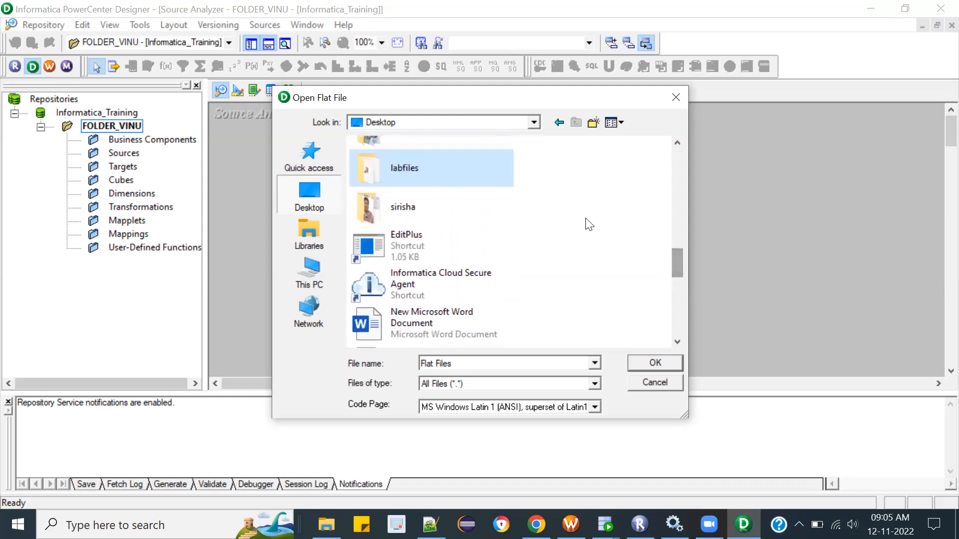
double_click(459, 172)
double_click(380, 161)
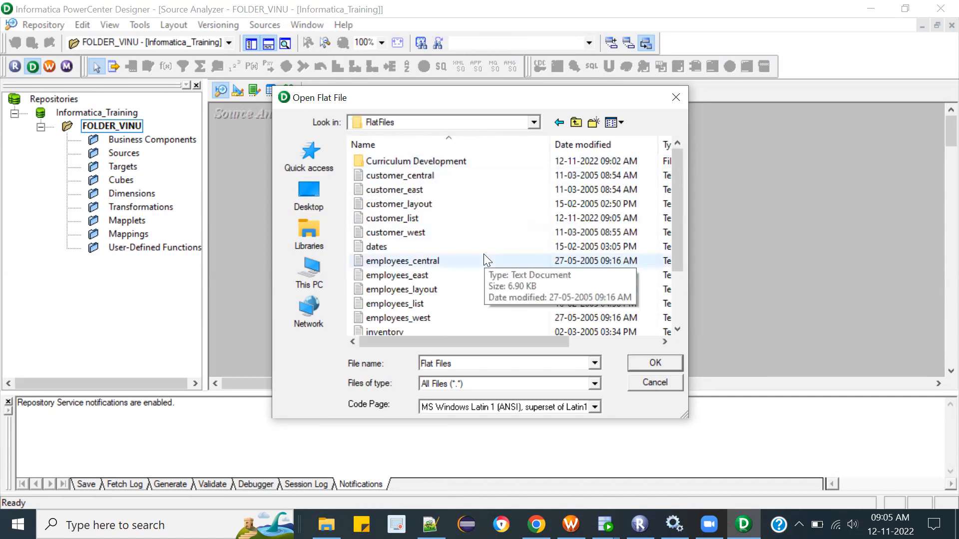
click(428, 177)
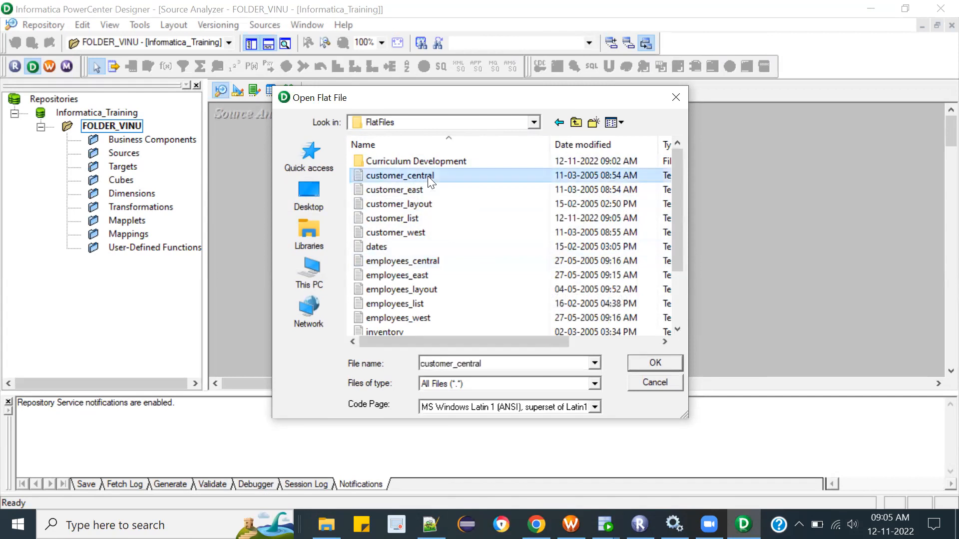
click(654, 363)
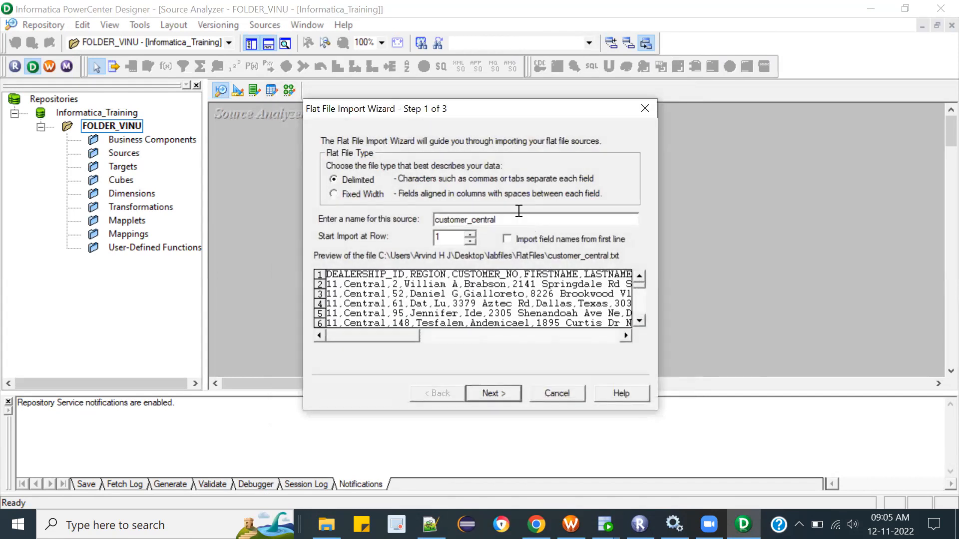
Step: Name the source customer_FL and import the field names from the first line
key(BackSpace)
key(BackSpace)
key(BackSpace)
key(BackSpace)
key(BackSpace)
key(BackSpace)
text(FL)
click(507, 240)
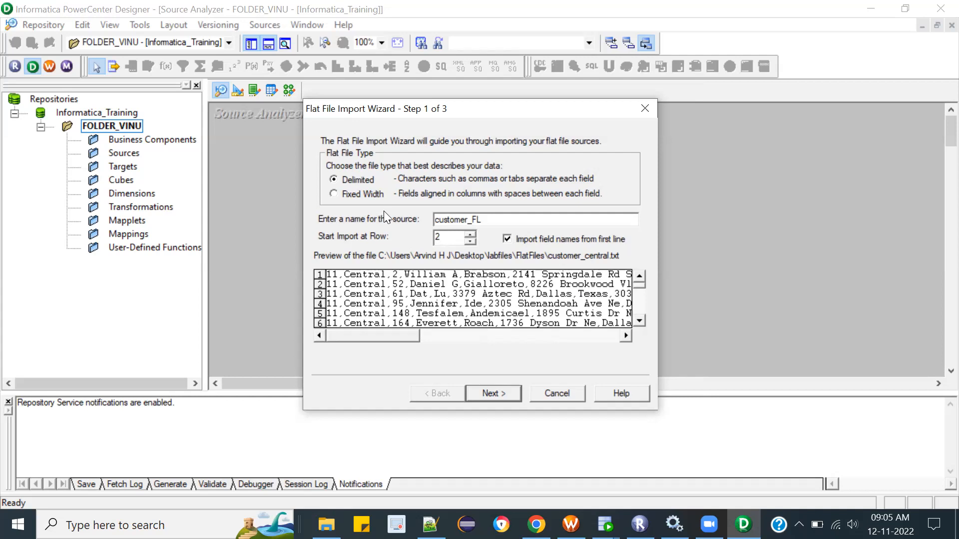
Step: Finish the flat file import, keeping the comma delimiter, double-quote text qualifier and proposed column definitions
click(510, 397)
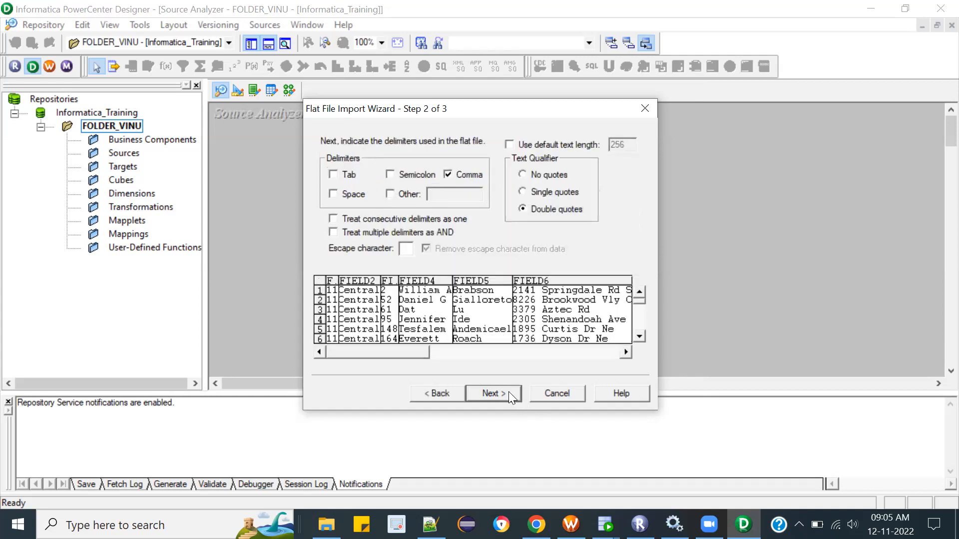
click(509, 392)
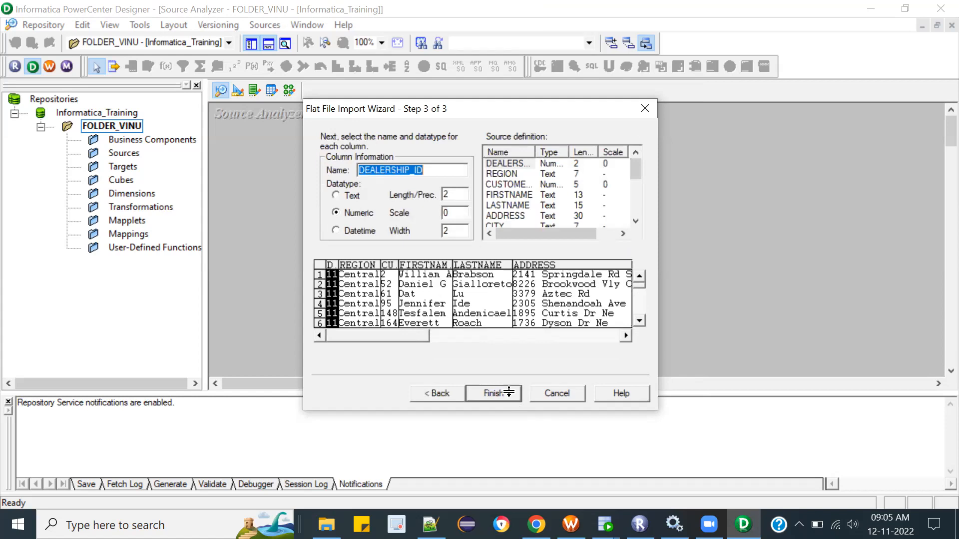
click(509, 392)
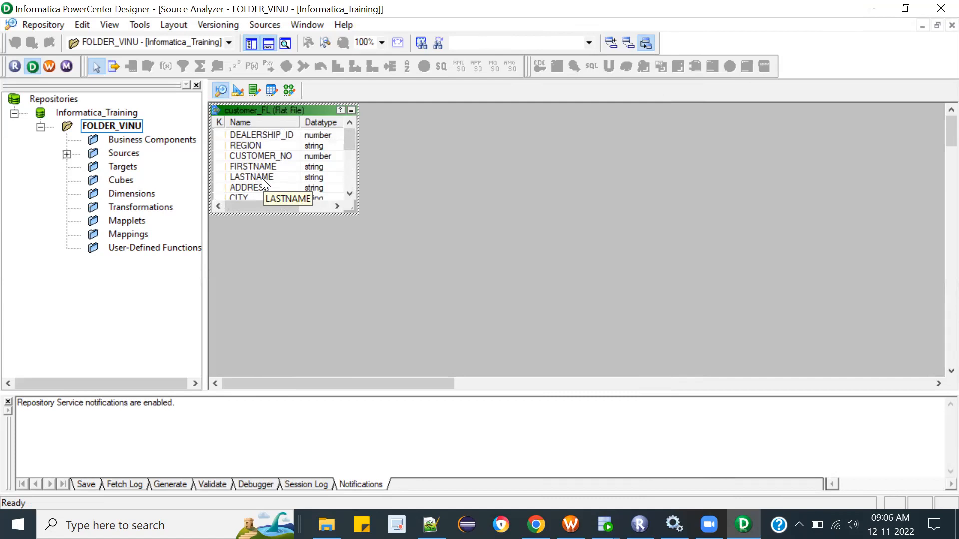
click(505, 243)
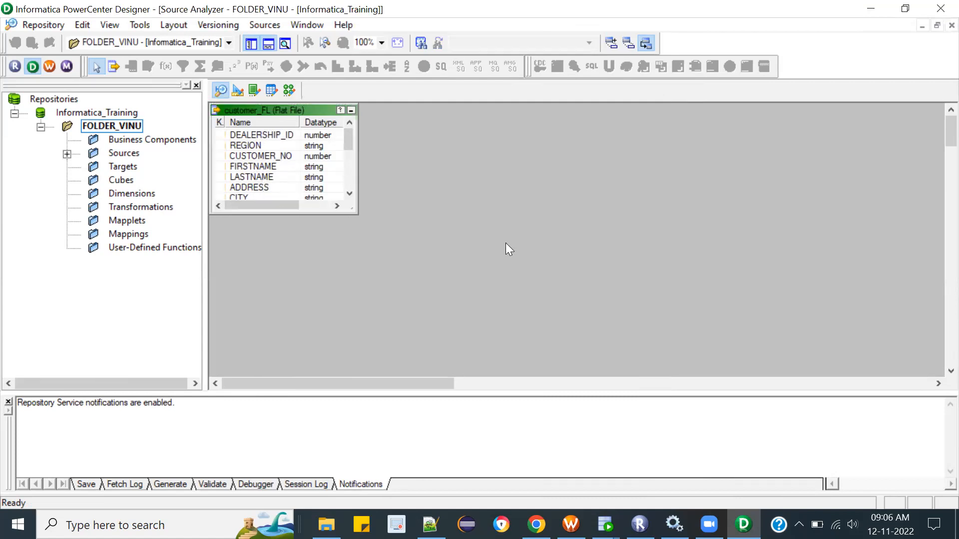
Step: Create a new mapping named M_FILELIST in the Mapping Designer
click(237, 91)
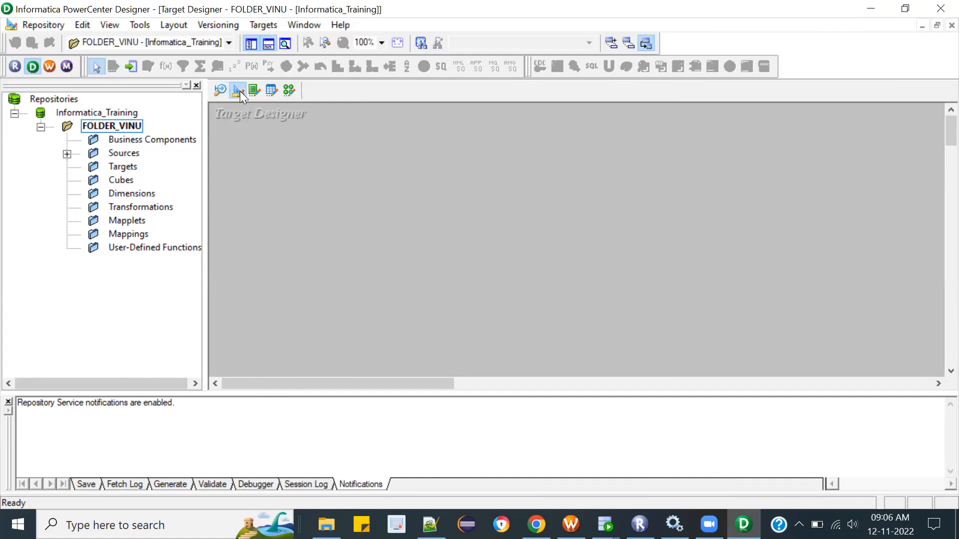
click(219, 93)
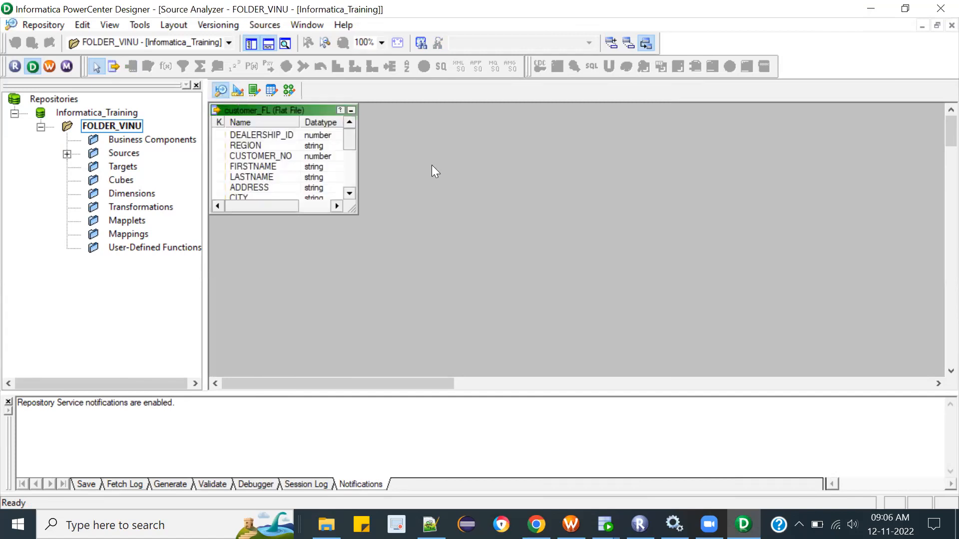
click(288, 91)
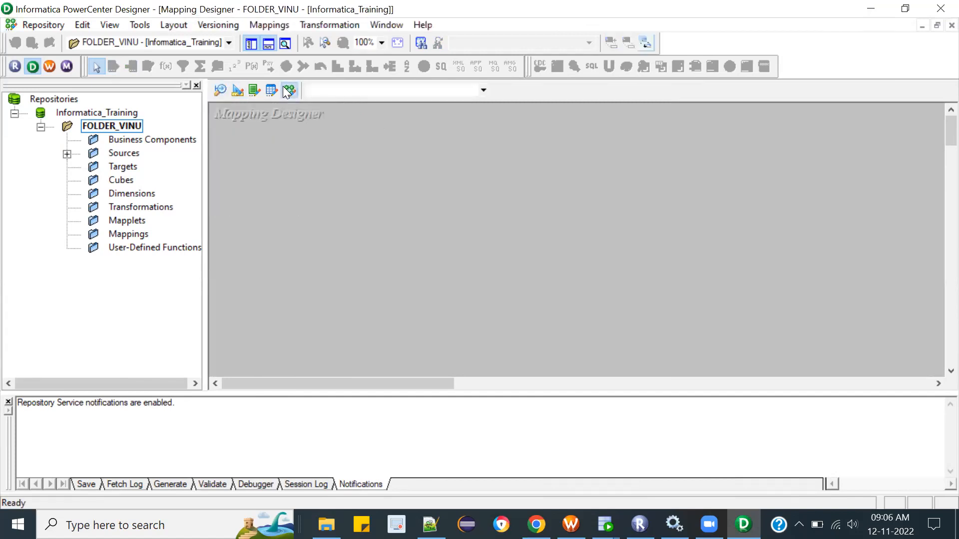
click(267, 24)
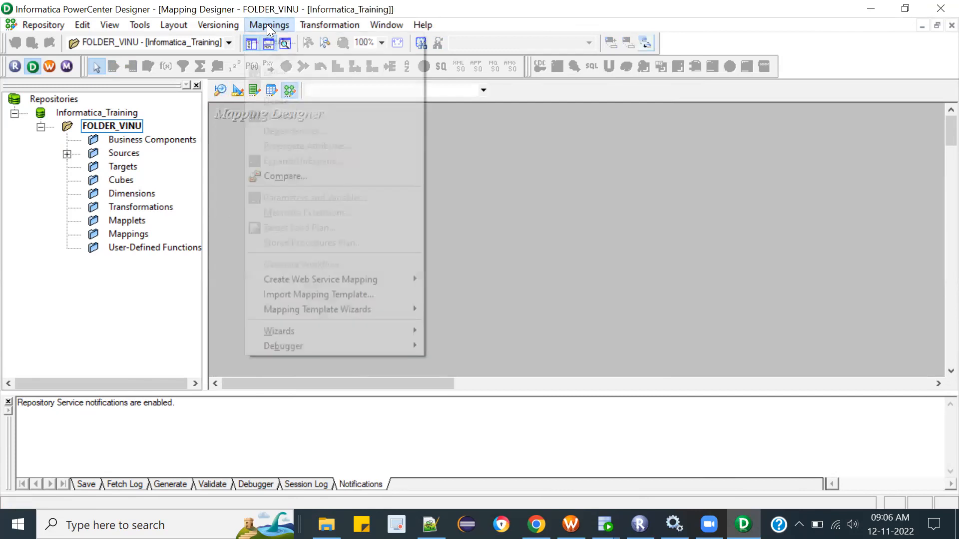
click(290, 41)
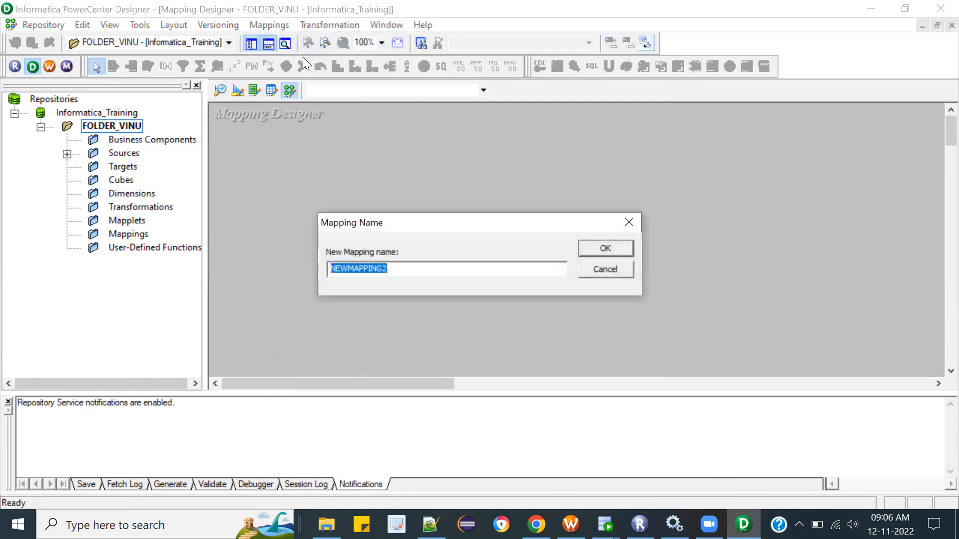
text(M_FILELIST)
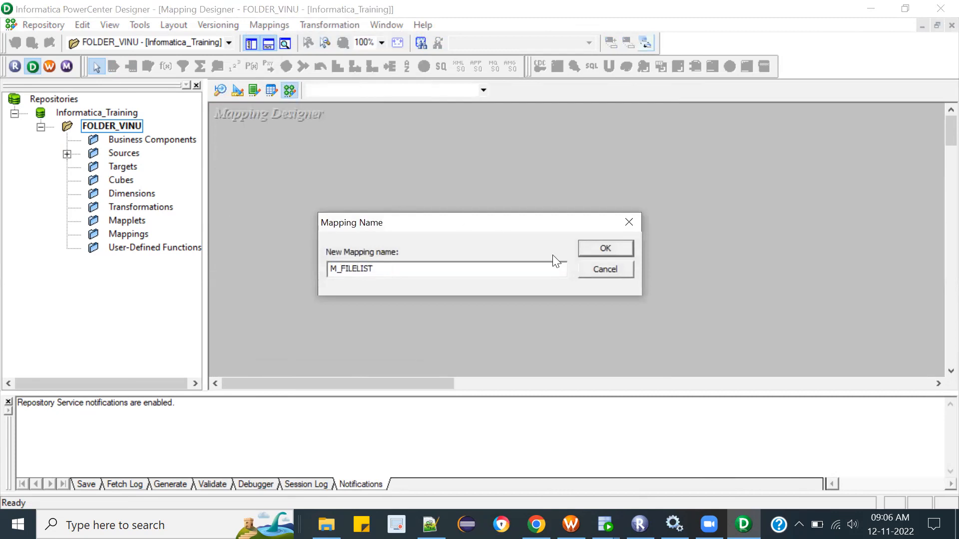
click(599, 252)
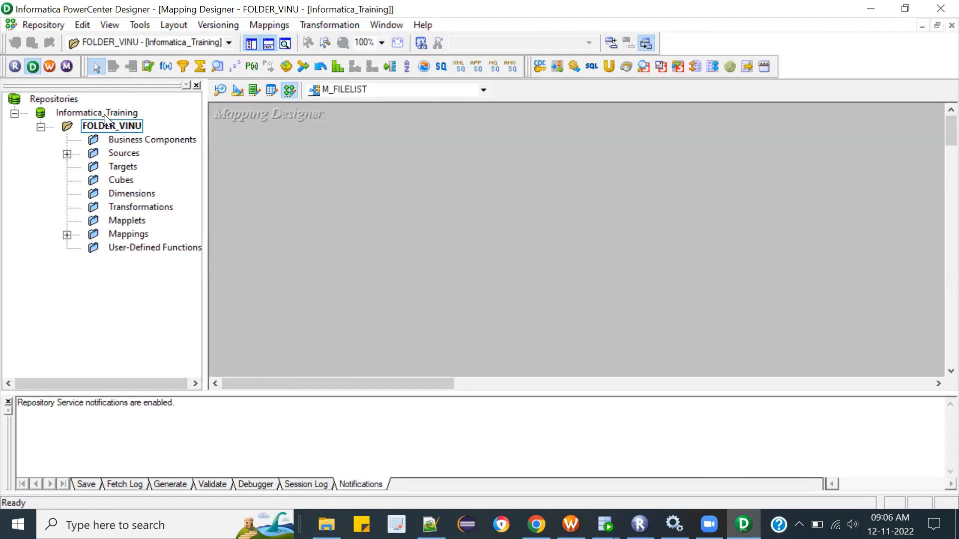
Step: Add the customer_FL flat file source from FOLDER_VINU to the M_FILELIST mapping
click(67, 154)
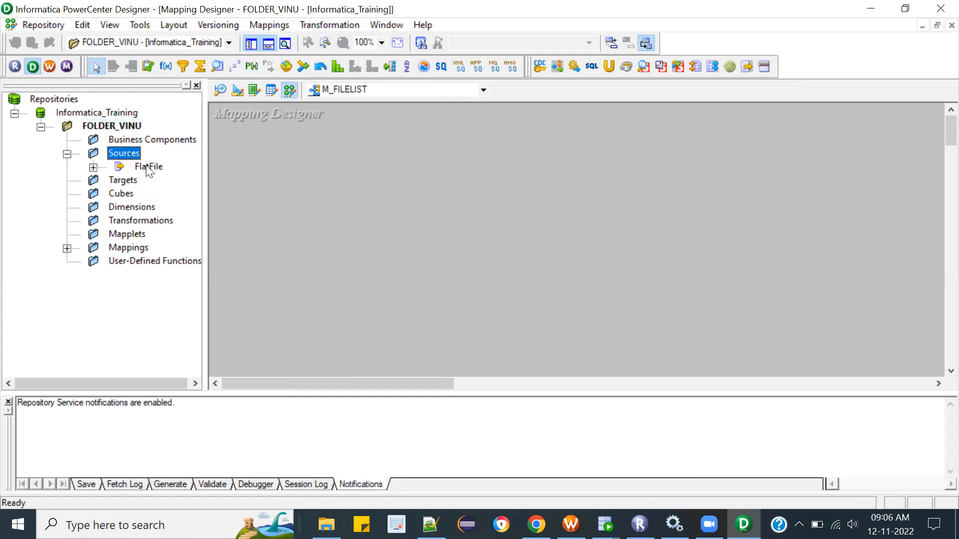
click(94, 168)
click(180, 180)
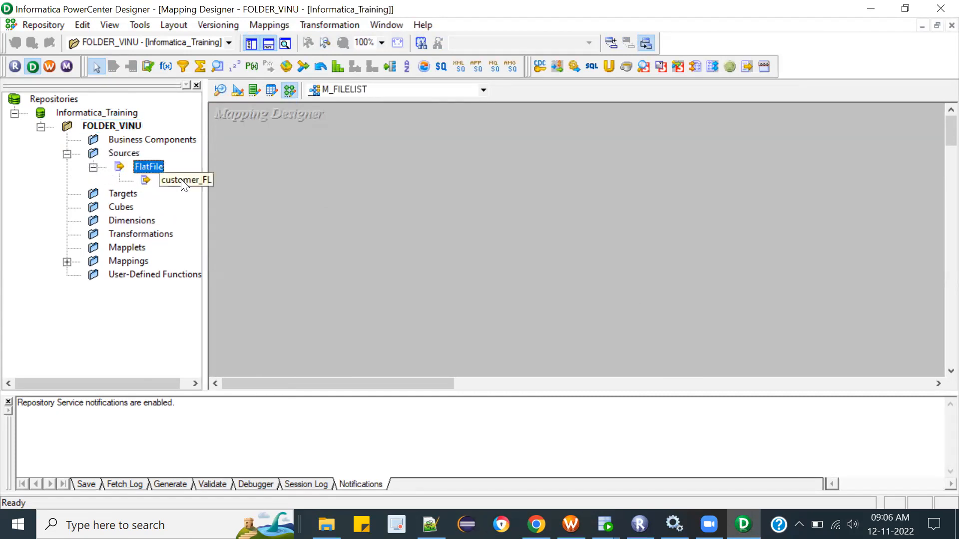
drag(318, 179, 318, 179)
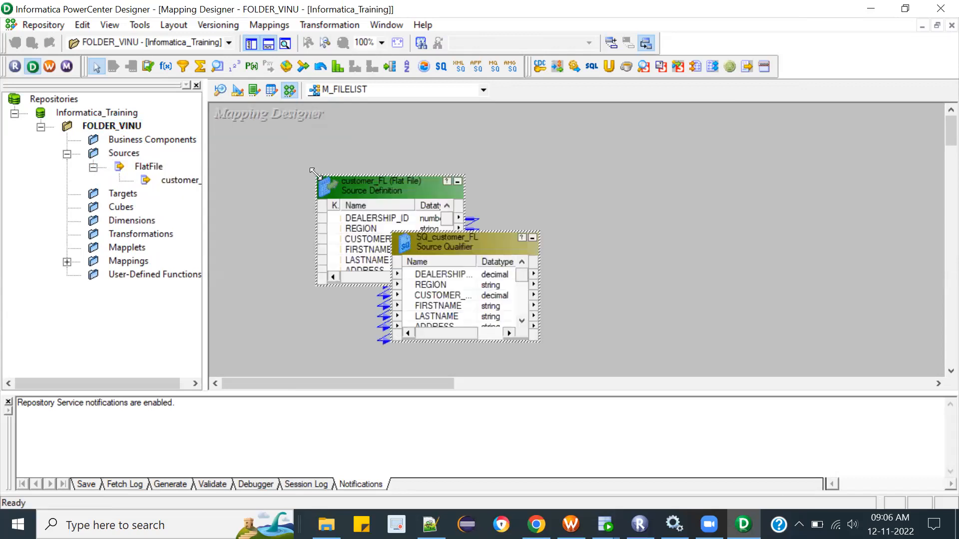
click(410, 136)
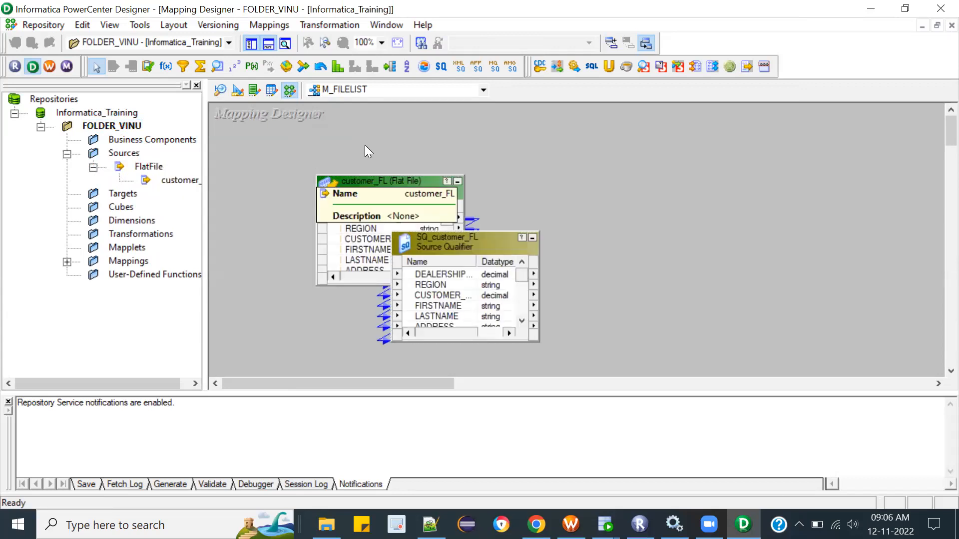
Step: Arrange the customer_FL source definition and its source qualifier side by side without overlap
drag(358, 186, 273, 161)
drag(496, 242, 550, 198)
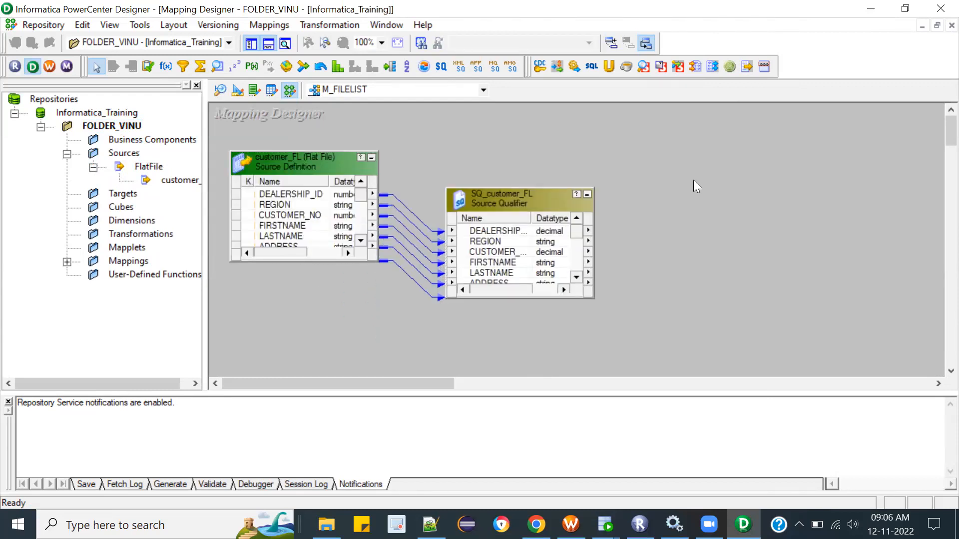
drag(523, 198, 540, 147)
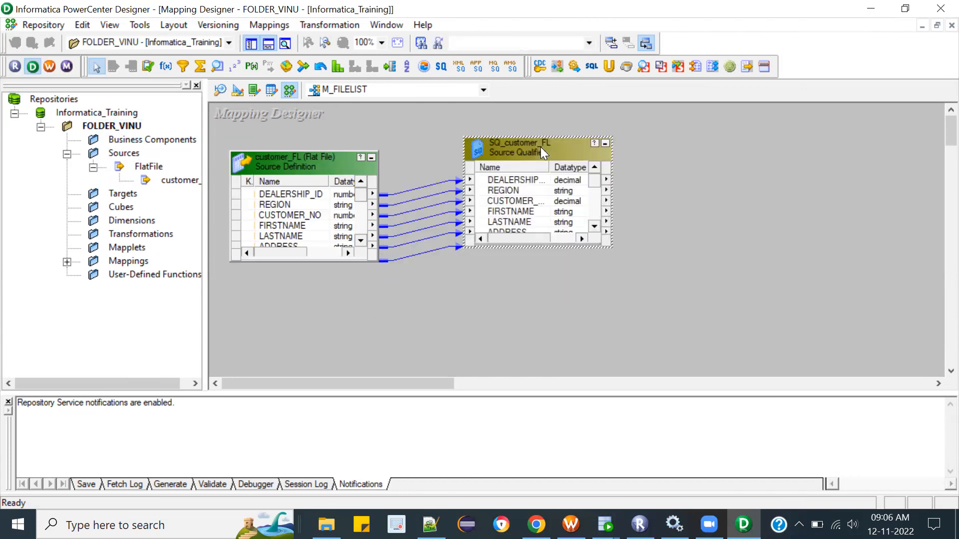
click(661, 166)
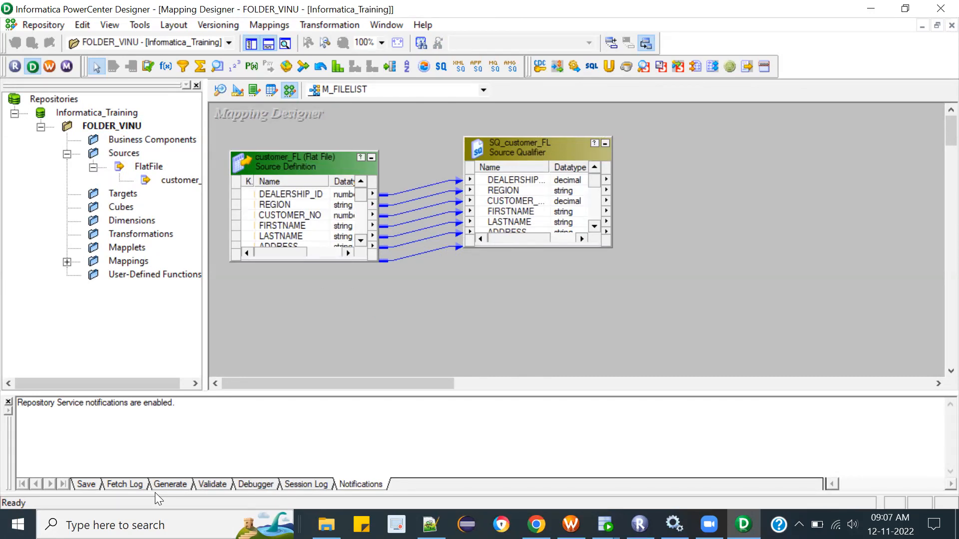
key(super)
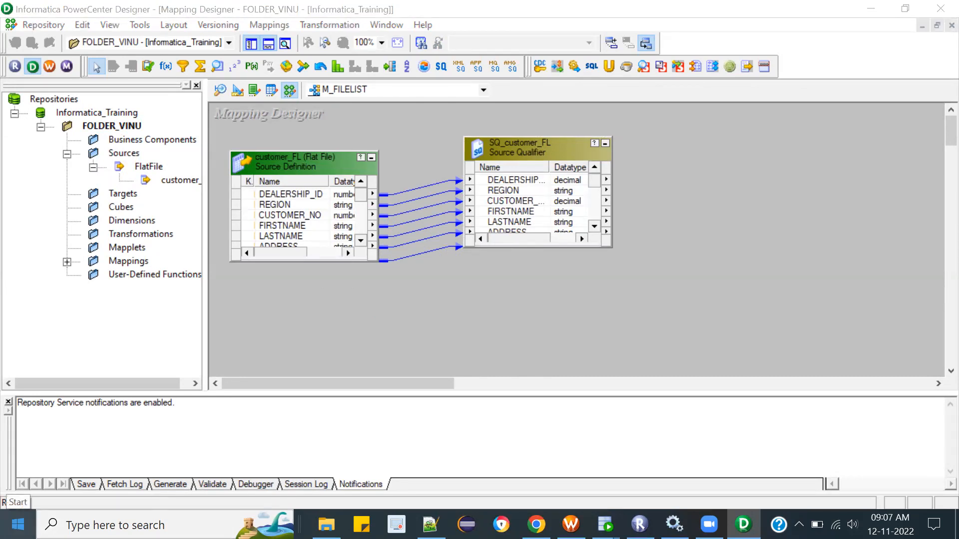
click(159, 491)
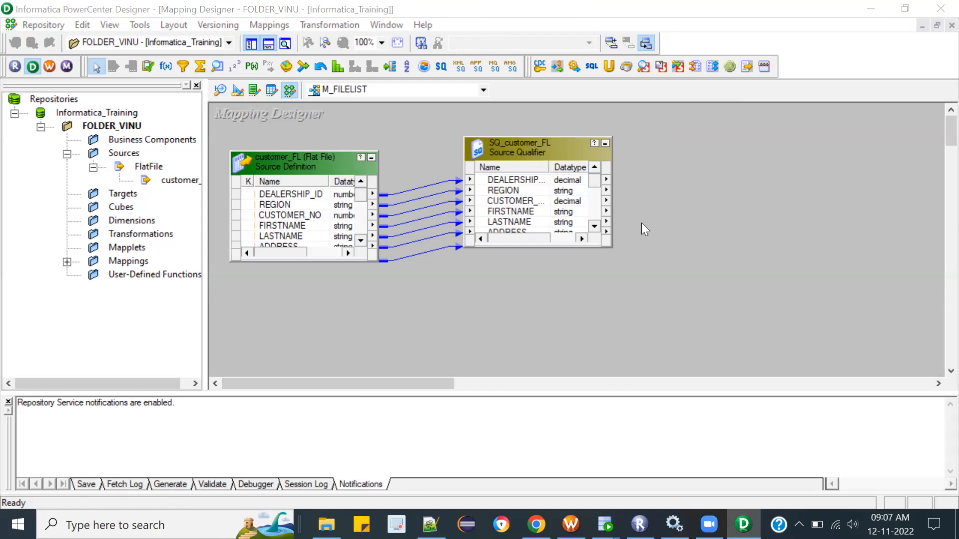
click(656, 229)
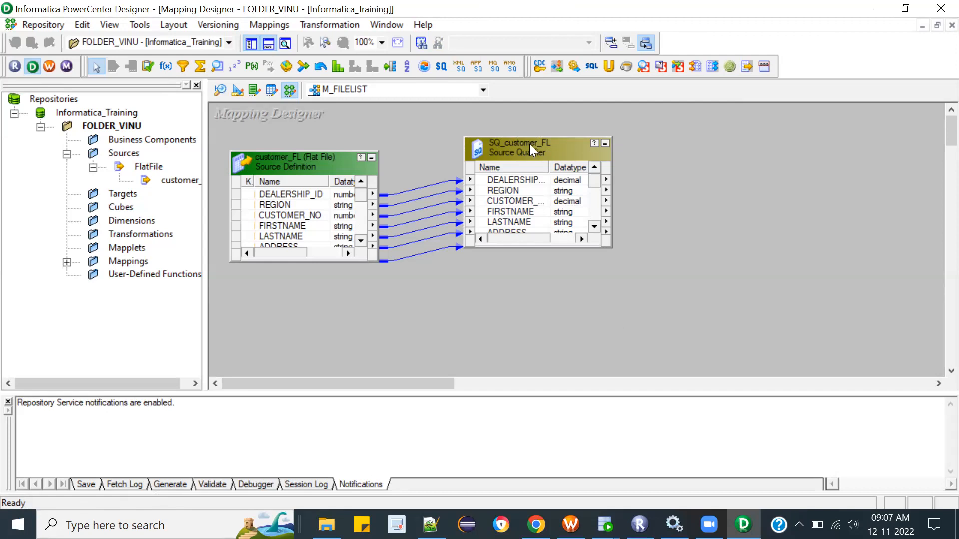
Step: Enlarge the SQ_customer_FL source qualifier vertically to show more ports and add an Expression transformation beside it
drag(533, 138, 533, 105)
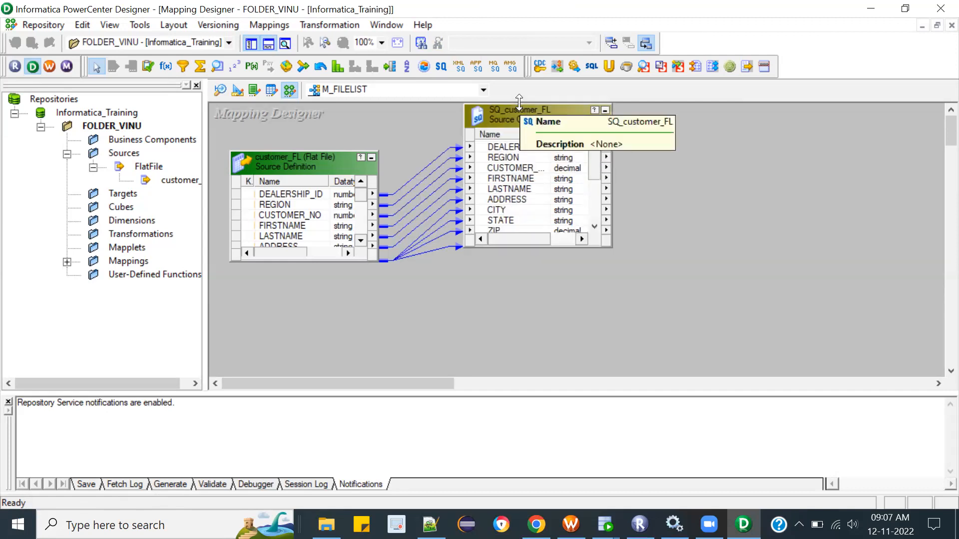
drag(556, 249, 579, 302)
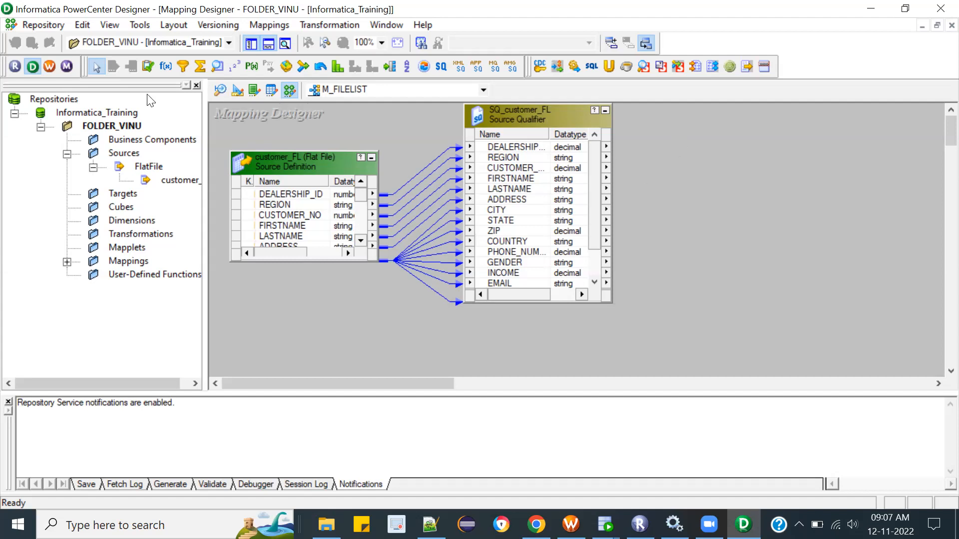
click(162, 68)
click(168, 68)
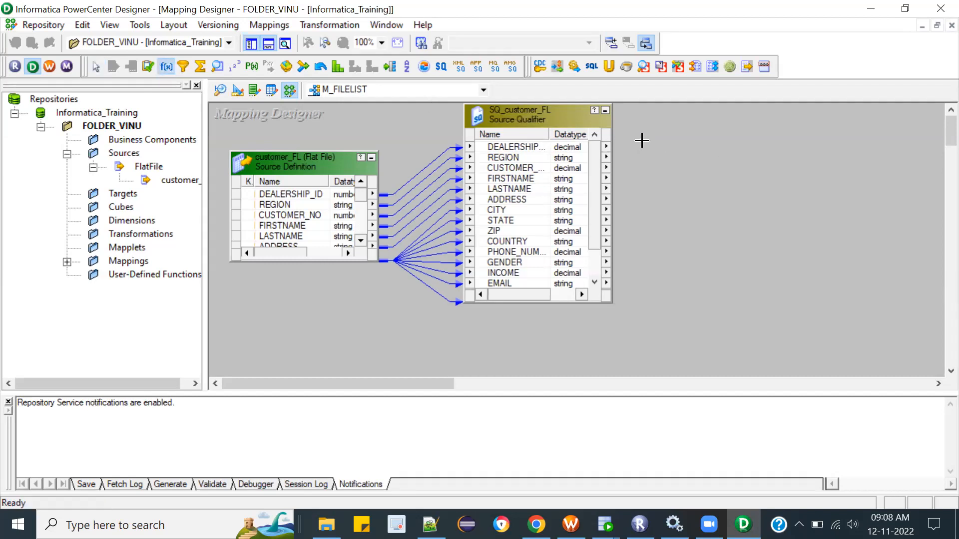
drag(675, 113, 841, 341)
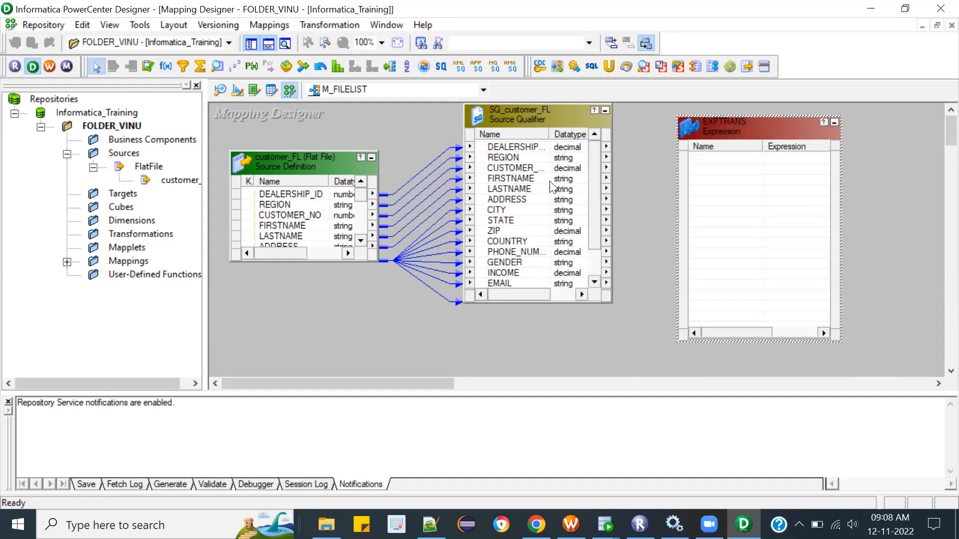
Step: Try to copy all SQ_customer_FL ports into the EXPTRANS Expression transformation
click(506, 148)
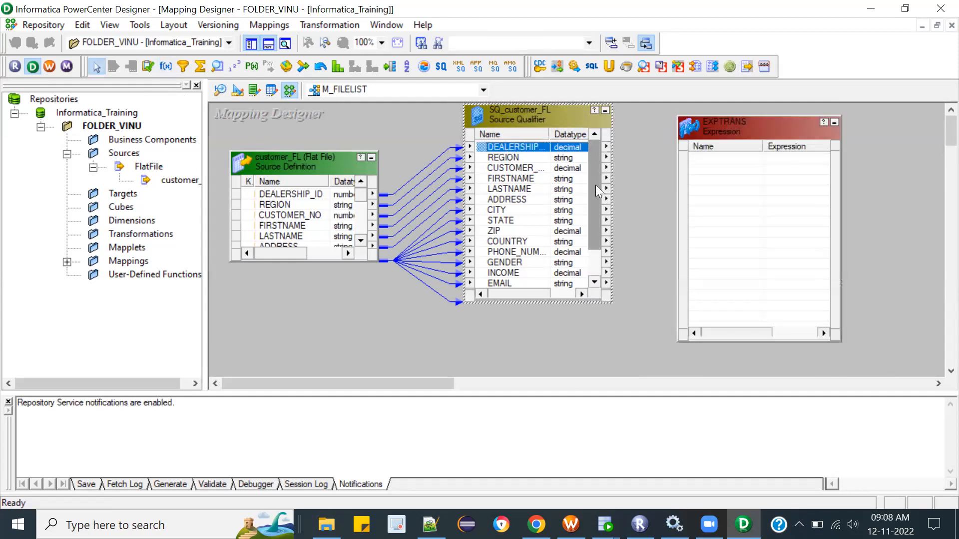
drag(595, 194, 595, 217)
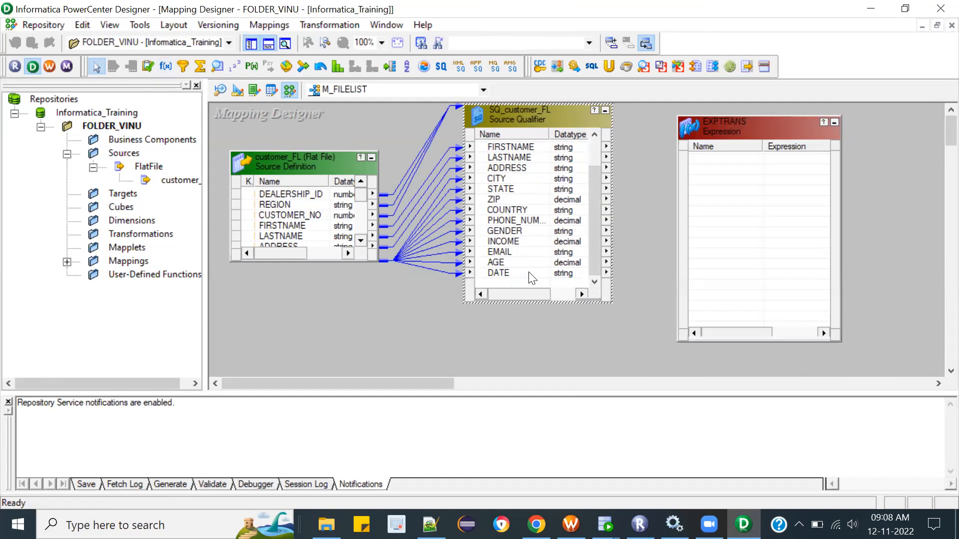
shift+click(515, 273)
drag(514, 273, 750, 176)
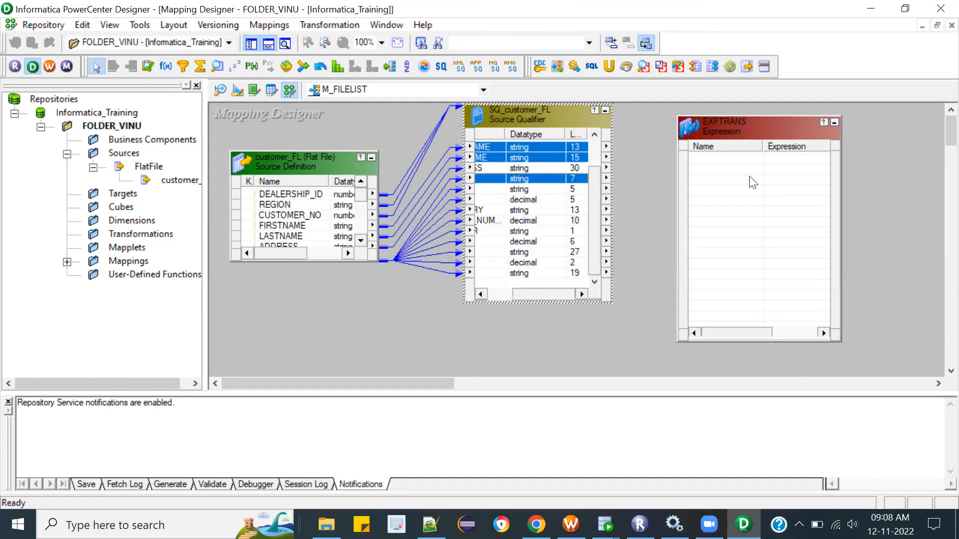
click(502, 291)
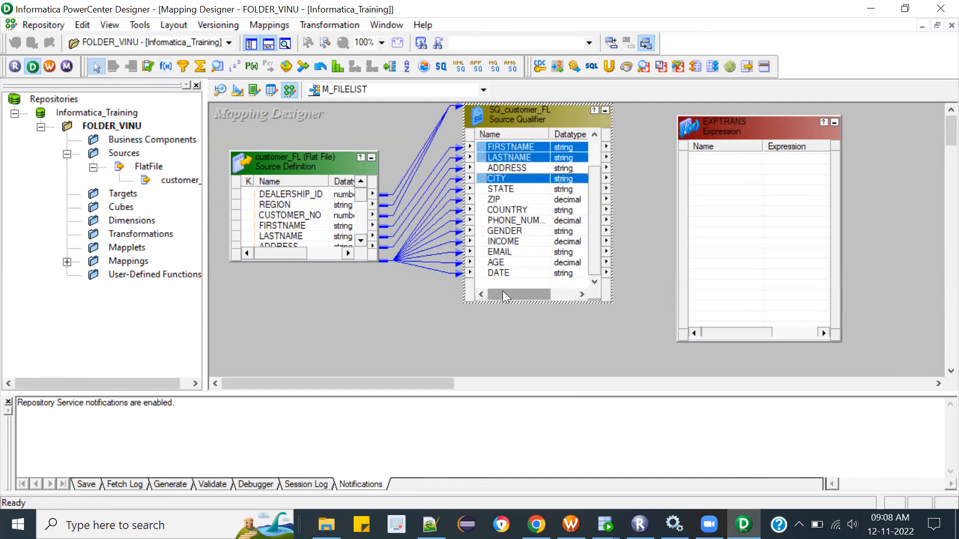
shift+click(503, 272)
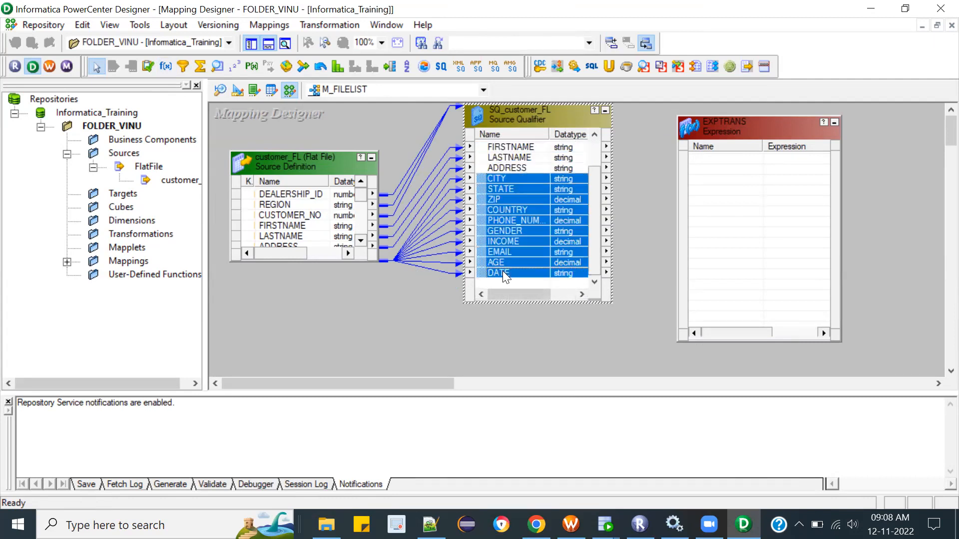
drag(594, 223, 591, 127)
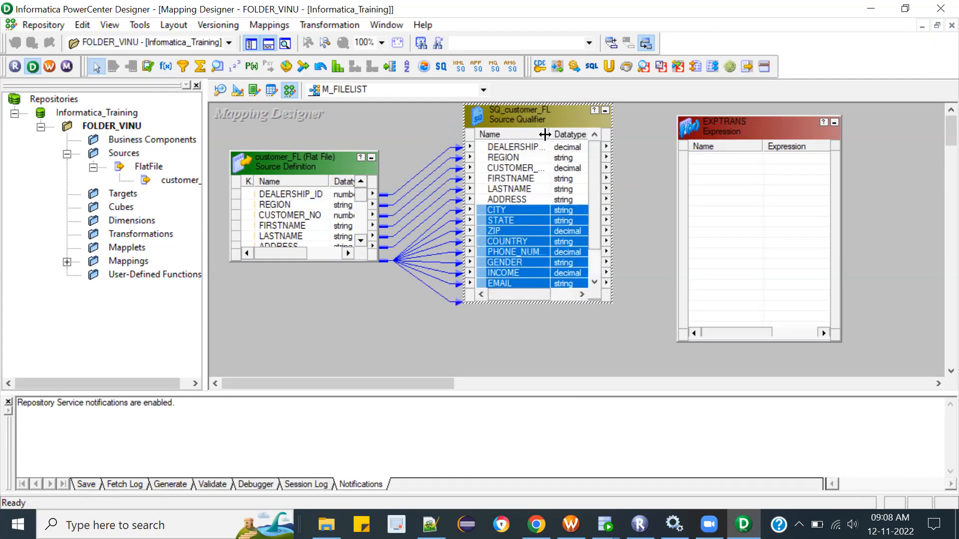
Step: Select all SQ_customer_FL ports from DEALERSHIP_ID through DATE and link them into the EXPTRANS Expression transformation
click(512, 147)
drag(590, 180, 594, 278)
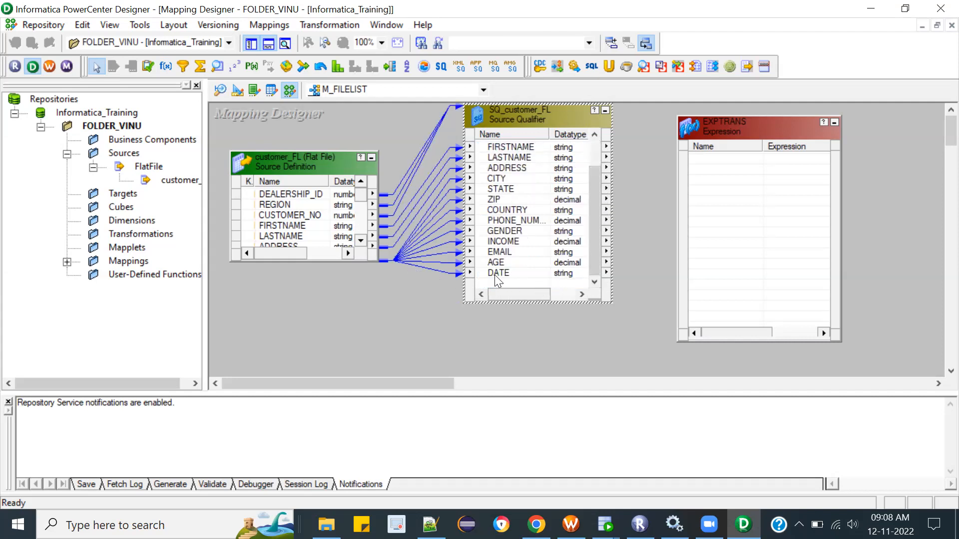
shift+click(495, 273)
drag(481, 168, 735, 205)
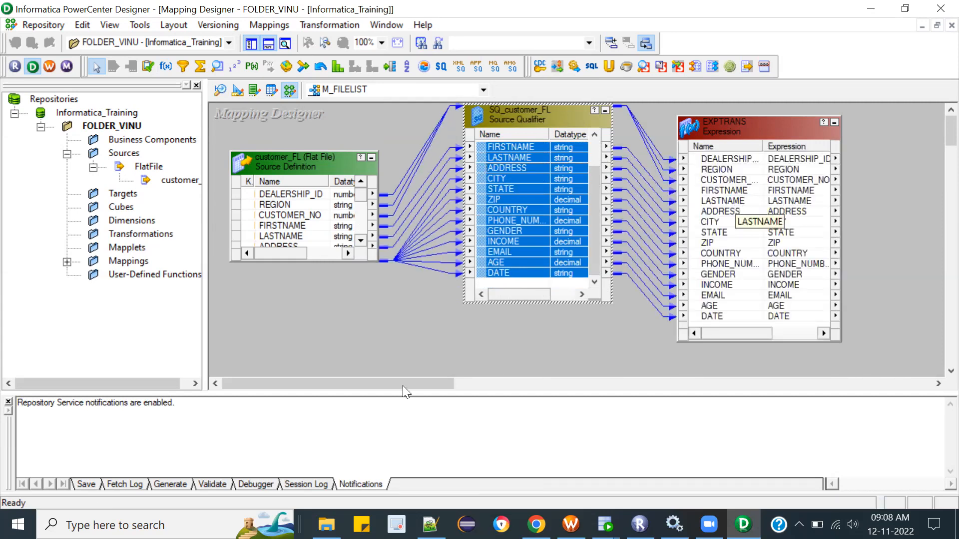
drag(400, 383, 491, 371)
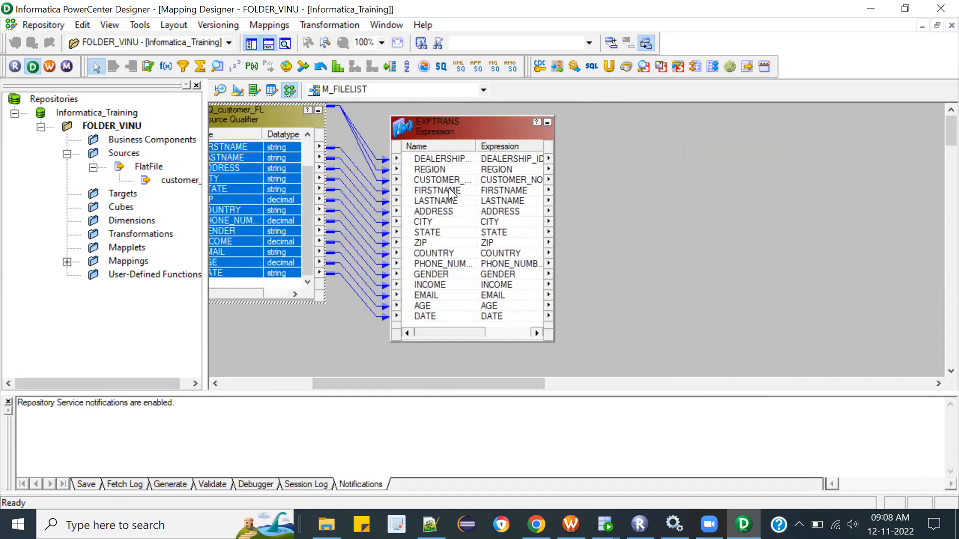
click(450, 190)
click(439, 201)
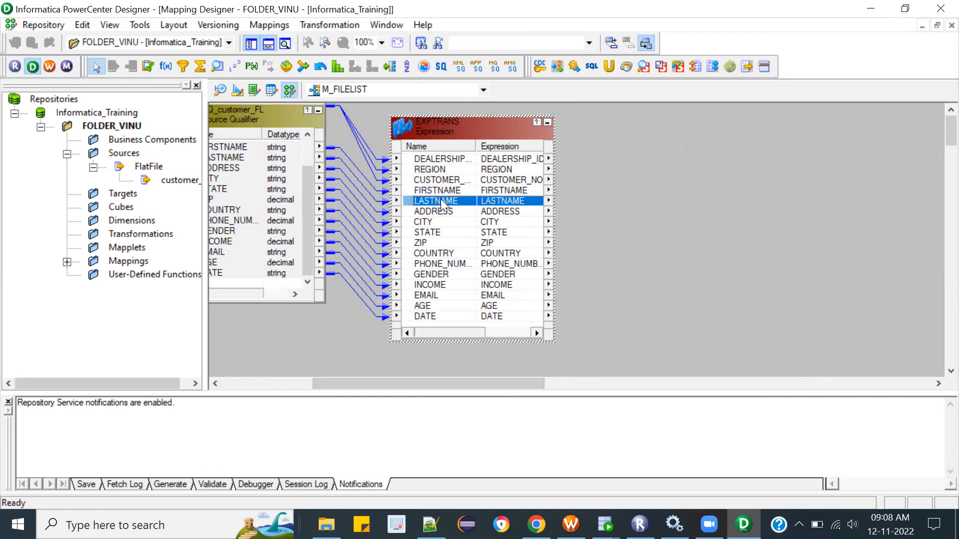
click(455, 191)
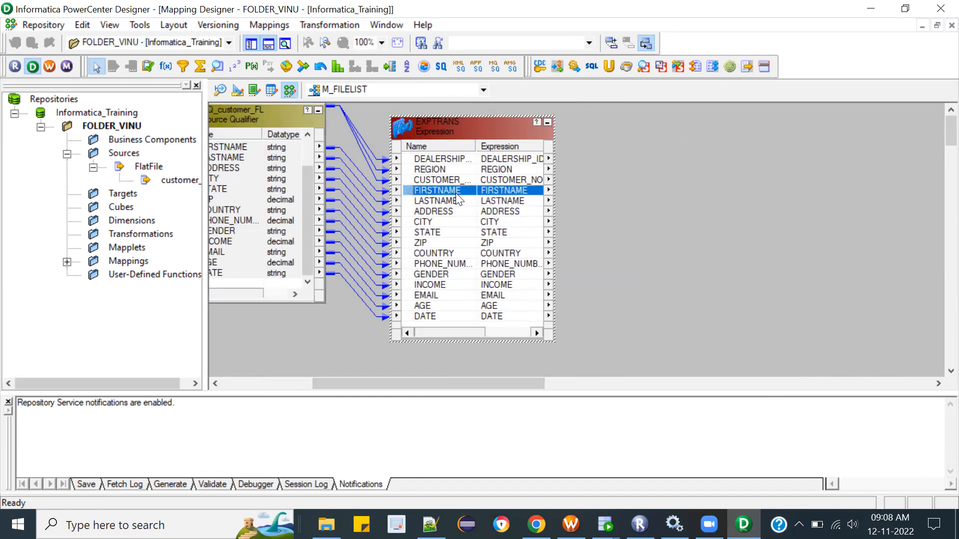
click(431, 305)
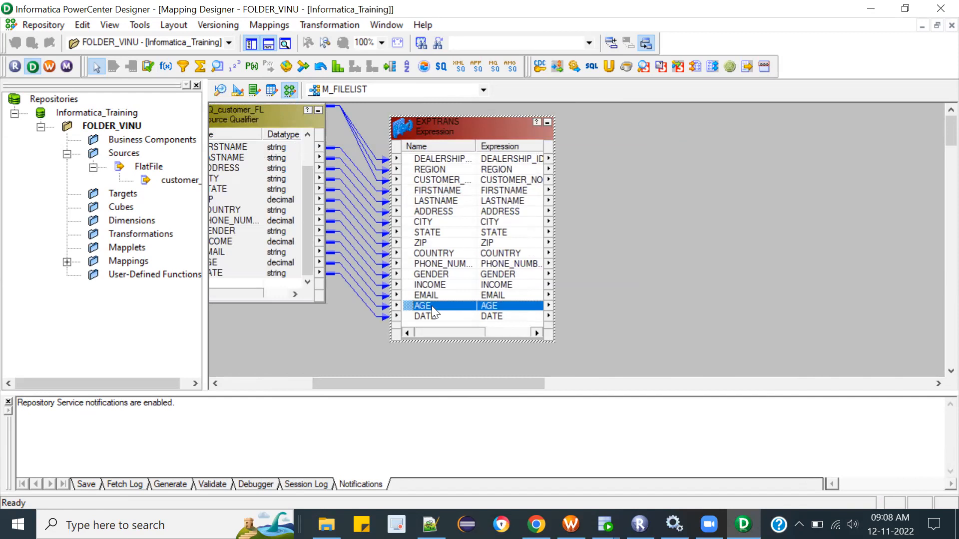
Step: Add a new port to the EXPTRANS transformation and place it directly between LASTNAME and ADDRESS
double_click(458, 126)
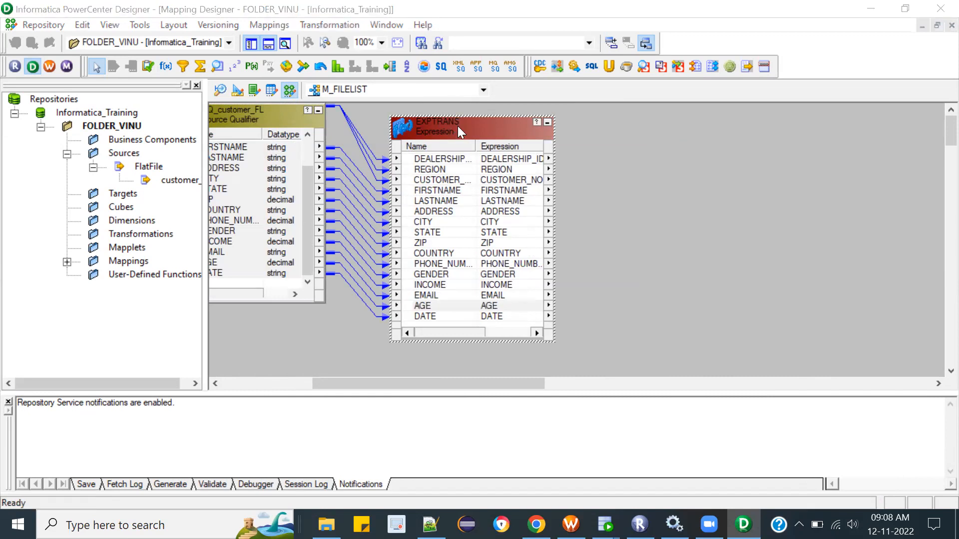
click(366, 144)
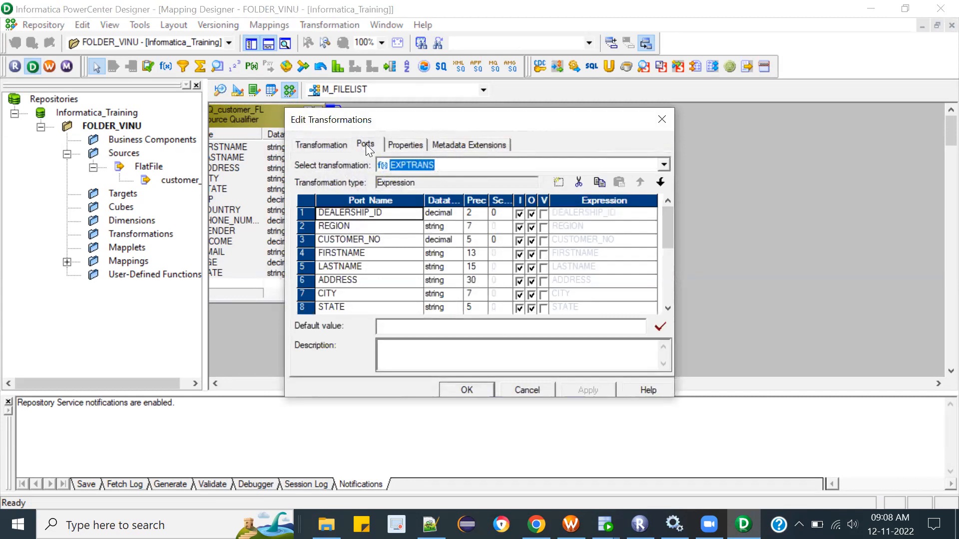
click(302, 281)
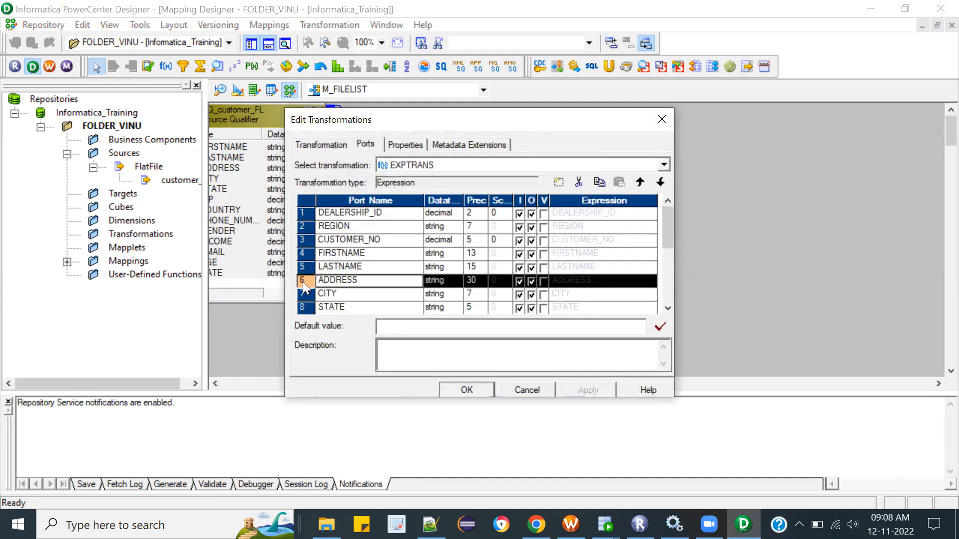
click(559, 183)
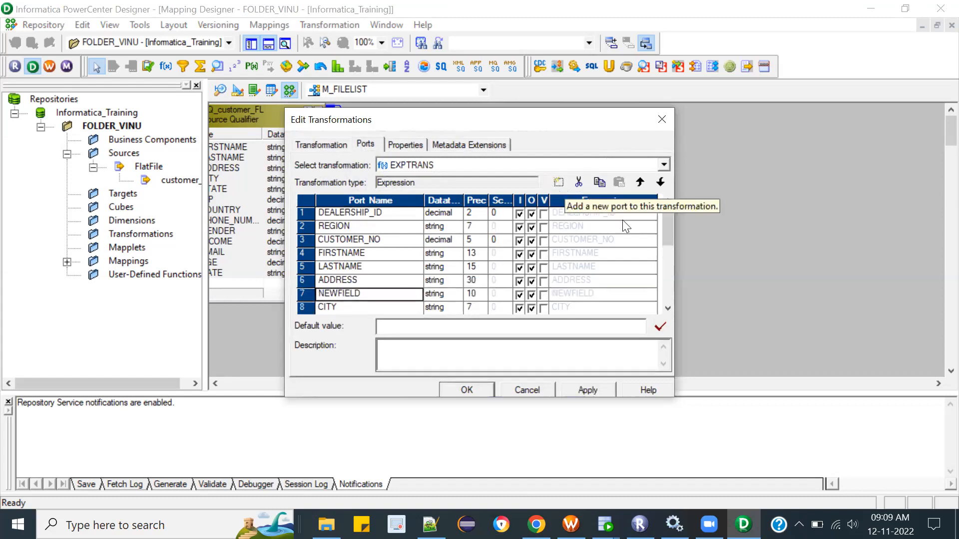
click(639, 183)
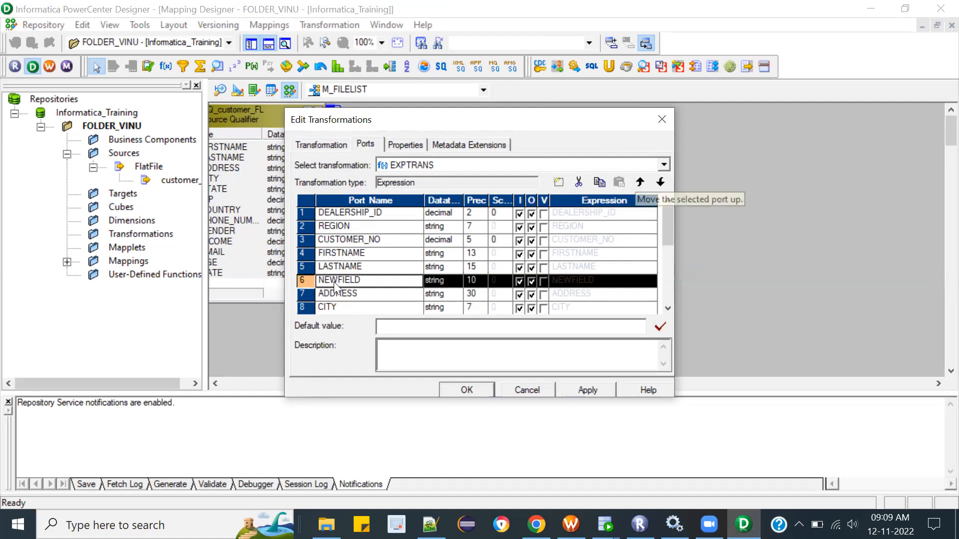
Step: Rename the new EXPTRANS port to FULL_NAME and set its precision to 50
click(346, 271)
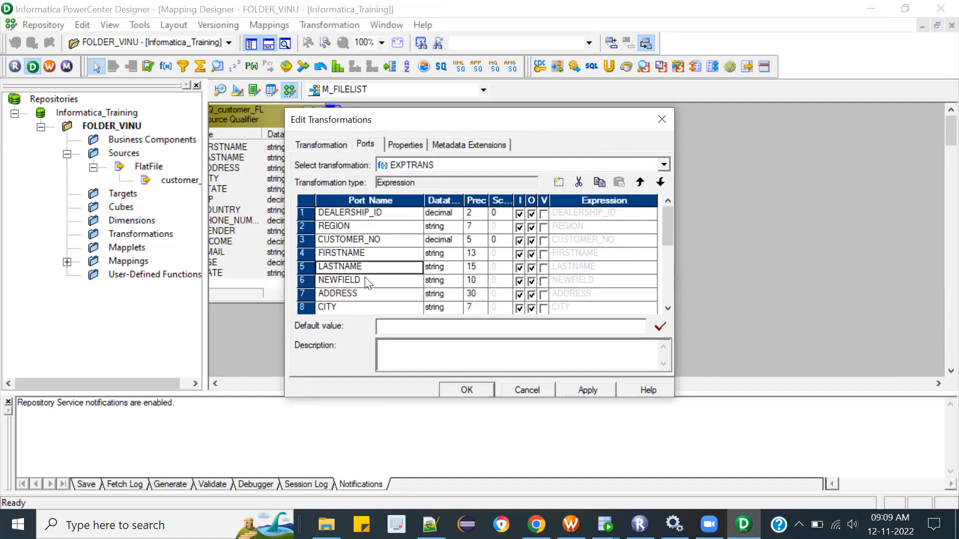
click(367, 281)
click(365, 280)
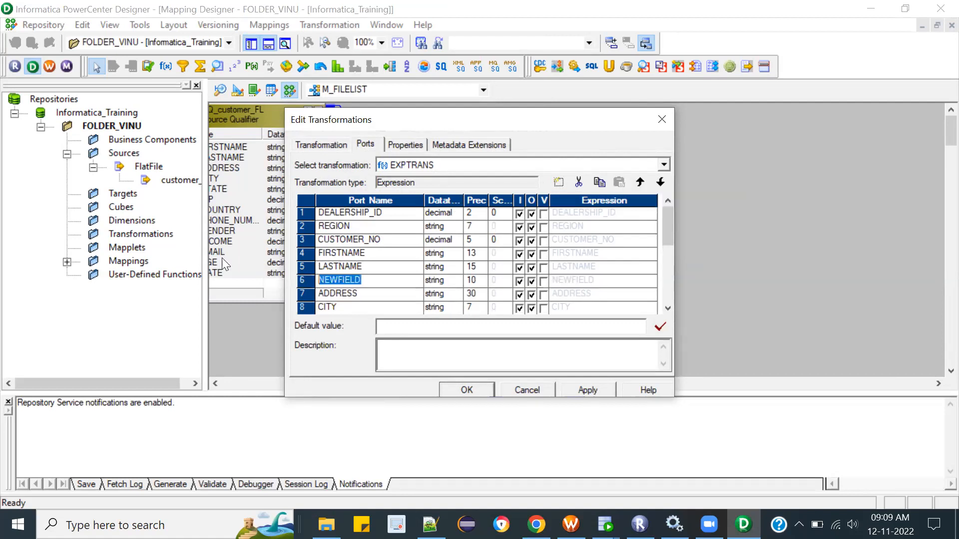
text(FULL_NAME)
click(472, 280)
click(481, 284)
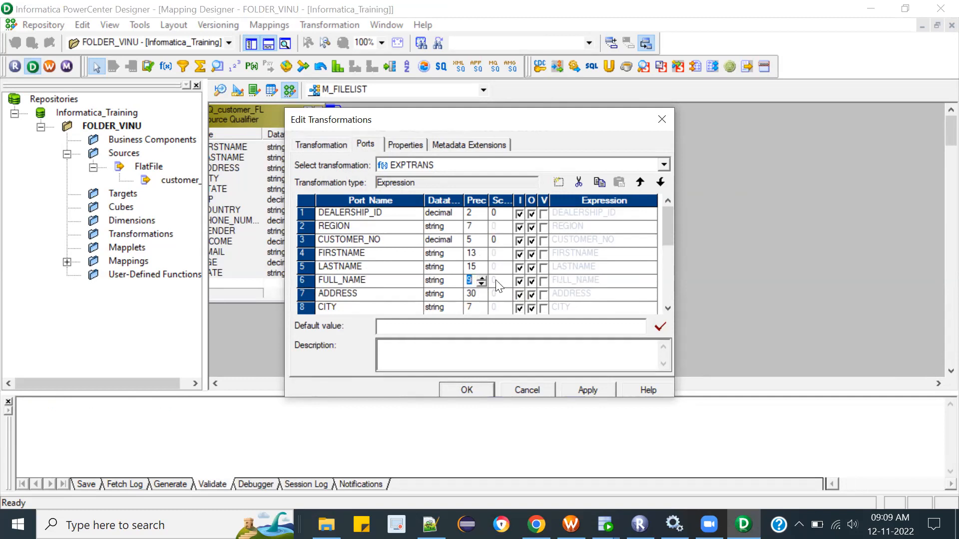
text(50)
Step: Make the FULL_NAME port output-only and the FIRSTNAME and LASTNAME ports input-only
click(519, 282)
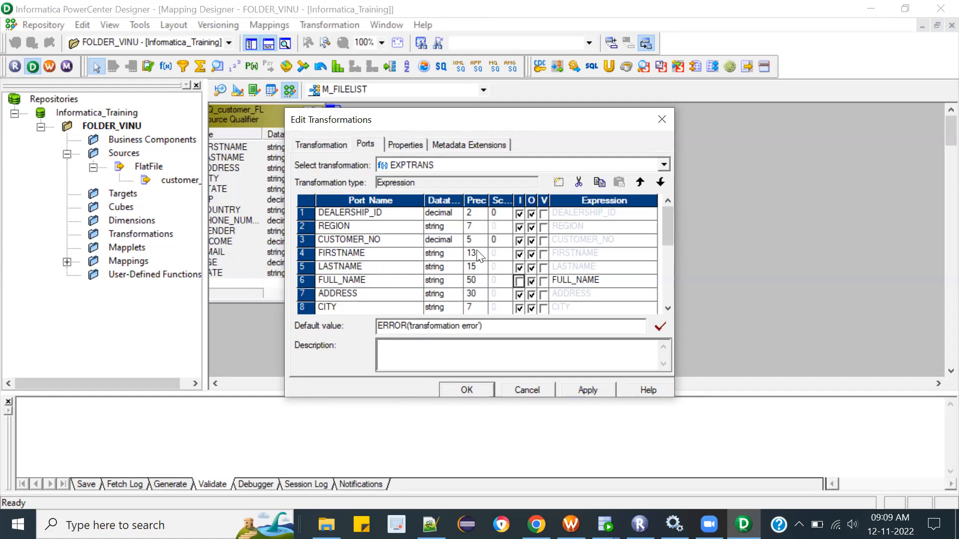
click(530, 268)
click(531, 254)
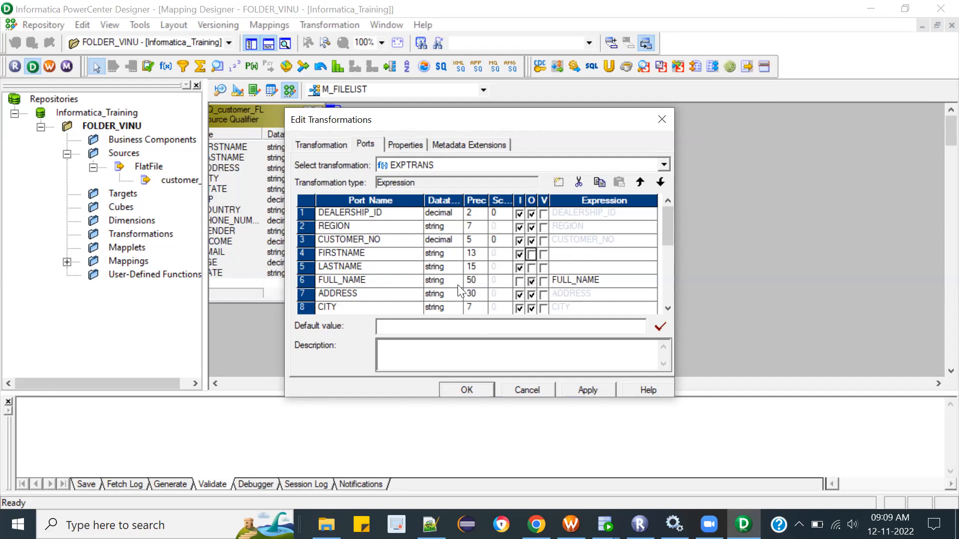
Step: Open the FULL_NAME port's expression for editing and locate the Concat function in the list of all functions
click(635, 283)
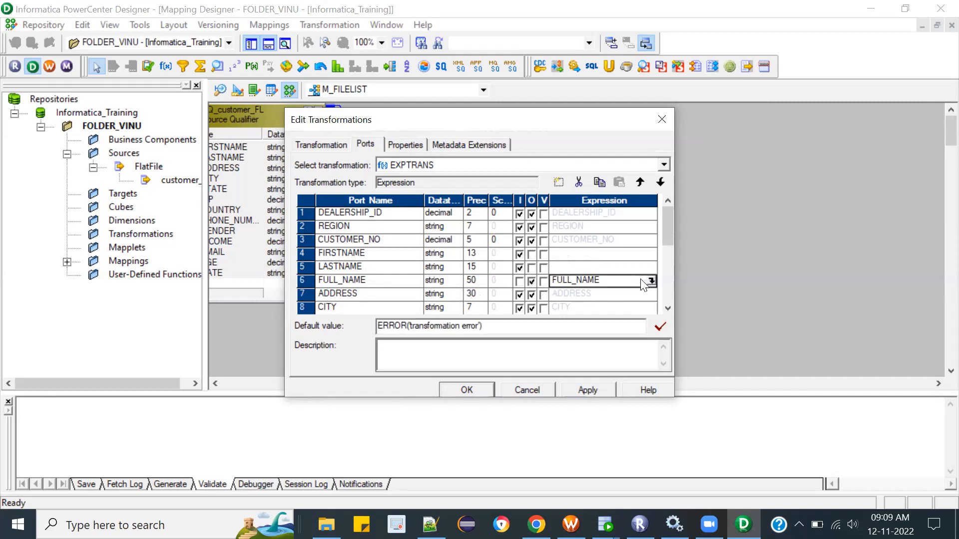
click(652, 284)
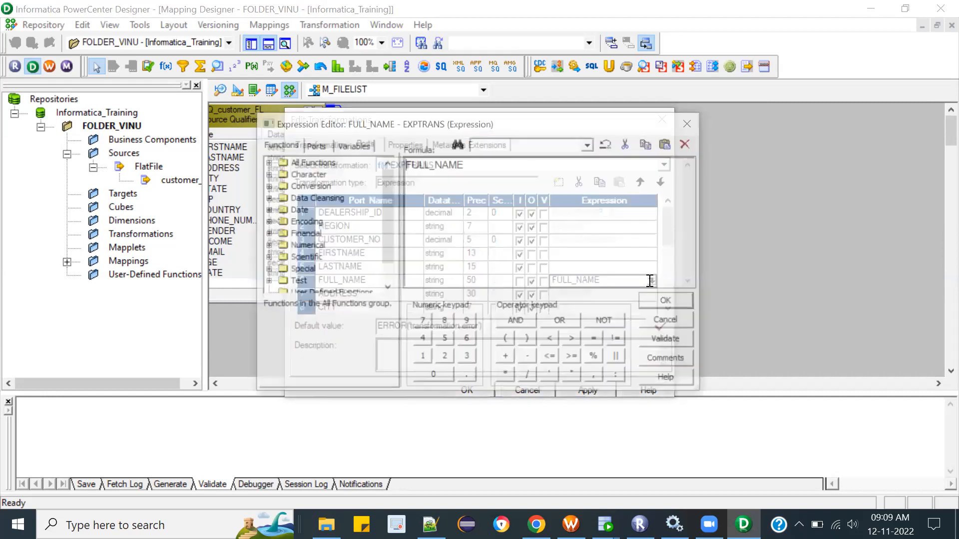
drag(561, 180, 224, 160)
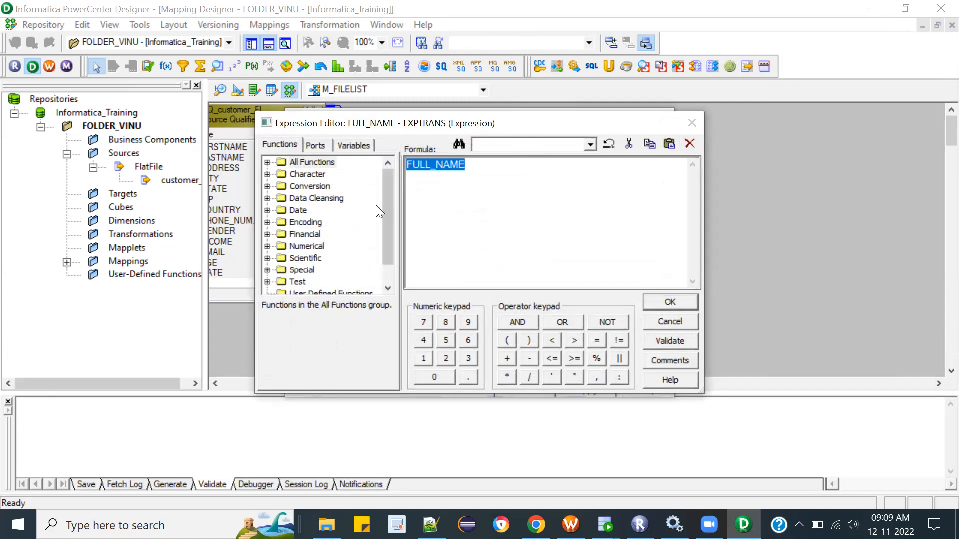
click(267, 174)
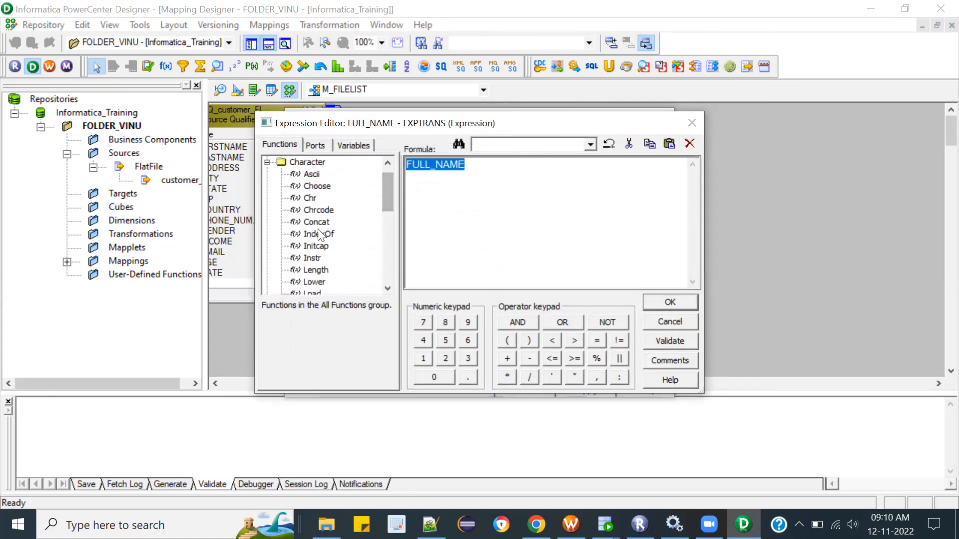
click(268, 162)
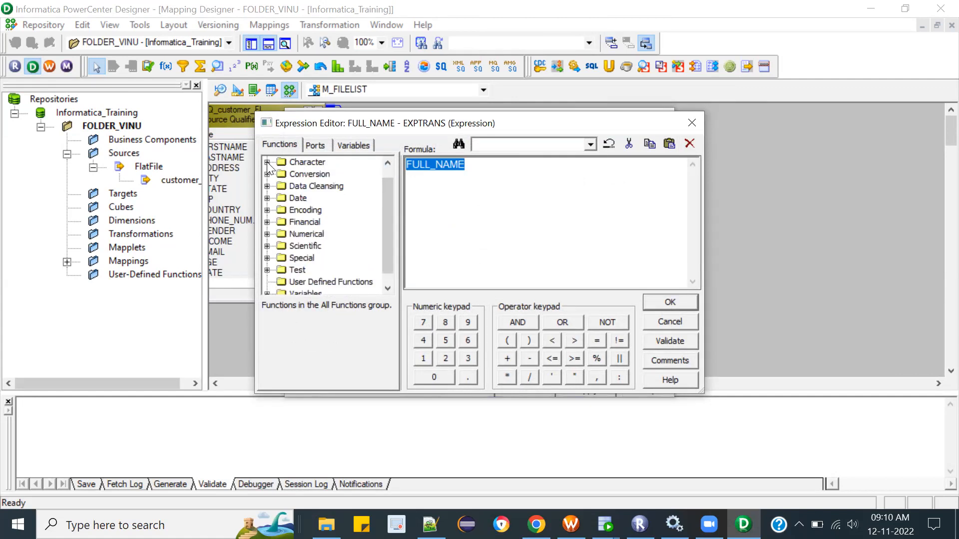
click(388, 165)
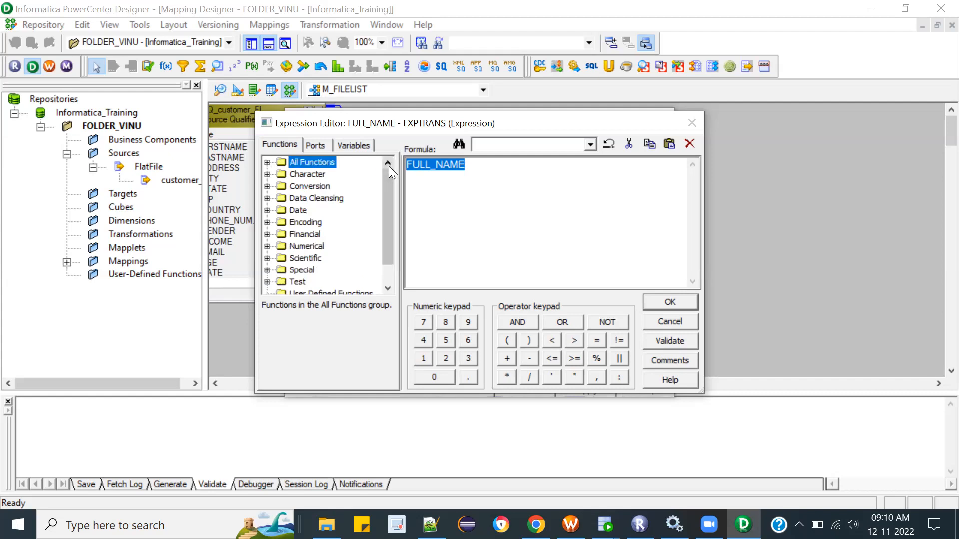
click(267, 162)
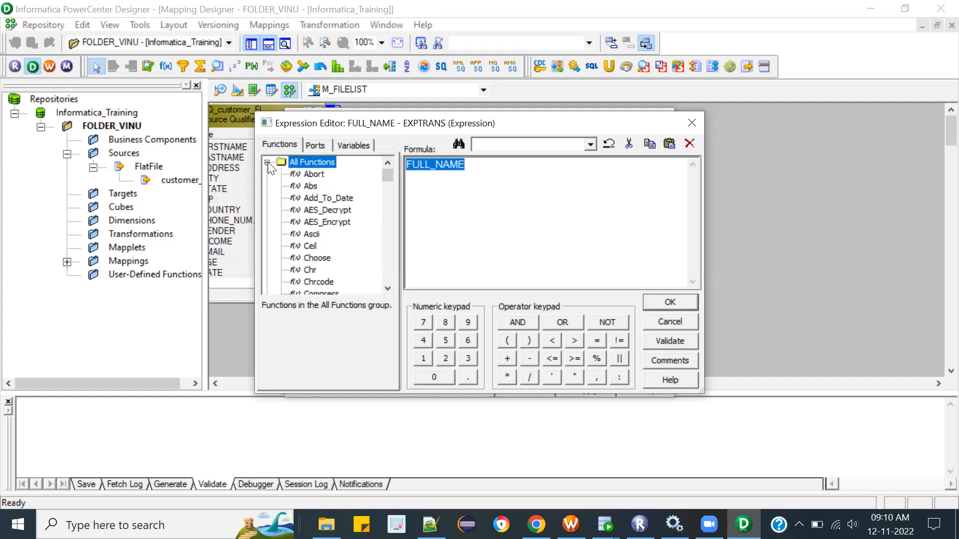
click(388, 288)
drag(388, 288, 385, 168)
text(con)
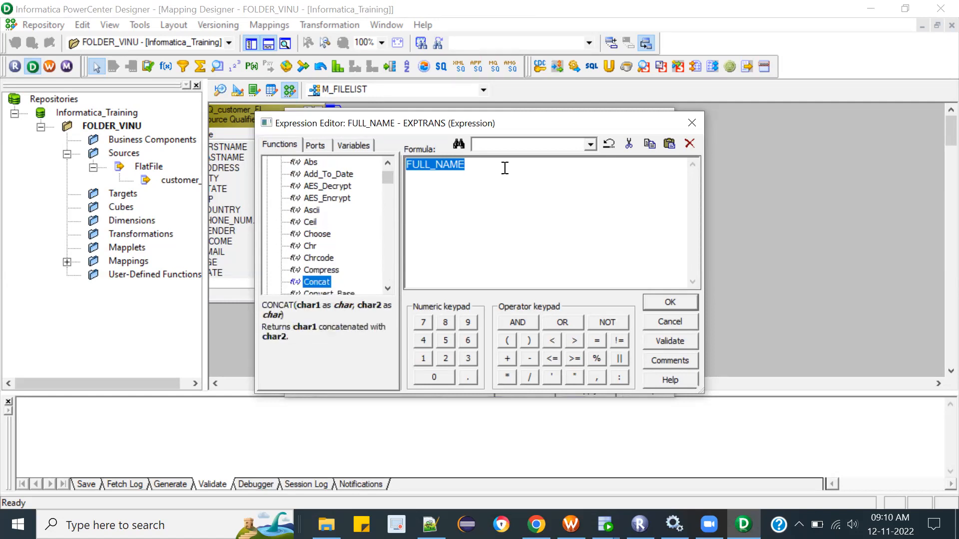
click(504, 168)
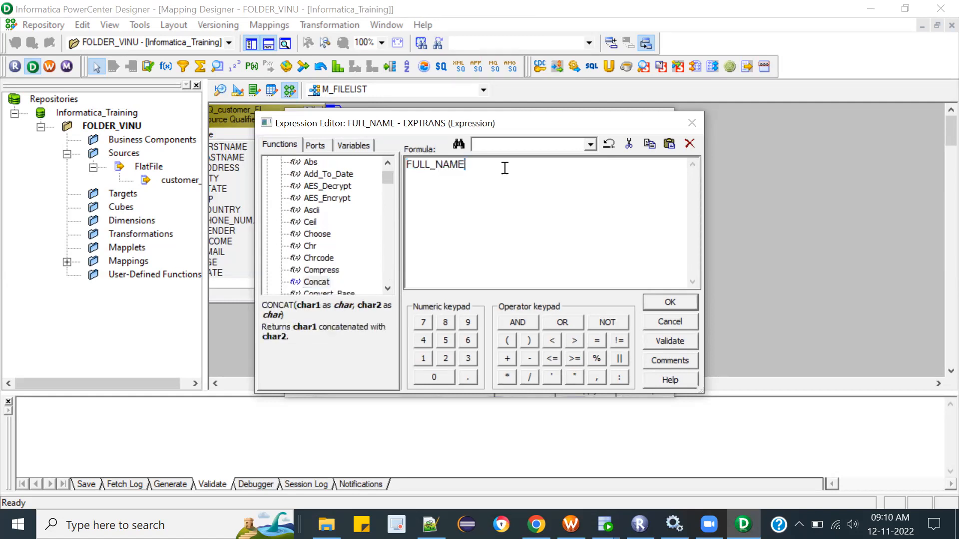
double_click(310, 282)
double_click(308, 280)
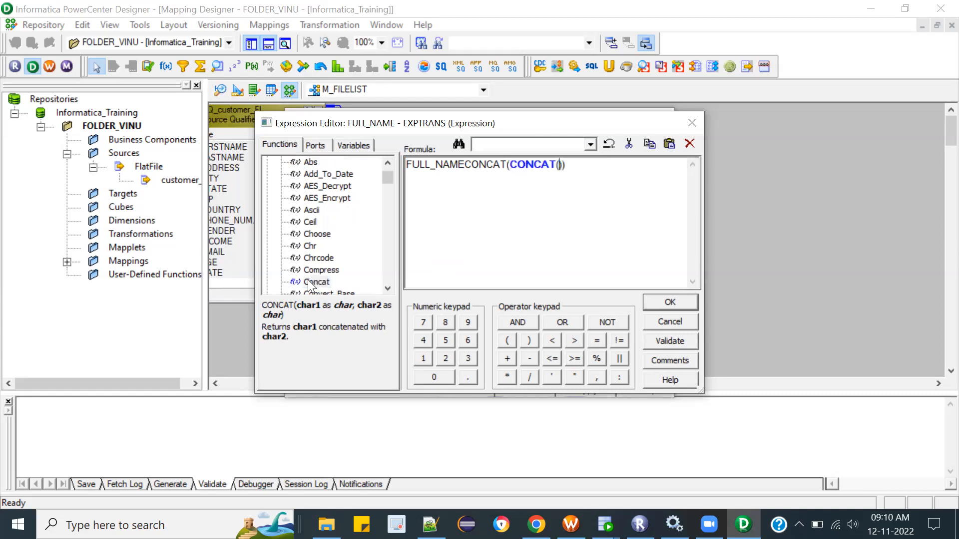
click(308, 280)
mouse_move(295, 308)
mouse_down()
mouse_move(376, 312)
mouse_move(286, 315)
mouse_up()
Step: Clear the FULL_NAME formula and start a new CONCAT call with the FIRSTNAME port as its first argument
click(589, 170)
key(ctrl+a)
key(Delete)
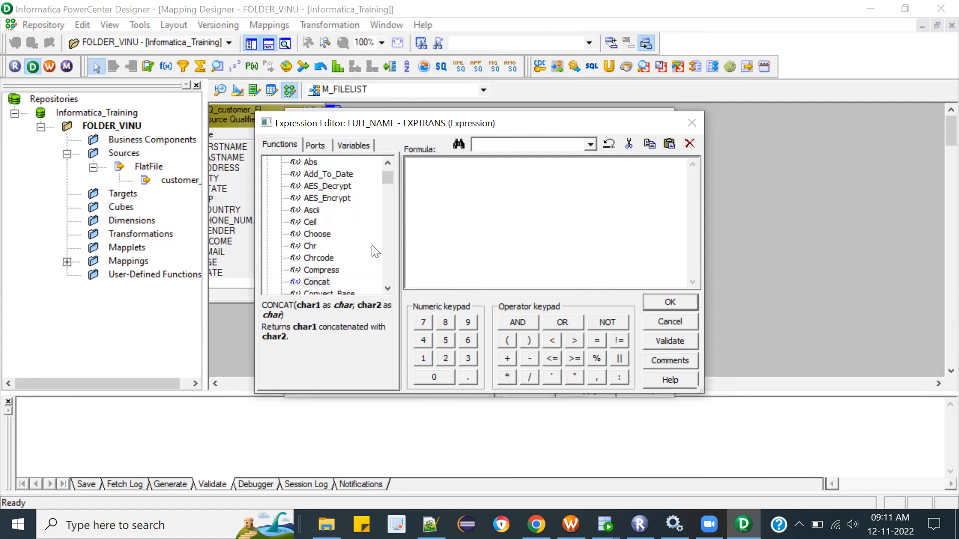
double_click(314, 282)
click(315, 146)
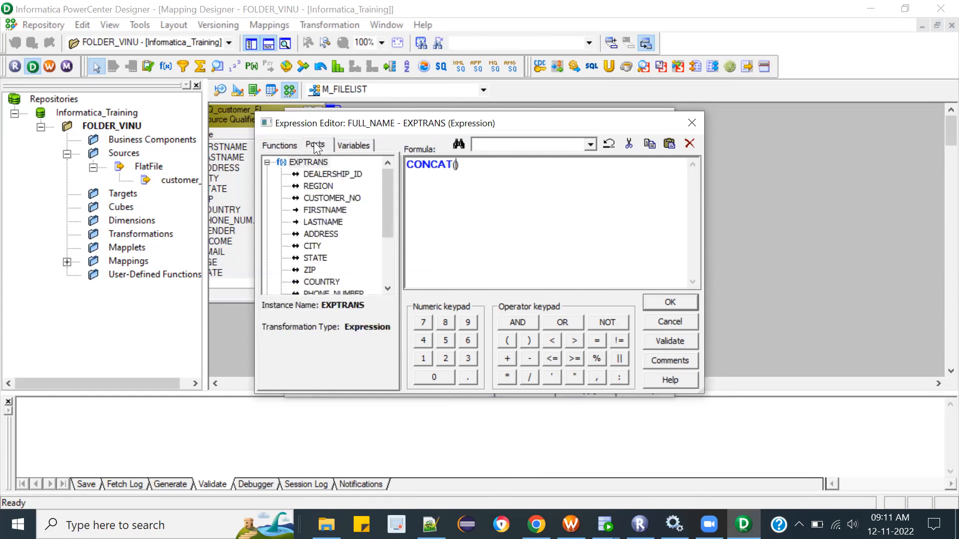
double_click(334, 210)
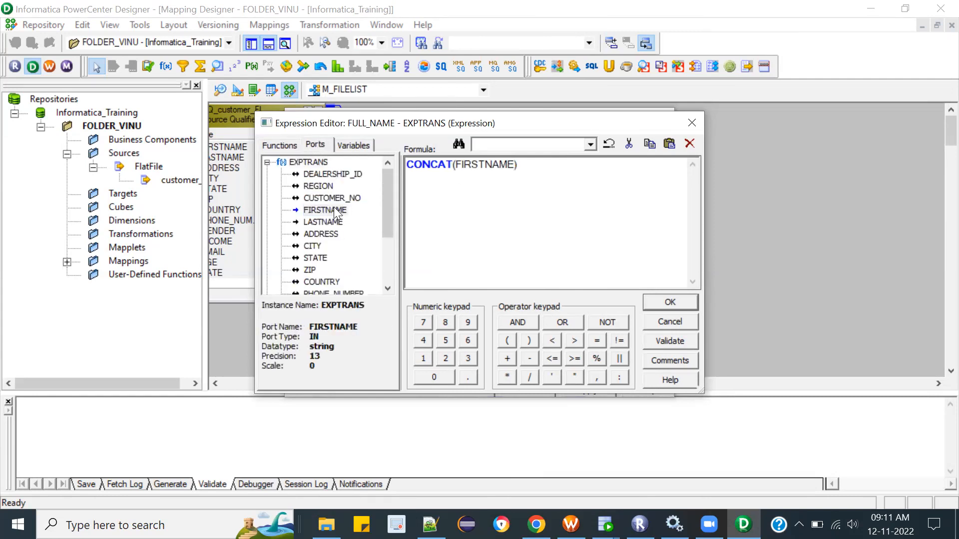
text(,)
click(335, 208)
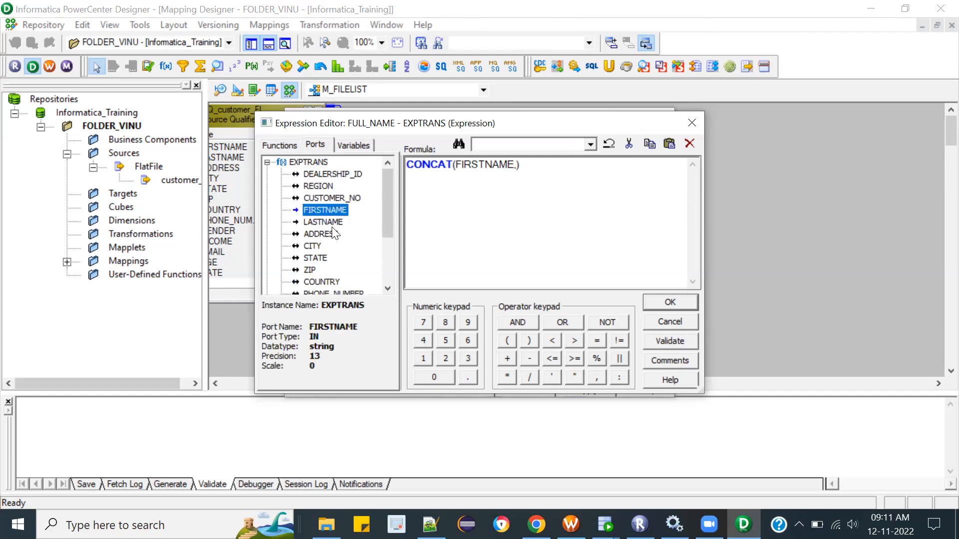
click(323, 222)
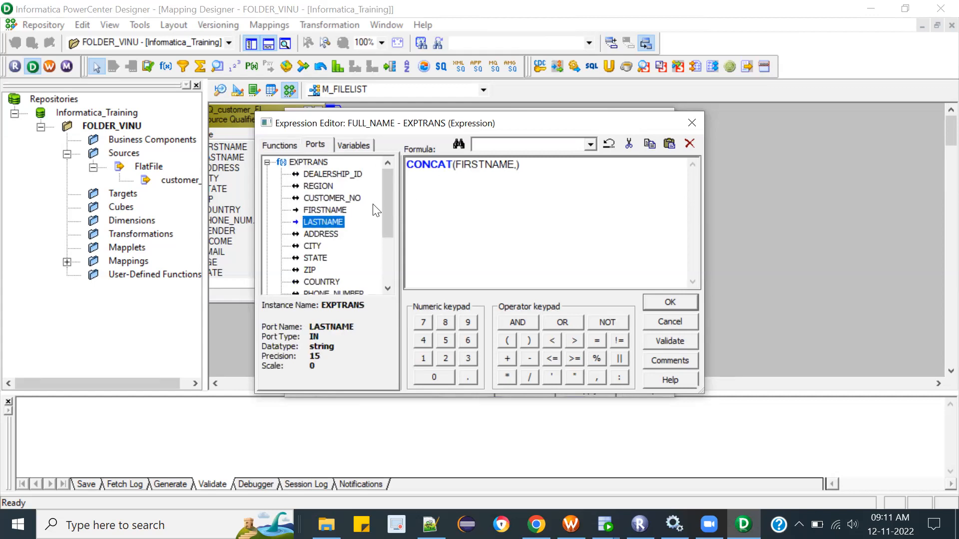
Step: Add a quoted space and a single LASTNAME port as further CONCAT arguments, and validate the expression
click(516, 164)
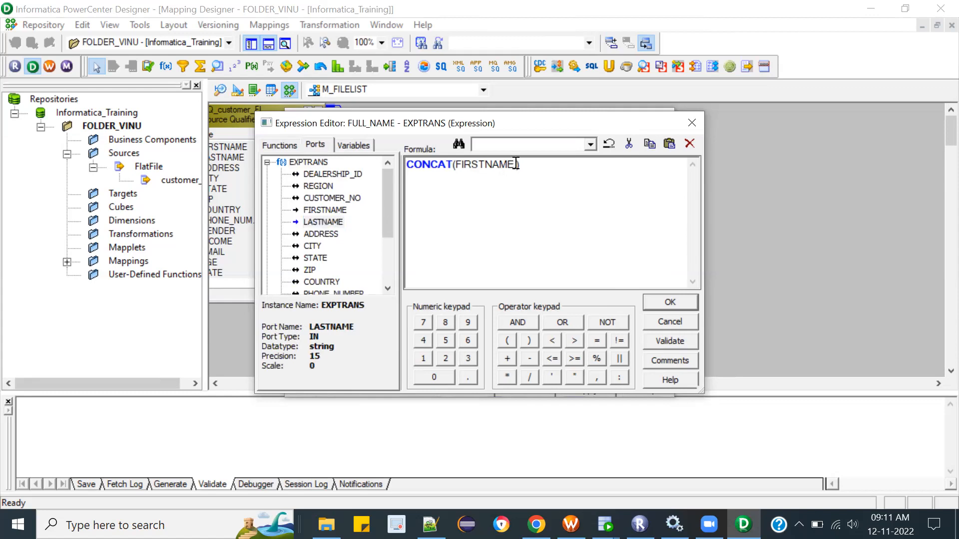
text(' ')
double_click(330, 222)
double_click(330, 223)
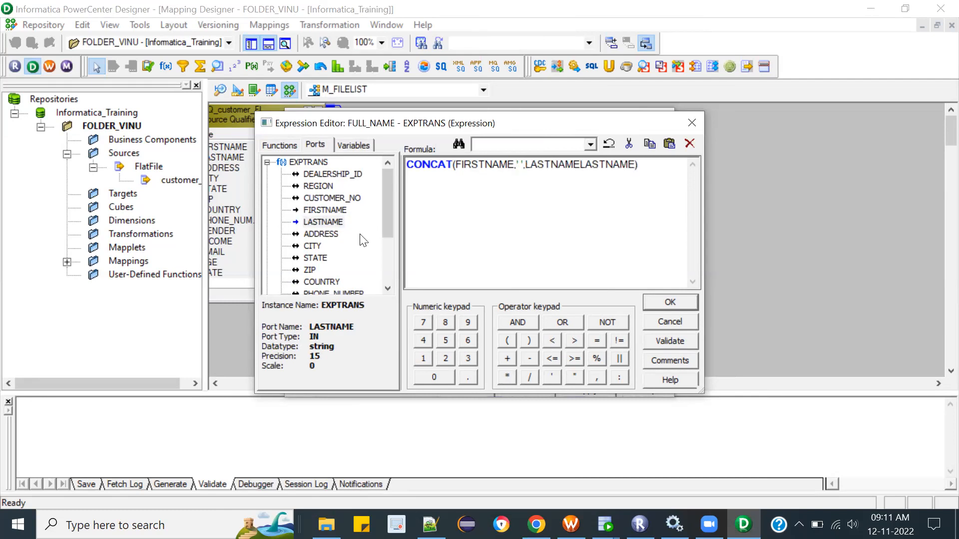
double_click(612, 166)
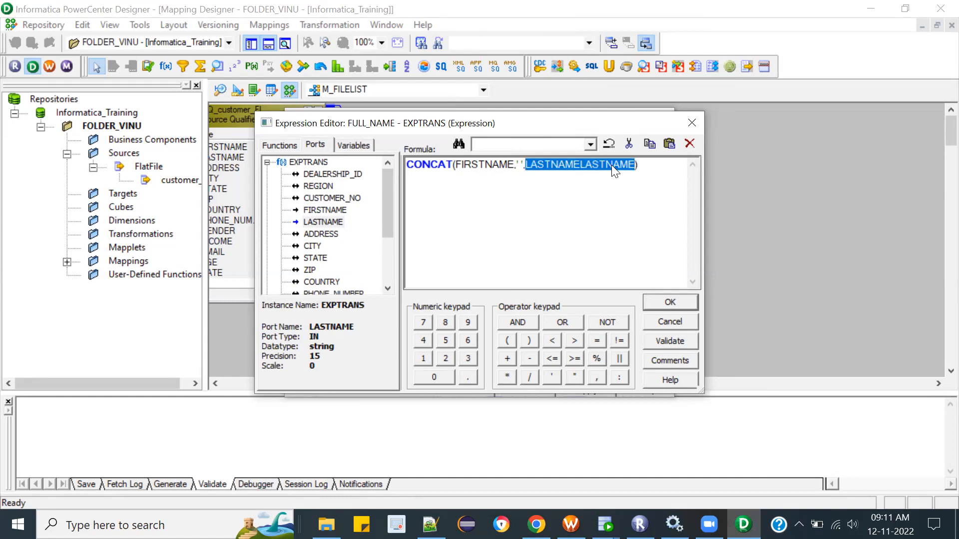
key(Delete)
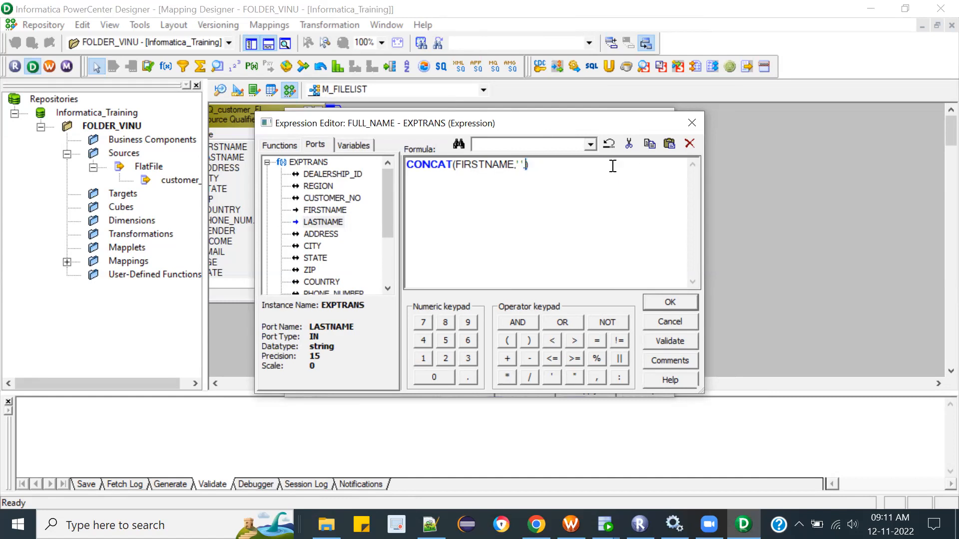
text(,)
double_click(327, 220)
click(678, 343)
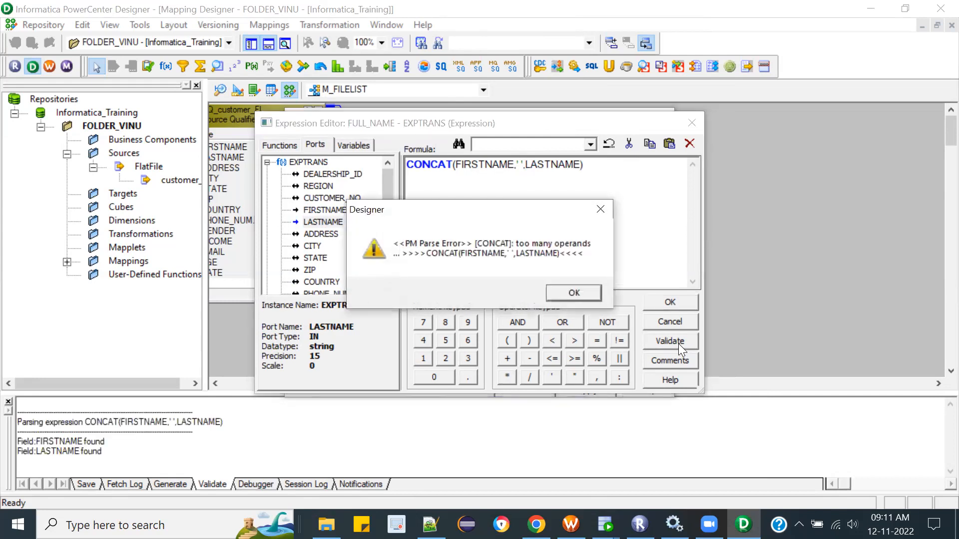
click(566, 290)
Step: Remove LASTNAME from the arguments and validate the two-argument expression CONCAT(FIRSTNAME,' ')
click(523, 164)
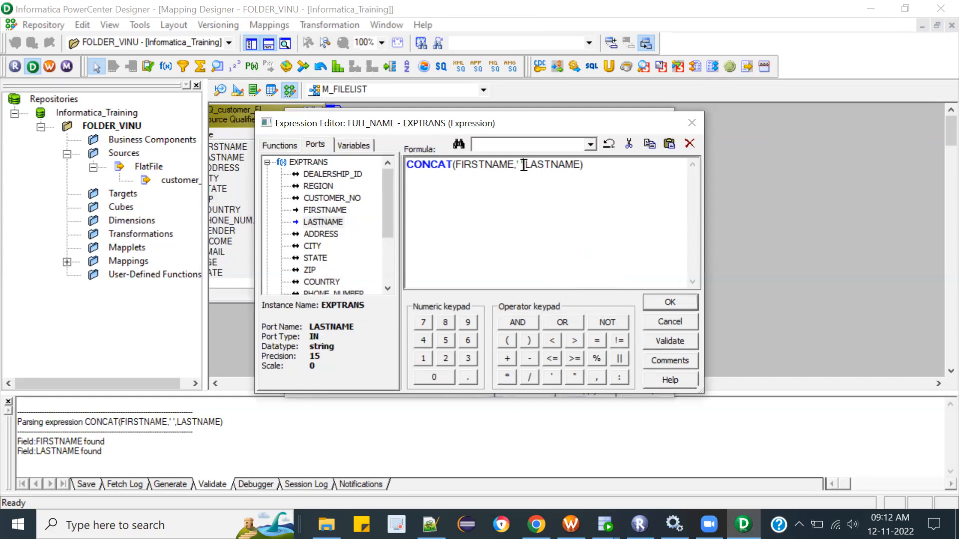
drag(523, 165, 580, 168)
click(525, 170)
drag(524, 164, 578, 164)
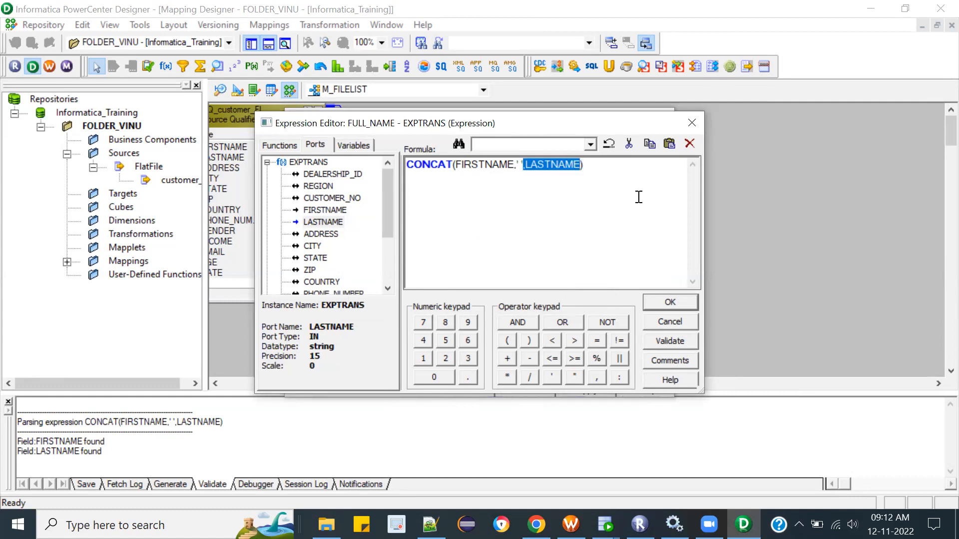
key(Delete)
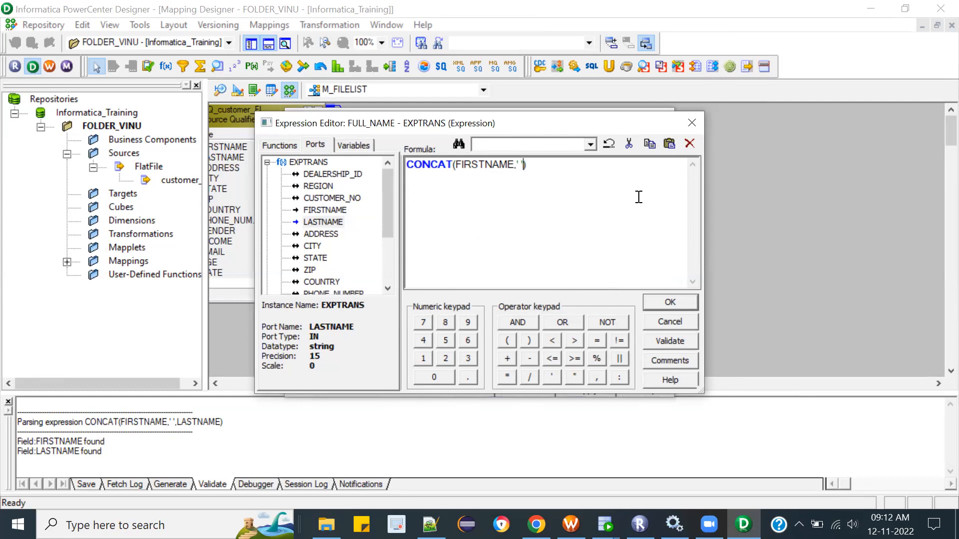
click(671, 340)
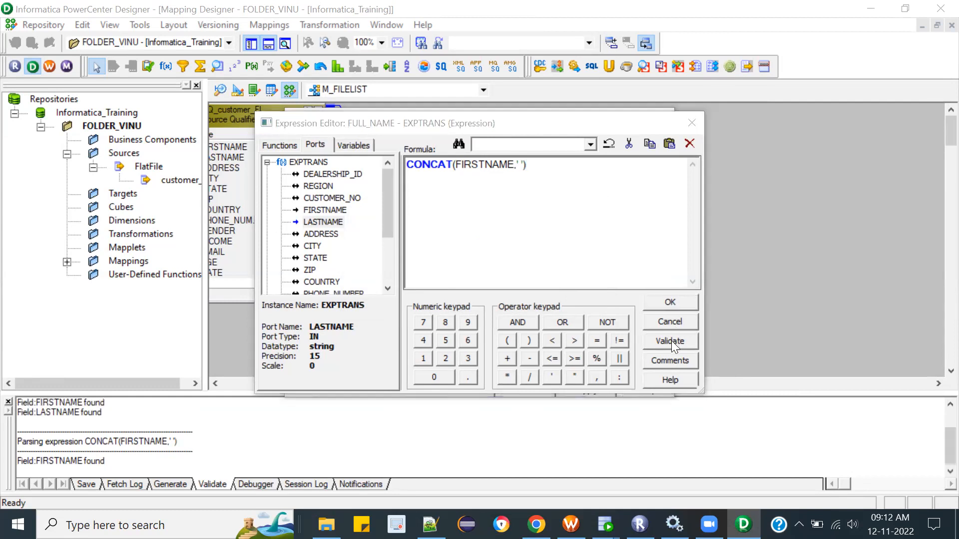
click(545, 294)
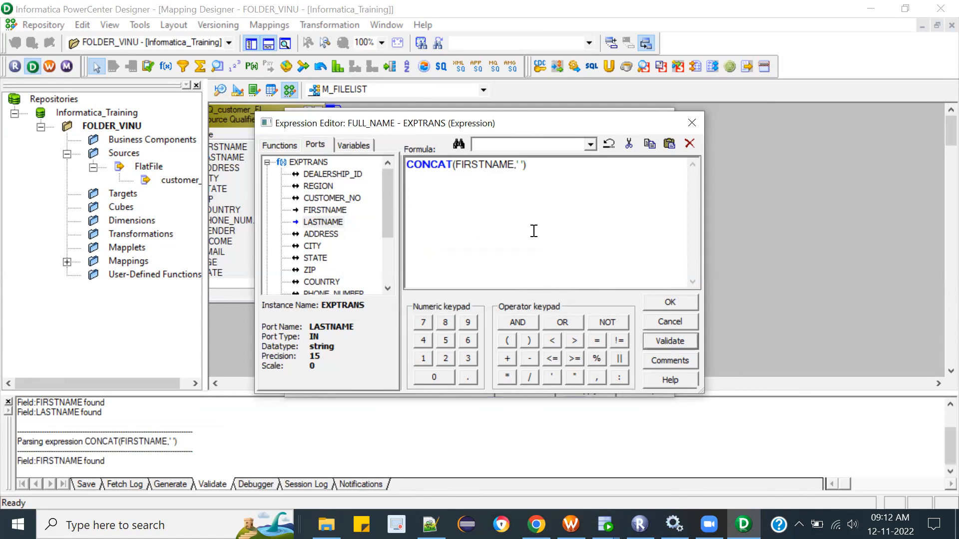
Step: Nest the call in an outer CONCAT with LASTNAME as second argument, giving CONCAT(CONCAT(FIRSTNAME,' '),LASTNAME), and validate it
click(544, 160)
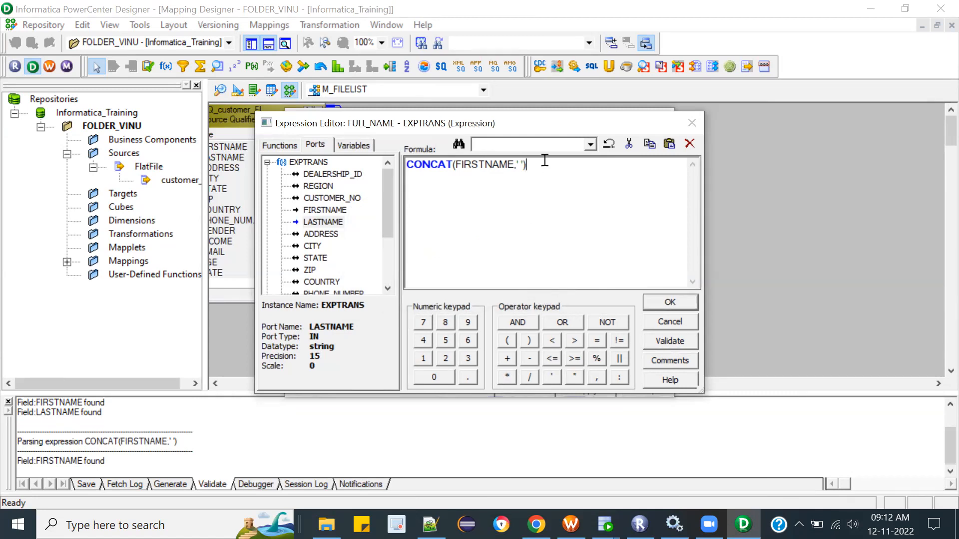
text(,)
double_click(326, 223)
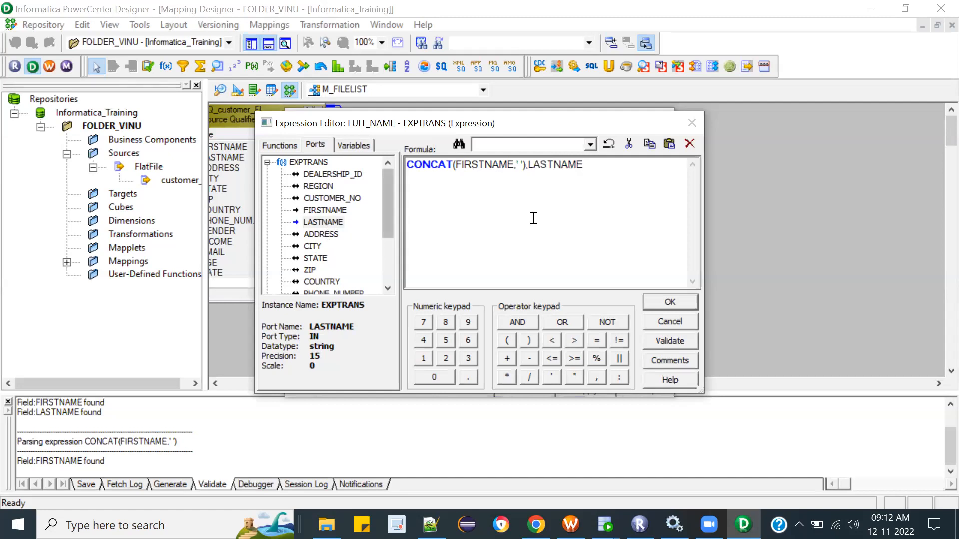
text())
key(Home)
text(CONCAT)
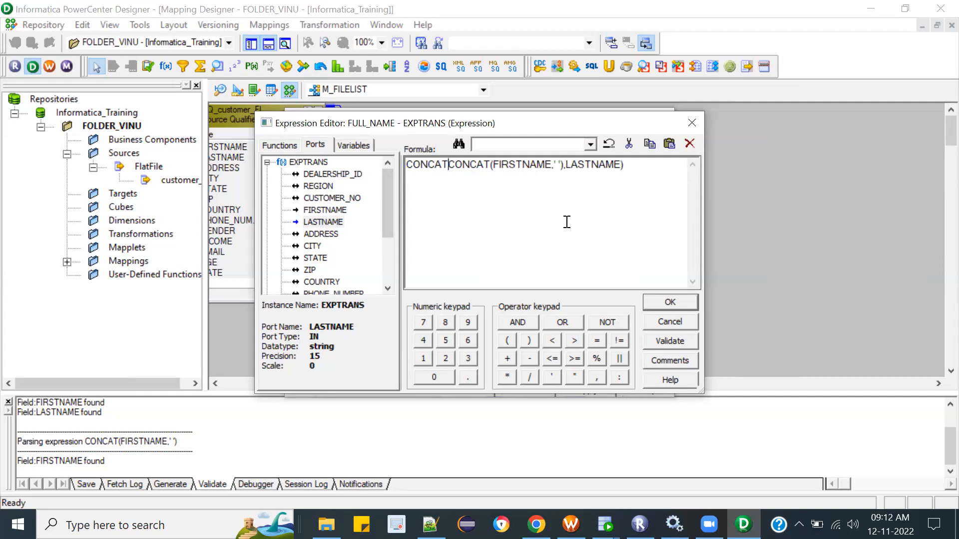
text(()
click(659, 192)
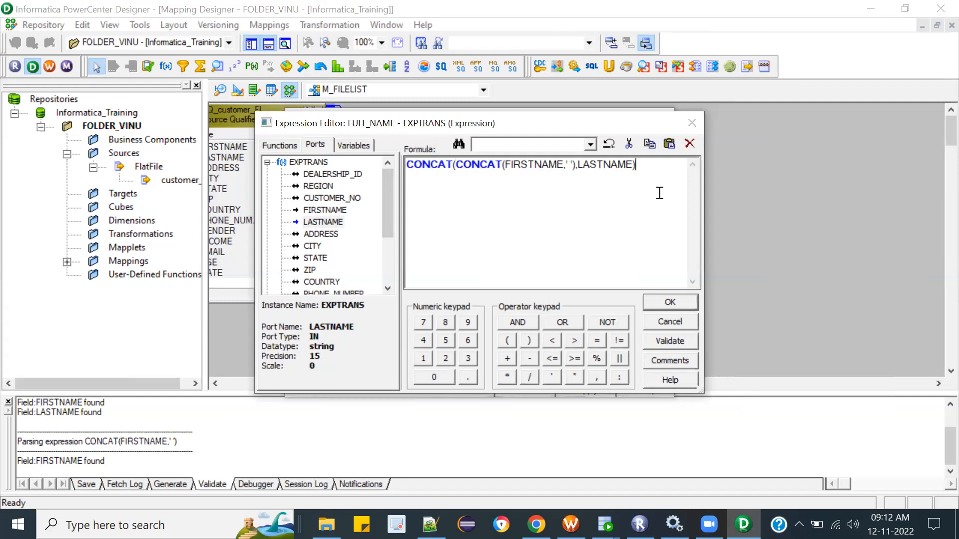
click(669, 341)
click(533, 293)
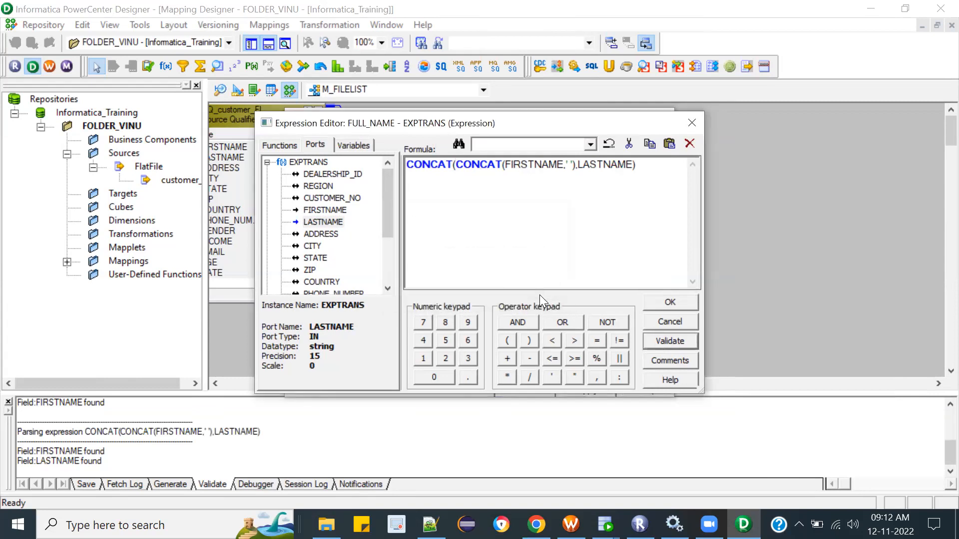
Step: Add the alternative expression FIRSTNAME||' '||LASTNAME below the nested CONCAT formula
click(650, 169)
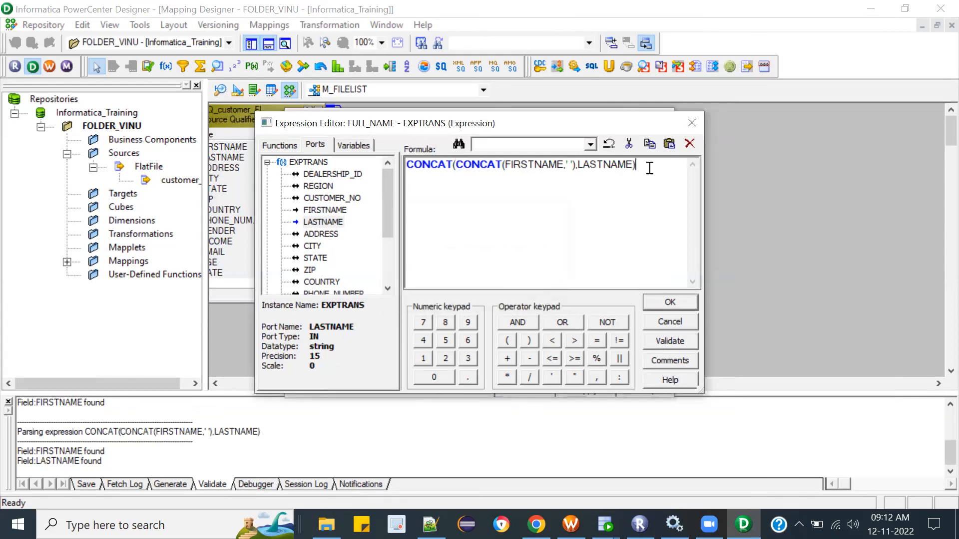
key(Return)
double_click(325, 210)
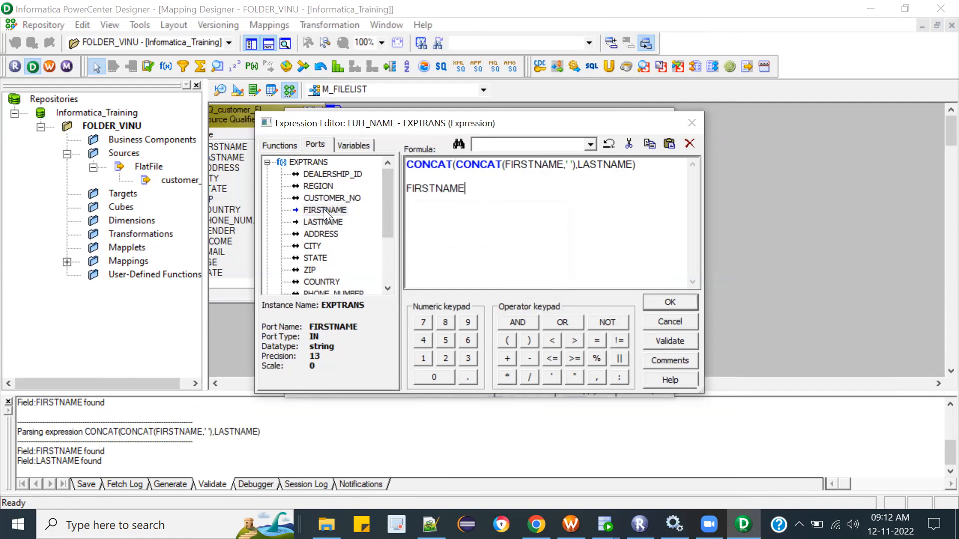
text(||' '||)
double_click(317, 223)
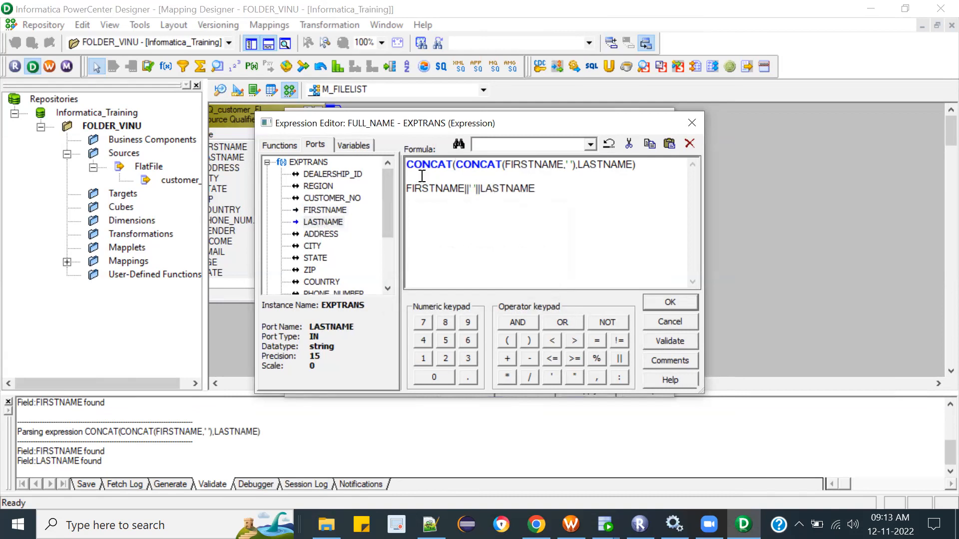
Step: Comment out the nested CONCAT line with --, validate the FULL_NAME formula and accept it
key(Delete)
key(Up)
text(--)
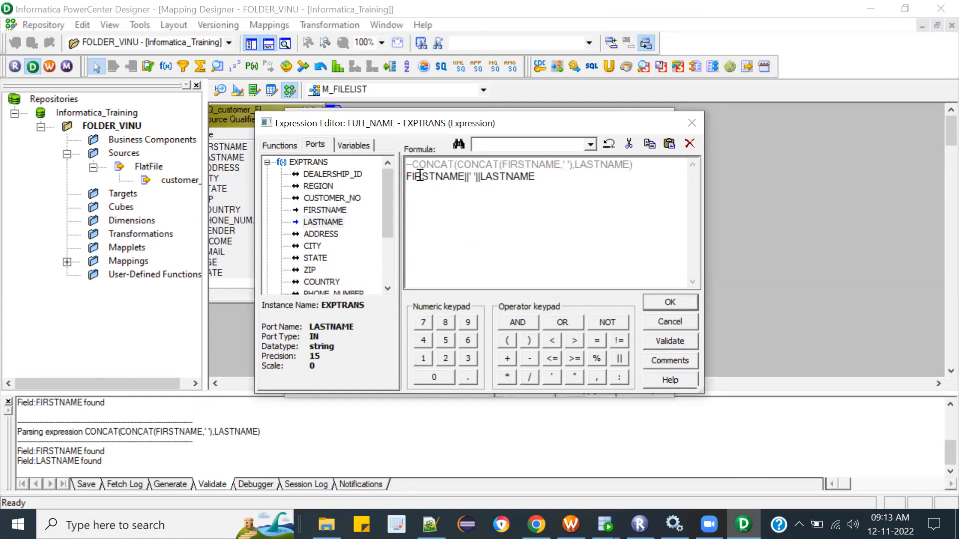
click(660, 338)
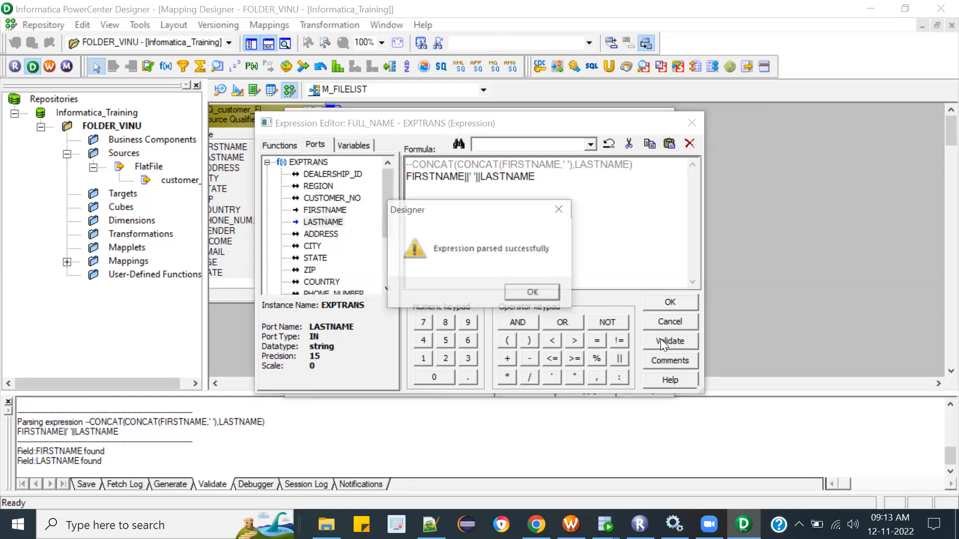
click(535, 299)
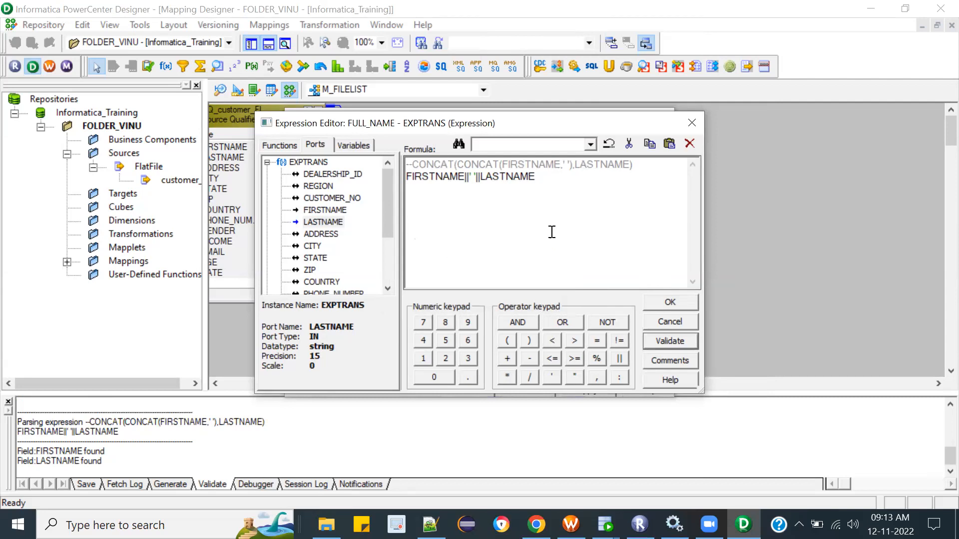
click(672, 301)
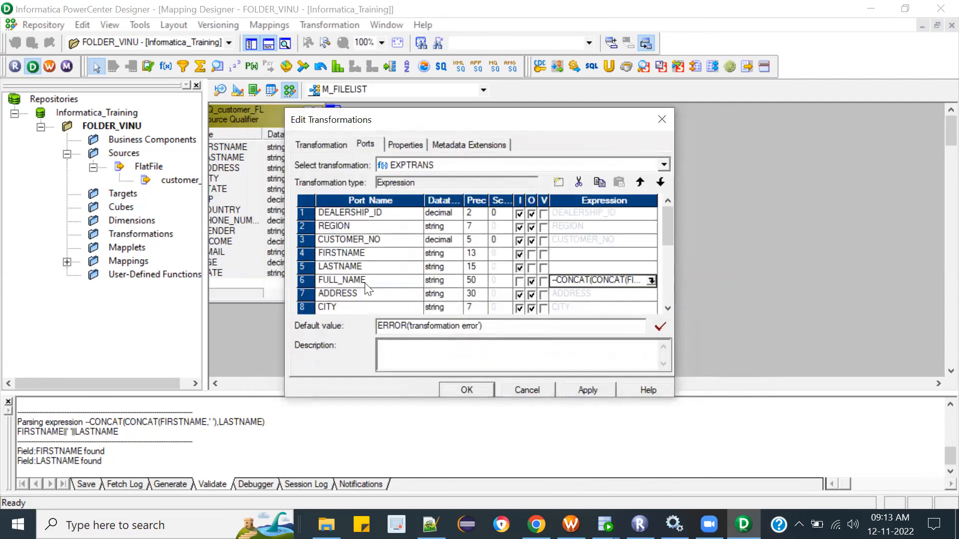
Step: Duplicate the AGE port in the EXPTRANS transformation and rename the copy to AGE_GROUP
click(667, 309)
click(667, 309)
click(668, 309)
click(667, 310)
click(667, 309)
click(667, 308)
click(667, 308)
click(667, 308)
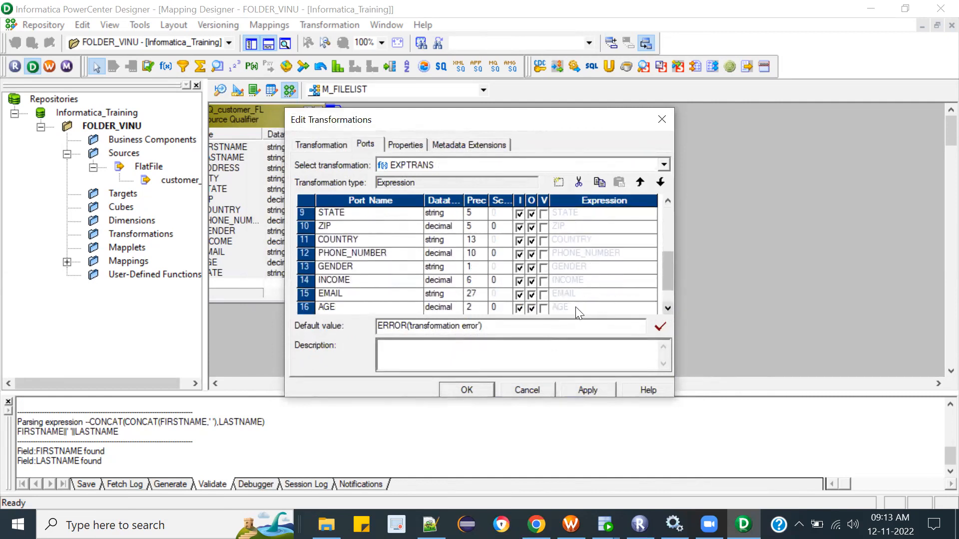
click(667, 309)
click(667, 308)
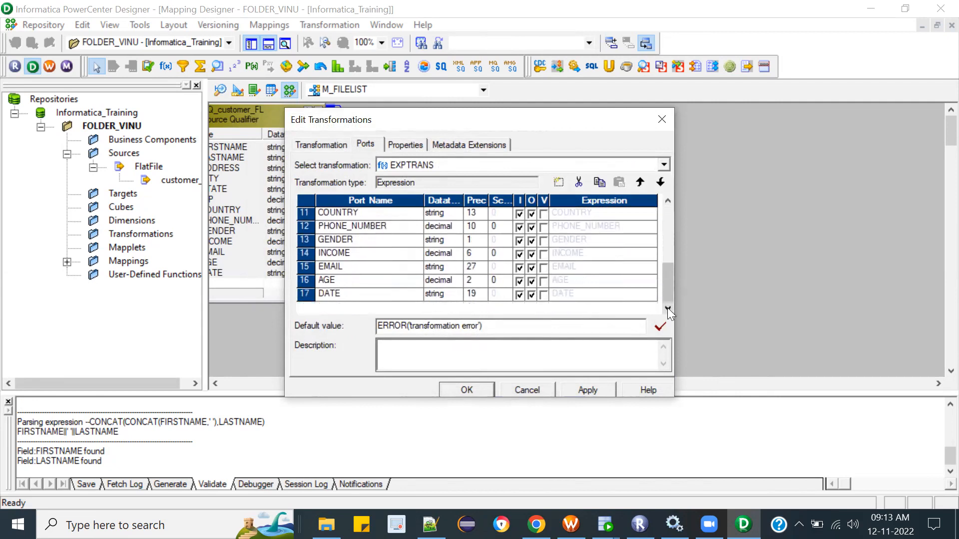
click(304, 281)
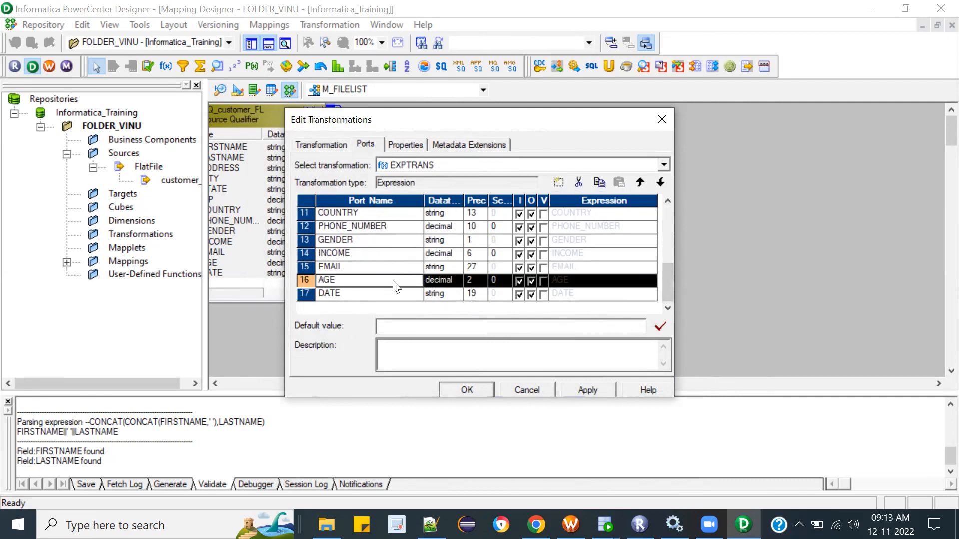
click(598, 183)
click(618, 181)
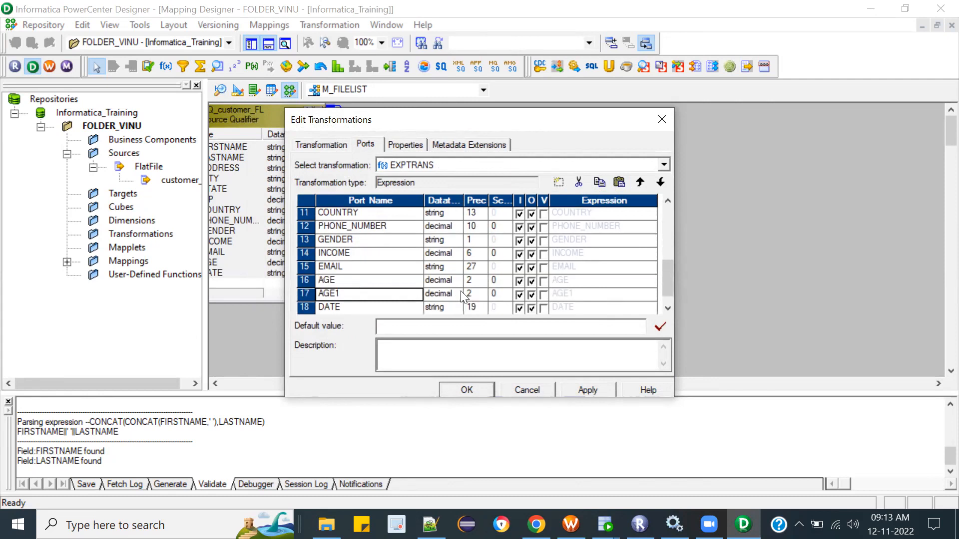
click(344, 297)
key(BackSpace)
text(_GROUP)
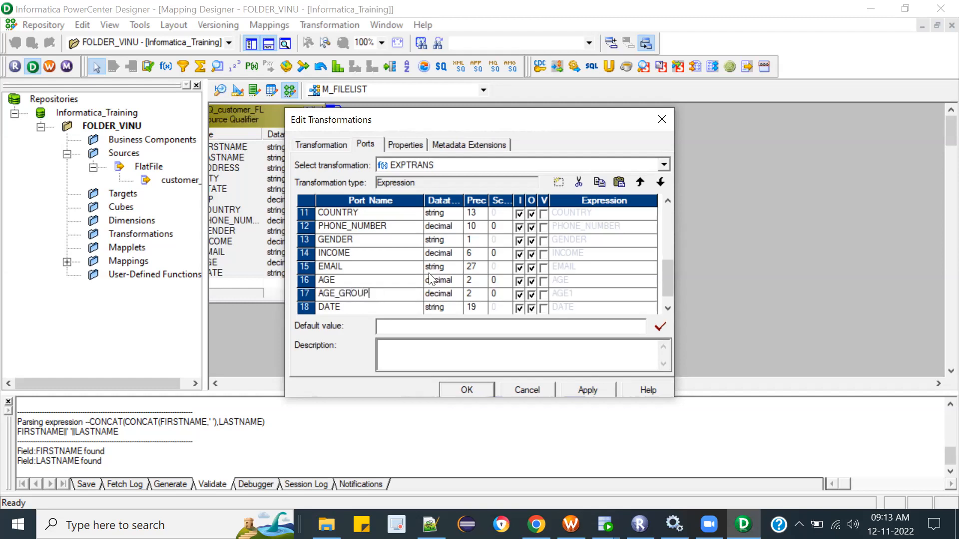
Step: Set the AGE_GROUP port to the string datatype with precision 100 and make it output-only
click(436, 294)
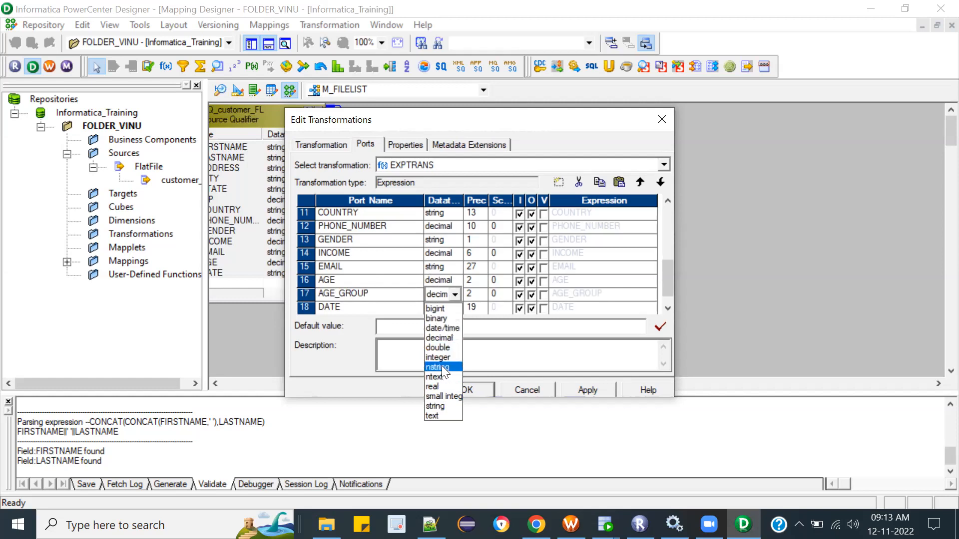
click(436, 405)
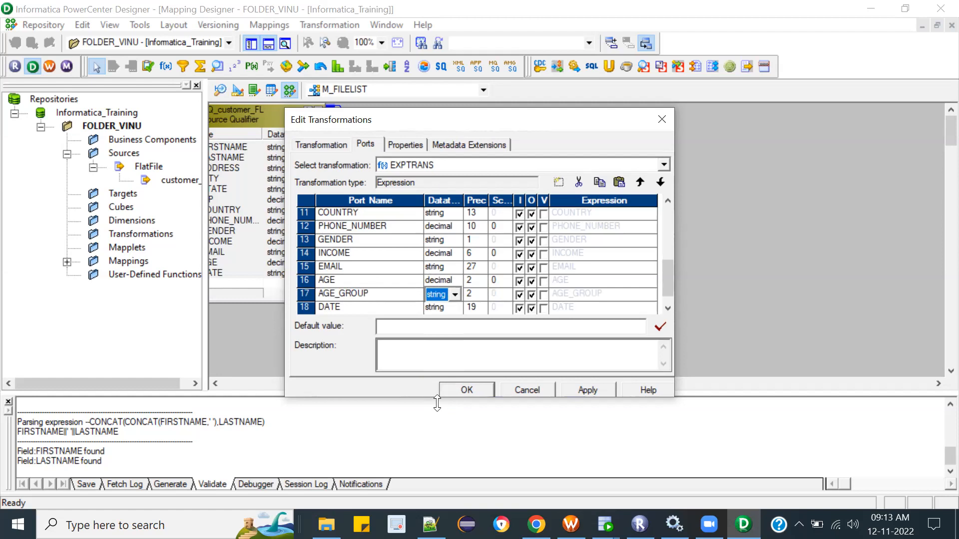
click(478, 295)
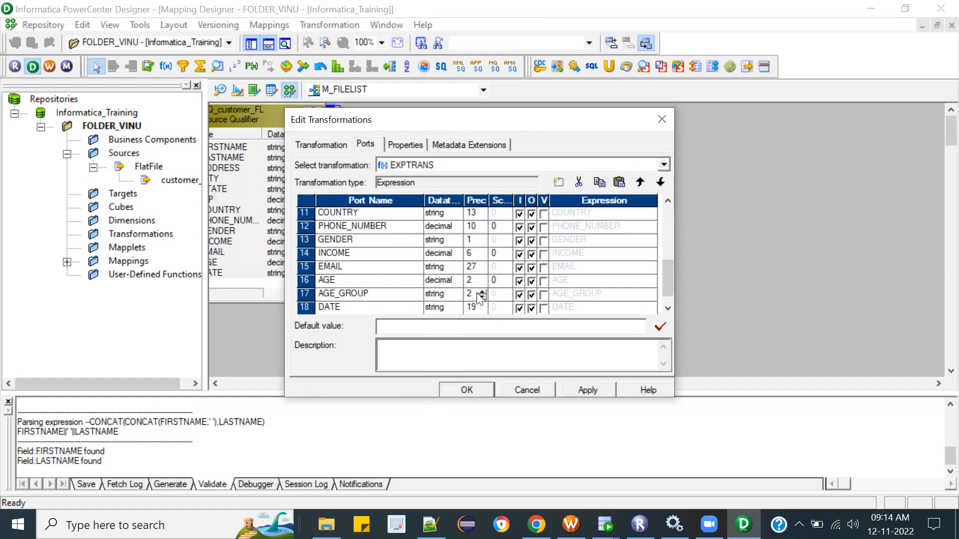
key(BackSpace)
text(100)
click(519, 295)
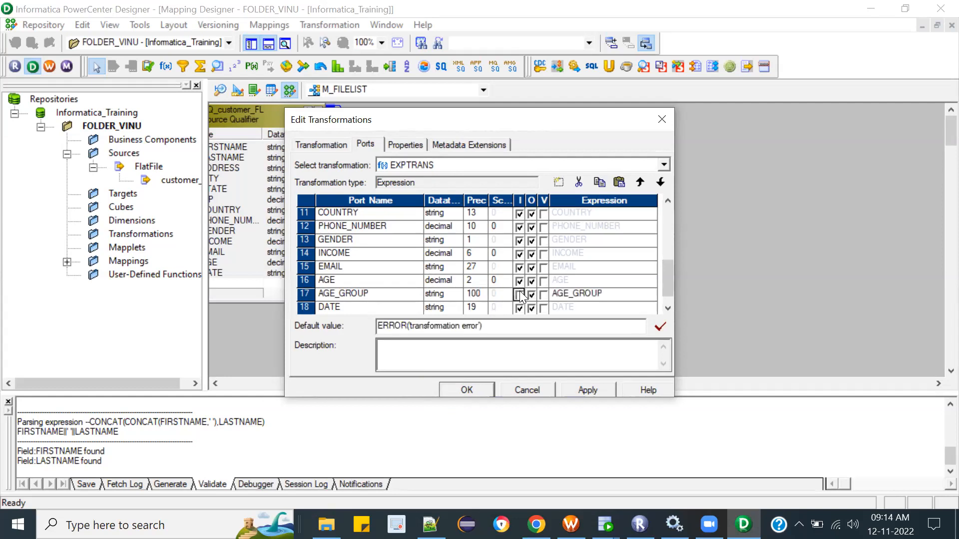
Step: Replace the AGE_GROUP port's expression with the opening of a DECODE function
click(651, 293)
click(651, 292)
drag(516, 169, 300, 152)
key(Delete)
text(DECODE()
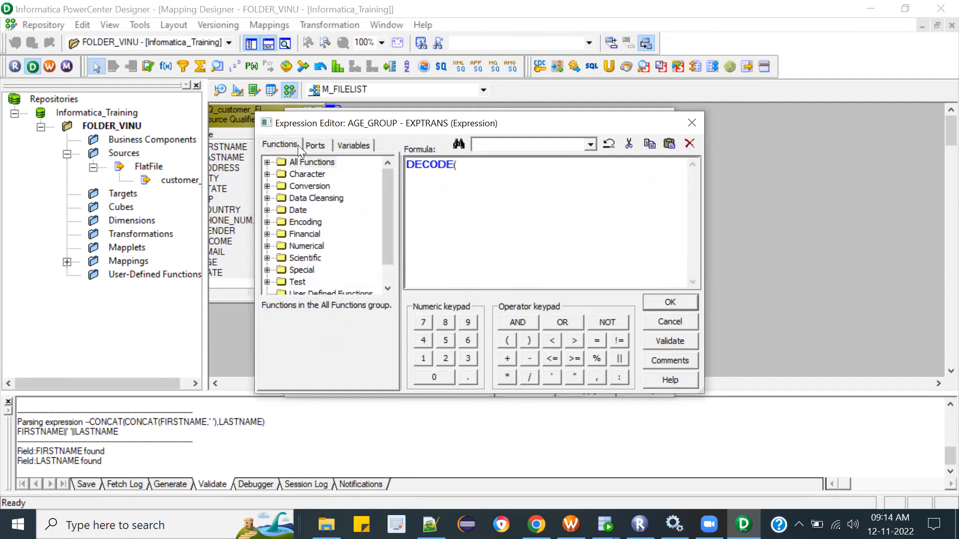
Step: Enter TRUE as the first argument of the DECODE function and begin a new line for its conditions
click(313, 145)
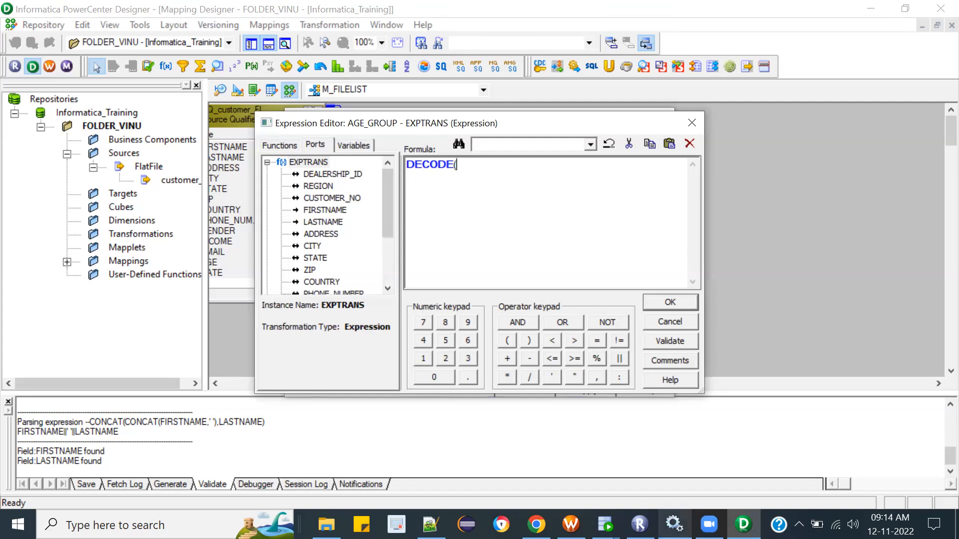
mouse_move(743, 524)
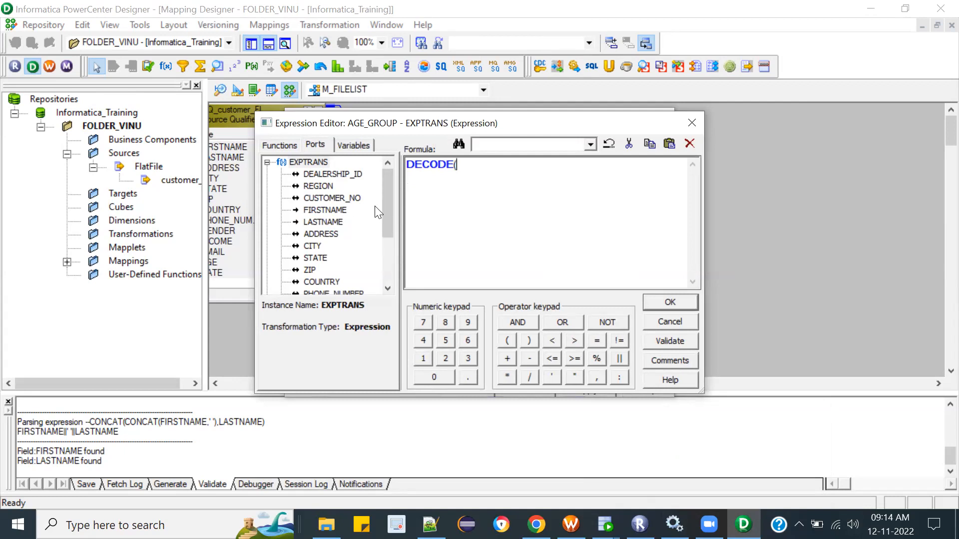
text(TRUGBVV)
key(BackSpace)
key(BackSpace)
key(BackSpace)
key(BackSpace)
text(E,)
key(Return)
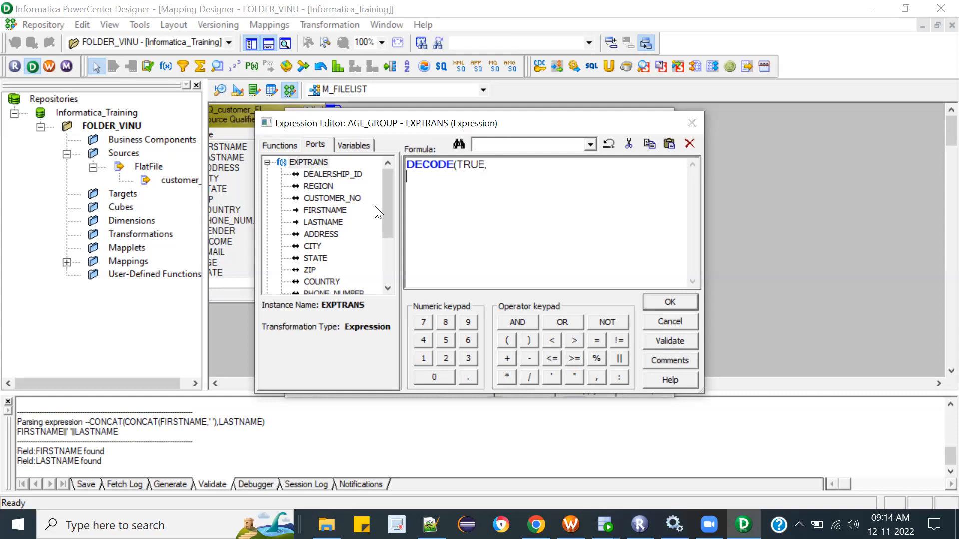
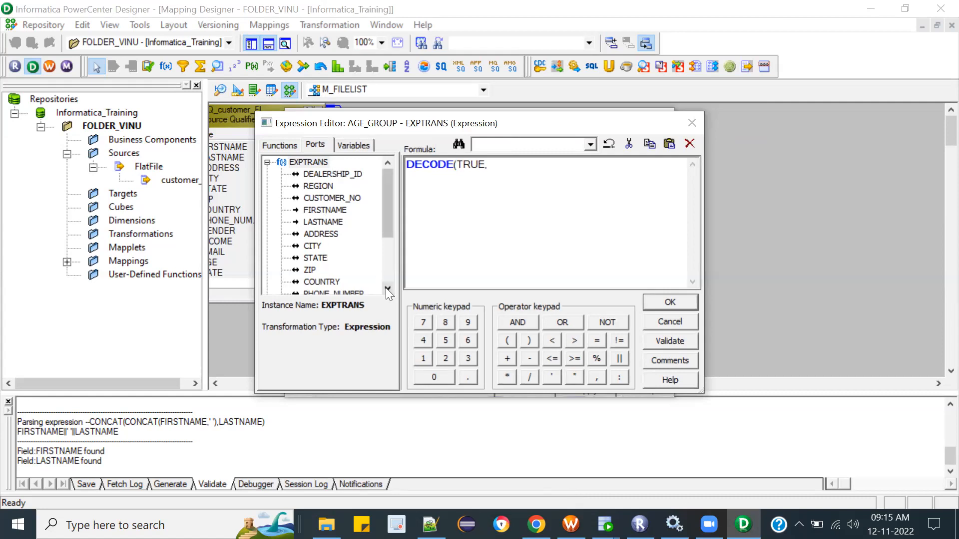
Step: Add the first DECODE condition on the AGE port, AGE<20, with the result 'YOUNGAGE'
scroll(385, 287, down, 6)
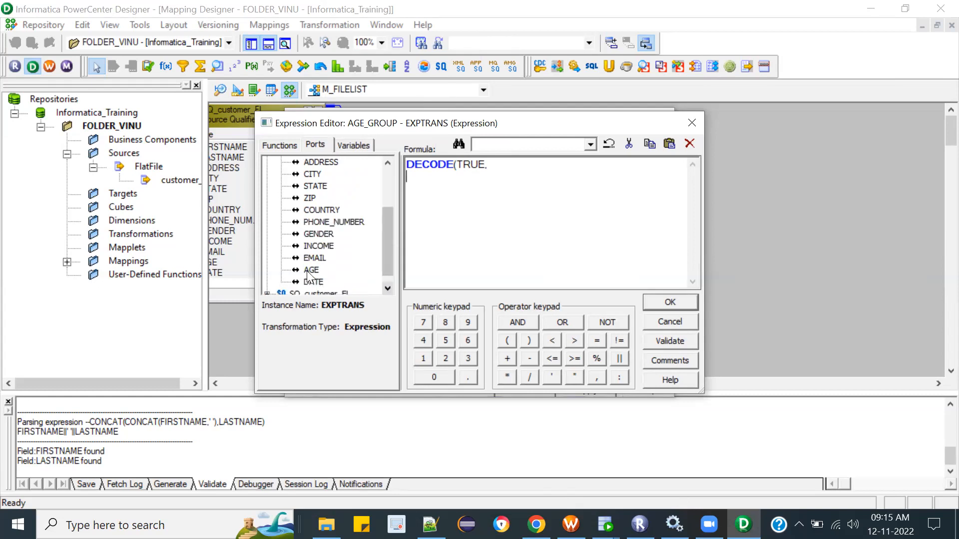
double_click(307, 271)
text(<)
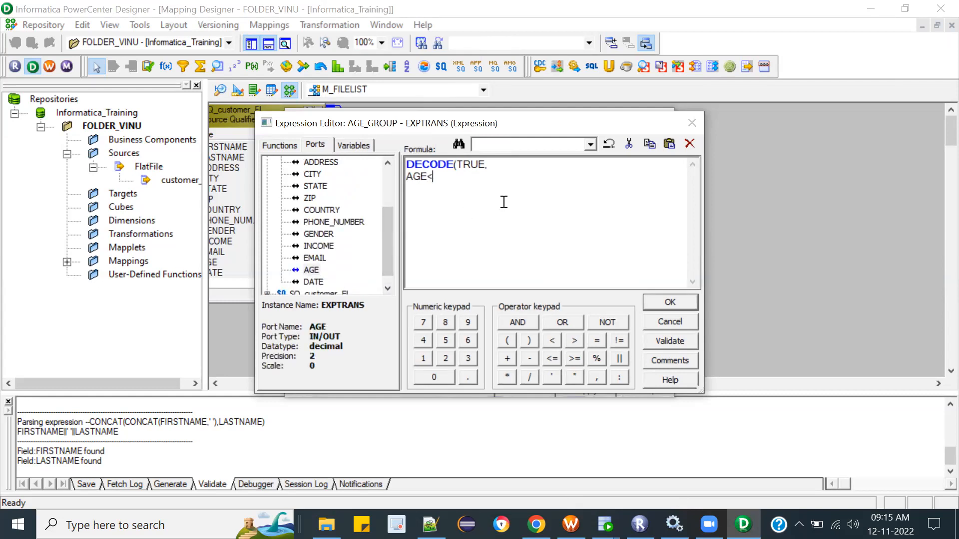
text(20,'YOUNGAGE',)
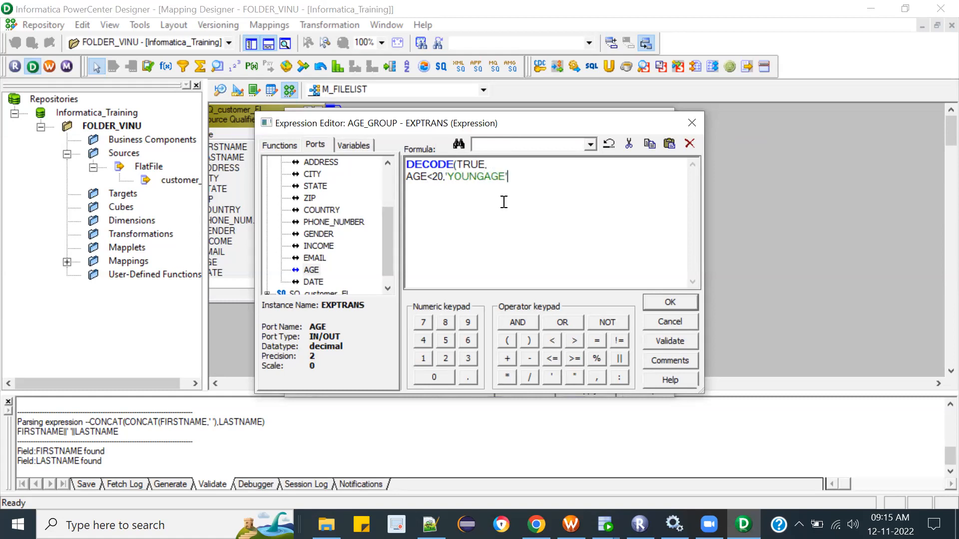
Step: Begin a second condition line with AGE>20 and change the first condition's operator to <=
key(Return)
text(AGE>20)
key(Up)
key(Left)
text(=)
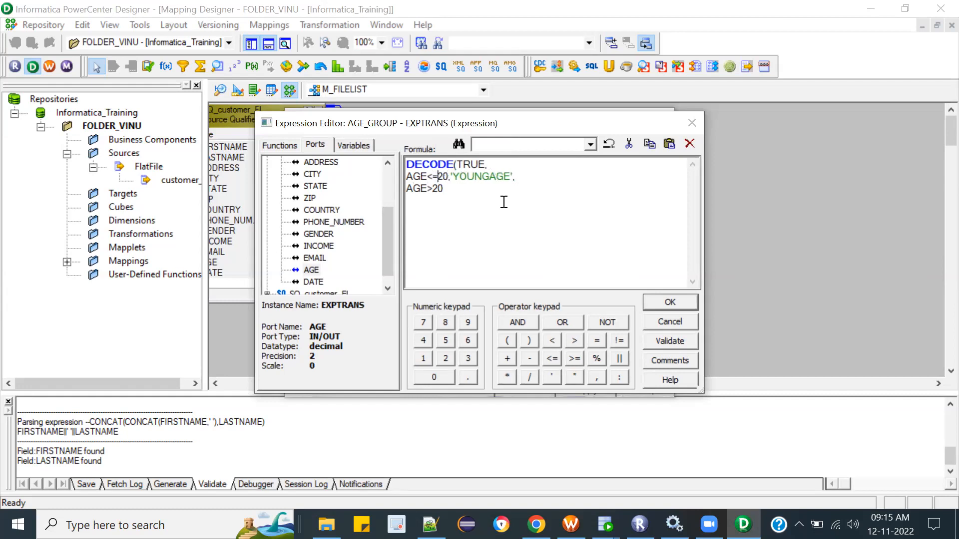
Step: Extend the second DECODE condition with a copied AGE comparison so it reads AGE>20 and AGE>=40
click(480, 198)
text(and)
drag(443, 189, 404, 192)
key(ctrl+c)
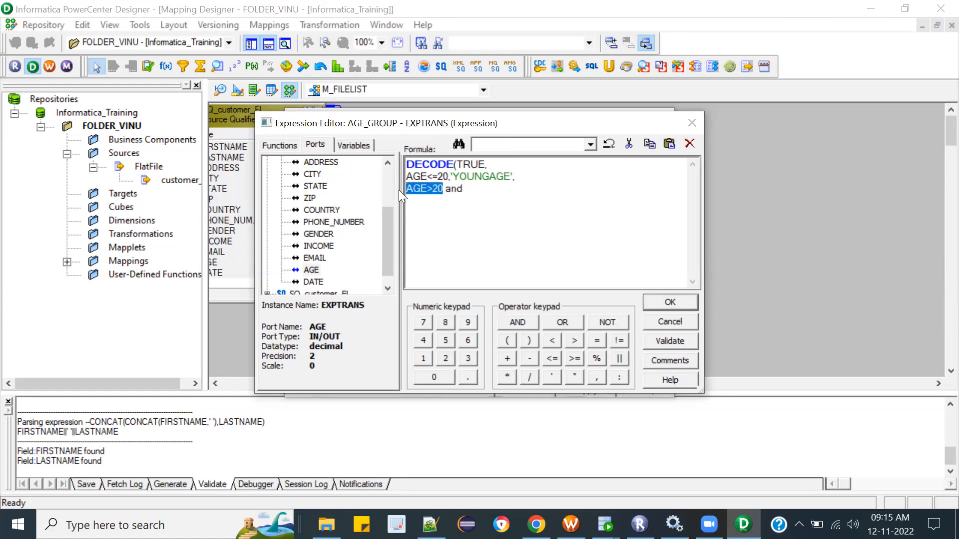
click(496, 188)
key(ctrl+v)
click(493, 189)
key(BackSpace)
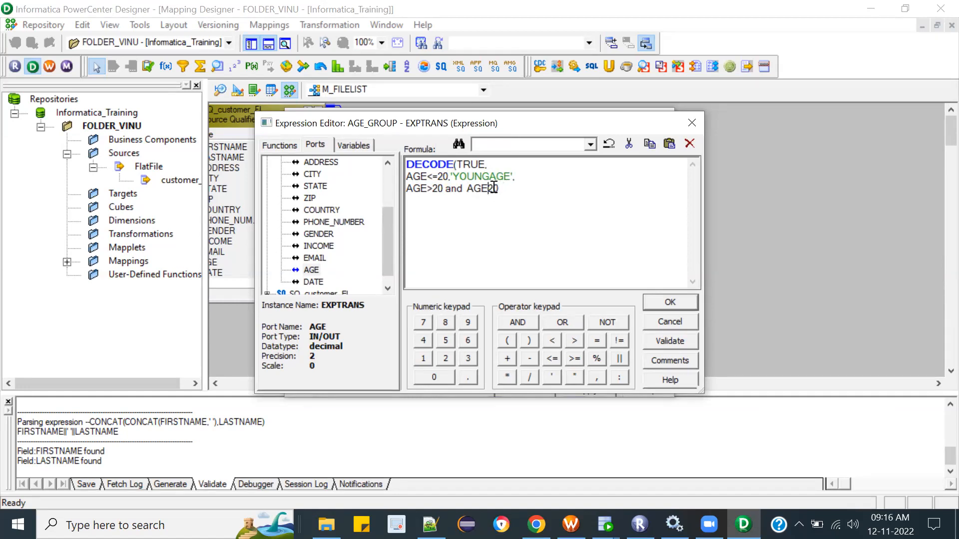
text(.)
key(BackSpace)
text(>=)
key(Delete)
text(5)
key(BackSpace)
text(4)
Step: Give the second condition the result 'MIDDLEAGE' and close the DECODE function on a new line
click(541, 188)
text(,'MIDDLEAG)
text(,)
key(BackSpace)
key(Return)
text())
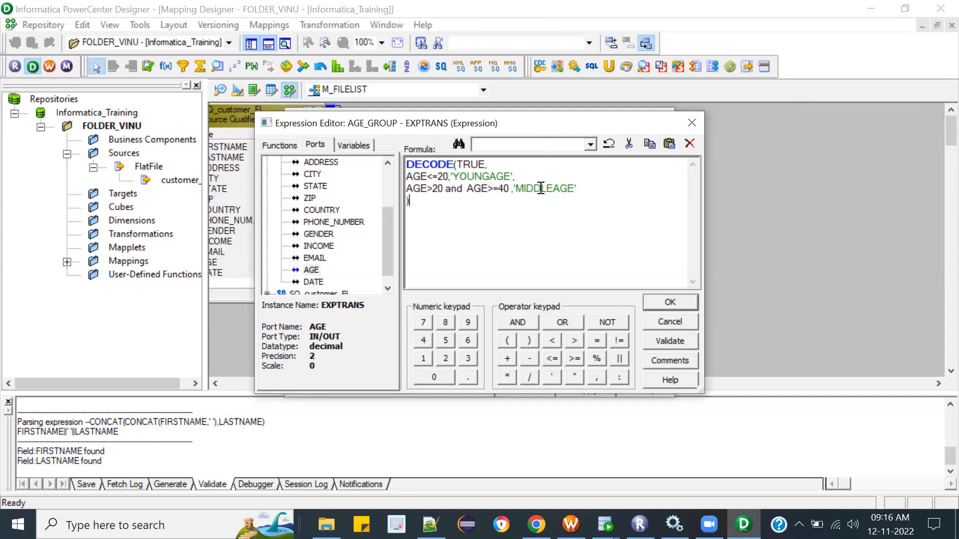
Step: Change the DECODE age limits to AGE<=30 in the first condition and AGE>30 and AGE>=60 in the second
double_click(441, 177)
text(30)
click(437, 189)
key(BackSpace)
text(3)
click(502, 190)
key(BackSpace)
text(6)
click(452, 218)
Step: Validate the AGE_GROUP expression and accept it
click(661, 341)
click(533, 293)
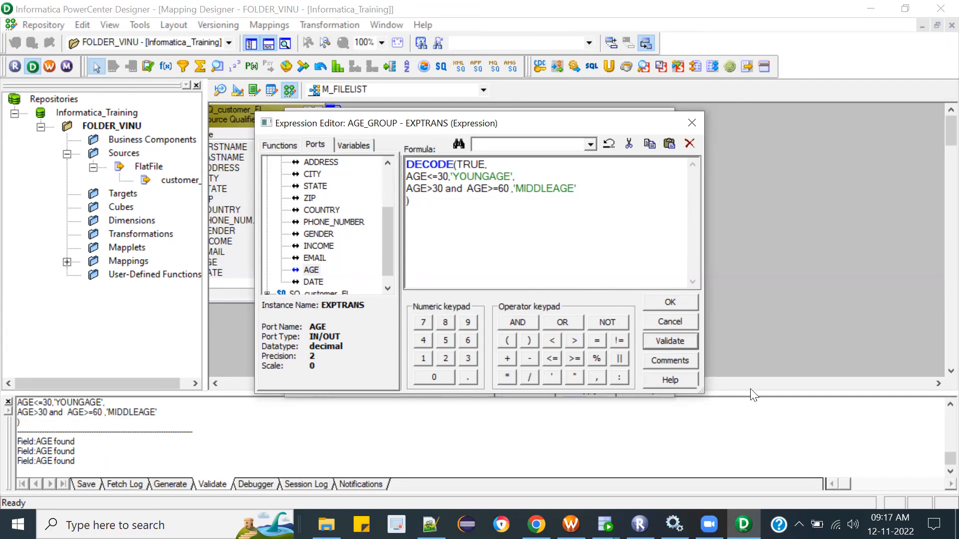
click(669, 302)
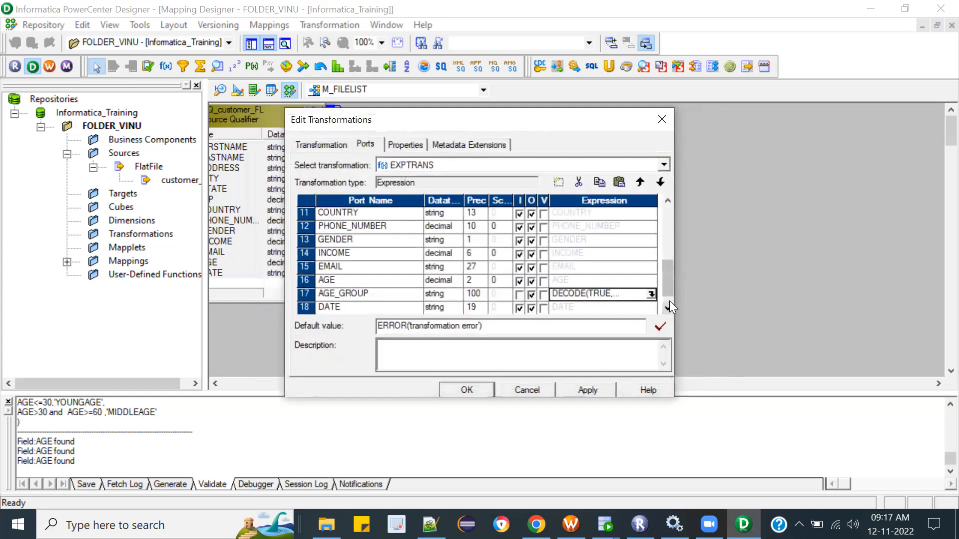
Step: Make the AGE port input-only by turning off its output option
click(530, 281)
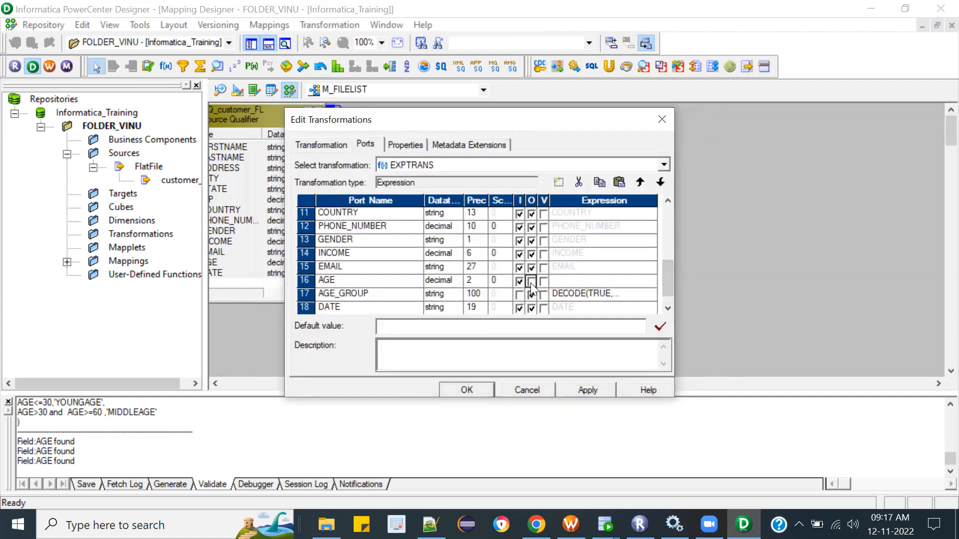
click(667, 303)
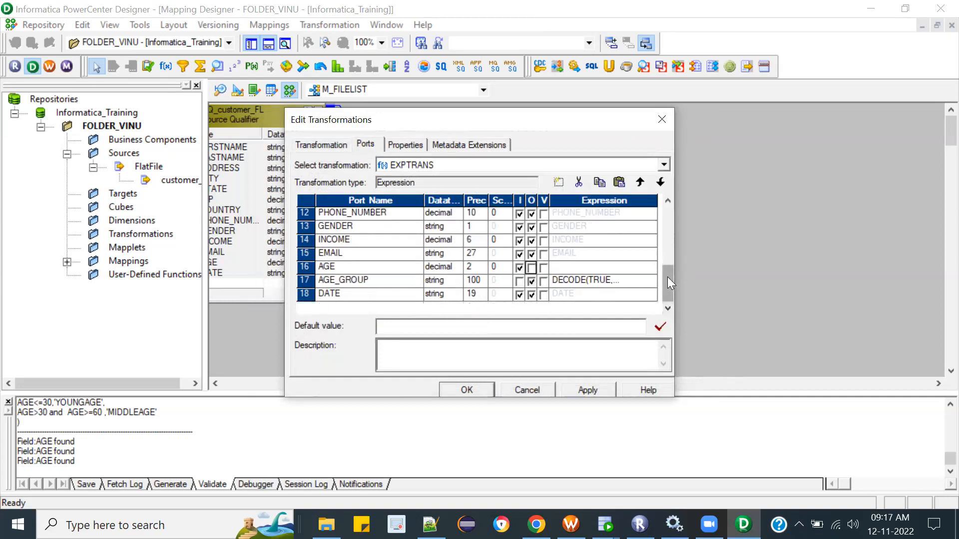
drag(668, 282, 668, 302)
drag(668, 318, 668, 316)
Step: Add a new port below DATE, name it TEMP_VAR and make it a variable port
click(388, 294)
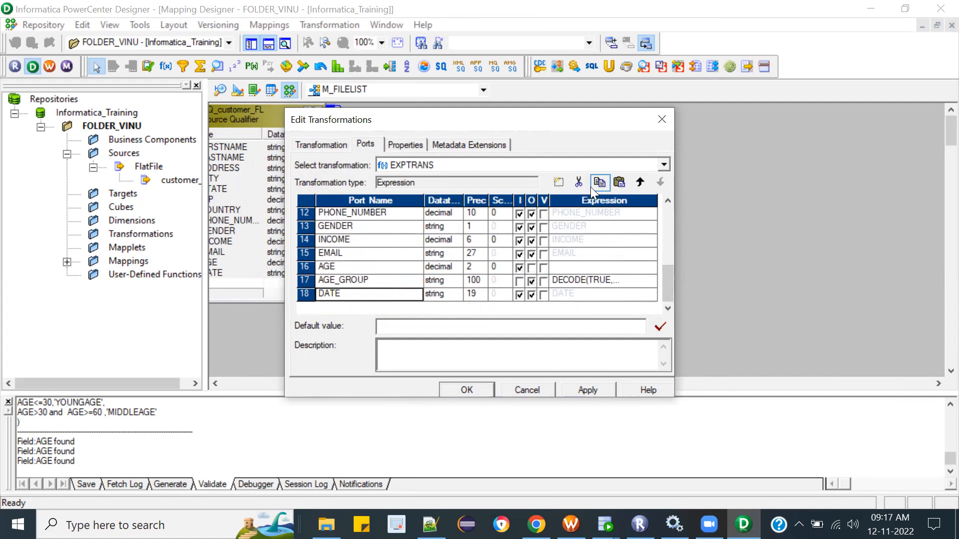
click(560, 183)
click(364, 294)
key(BackSpace)
key(BackSpace)
key(BackSpace)
key(BackSpace)
key(BackSpace)
key(BackSpace)
key(BackSpace)
key(BackSpace)
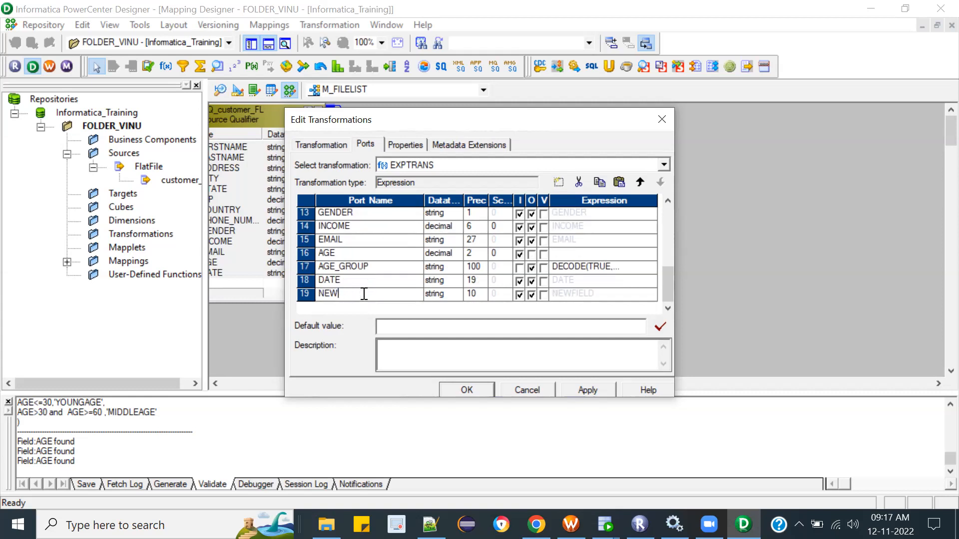
text(TEMP_VAR)
click(542, 295)
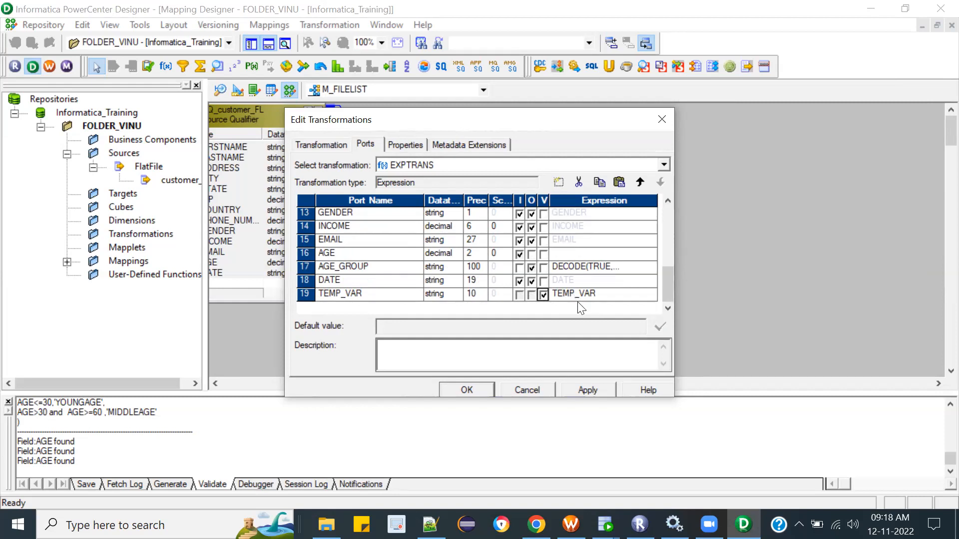
Step: Copy the DECODE formula out of the AGE_GROUP port and leave that port's expression empty
click(598, 294)
click(644, 266)
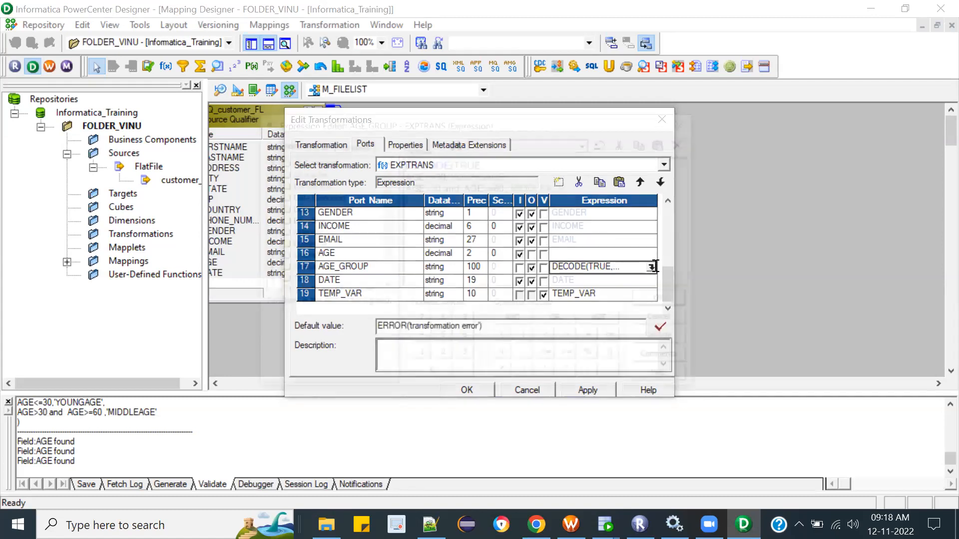
click(651, 267)
drag(560, 224, 360, 155)
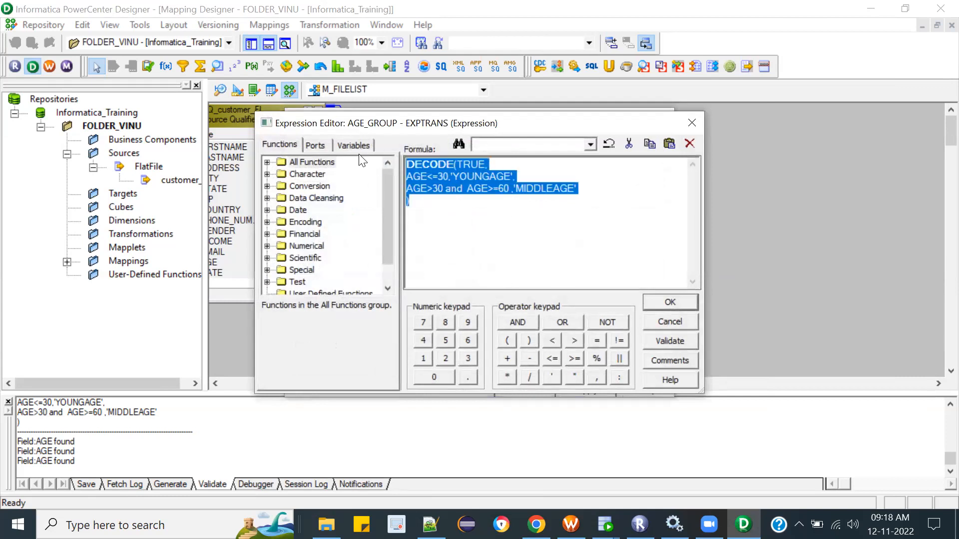
key(Delete)
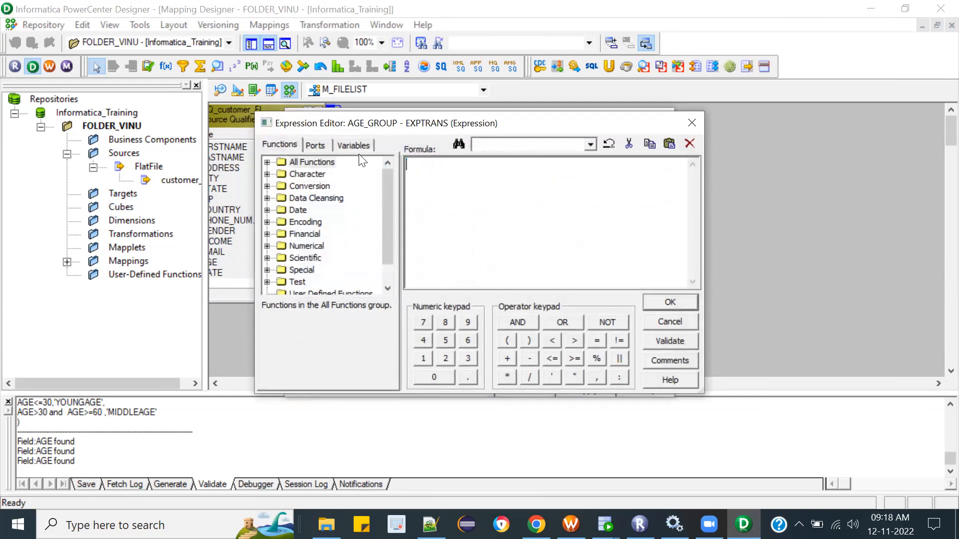
click(684, 299)
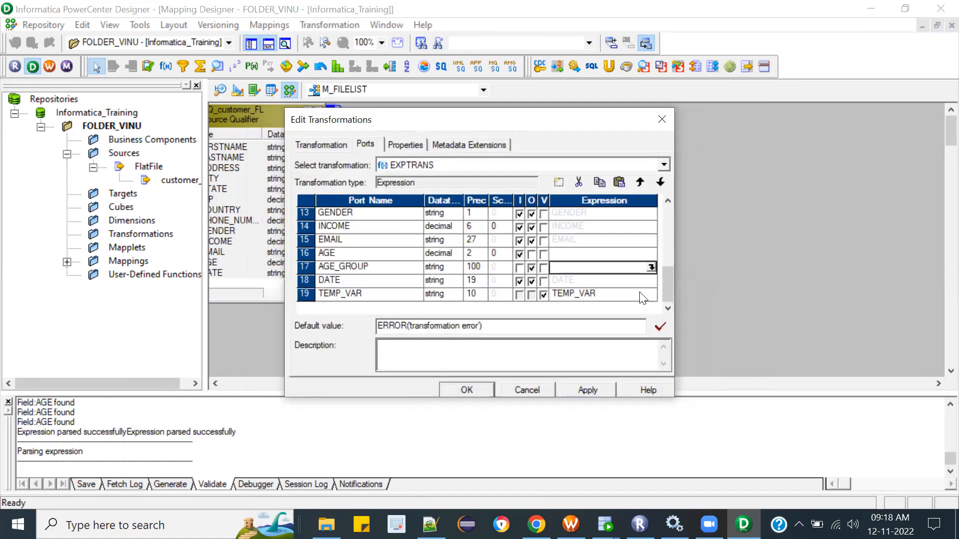
Step: Rename the TEMP_VAR variable port as AGE_GRP_VAR
click(337, 293)
drag(343, 293, 281, 295)
text(AGE)
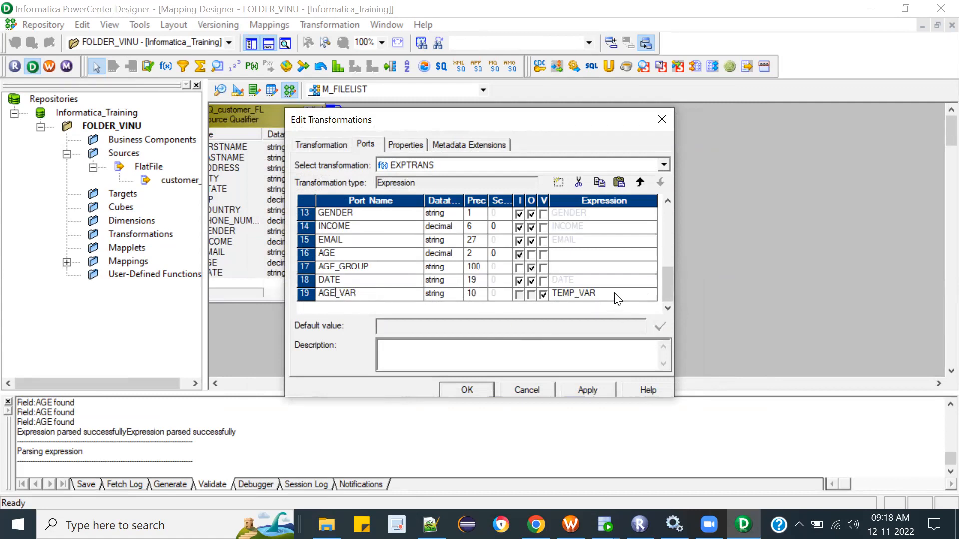
text(_GRP)
Step: Replace the AGE_GRP_VAR port's expression with the copied DECODE formula, validate it and accept it
click(610, 289)
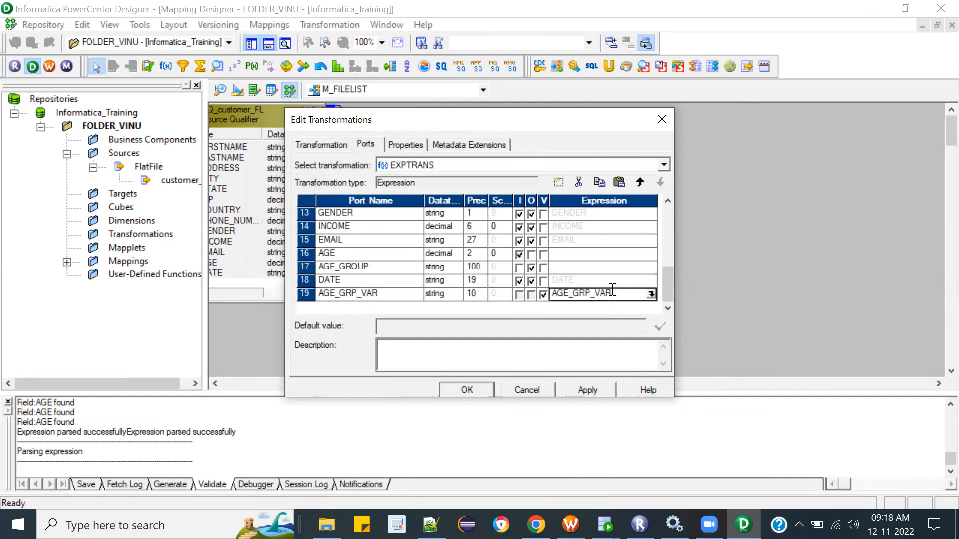
click(650, 294)
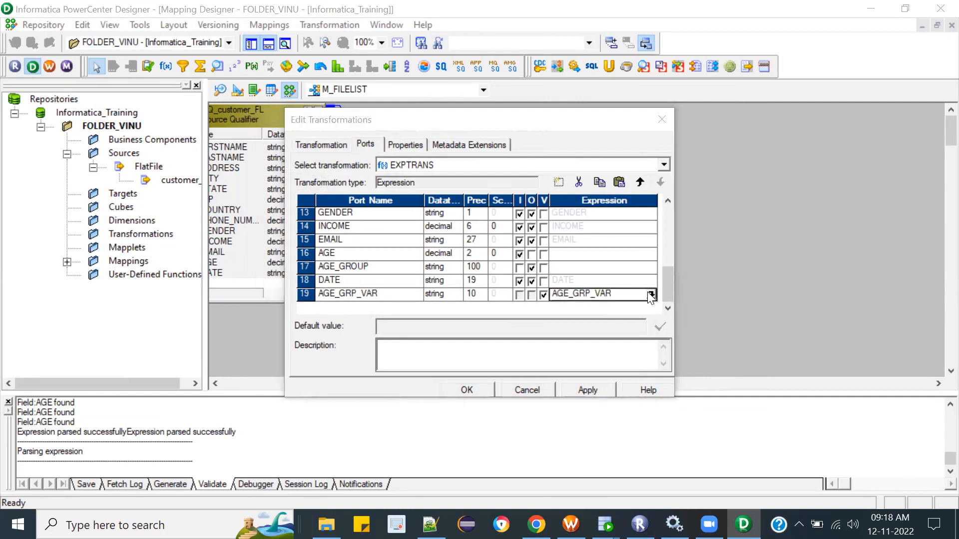
key(ctrl+a)
text(DECODE(TRUE, AGE<=30,'YOUNGAGE', AGE>30 and  AGE>=60 ,'MIDDLEAGE' ))
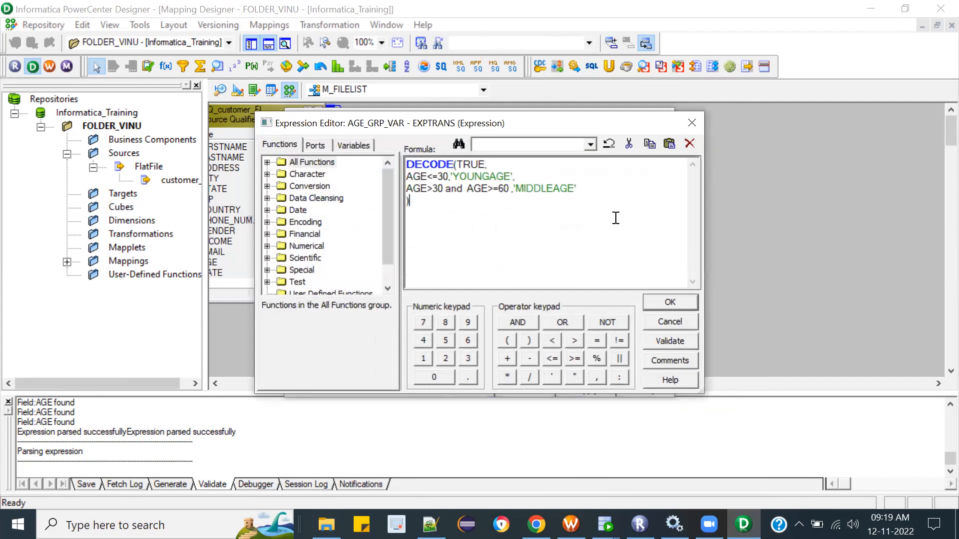
click(671, 341)
click(557, 297)
click(650, 301)
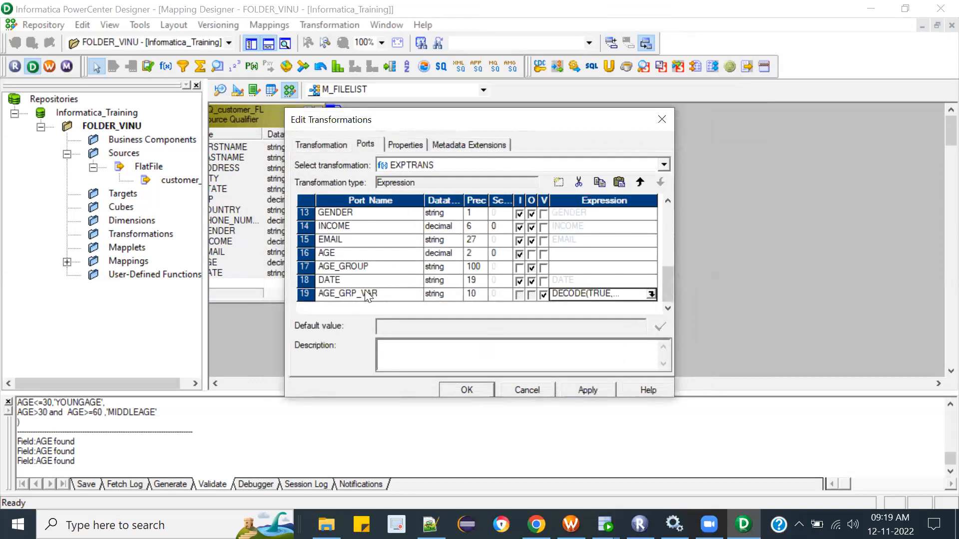
Step: Set the AGE_GROUP port's expression to the variable port name AGE_GRP_VAR, validate it and accept it
click(372, 294)
drag(389, 292, 245, 273)
key(ctrl+c)
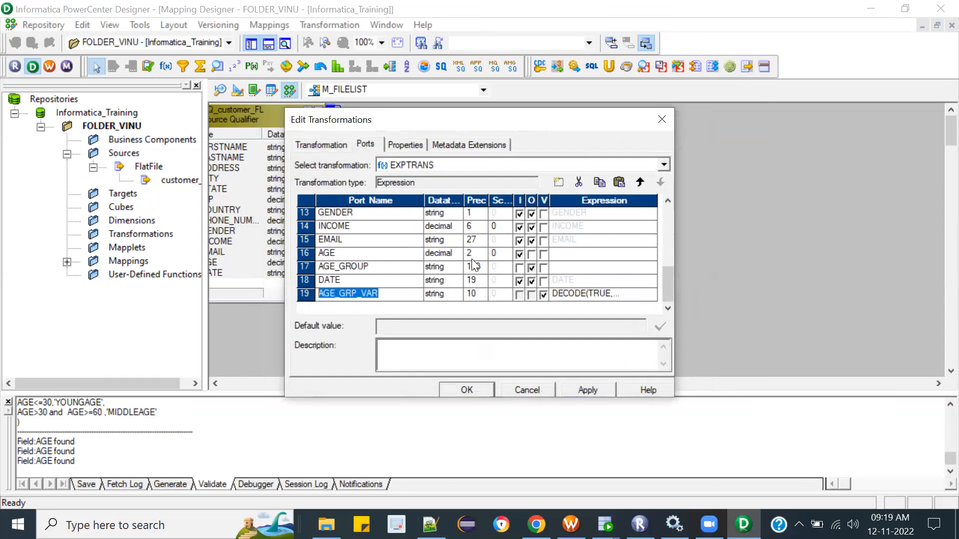
click(621, 267)
click(652, 267)
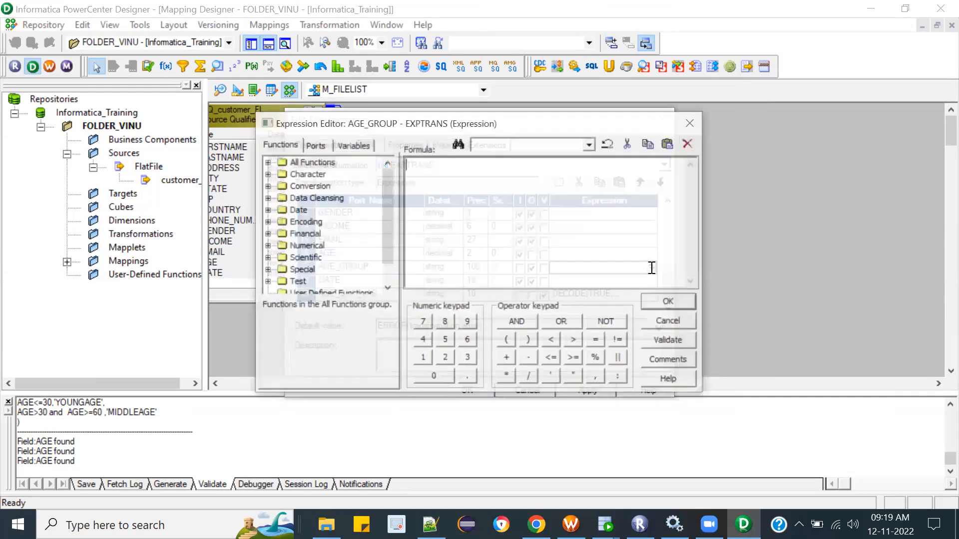
key(ctrl+v)
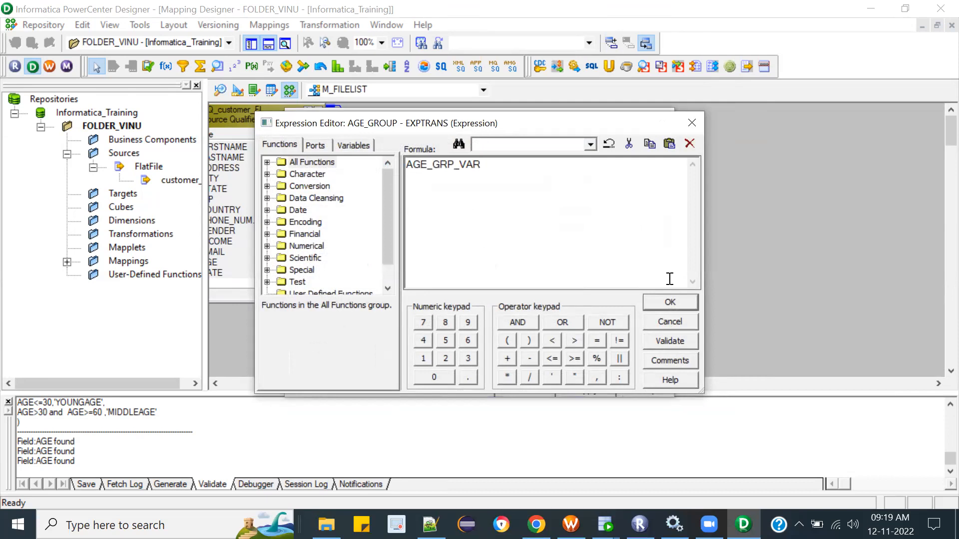
click(682, 342)
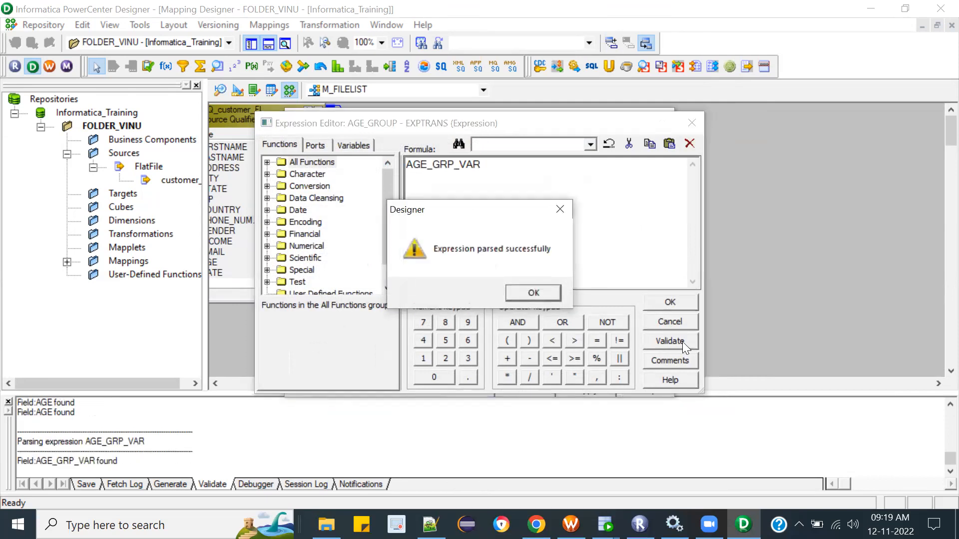
click(549, 292)
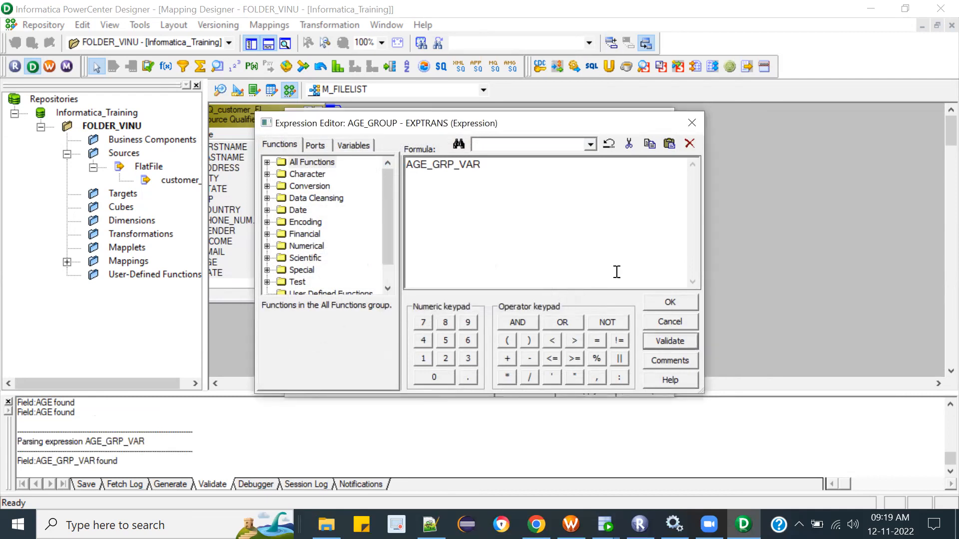
click(674, 300)
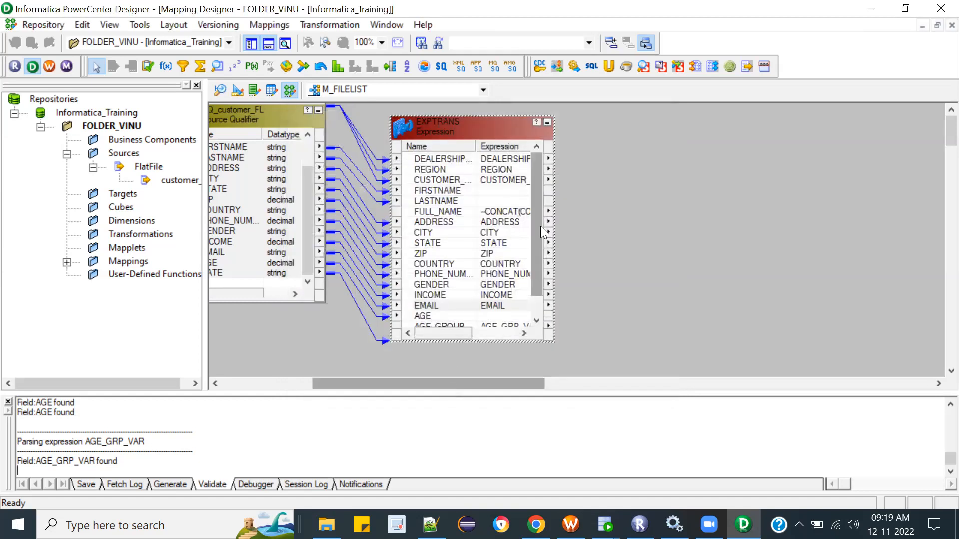
Step: Compare the ports shown on the EXPTRANS object with its full port list, including the AGE_GRP_VAR variable port
drag(535, 203, 543, 293)
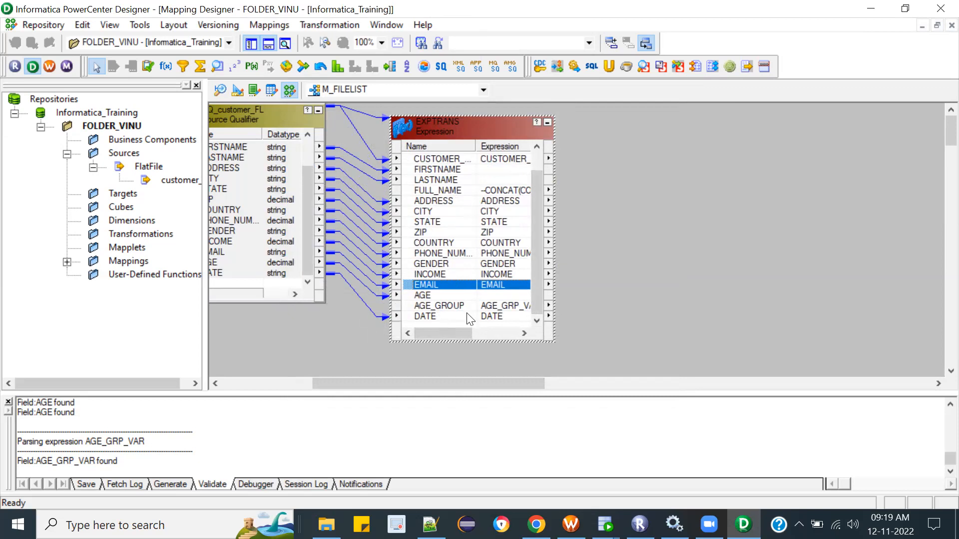
double_click(464, 124)
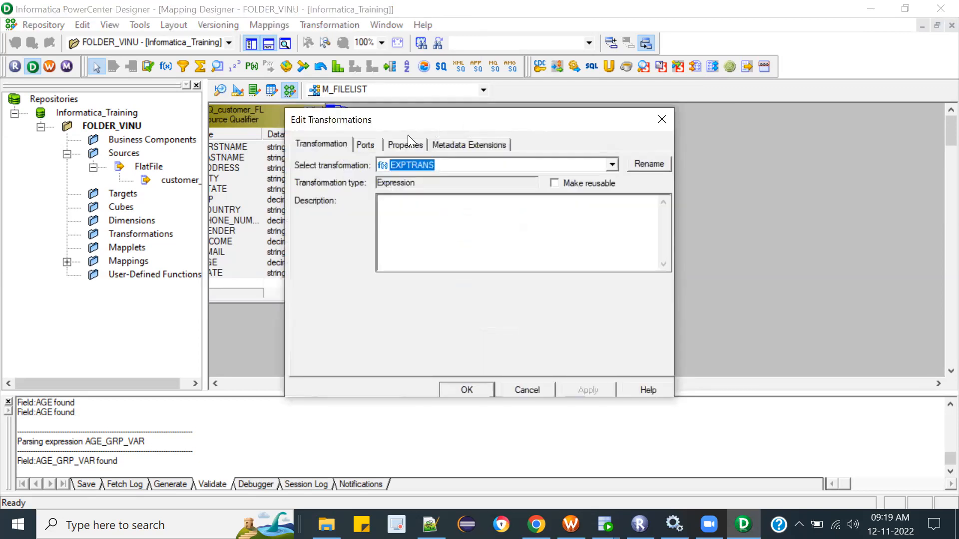
click(364, 144)
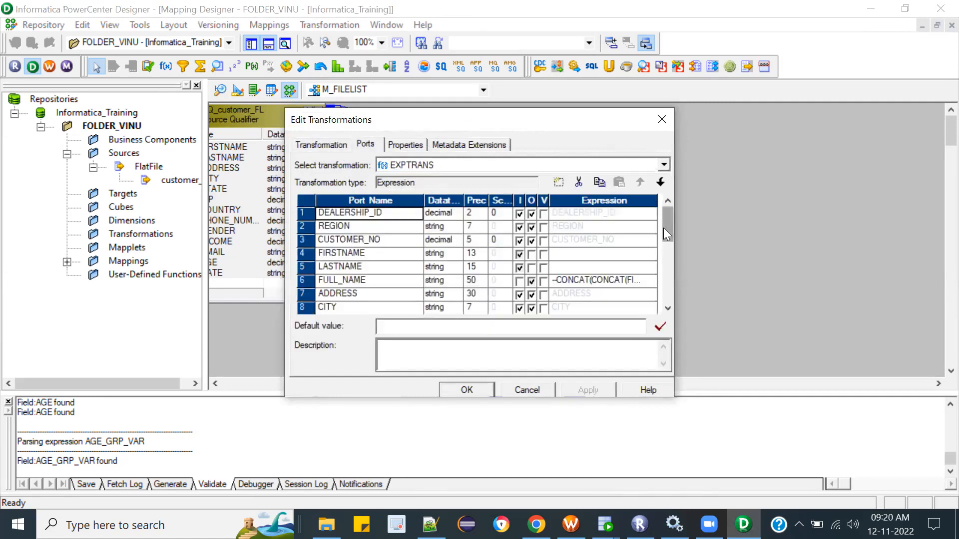
drag(664, 227, 664, 288)
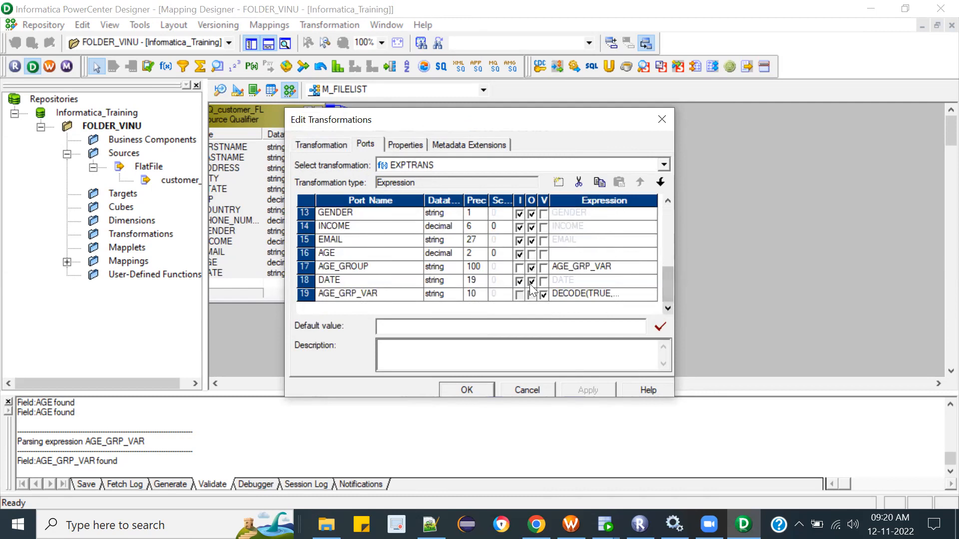
click(407, 299)
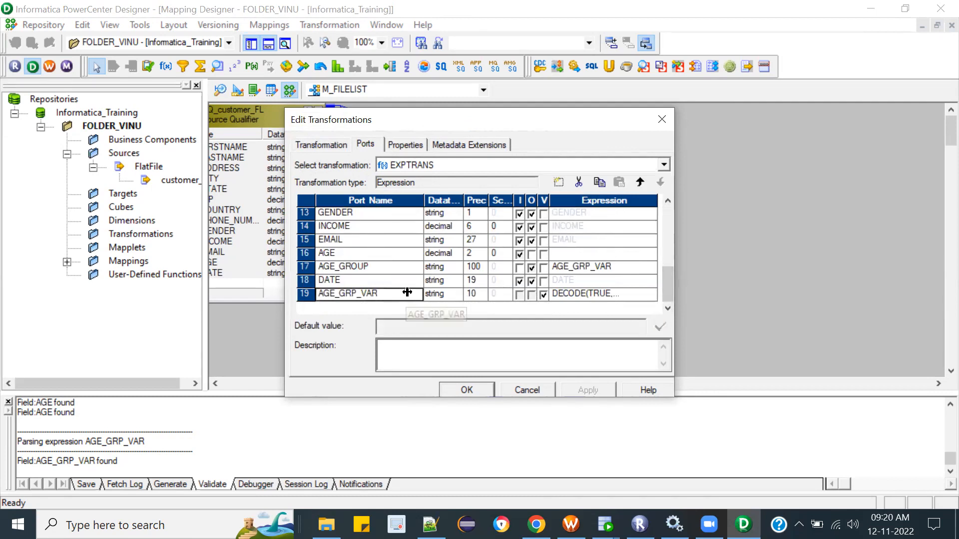
click(662, 120)
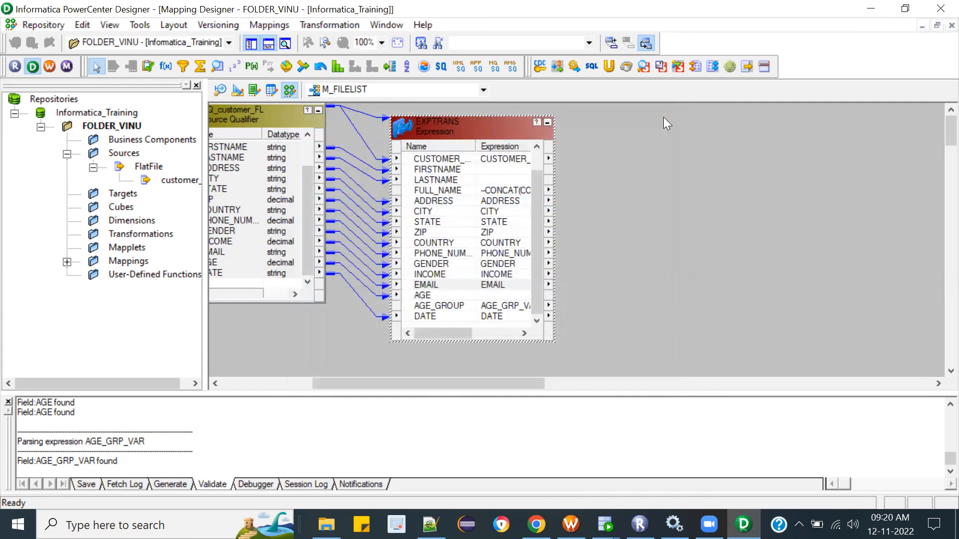
Step: Create and add a target from the EXPTRANS expression and place it beside the expression with a gap between them
click(631, 175)
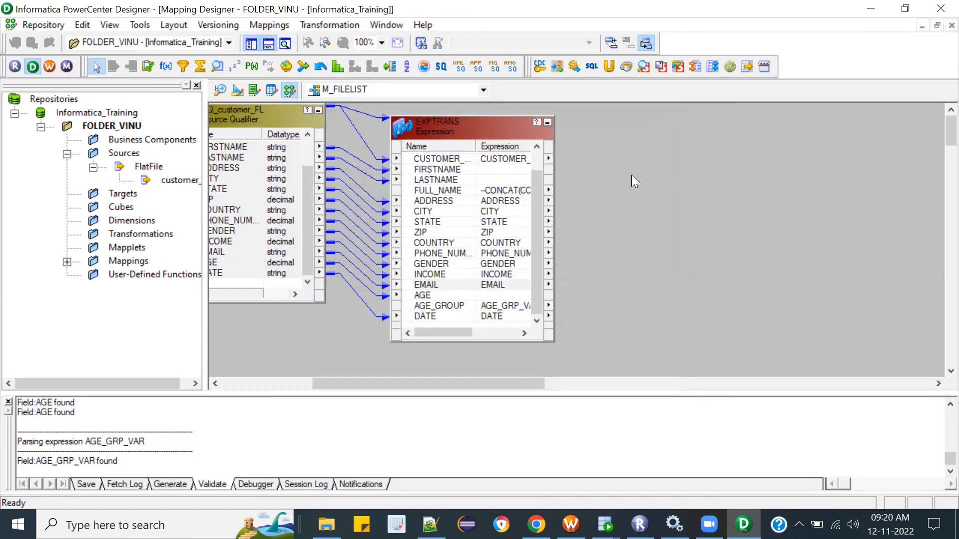
drag(537, 218, 537, 160)
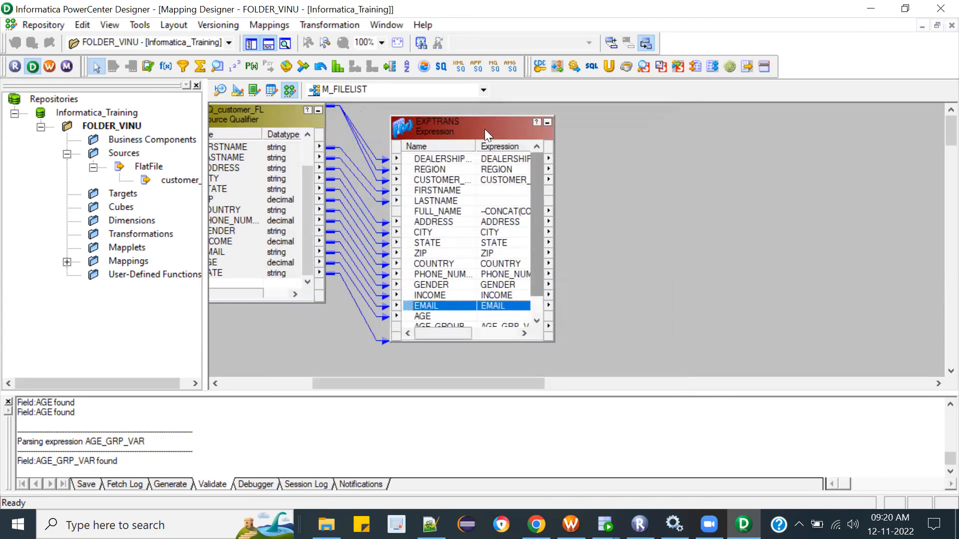
click(472, 124)
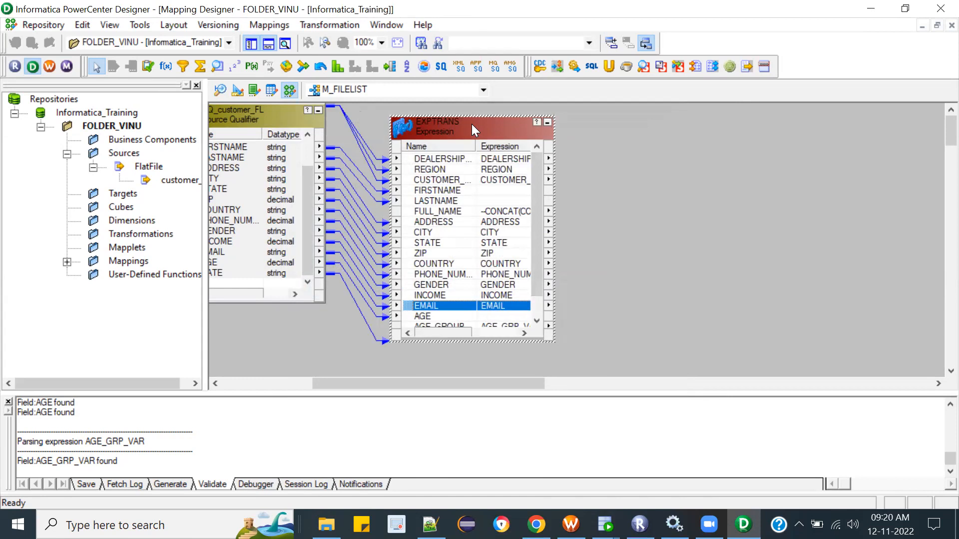
right_click(472, 125)
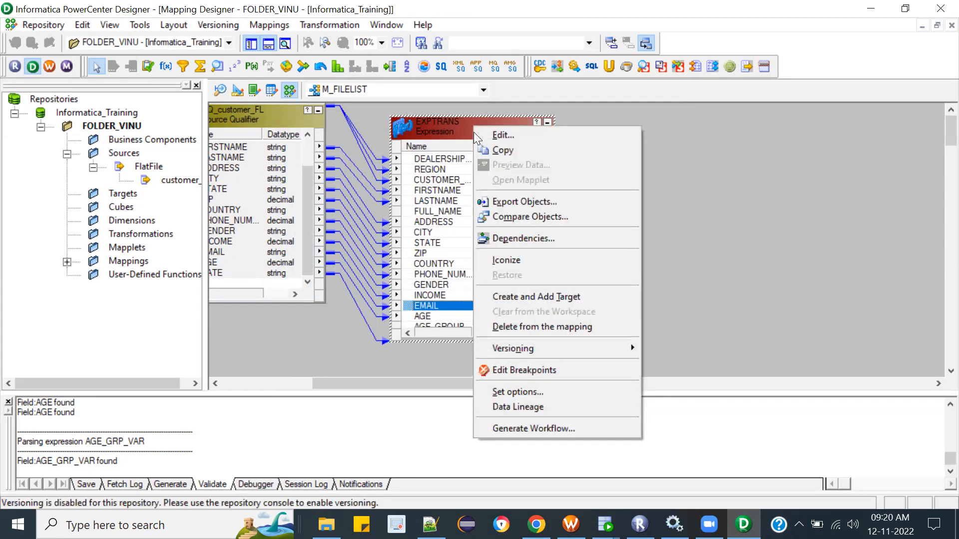
click(560, 295)
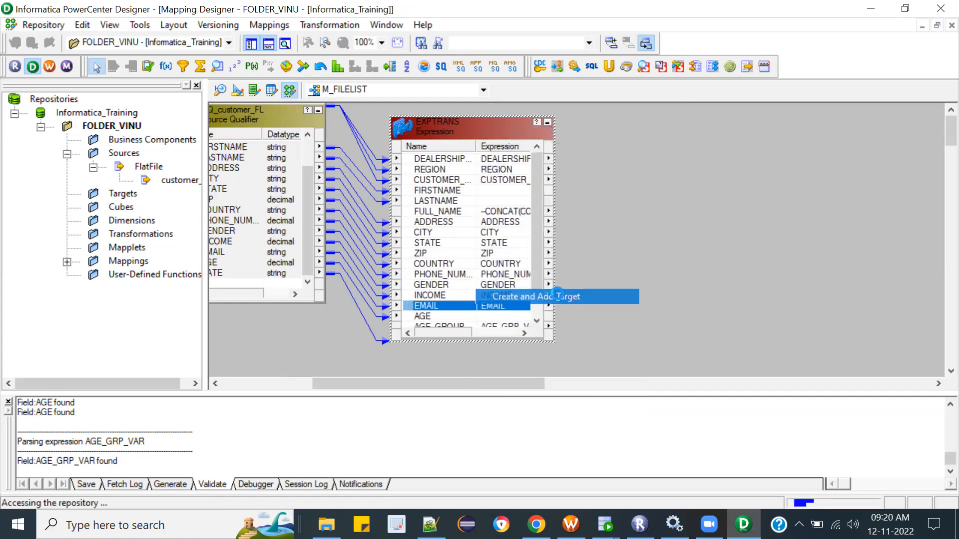
drag(503, 171, 697, 148)
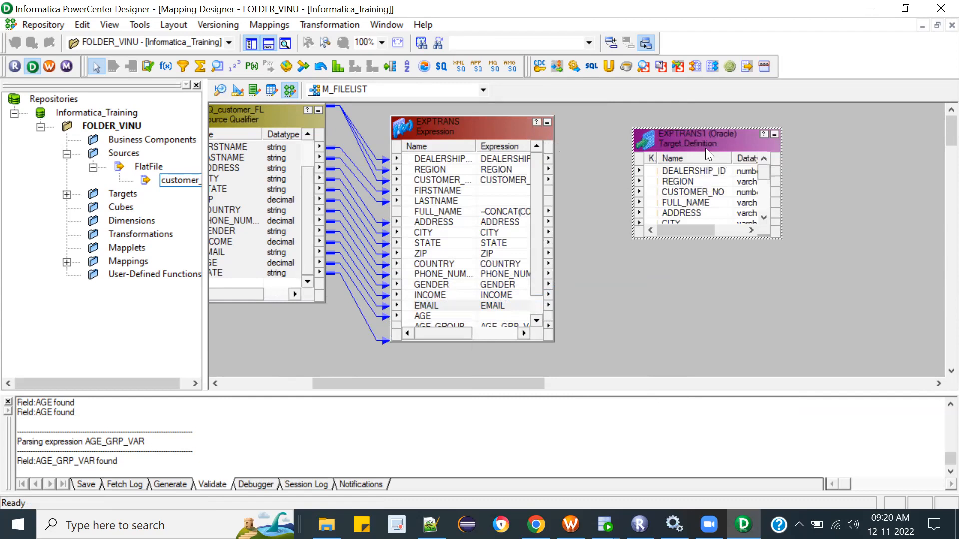
Step: Open the new EXPTRANS target from the folder's Targets in the Target Designer workspace
click(233, 93)
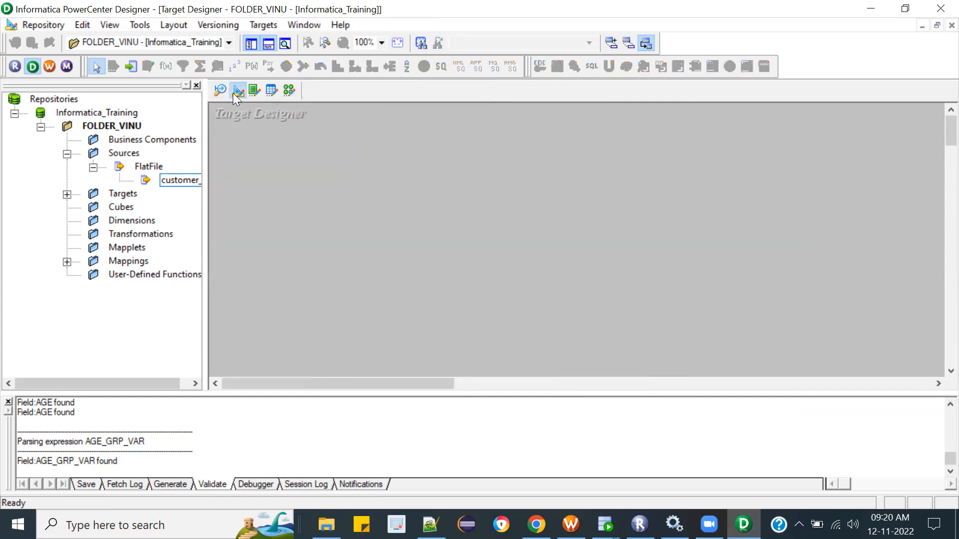
click(109, 194)
click(67, 195)
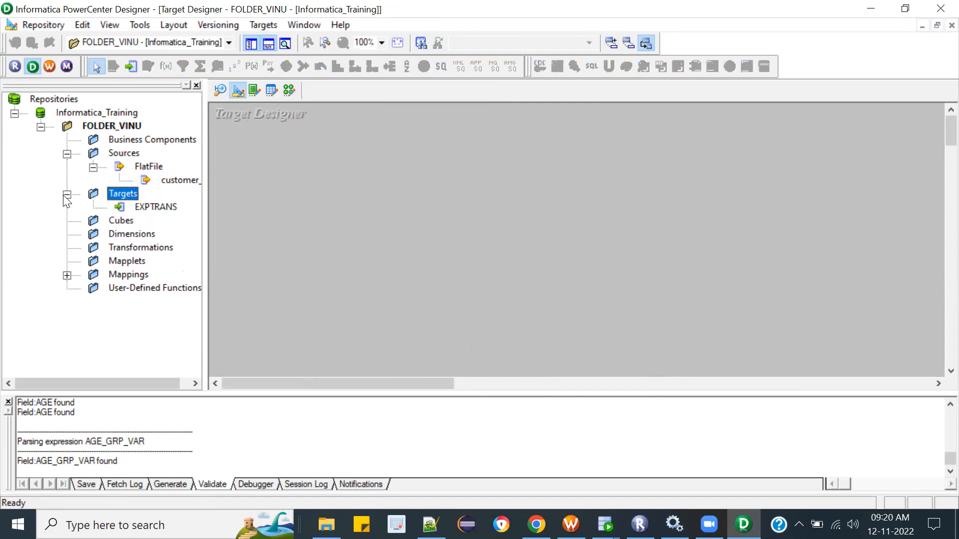
click(157, 207)
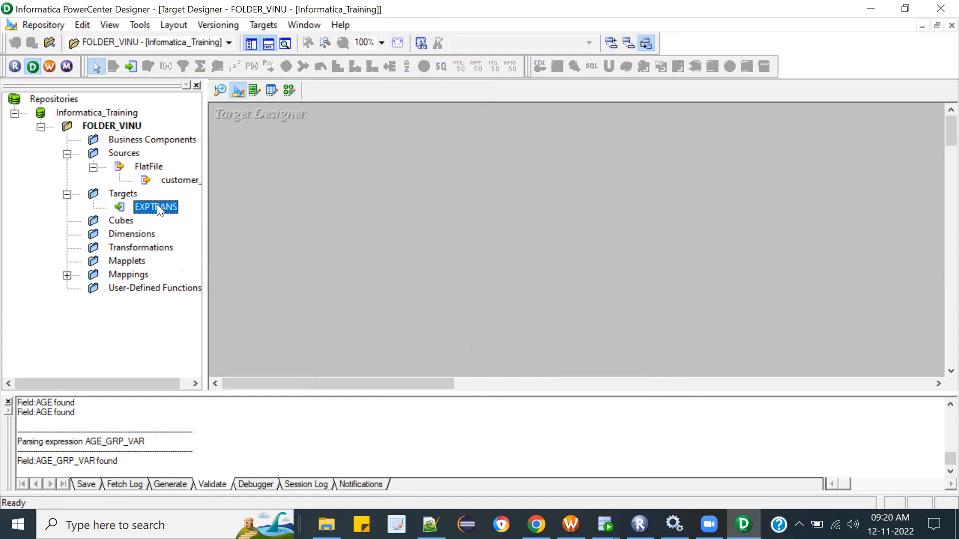
drag(160, 206, 397, 192)
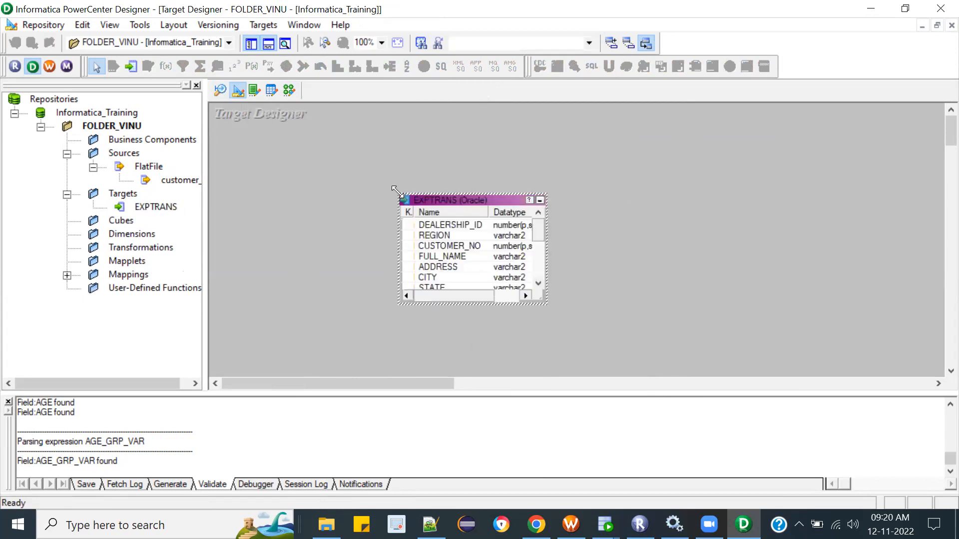
Step: Change the EXPTRANS target's database type to Flat File and accept the change
double_click(468, 198)
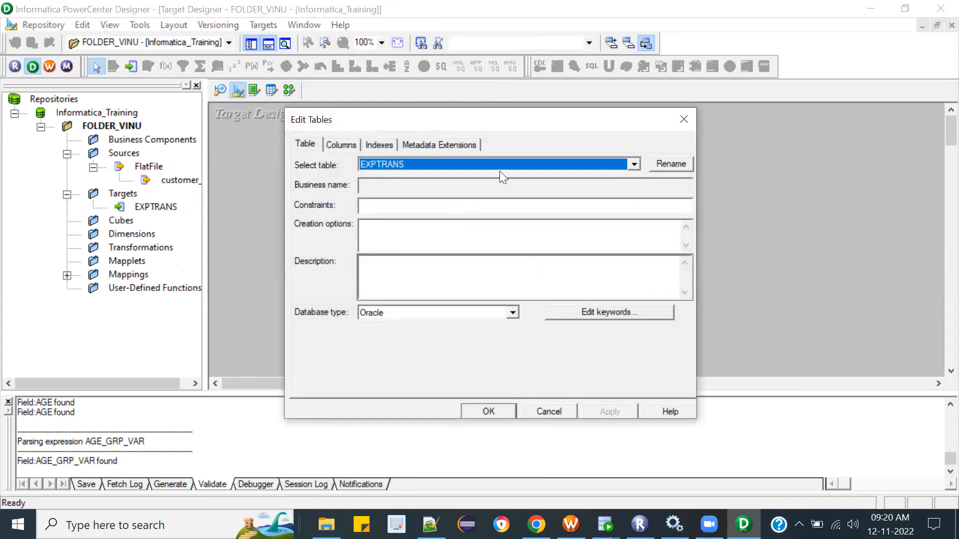
click(510, 311)
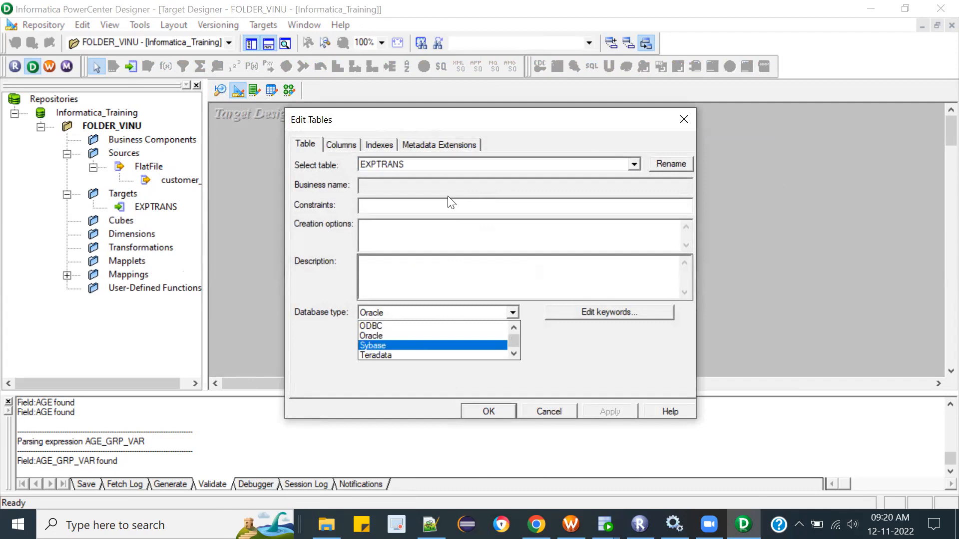
drag(514, 336, 513, 312)
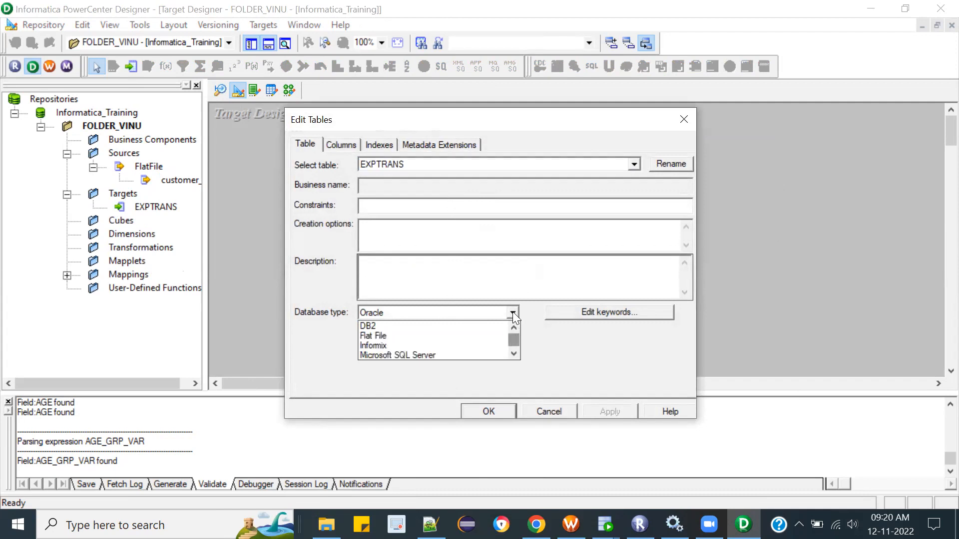
click(386, 336)
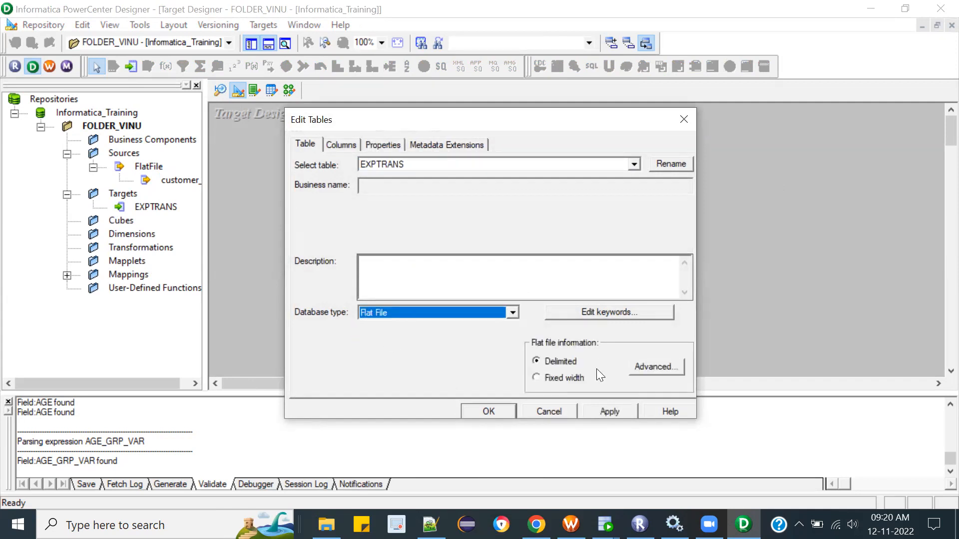
click(598, 411)
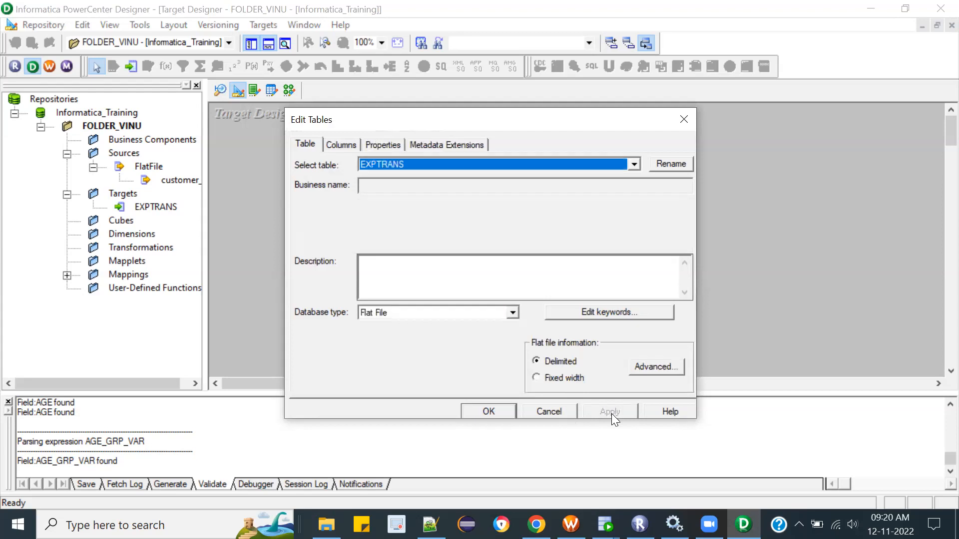
click(498, 409)
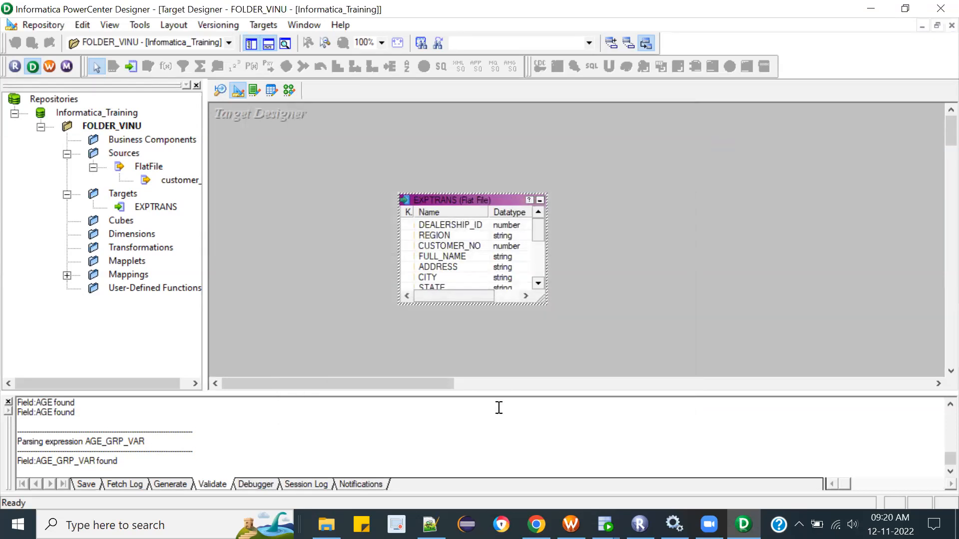
Step: Rename the EXPTRANS target table as INDIRECT_FF, accept the edit and save the changes
double_click(452, 201)
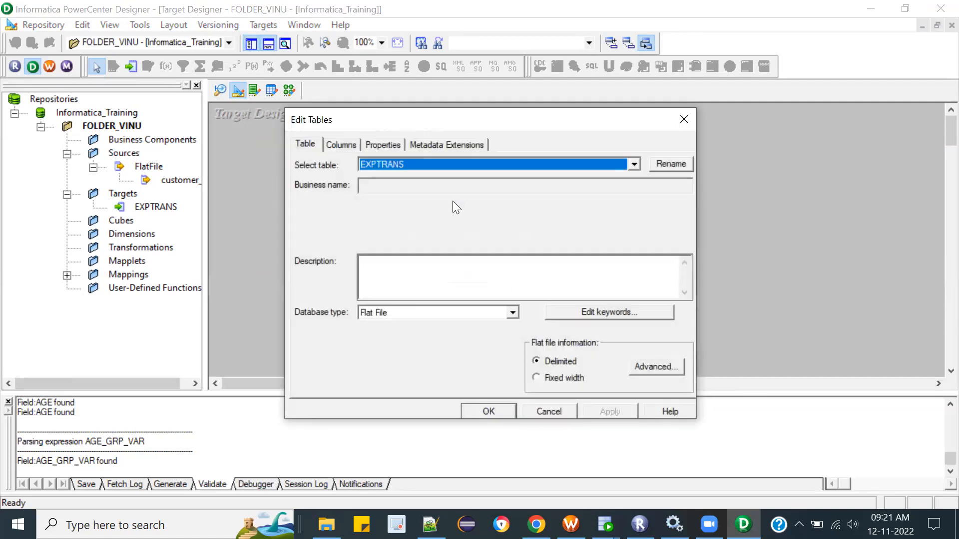
click(666, 167)
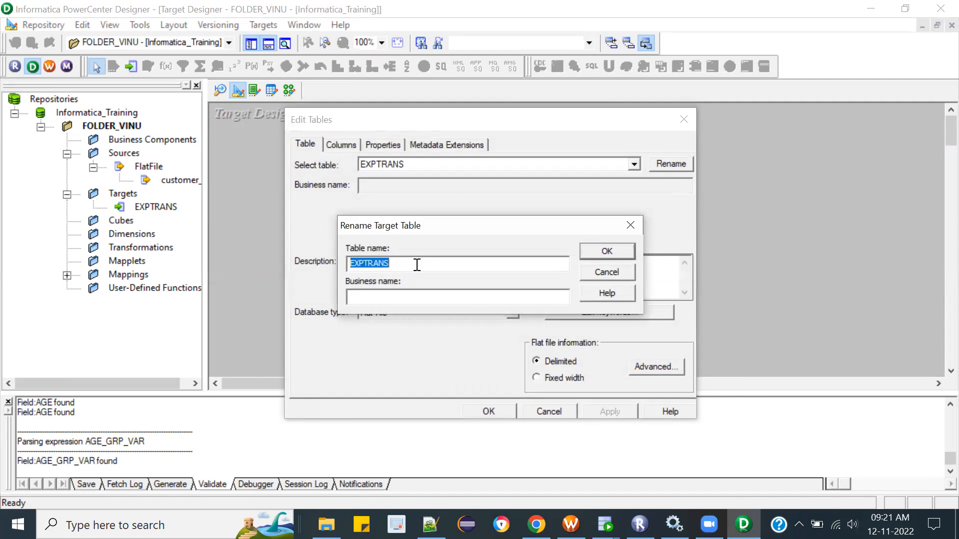
text(INDIRECT_FF)
click(586, 252)
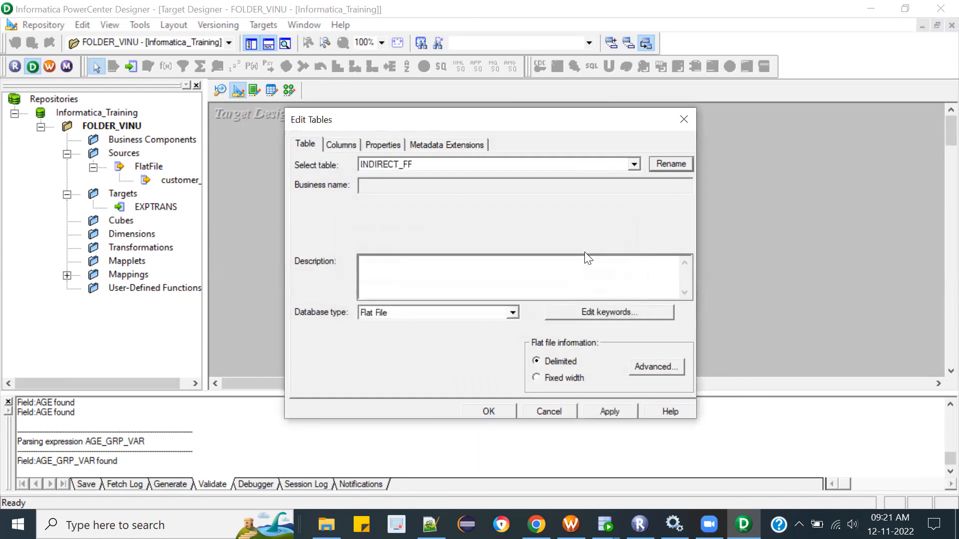
click(618, 410)
click(508, 412)
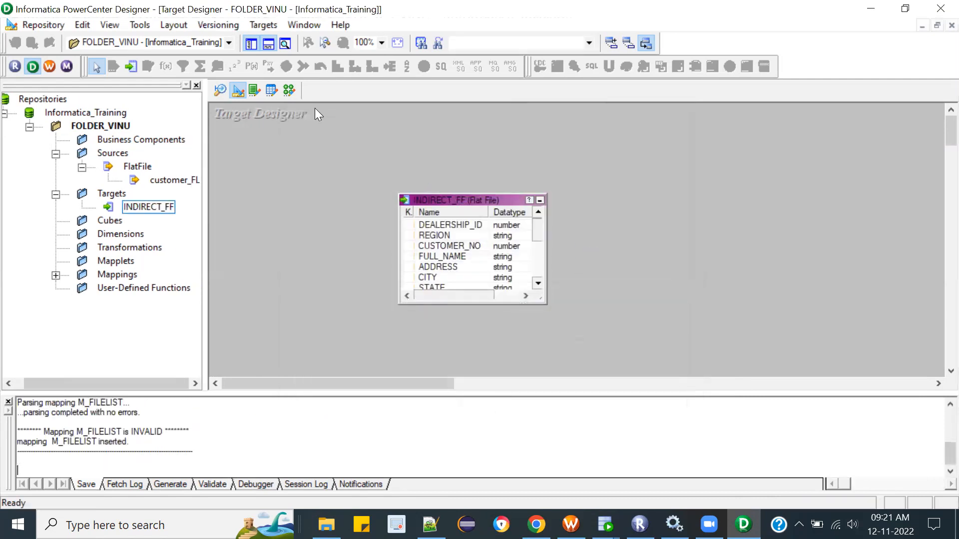
Step: Return to the M_FILELIST mapping, enlarge the EXPTRANS1 target definition and move it farther from the expression
click(287, 92)
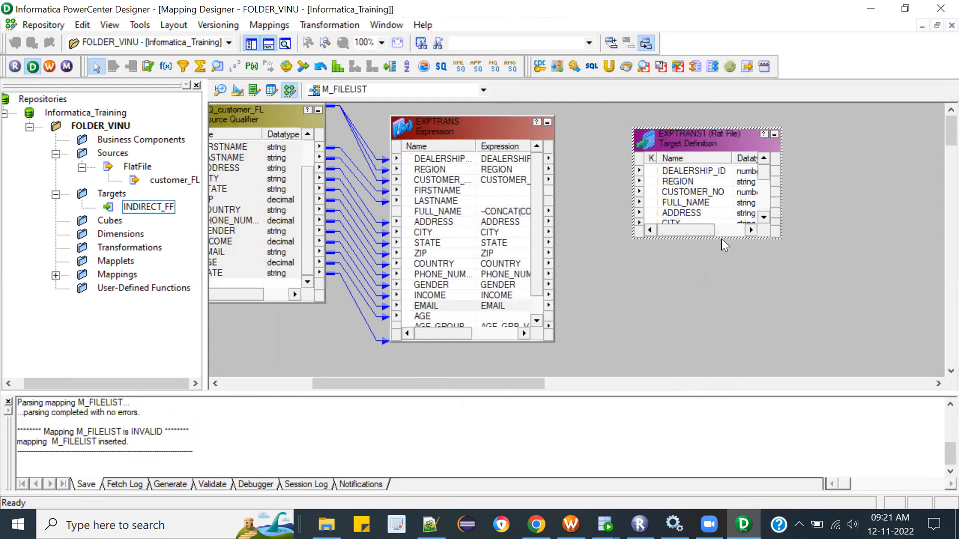
drag(720, 238, 722, 335)
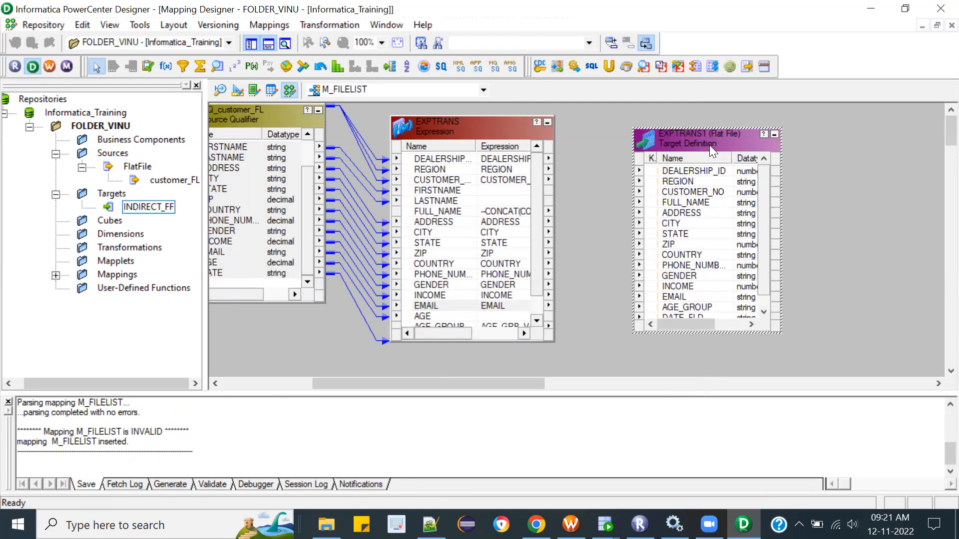
drag(709, 145, 756, 135)
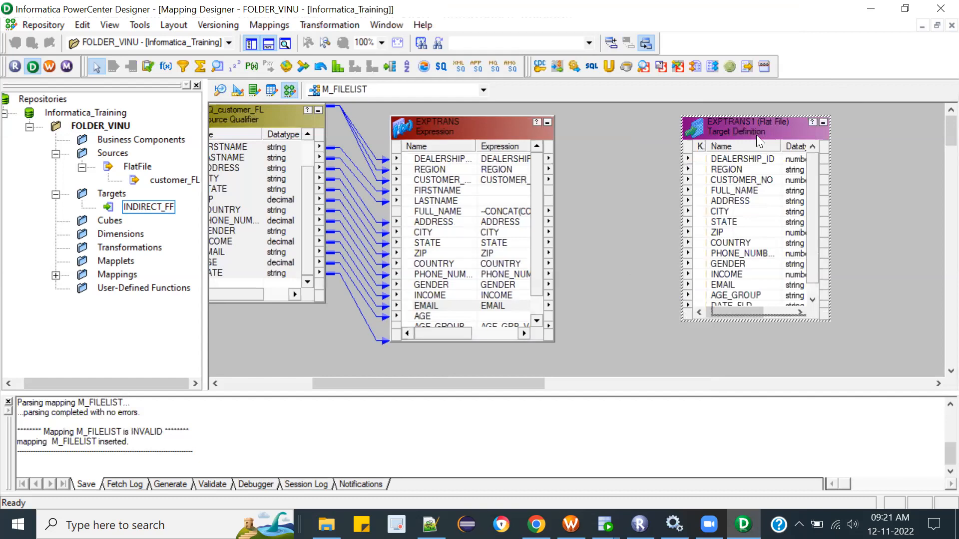
click(469, 156)
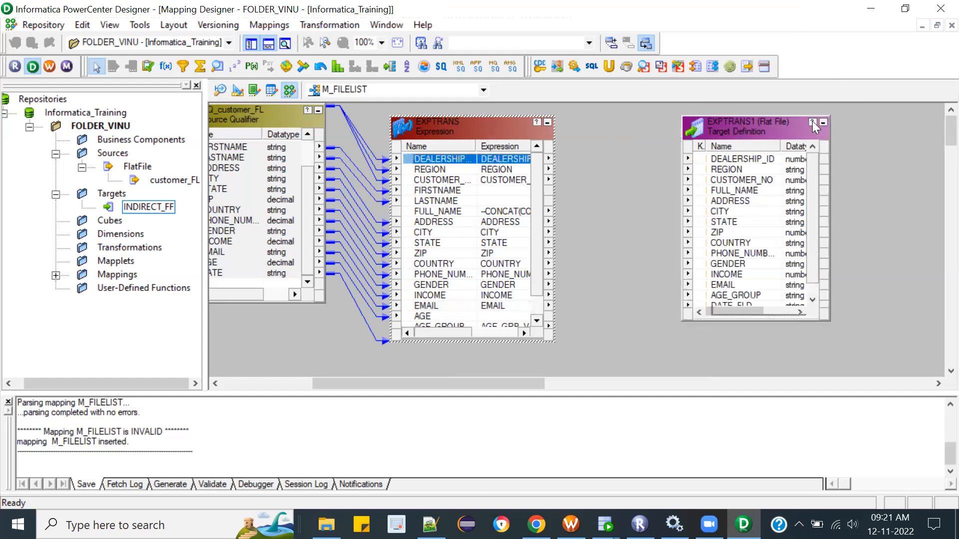
drag(759, 130, 832, 129)
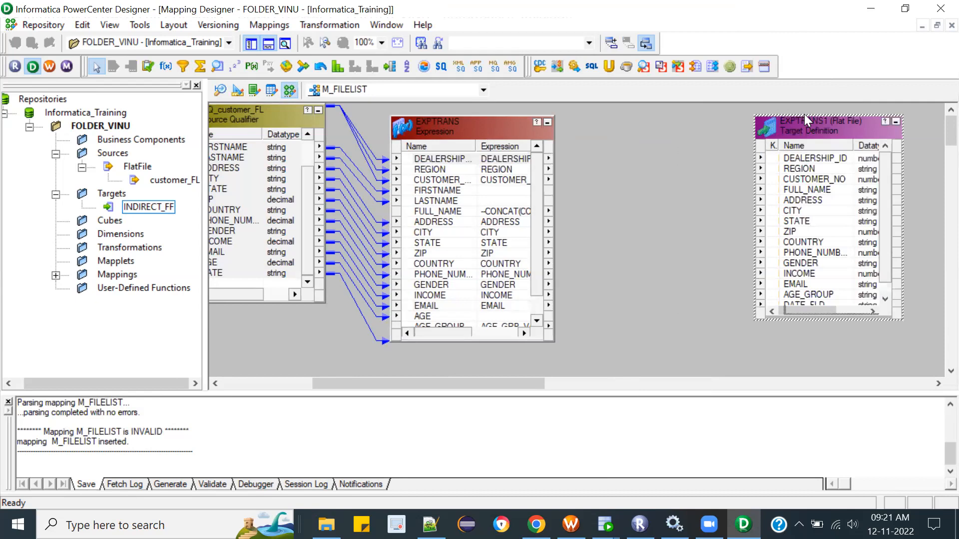
Step: Add a Filter transformation in the gap between the EXPTRANS expression and the EXPTRANS1 target
click(182, 66)
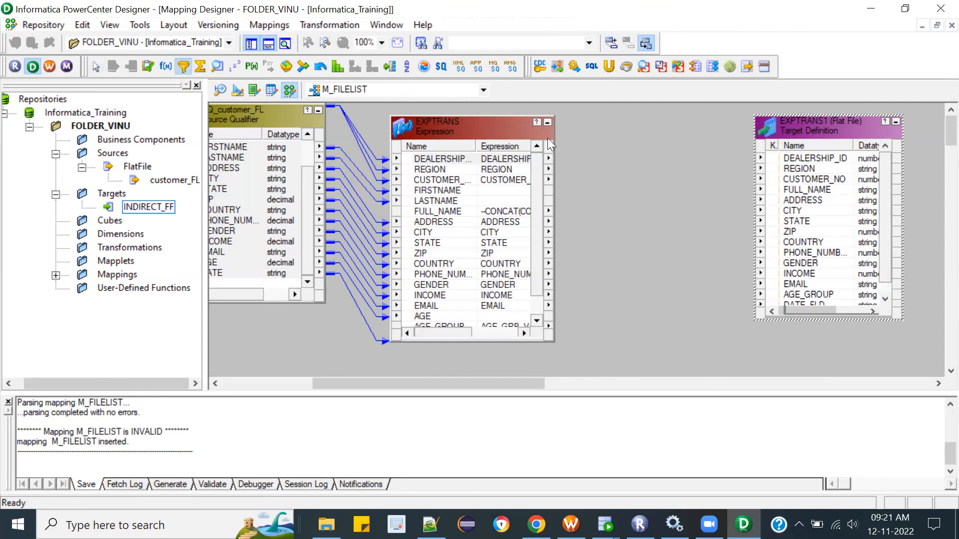
drag(606, 124, 755, 361)
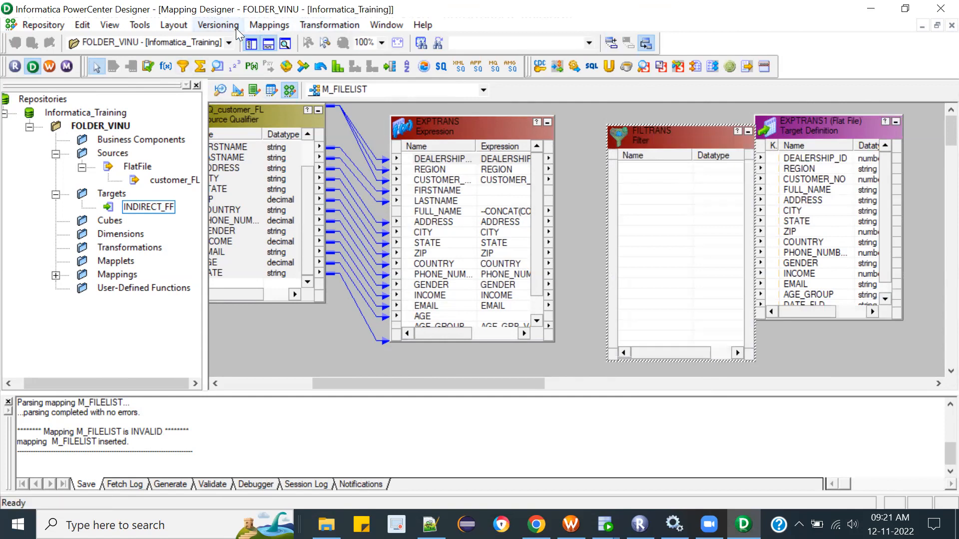
drag(702, 139, 659, 131)
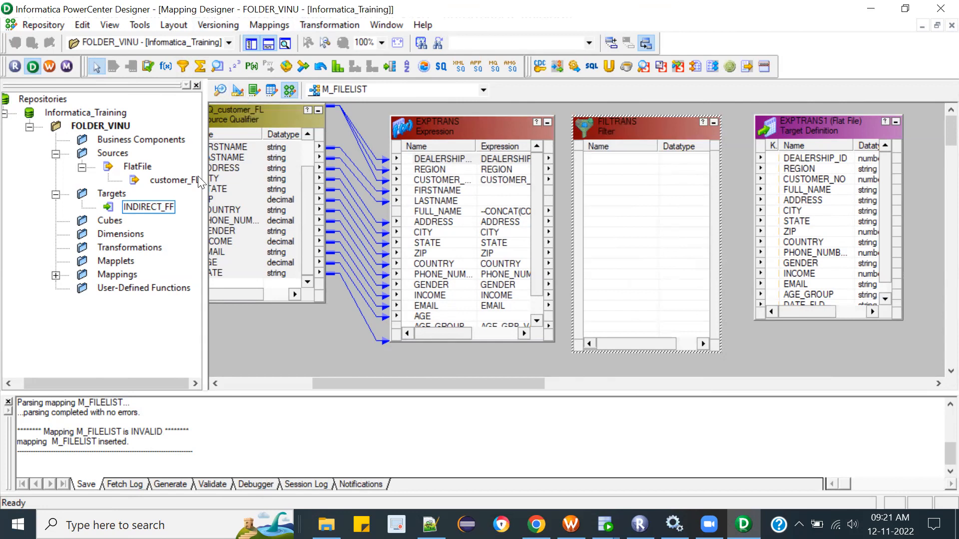
Step: Delete the EXPTRANS1 target definition from the mapping and move the Filter transformation farther from EXPTRANS
click(827, 138)
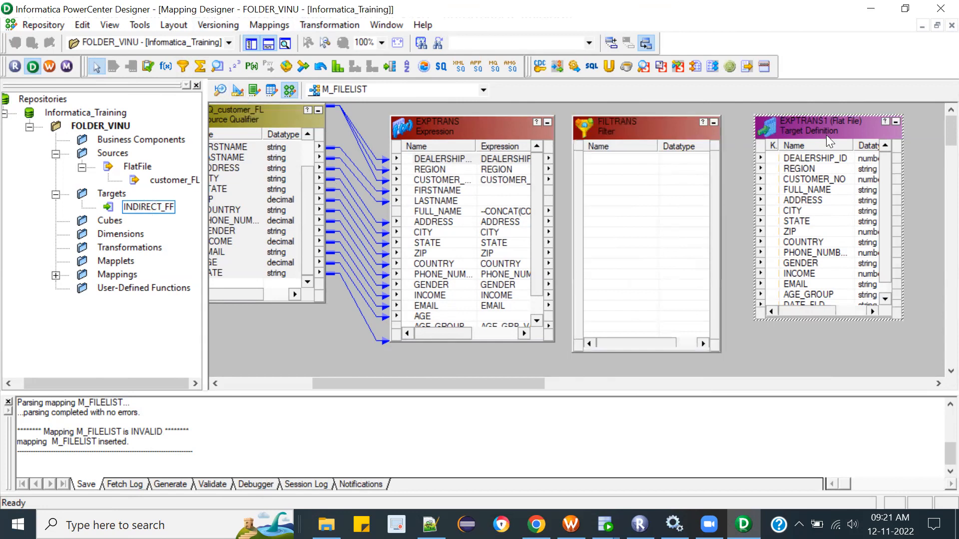
key(Delete)
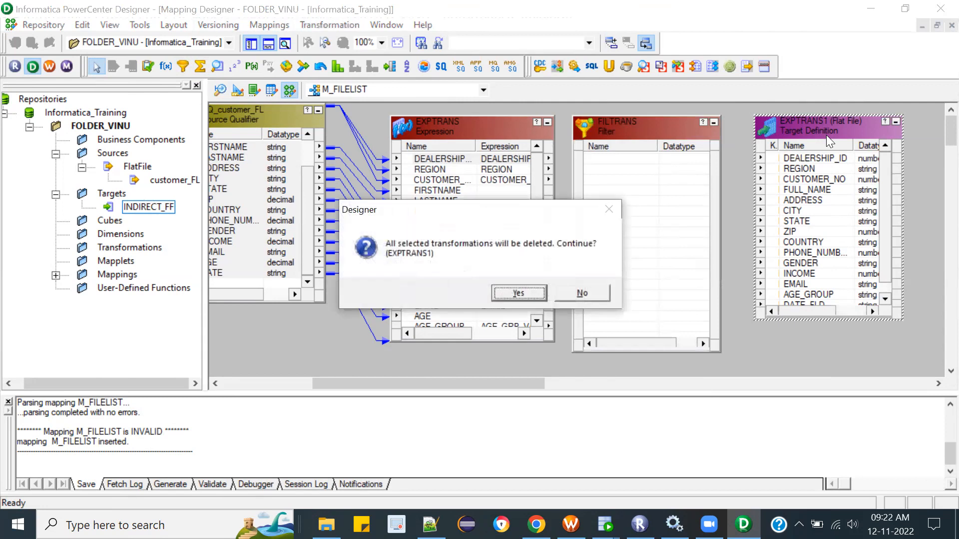
click(530, 295)
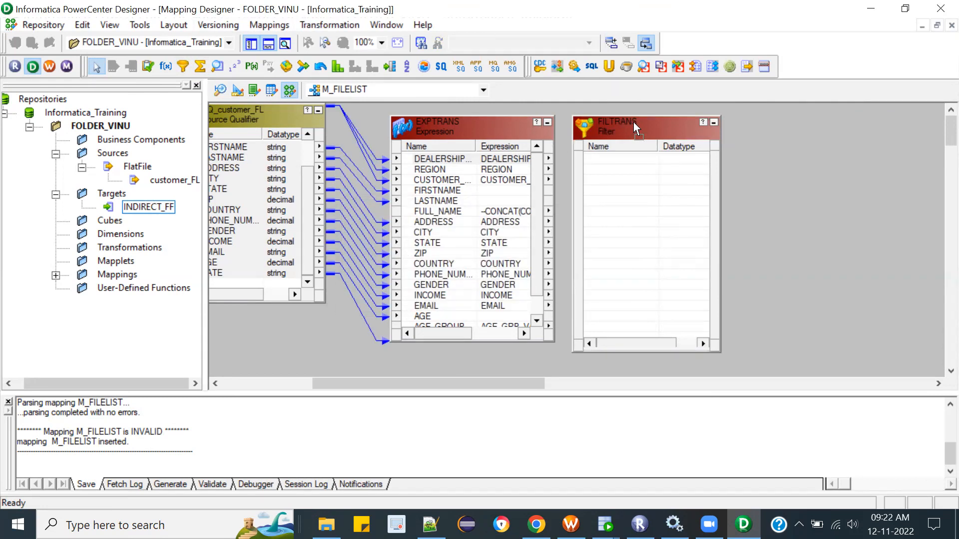
drag(632, 123, 675, 114)
Step: Review the properties and ports of the SQ_customer_FL source qualifier, including its Source Filter attribute, and close it without changes
drag(472, 386, 390, 394)
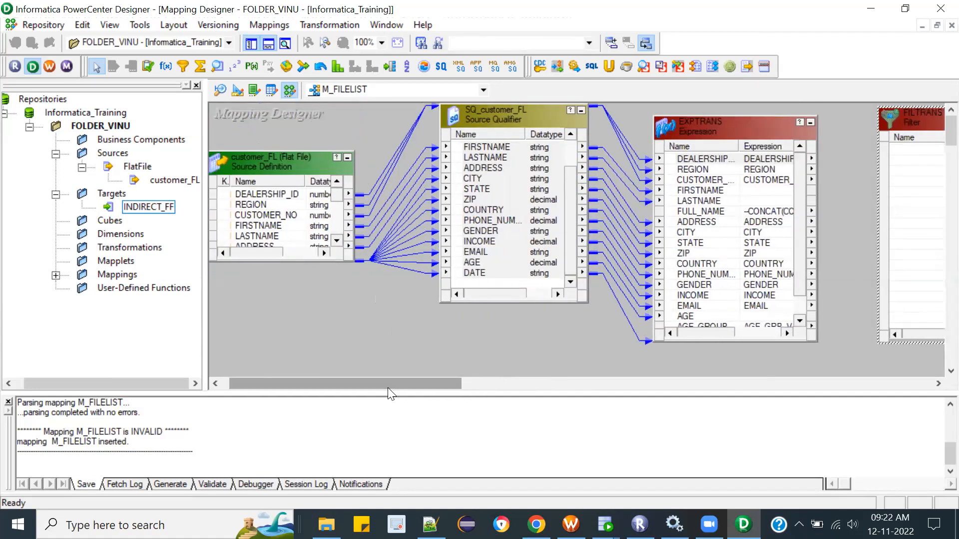
double_click(488, 113)
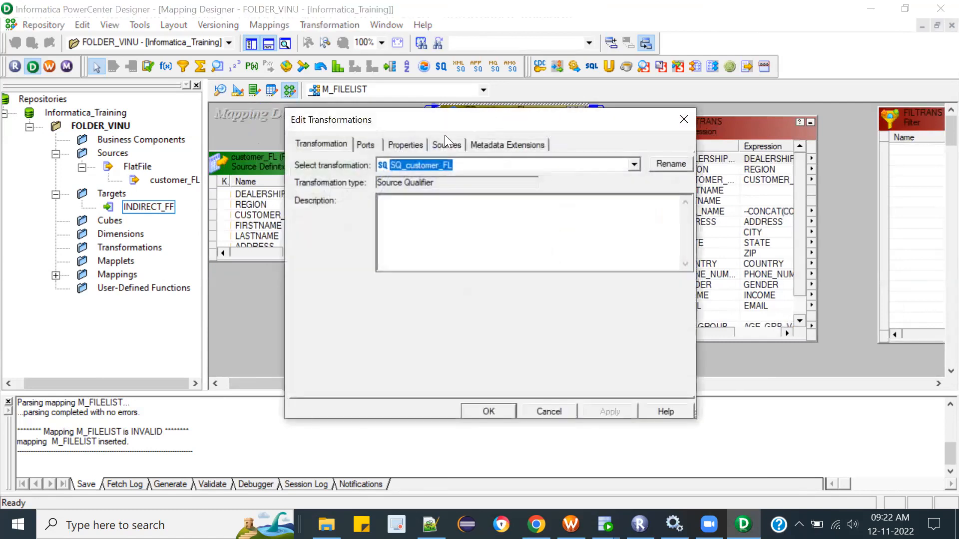
click(419, 141)
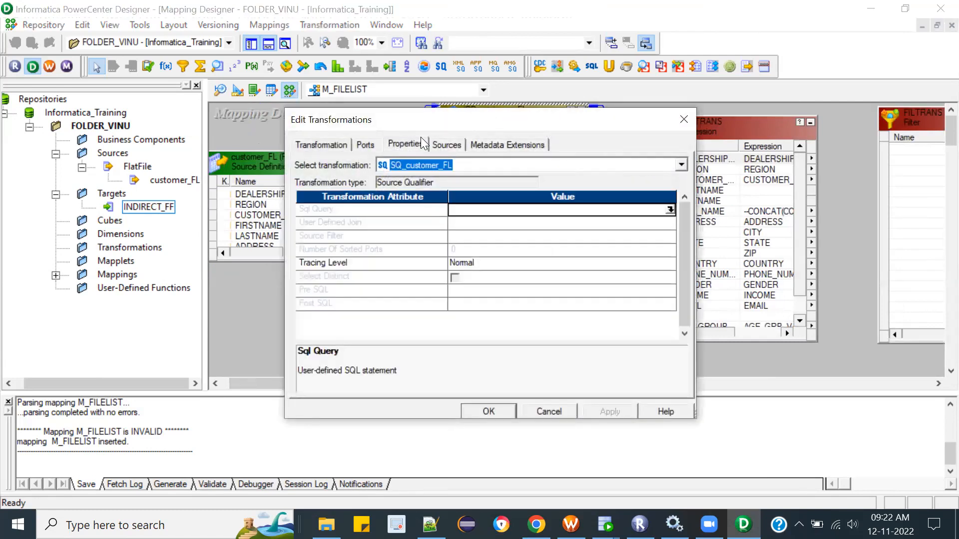
click(383, 237)
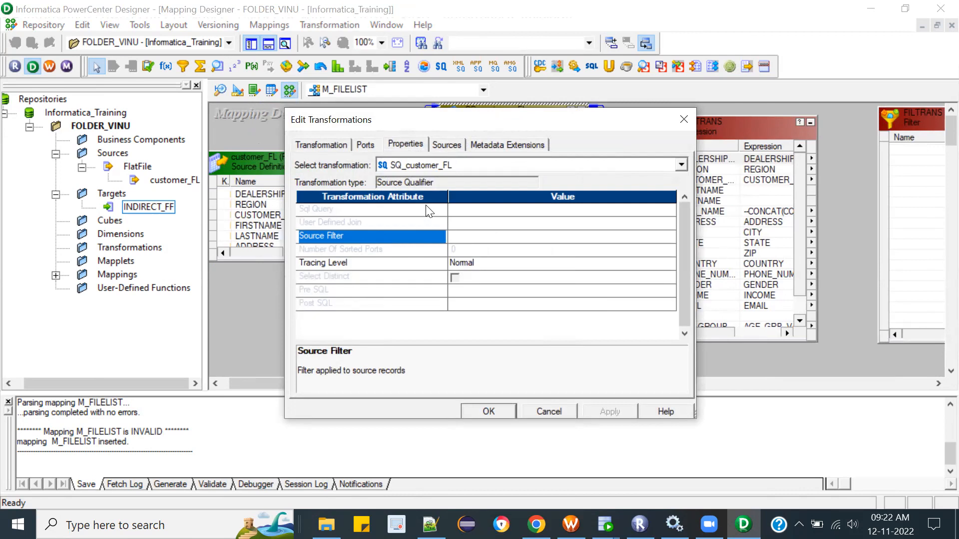
click(360, 143)
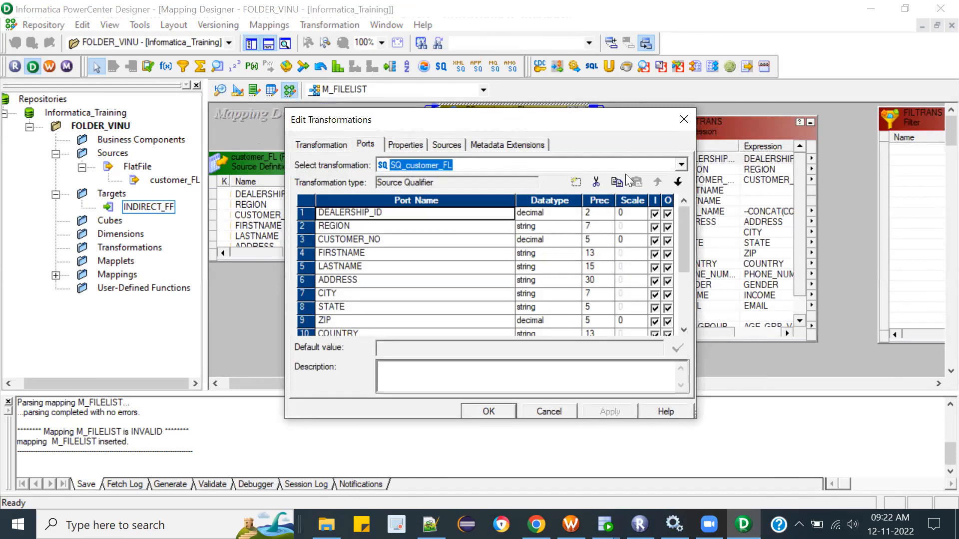
click(683, 120)
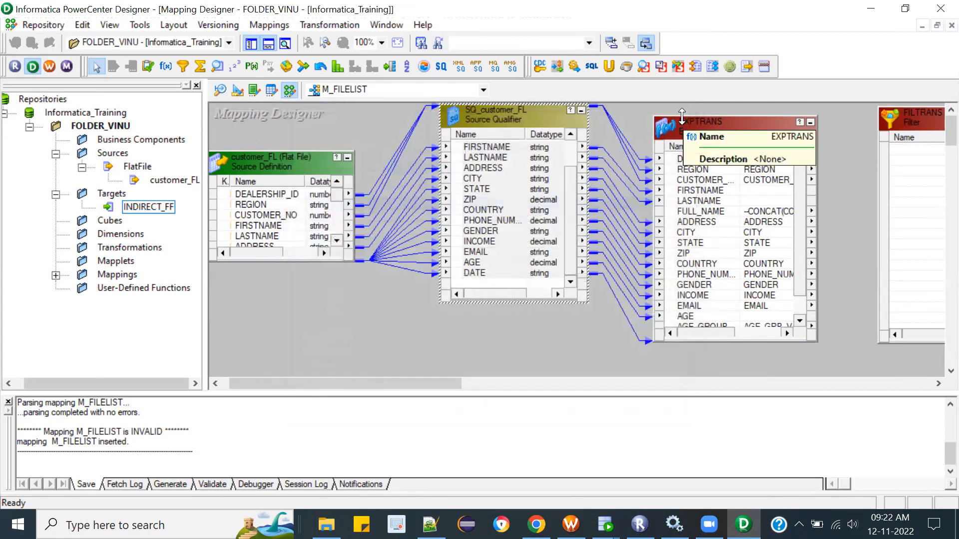
Step: Link the DEALERSHIP_ID, REGION, CUSTOMER_NO and FULL_NAME ports from EXPTRANS into the FILTRANS filter
drag(445, 379, 487, 379)
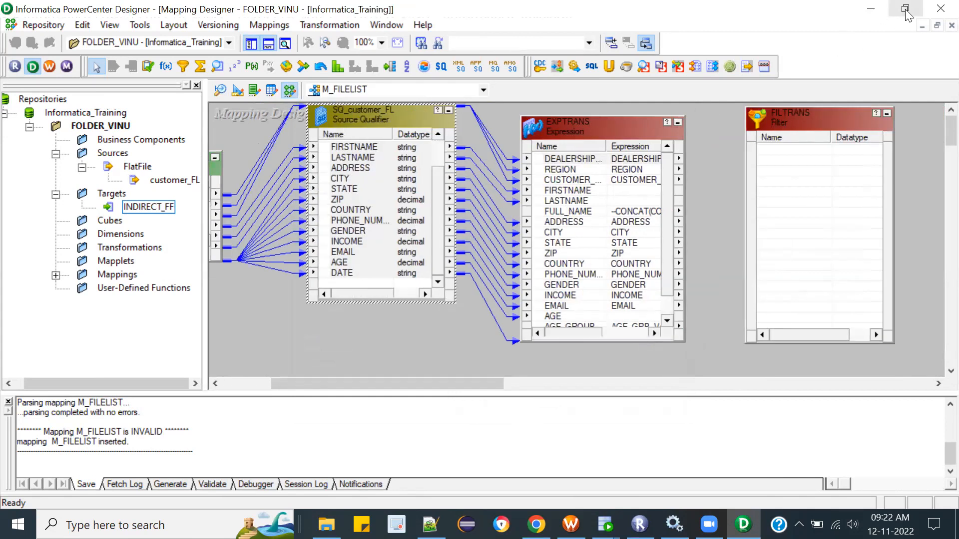
drag(669, 187, 671, 170)
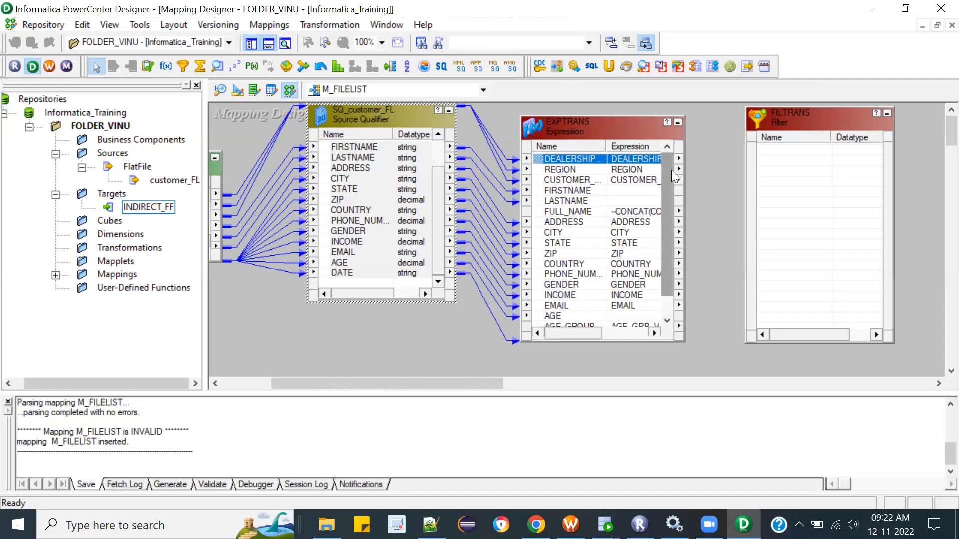
shift+click(569, 180)
drag(555, 174, 789, 160)
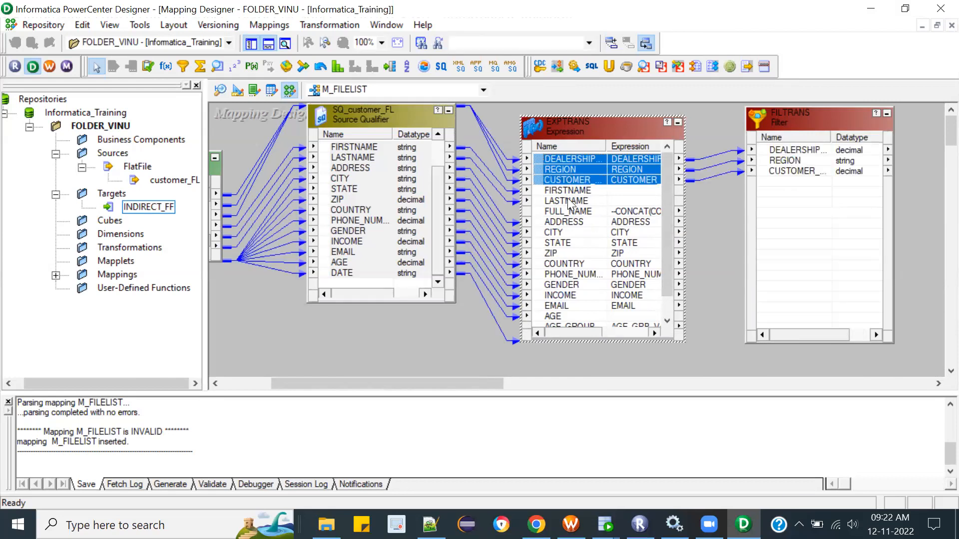
click(564, 212)
drag(565, 216, 780, 194)
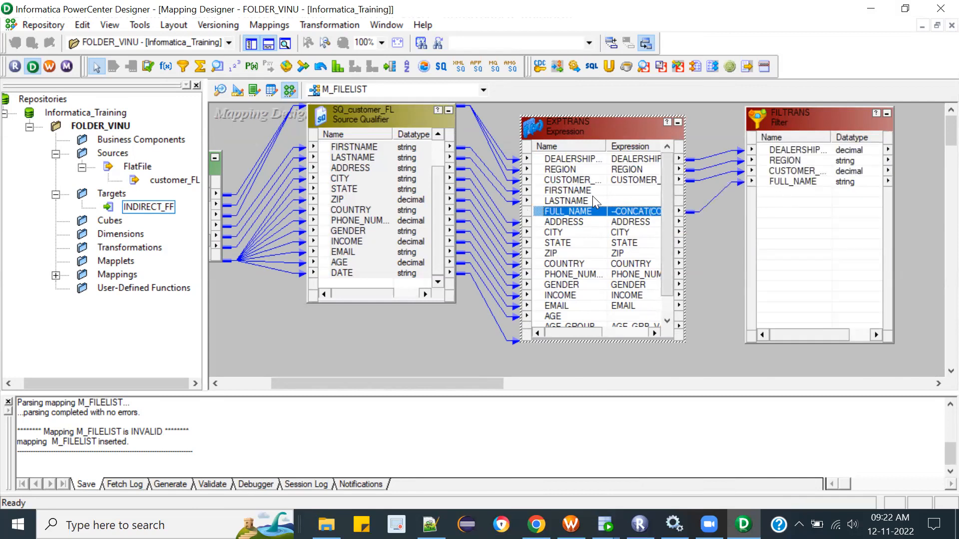
Step: Link the EXPTRANS ports from ADDRESS through EMAIL into FILTRANS, leaving AGE out
click(575, 223)
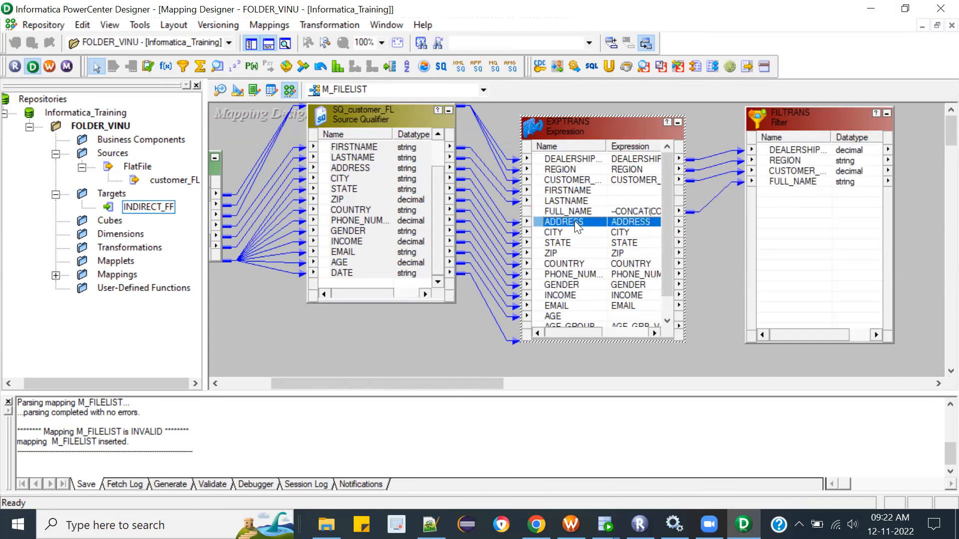
shift+click(565, 316)
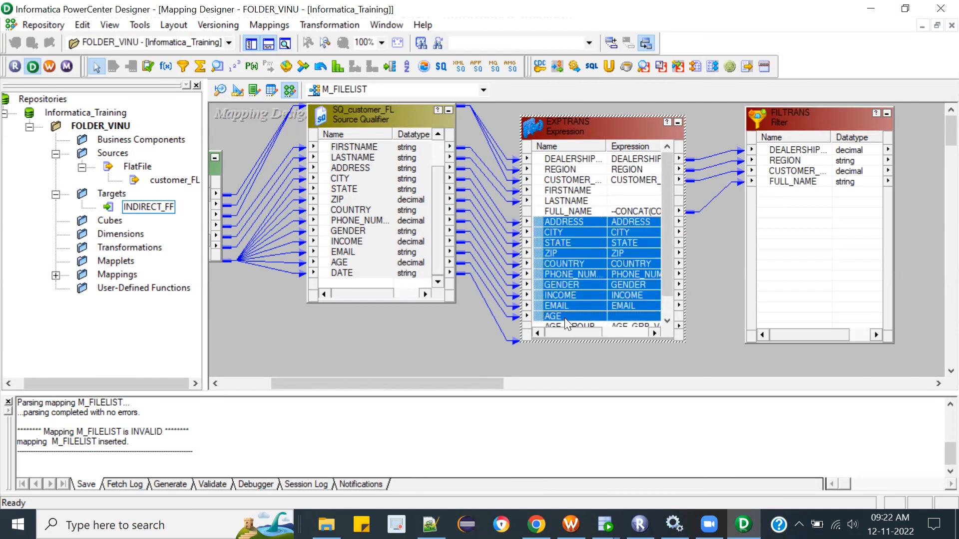
shift+click(565, 307)
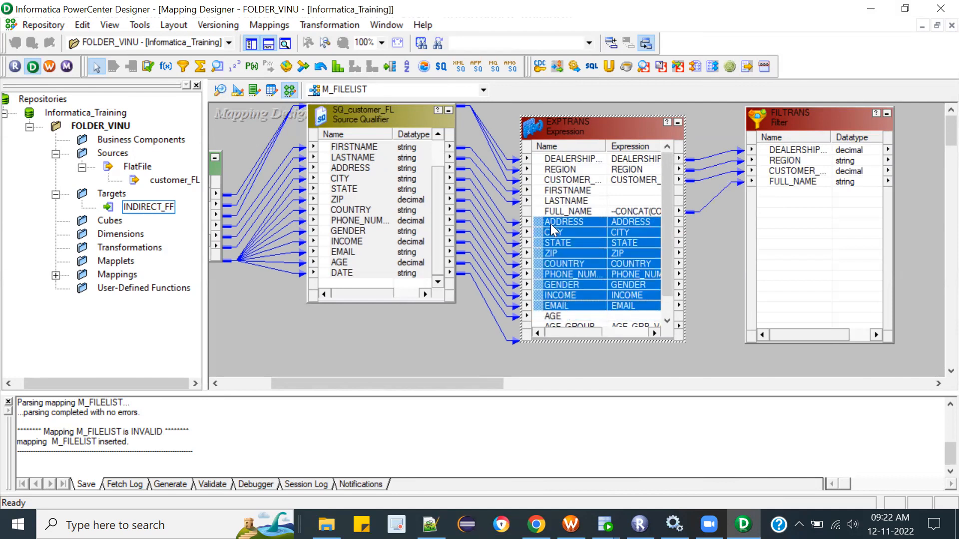
drag(547, 220, 796, 199)
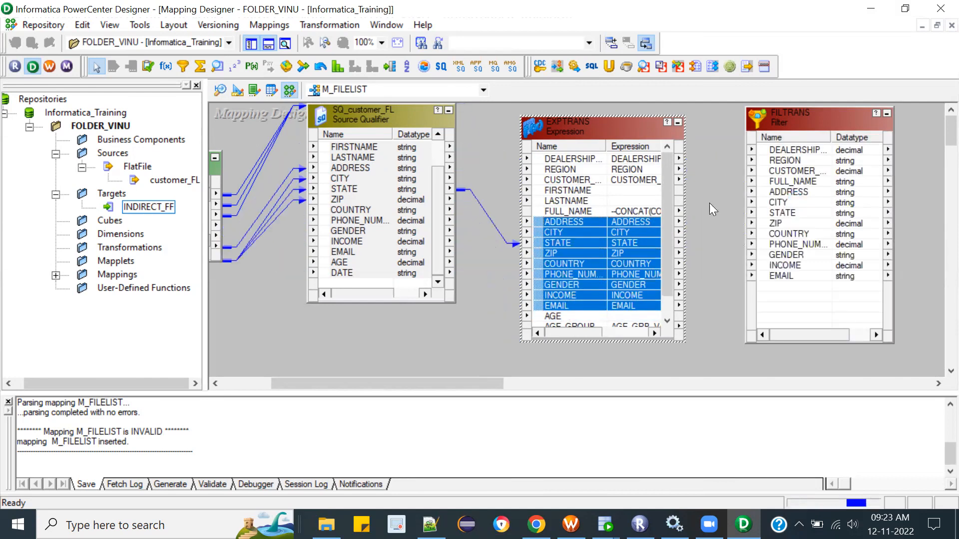
Step: Link the AGE_GROUP and DATE ports from EXPTRANS into FILTRANS and widen the expression's Name column to fit
drag(670, 212, 670, 224)
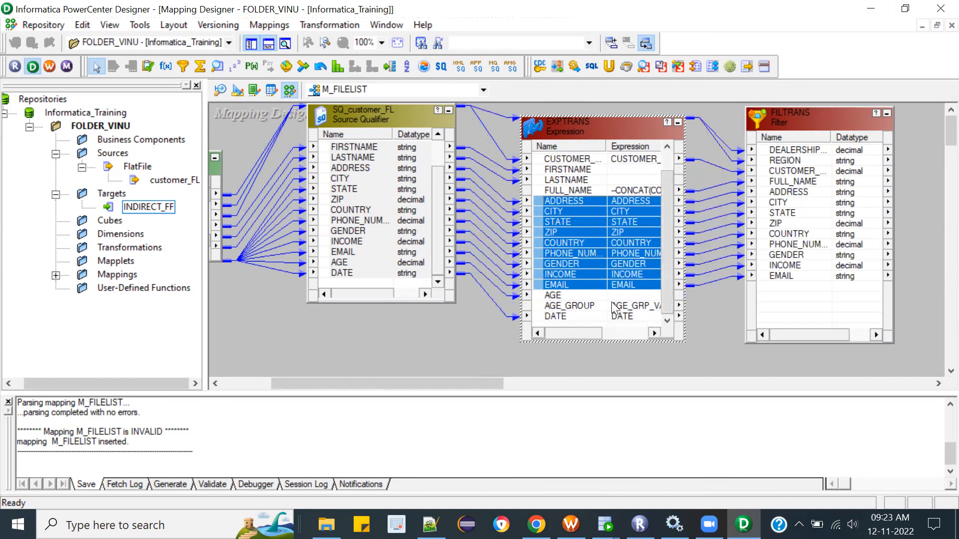
click(579, 306)
shift+click(574, 317)
drag(549, 304, 783, 293)
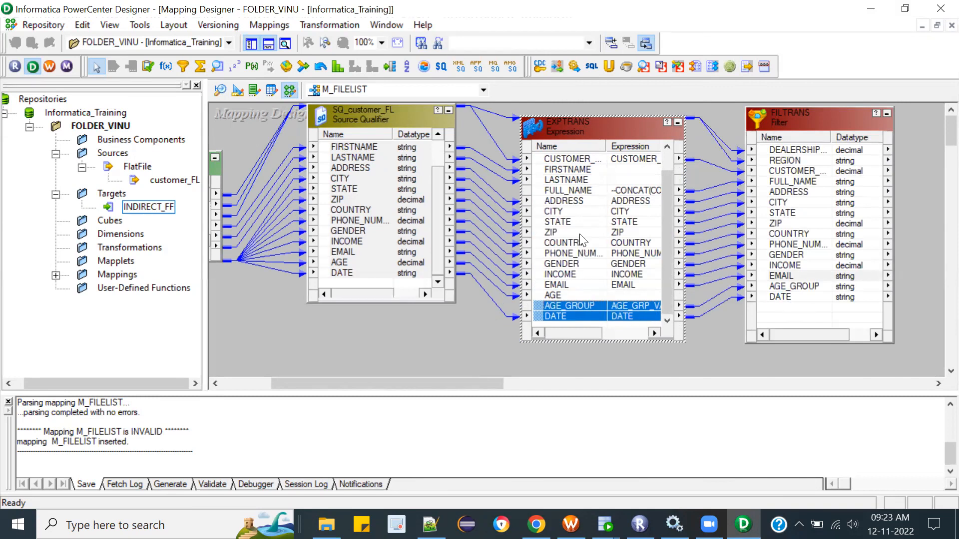
double_click(603, 147)
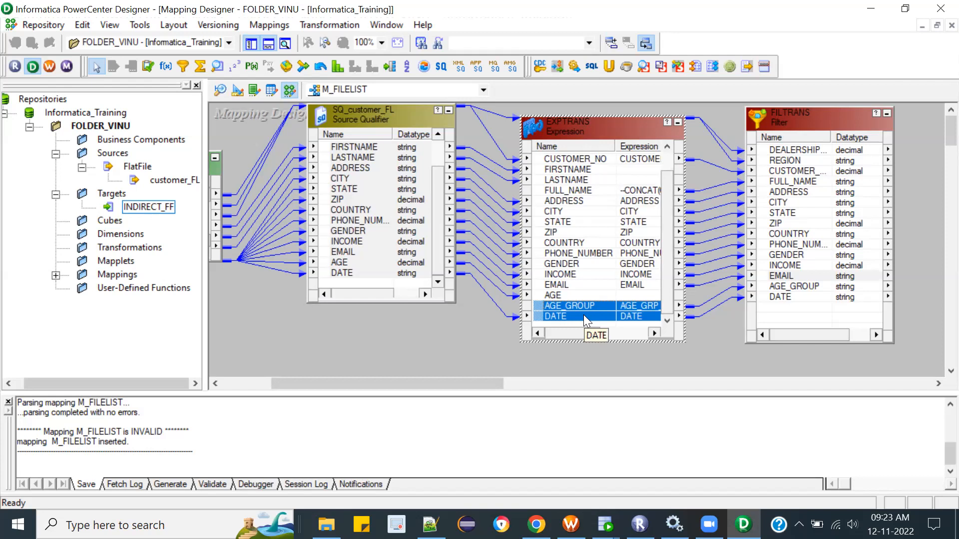
Step: Open the FILTRANS filter condition in the Expression Editor and clear its default TRUE formula
drag(467, 384, 537, 383)
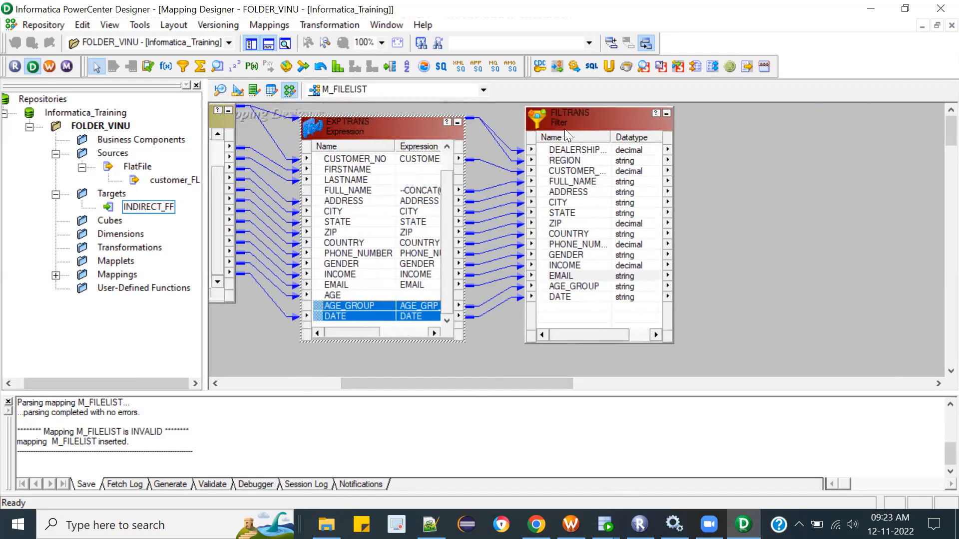
double_click(577, 118)
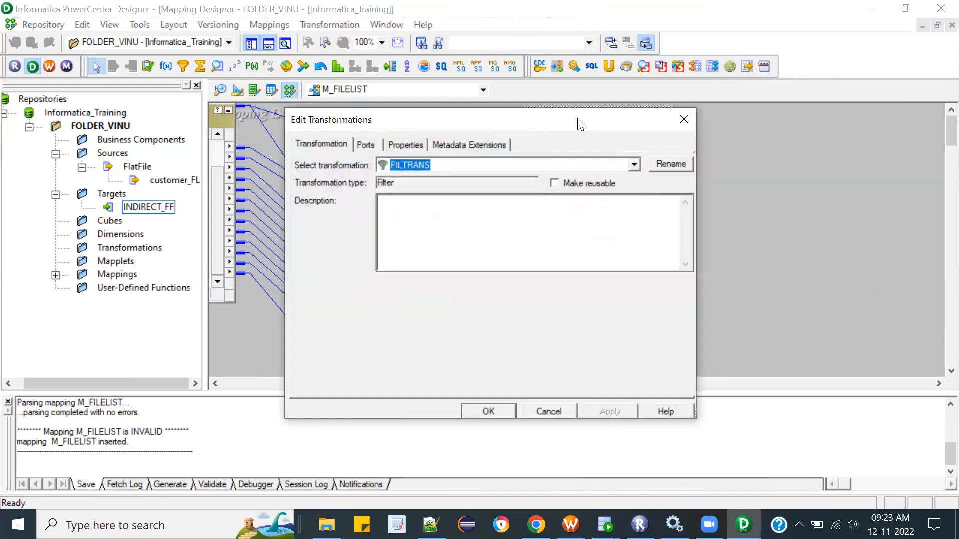
click(399, 146)
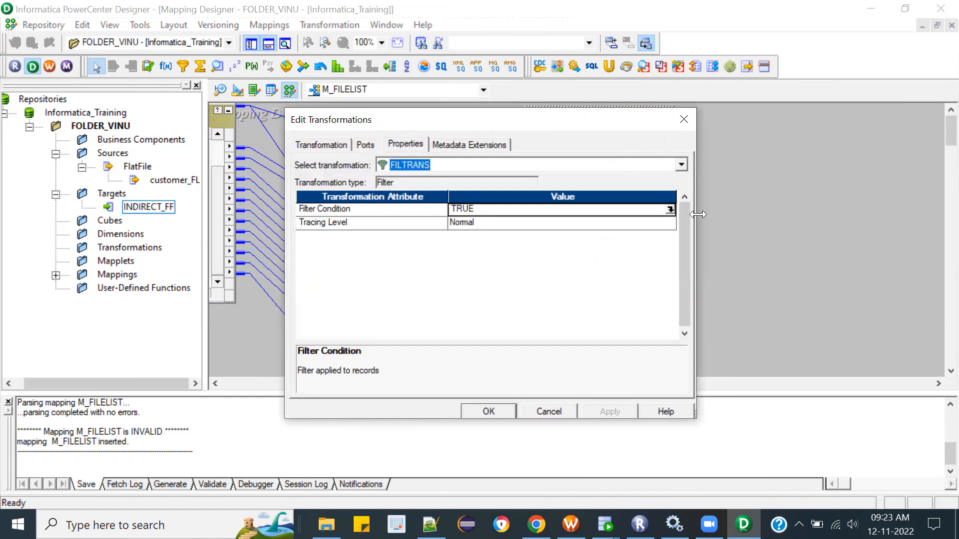
click(672, 209)
click(671, 209)
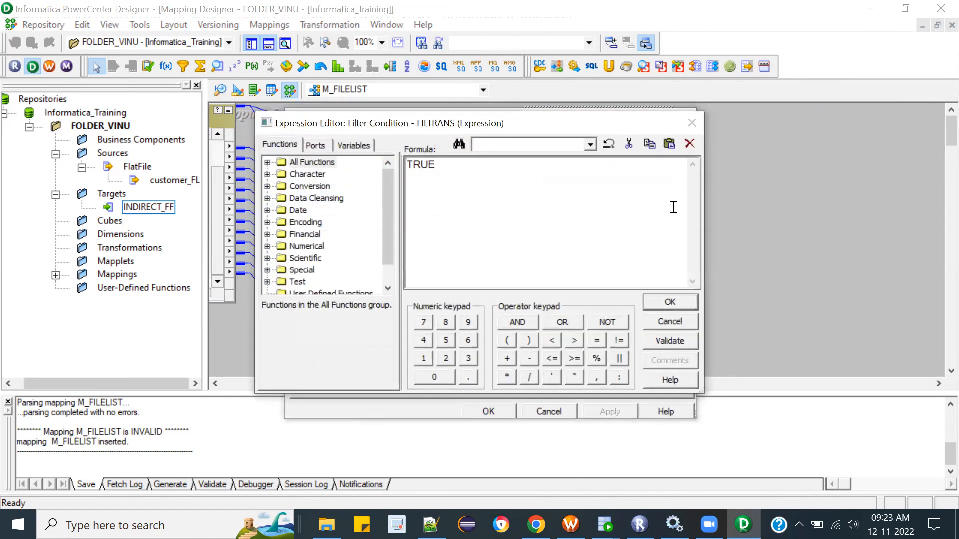
drag(463, 165, 288, 151)
key(Delete)
Step: Build the filter condition AGE_GROUP='YOUNGAGE' using the AGE_GROUP port of FILTRANS
click(314, 146)
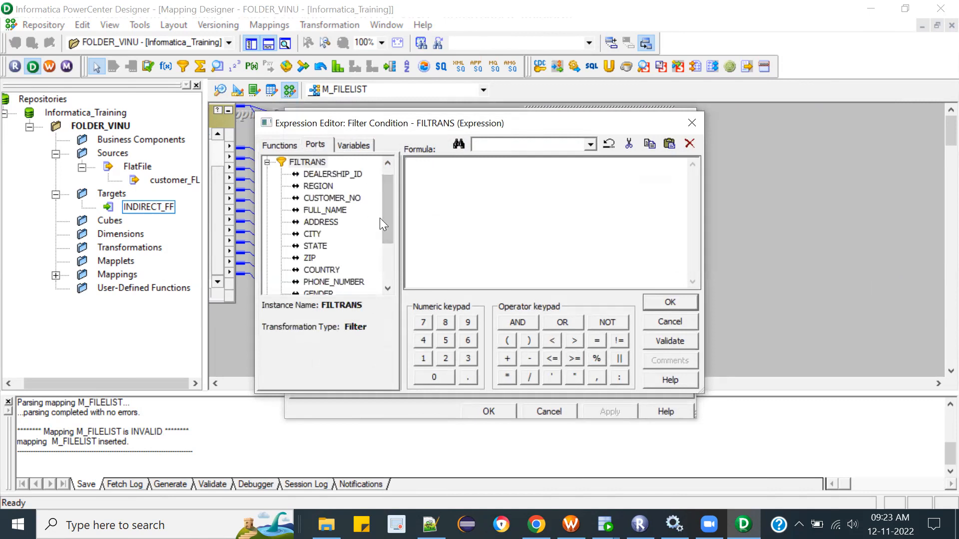
drag(389, 206, 387, 252)
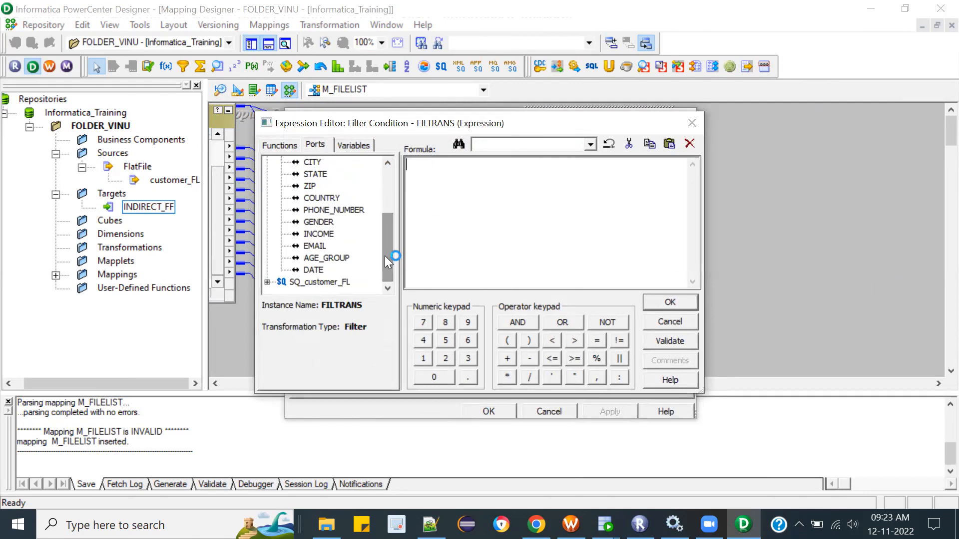
click(331, 257)
double_click(330, 257)
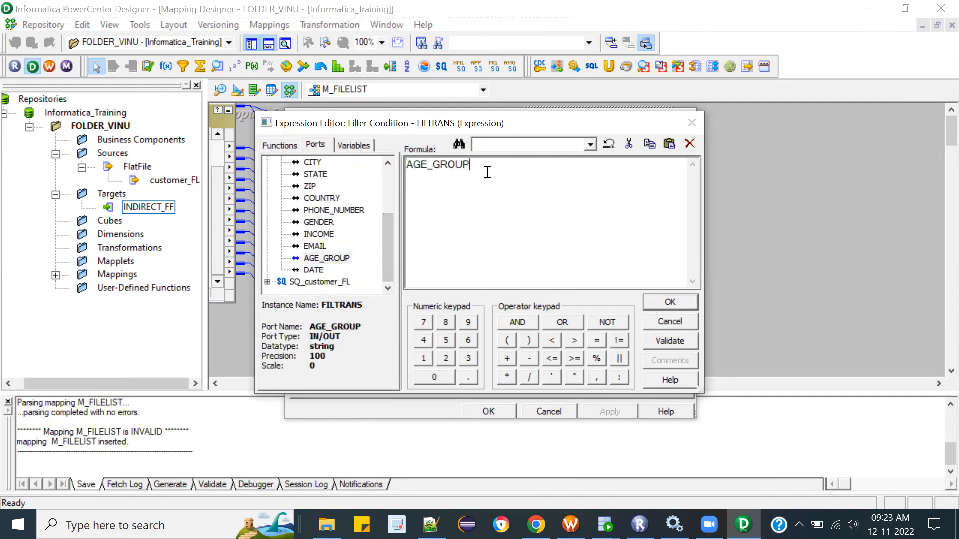
text(=')
text(YOUNGAGE')
Step: Validate the filter condition, accept it and apply the changes to FILTRANS
click(662, 335)
click(536, 289)
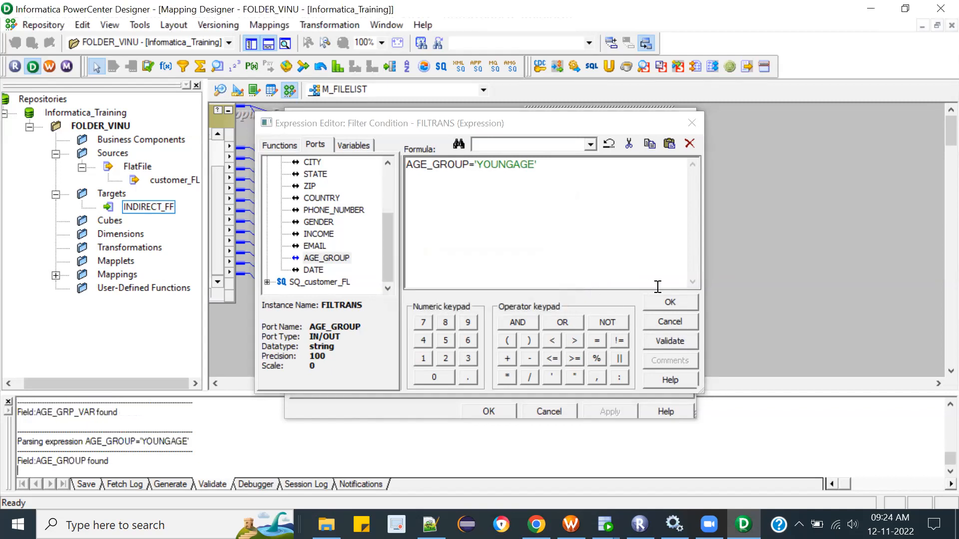
click(663, 301)
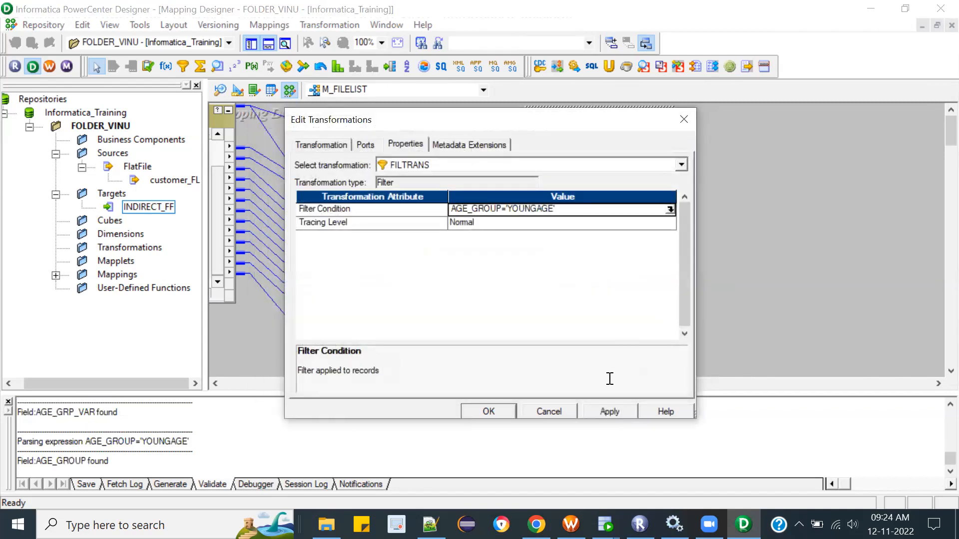
click(609, 413)
click(506, 408)
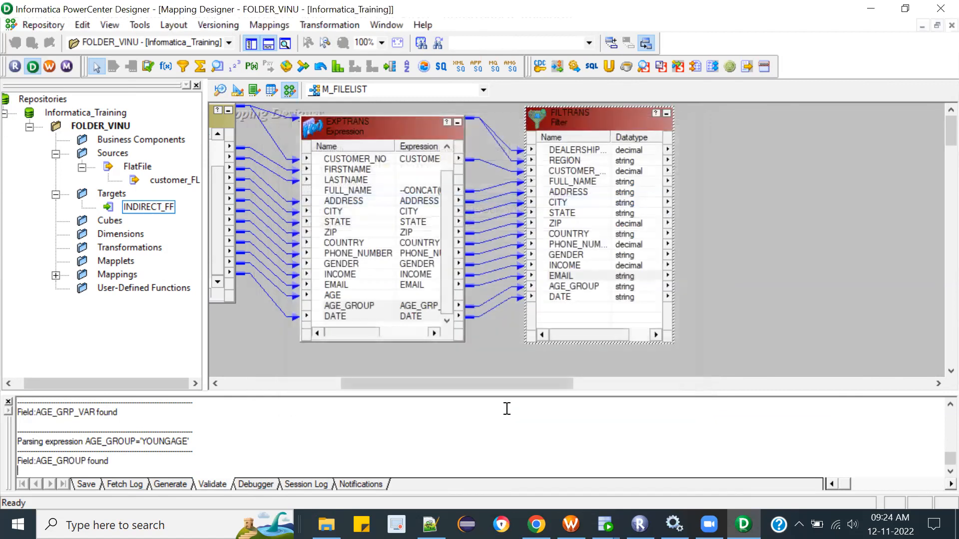
Step: Check the age-group labels in the AGE_GRP_VAR expression of EXPTRANS and close the transformation without changing it
double_click(409, 307)
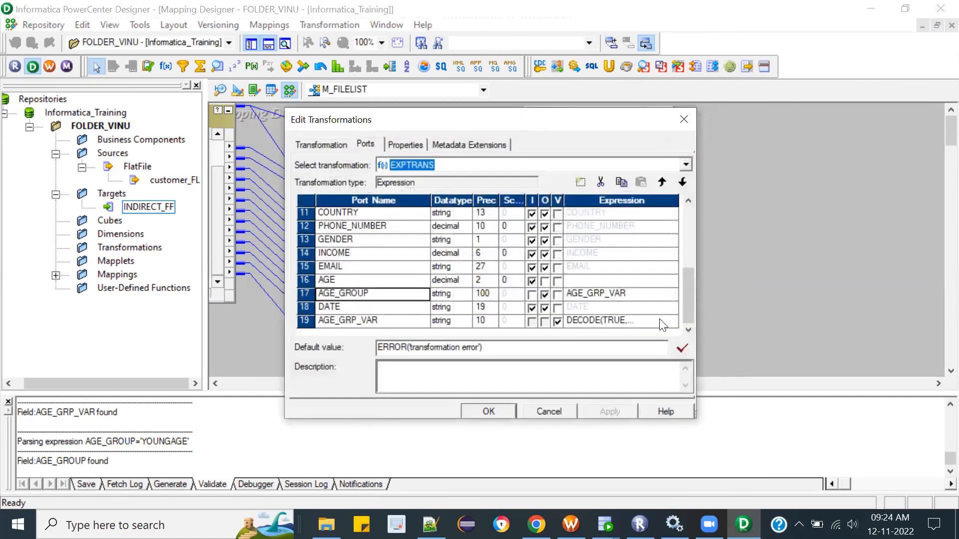
click(668, 321)
click(668, 320)
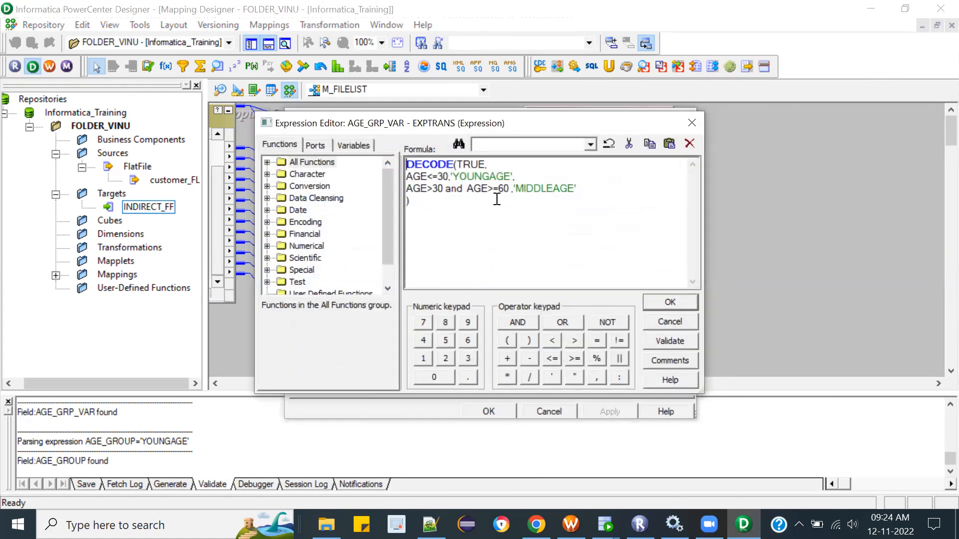
double_click(493, 179)
click(692, 120)
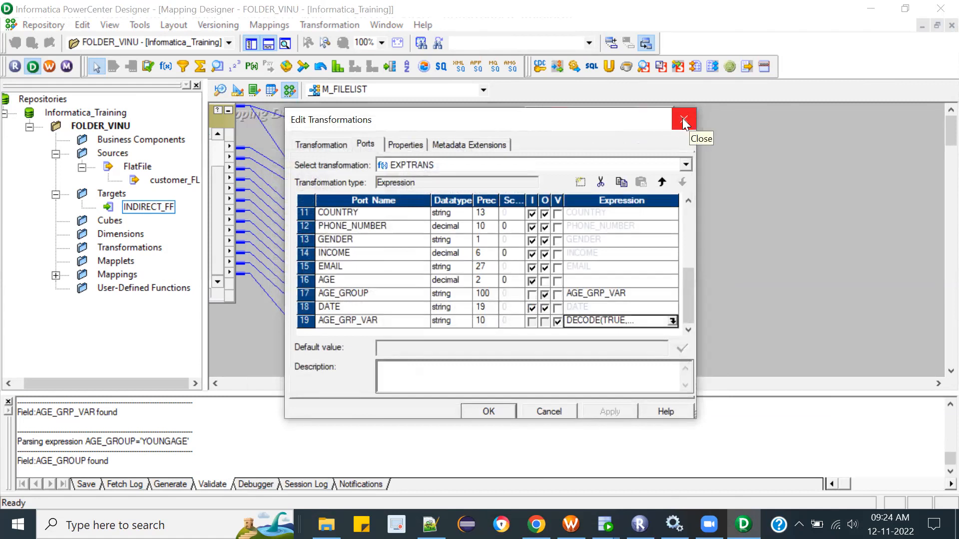
click(489, 411)
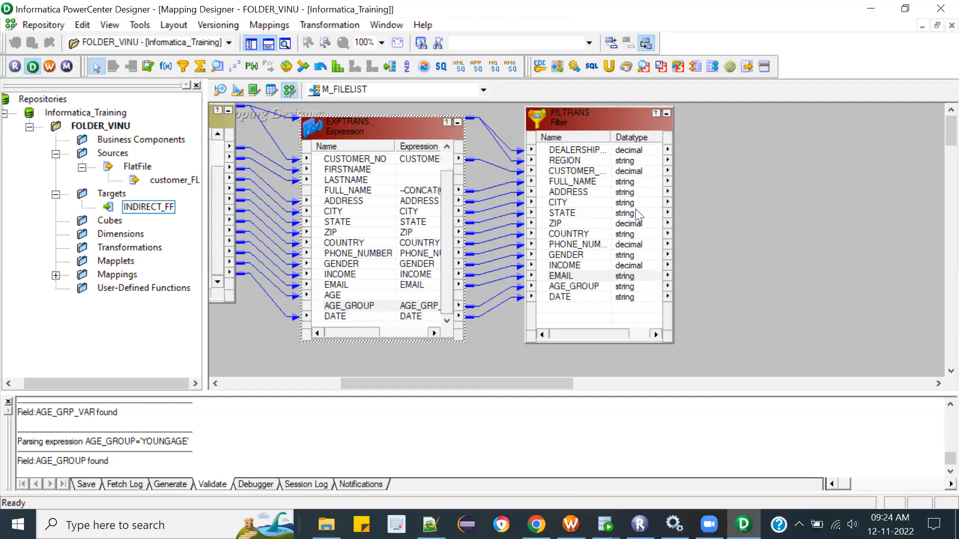
Step: Review the filter condition and metadata extensions of FILTRANS, then close it without changes
double_click(577, 121)
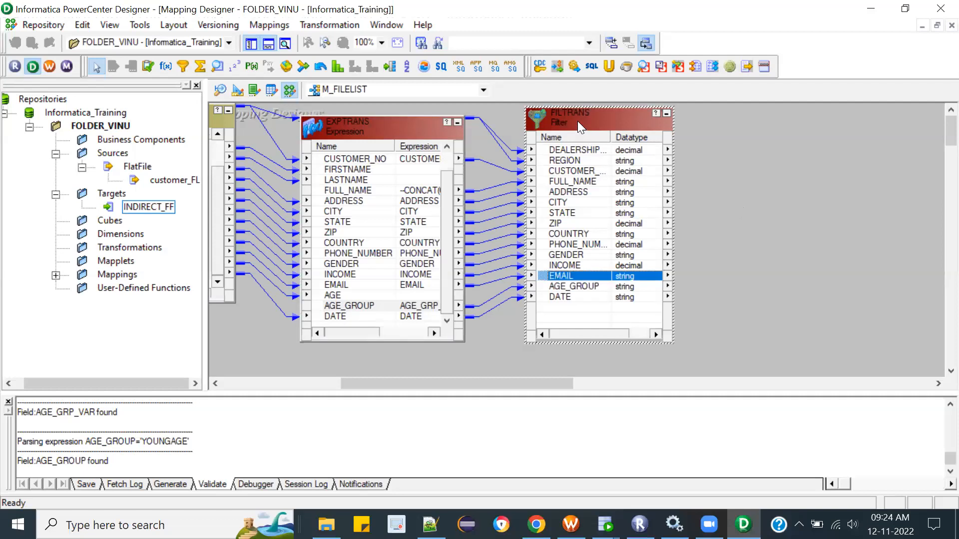
click(394, 145)
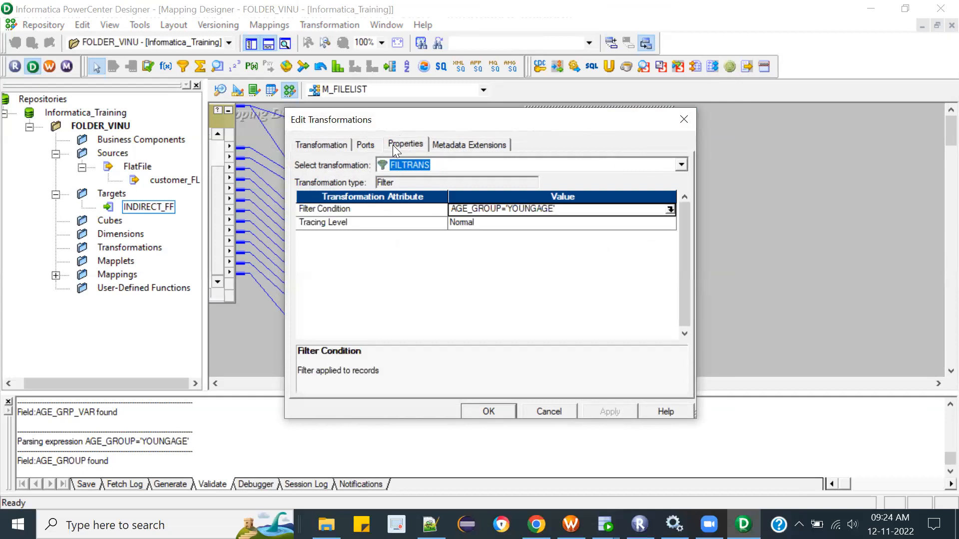
click(441, 148)
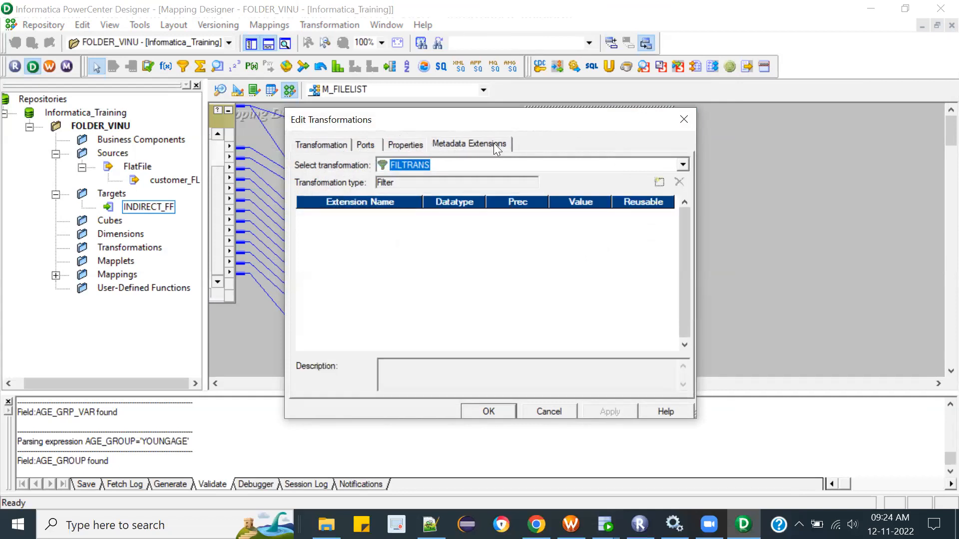
click(682, 123)
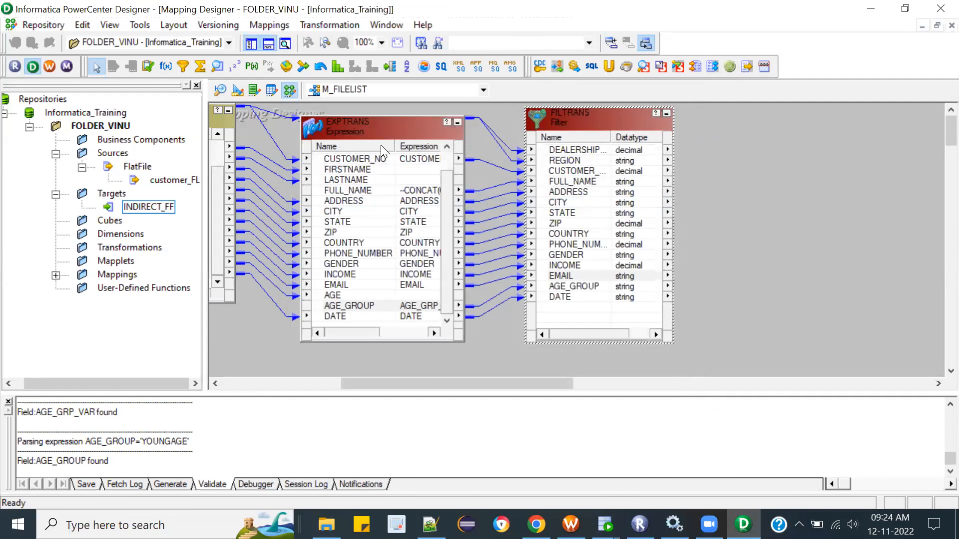
Step: Add the INDIRECT_FF target definition to the M_FILELIST mapping beside FILTRANS and enlarge it to show all its ports
click(146, 212)
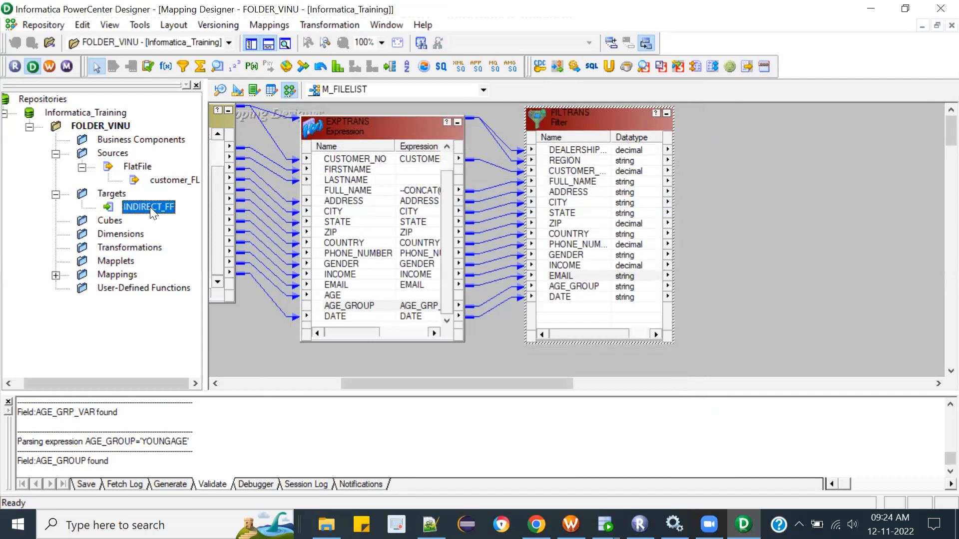
drag(150, 206, 842, 103)
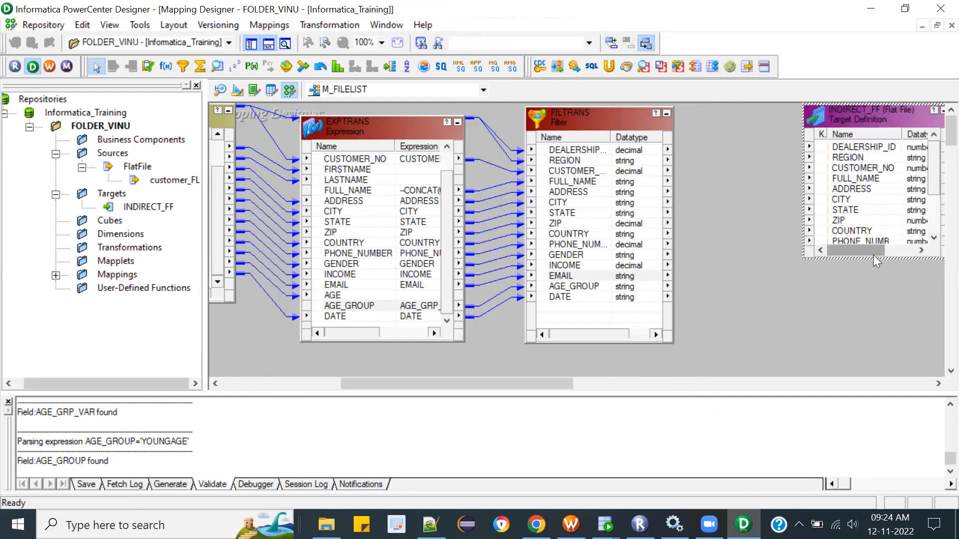
drag(872, 257, 880, 365)
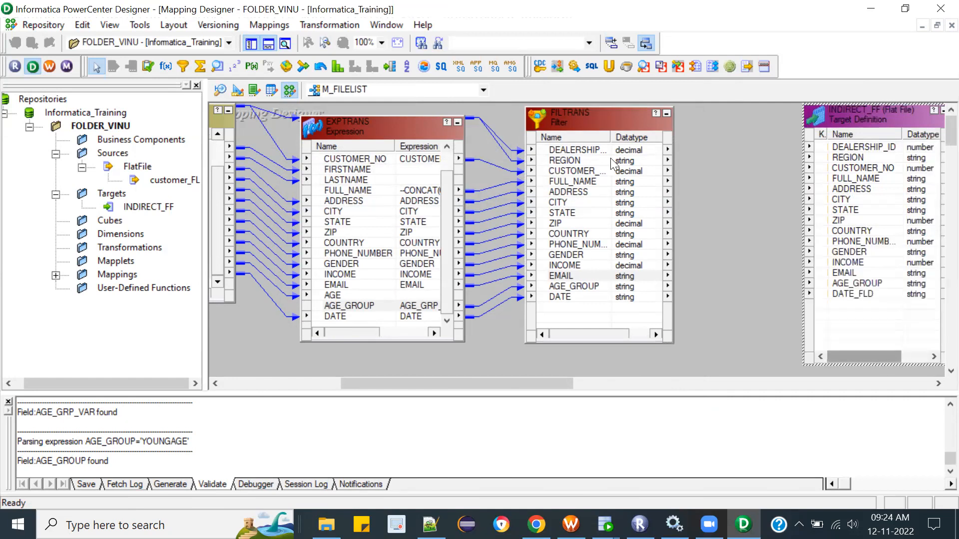
Step: Link all FILTRANS ports, DEALERSHIP_ID through DATE, to the matching INDIRECT_FF target ports
click(591, 151)
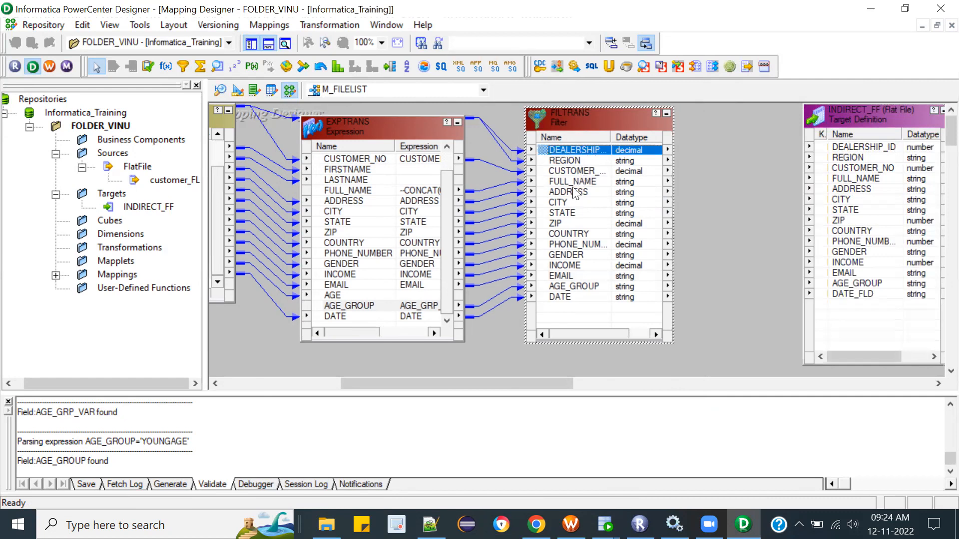
shift+click(571, 297)
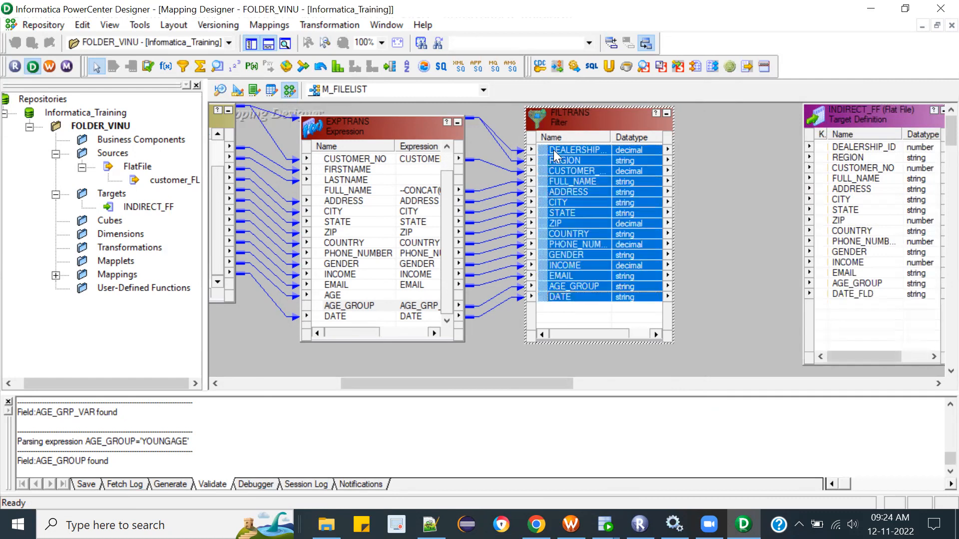
drag(555, 155, 852, 150)
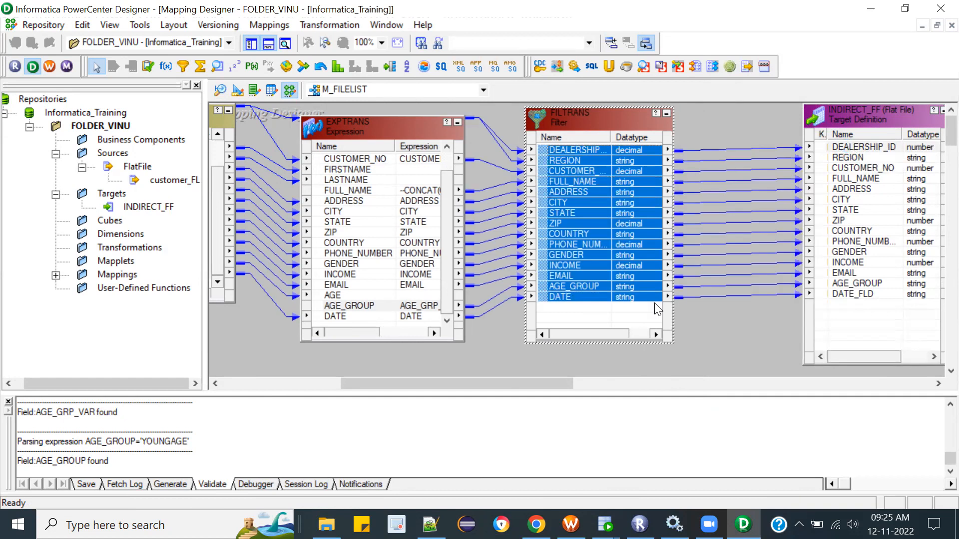
click(724, 348)
Step: Trace the forward link path of the ZIP port from FILTRANS
click(618, 252)
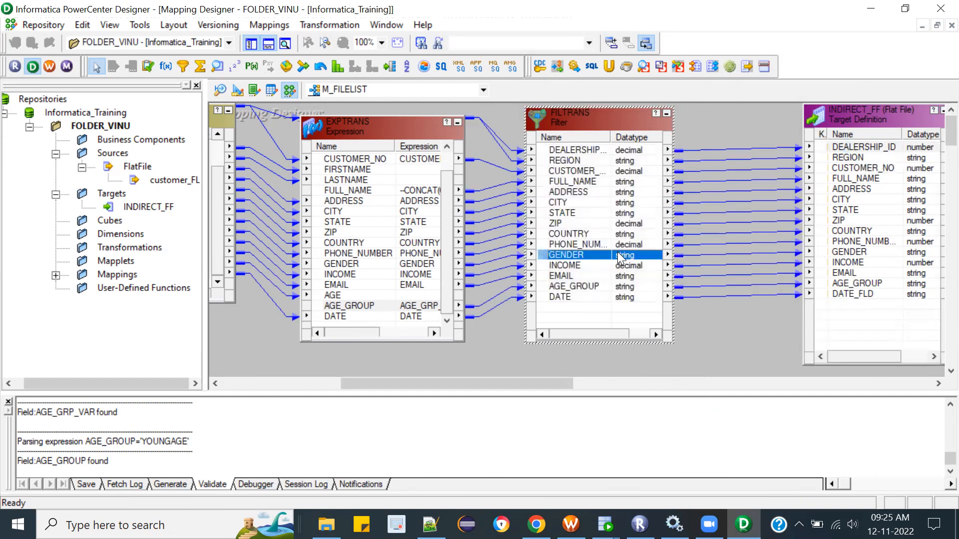
click(601, 218)
right_click(600, 217)
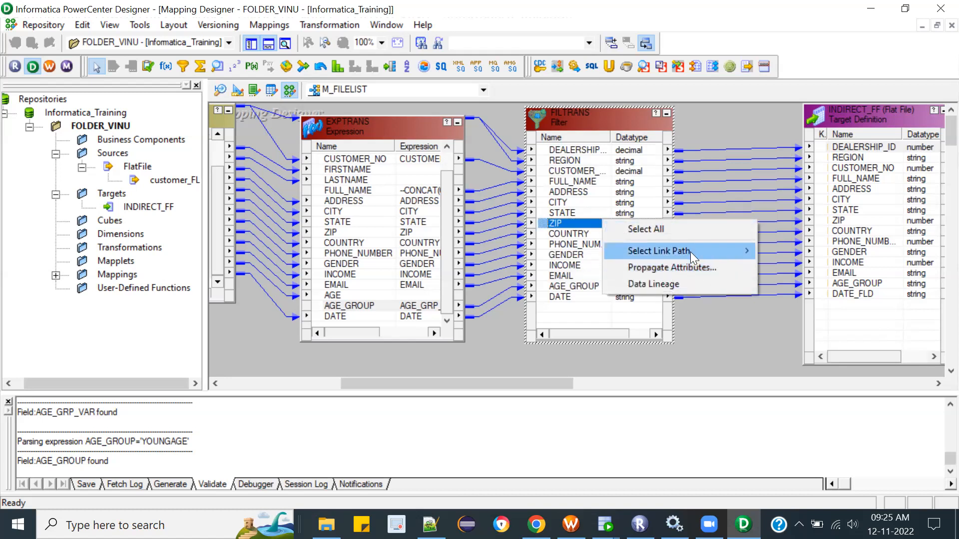
mouse_move(696, 250)
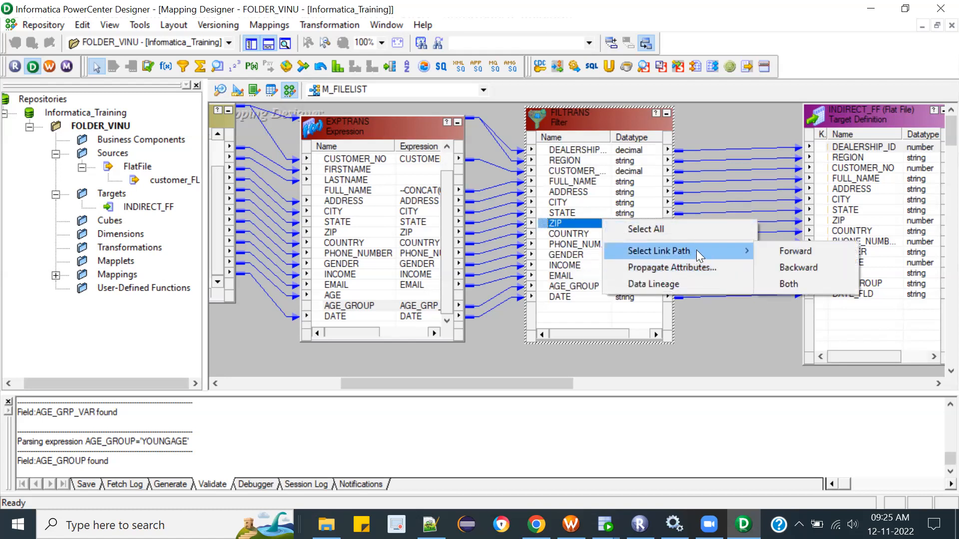
click(806, 251)
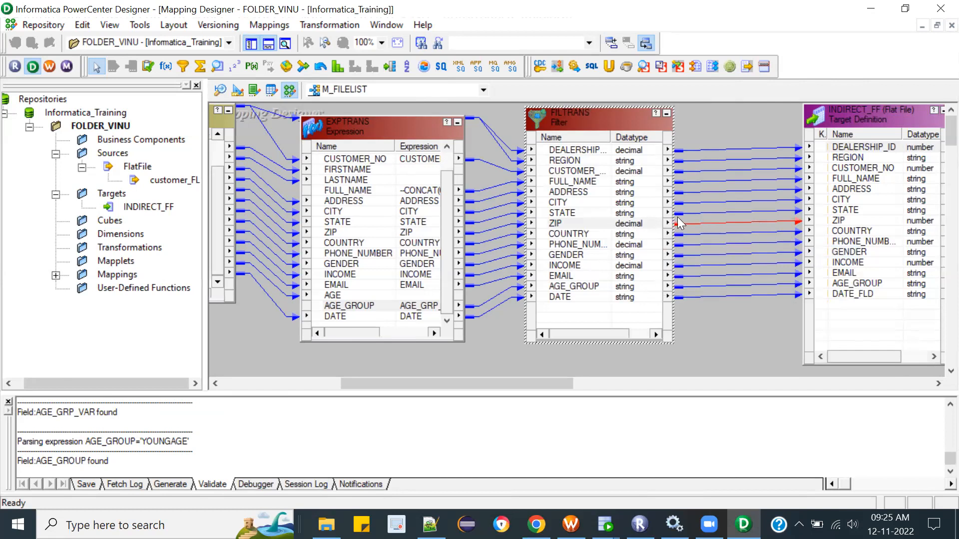
Step: Trace the forward link path of the ADDRESS port from EXPTRANS
click(339, 201)
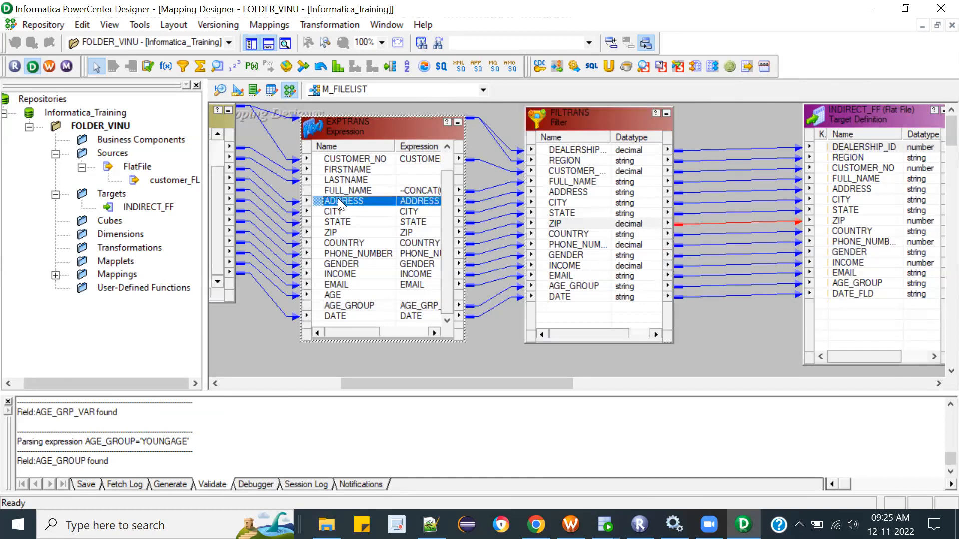
right_click(339, 200)
mouse_move(414, 229)
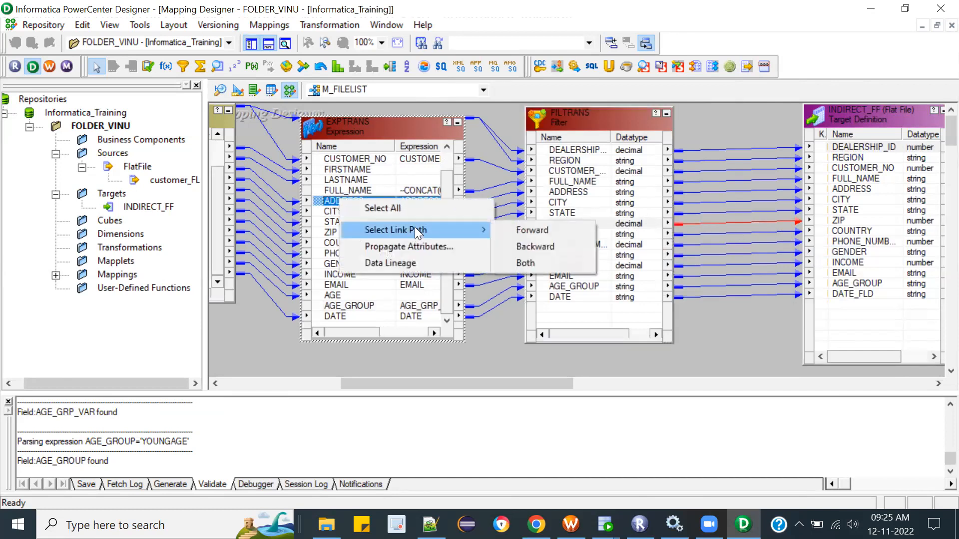
click(532, 231)
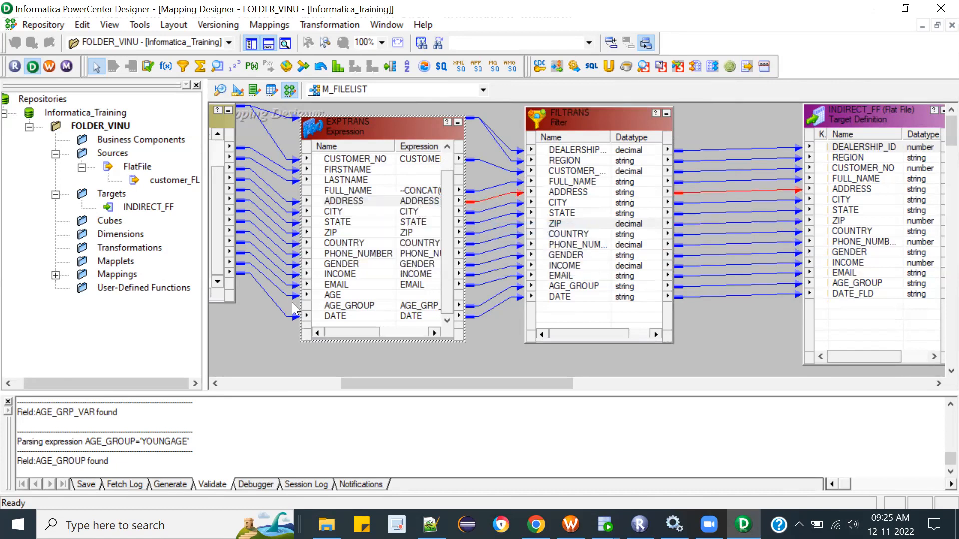
Step: Trace the forward link path of the AGE port from SQ_customer_FL through to the target
drag(355, 386, 268, 383)
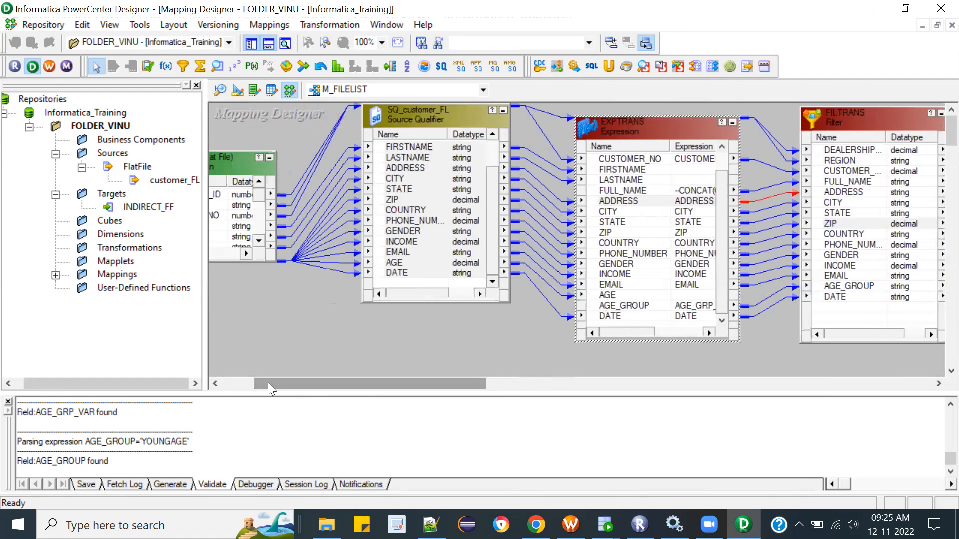
right_click(410, 197)
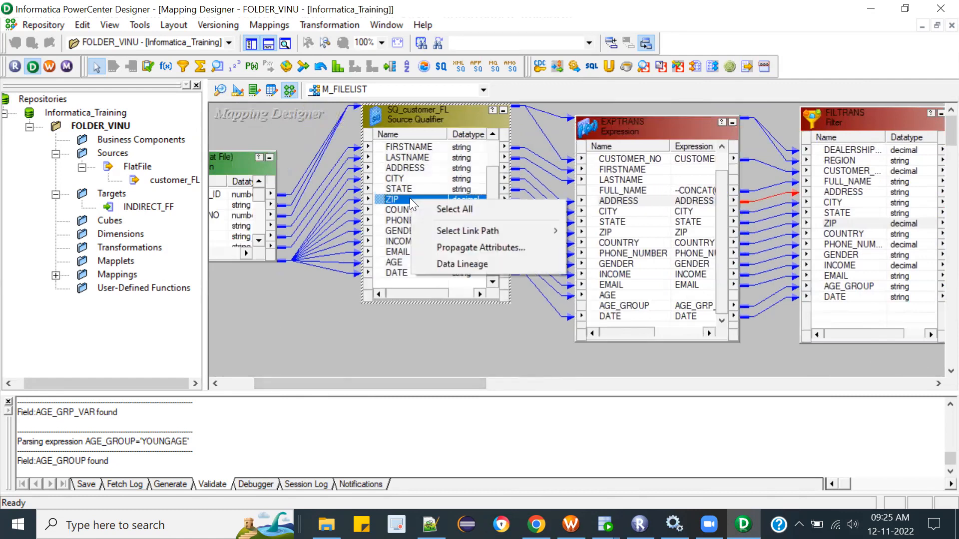
click(395, 261)
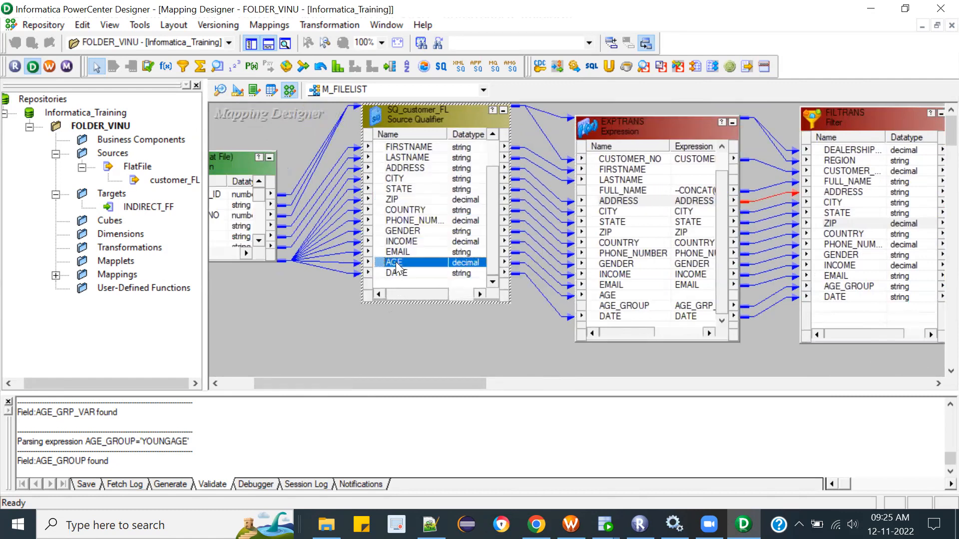
right_click(395, 262)
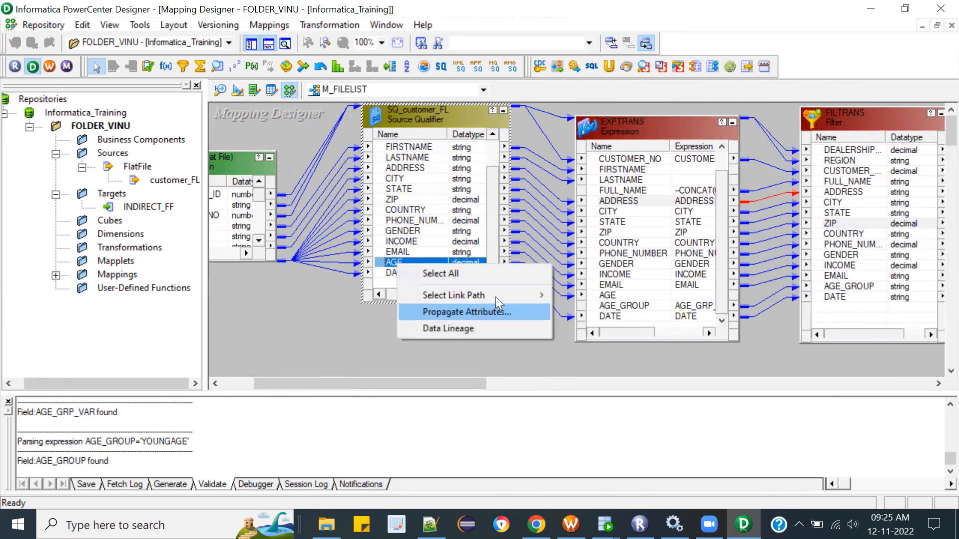
mouse_move(497, 292)
click(608, 294)
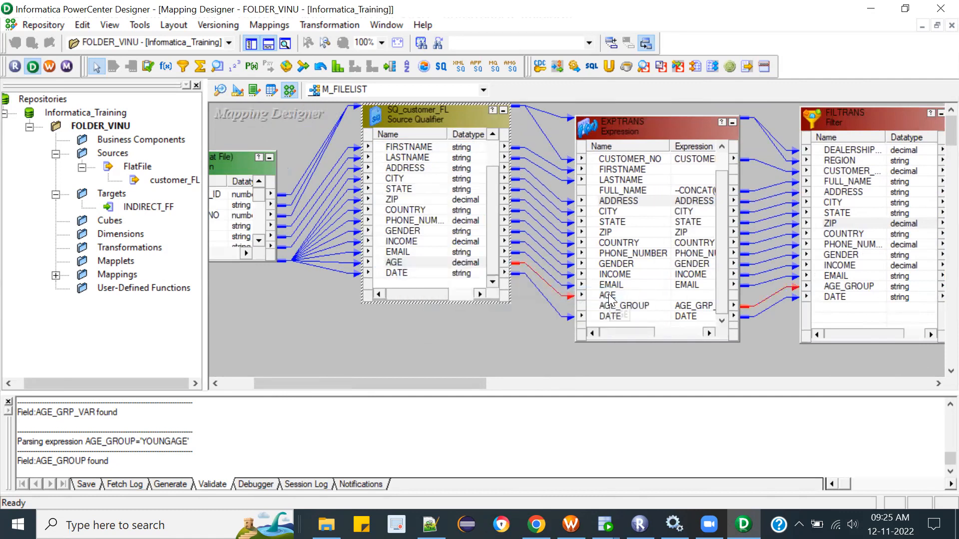
drag(443, 381, 511, 369)
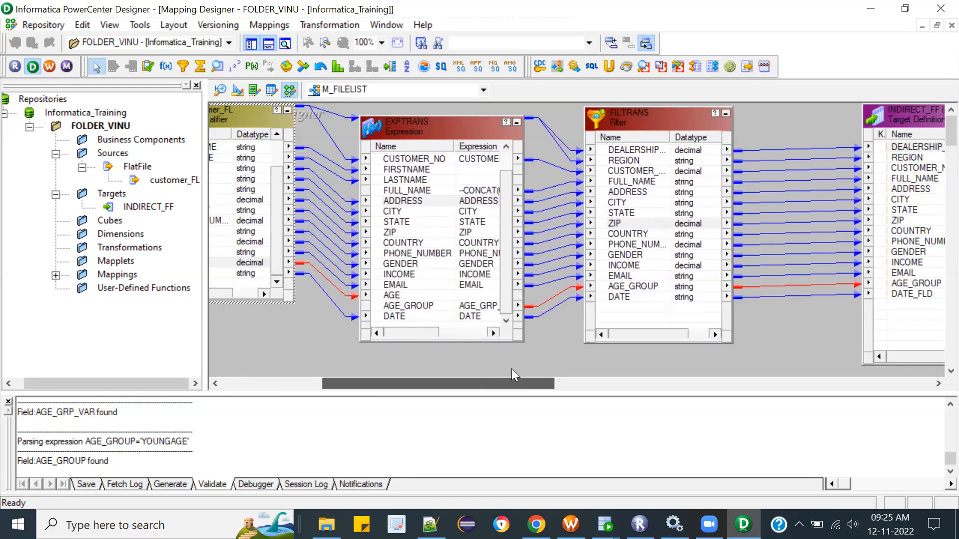
drag(512, 369, 514, 368)
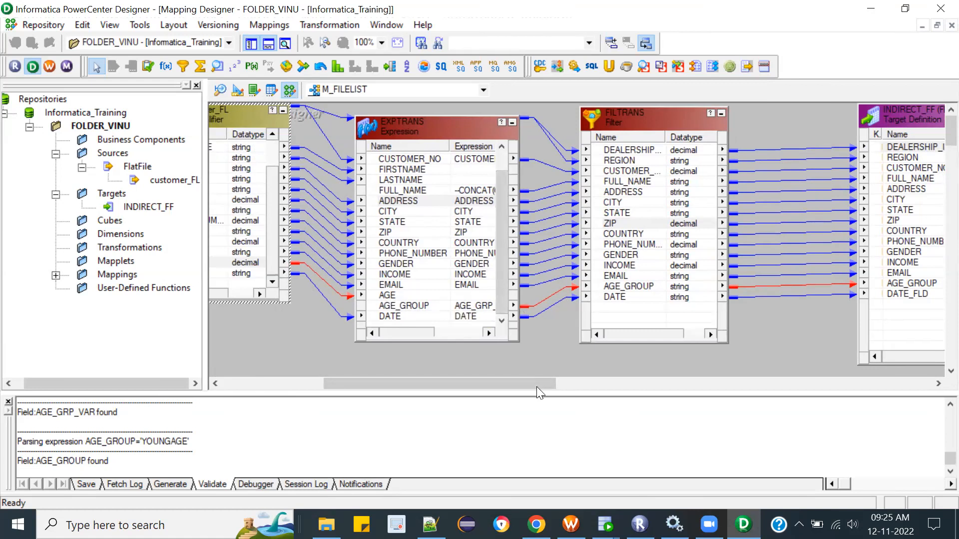
mouse_move(529, 383)
mouse_down()
mouse_move(608, 382)
mouse_move(524, 382)
mouse_up()
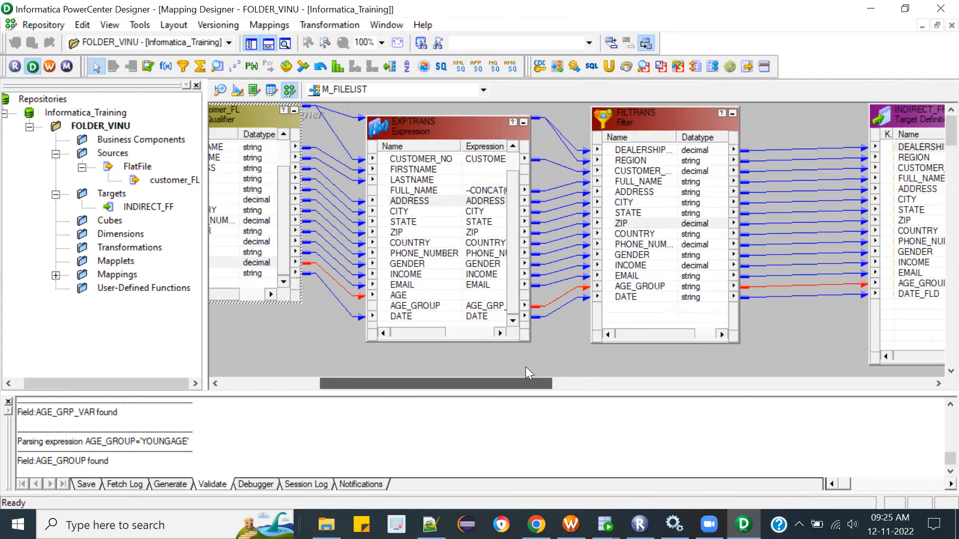
Step: Move the customer_FL source definition higher in the mapping and save M_FILELIST
drag(428, 344, 402, 342)
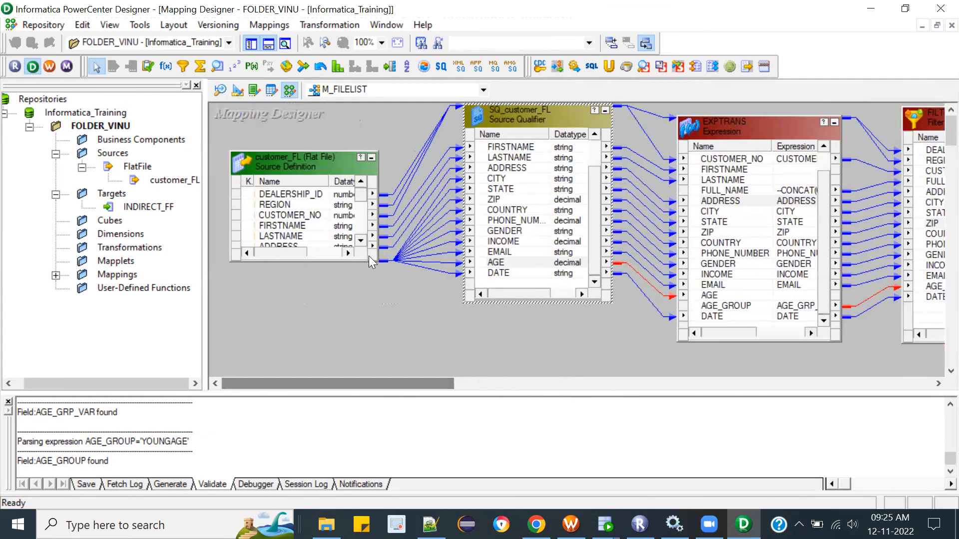
drag(301, 151, 299, 103)
drag(346, 380, 570, 360)
key(ctrl+s)
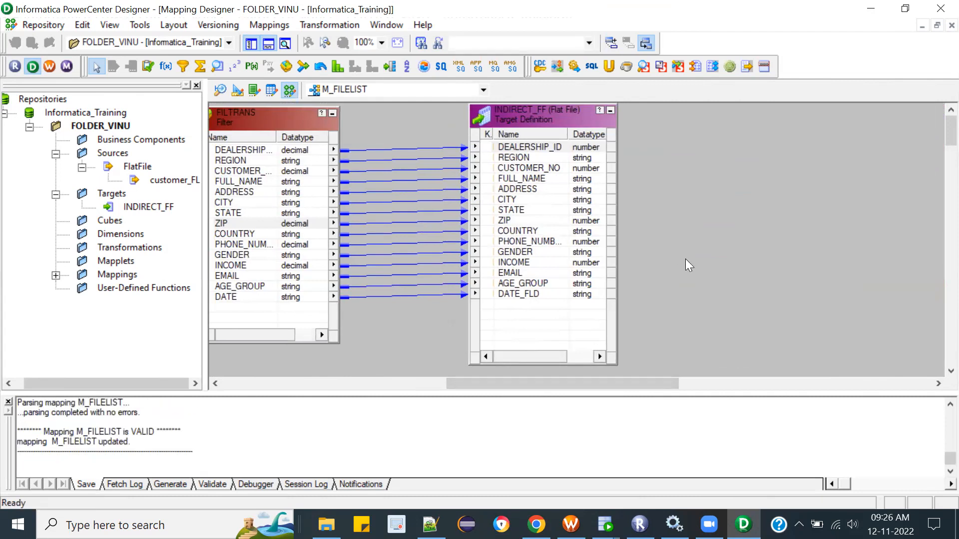
Step: Generate a workflow with a non-reusable session from M_FILELIST, using Informatica_IS_Training and the prefixes wf and s
click(52, 64)
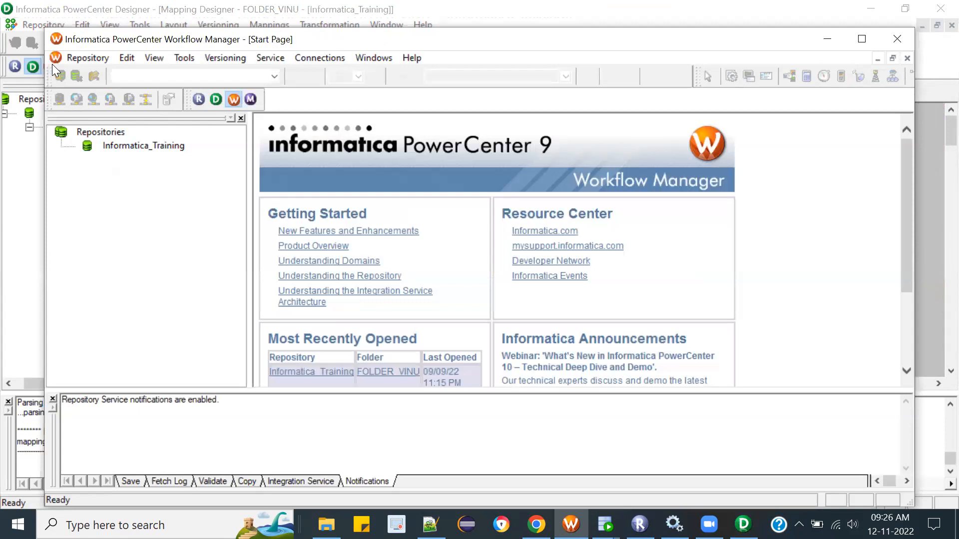
click(893, 38)
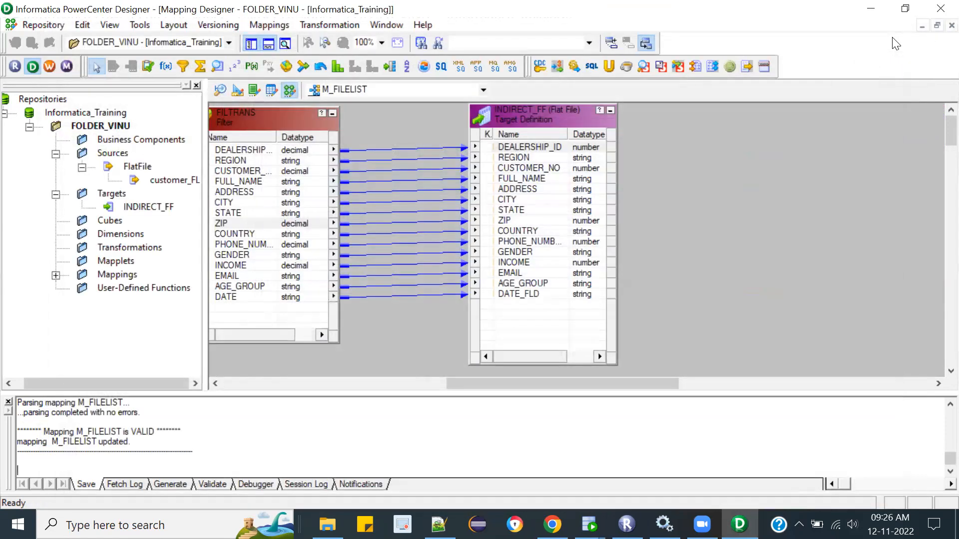
click(261, 26)
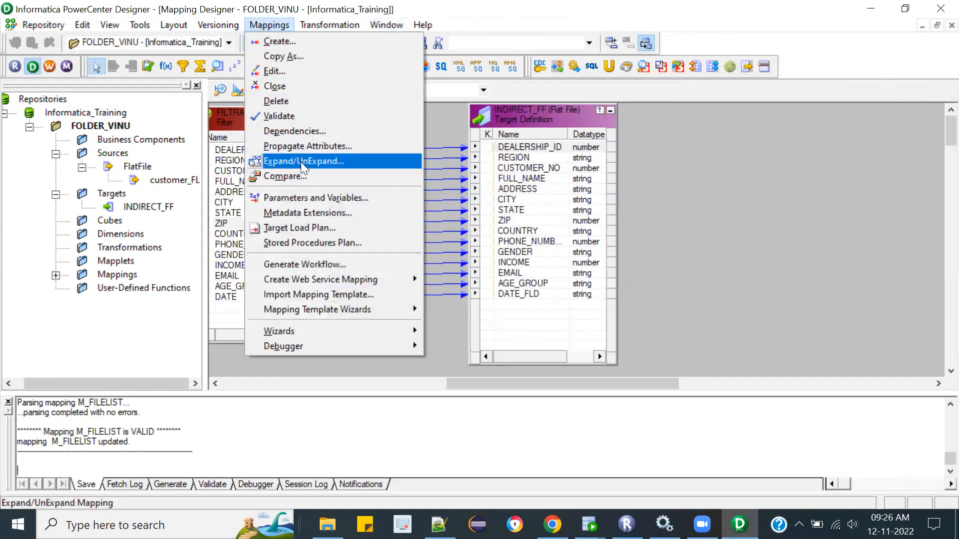
click(326, 263)
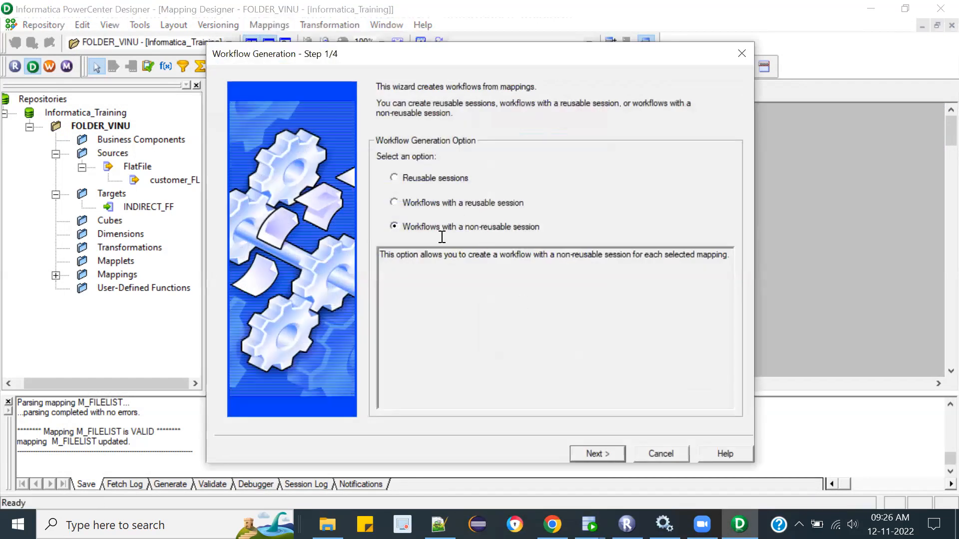
click(606, 453)
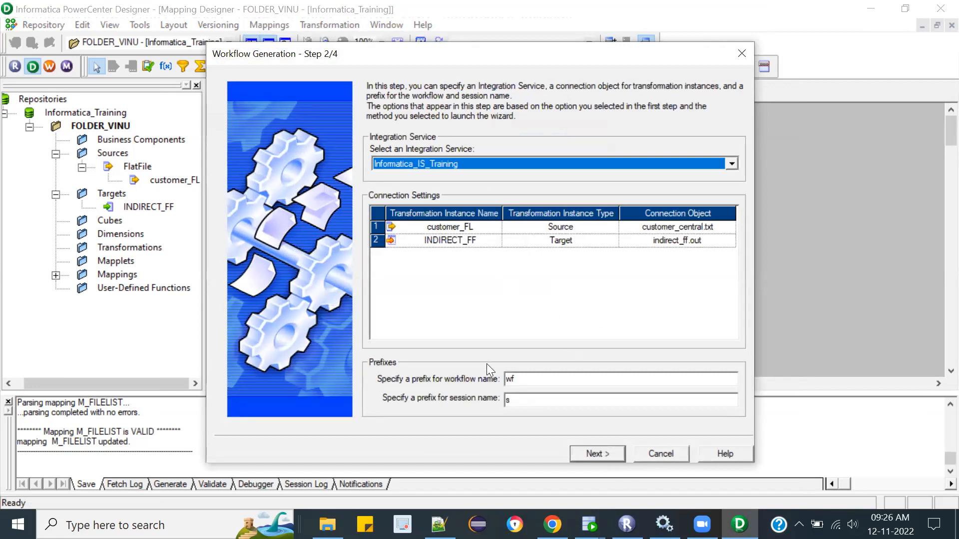
click(597, 454)
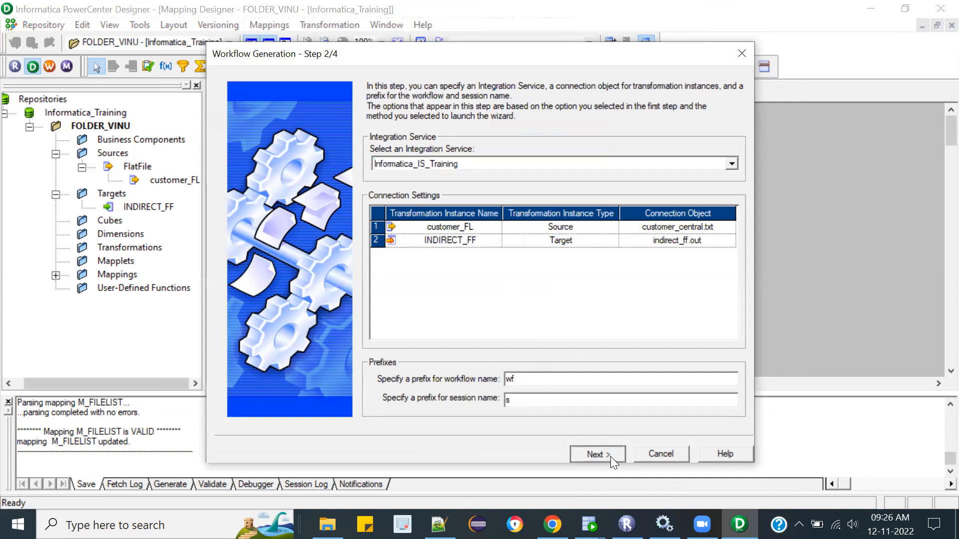
click(597, 454)
click(605, 453)
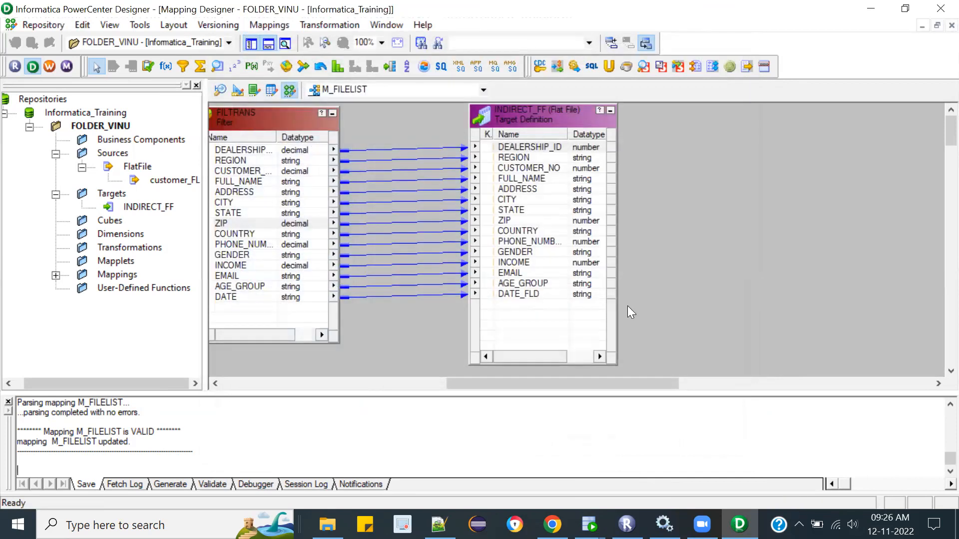
Step: Switch to Workflow Manager, dismiss the startup tip, maximize the window and select wf_M_FILELIST among the FOLDER_VINU workflows
click(51, 66)
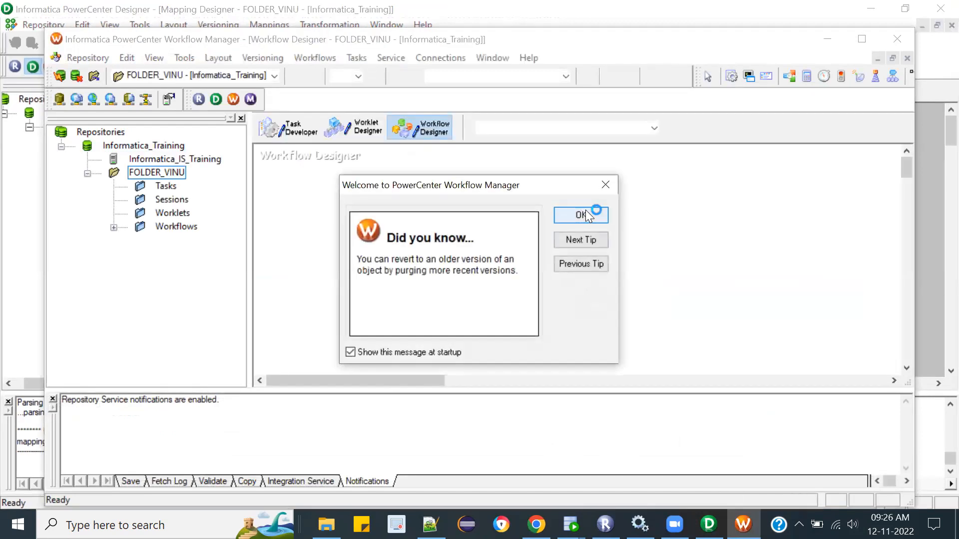
click(592, 212)
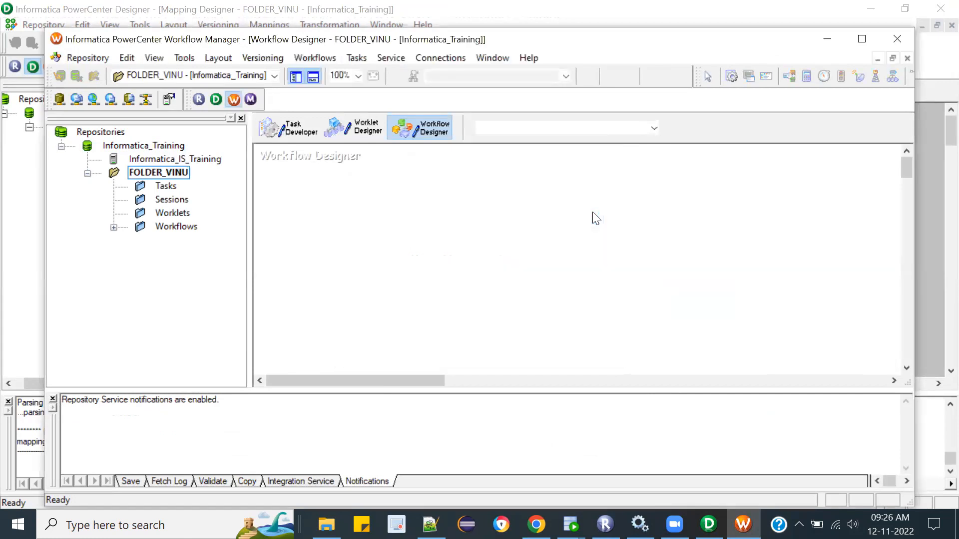
click(861, 39)
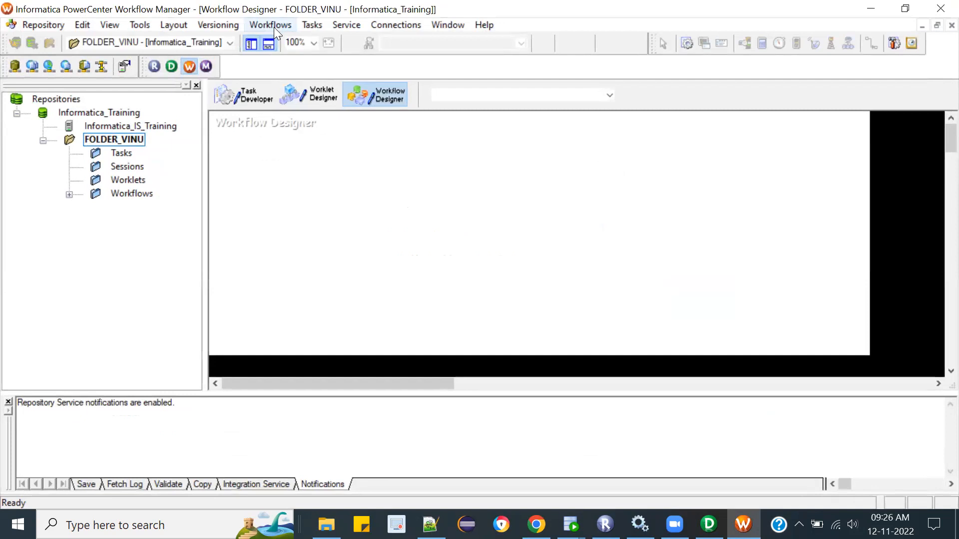
click(68, 195)
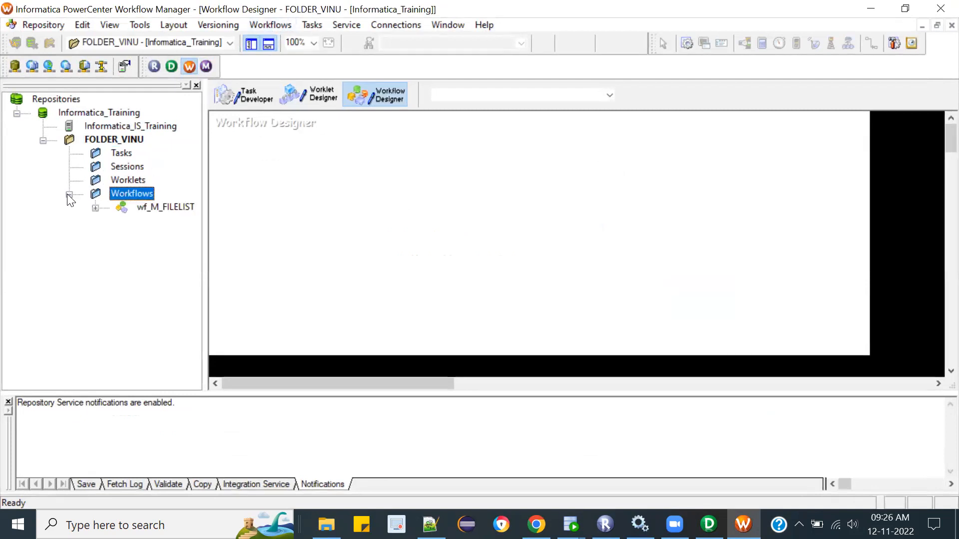
click(169, 207)
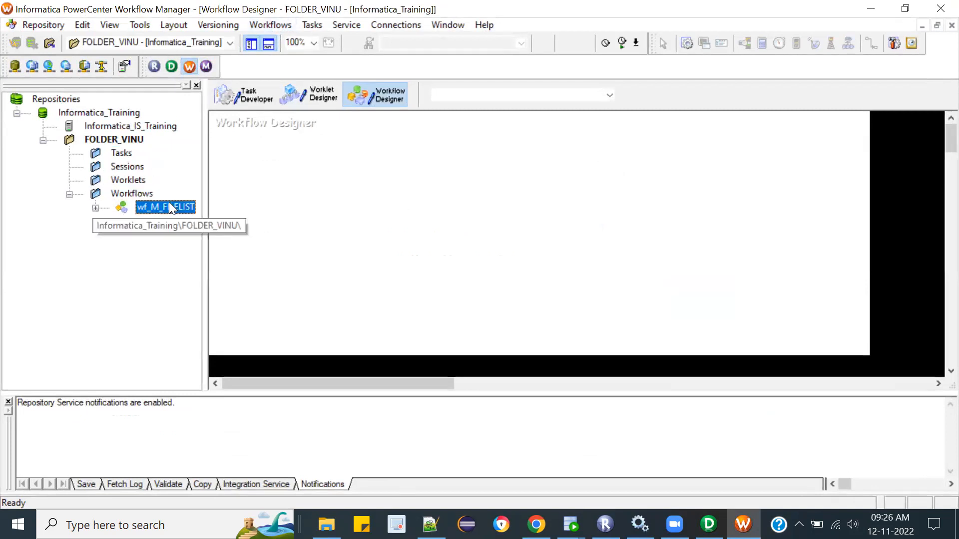
Step: Open wf_M_FILELIST in the Workflow Designer and bring up the s_M_FILELIST session's mapping settings for the SQ_customer_FL source
right_click(170, 205)
click(209, 249)
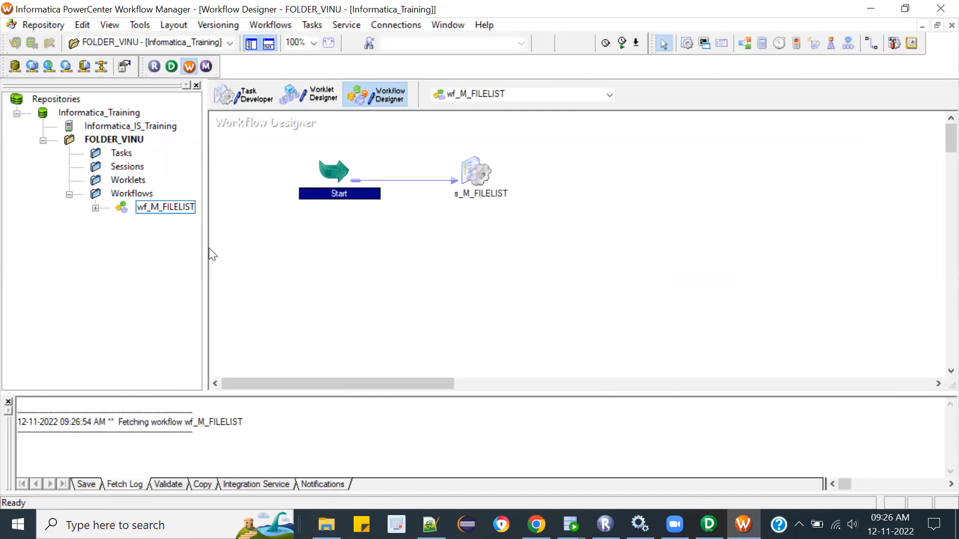
click(479, 174)
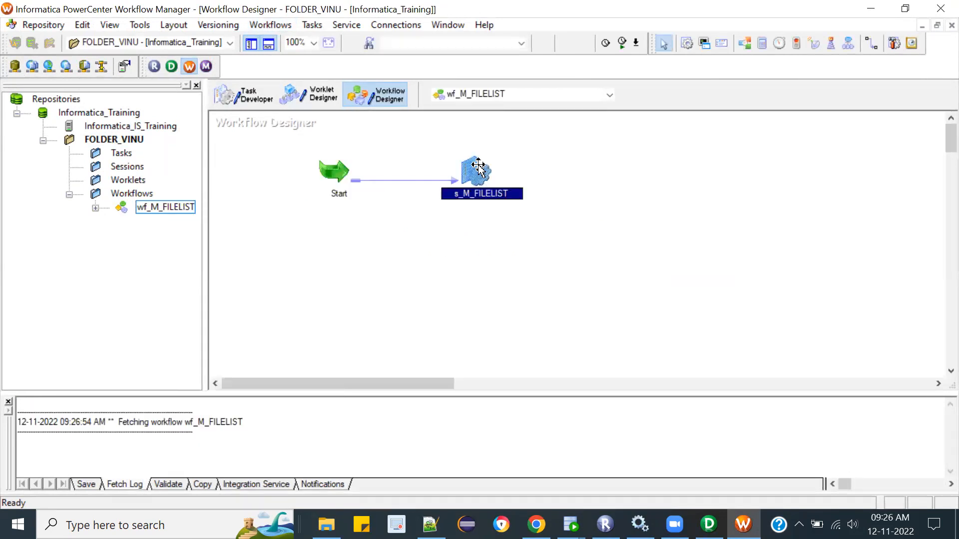
double_click(479, 164)
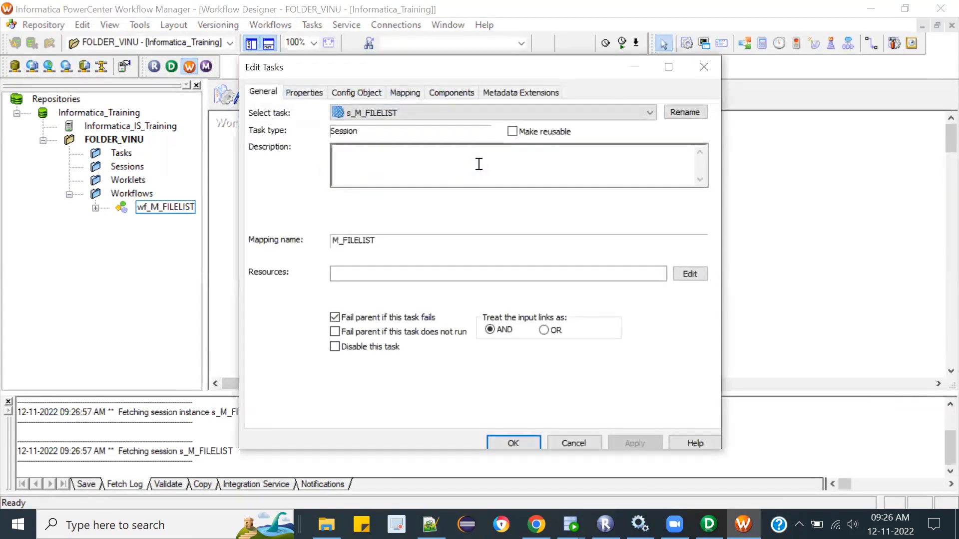
click(409, 92)
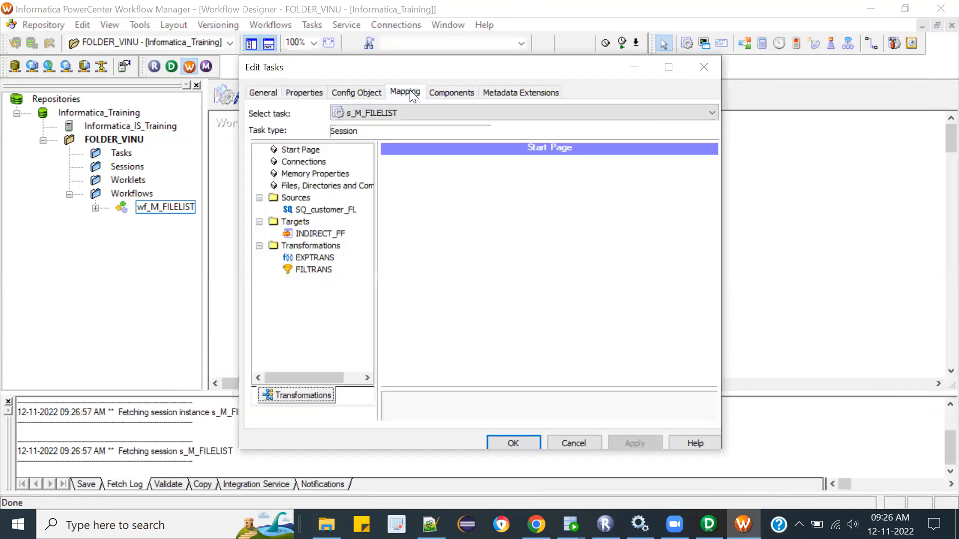
click(327, 210)
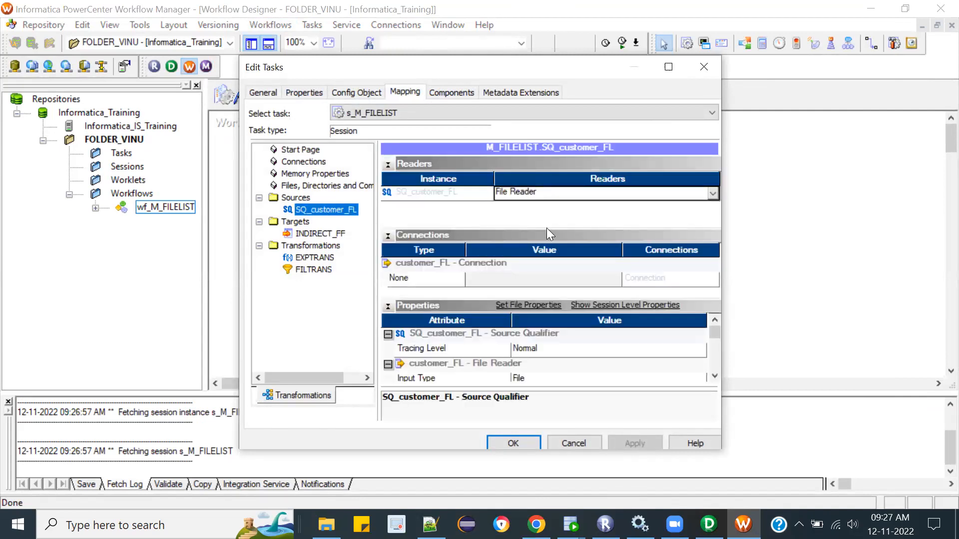
Step: Copy the Desktop\labfiles\FlatFiles folder's full path from File Explorer and set it as the source file directory of SQ_customer_FL
click(714, 375)
click(714, 375)
click(714, 375)
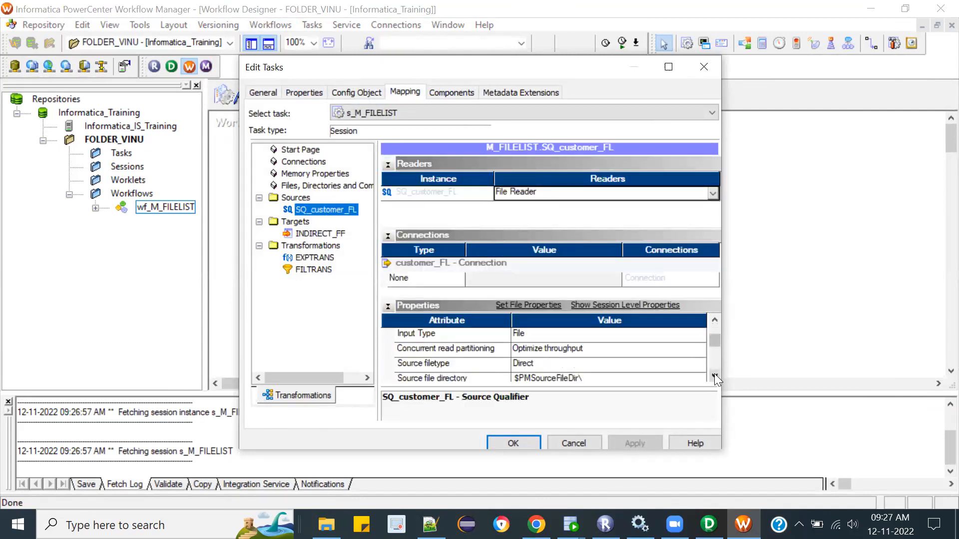
click(715, 376)
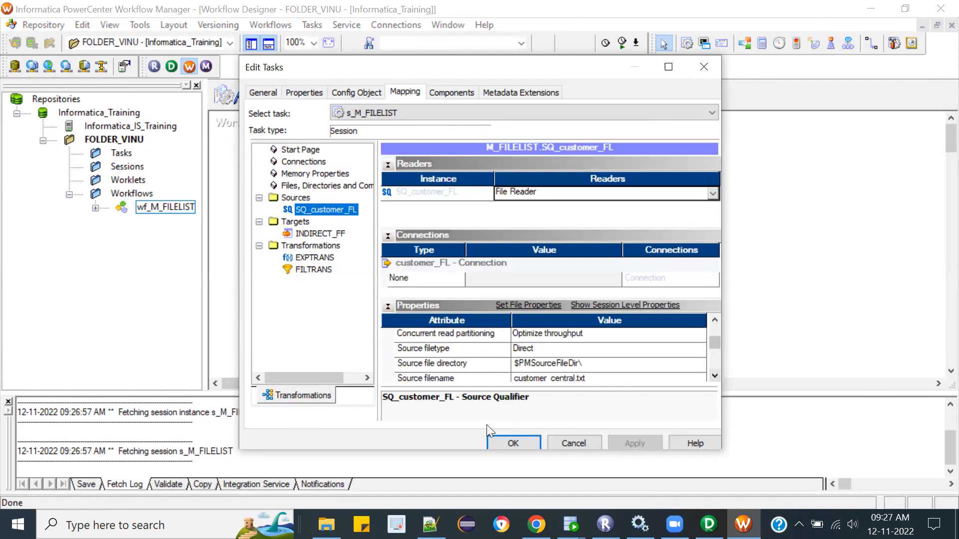
click(326, 524)
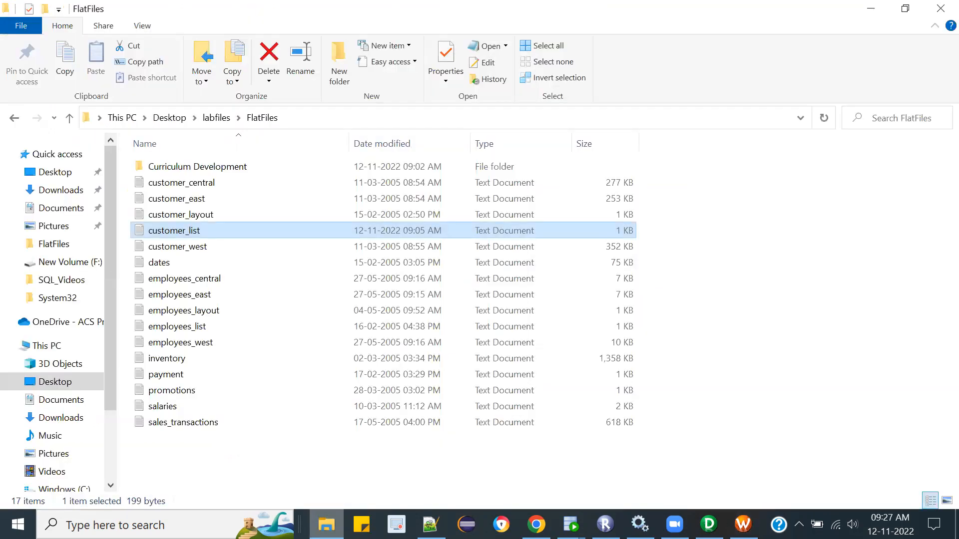
click(345, 114)
key(ctrl+c)
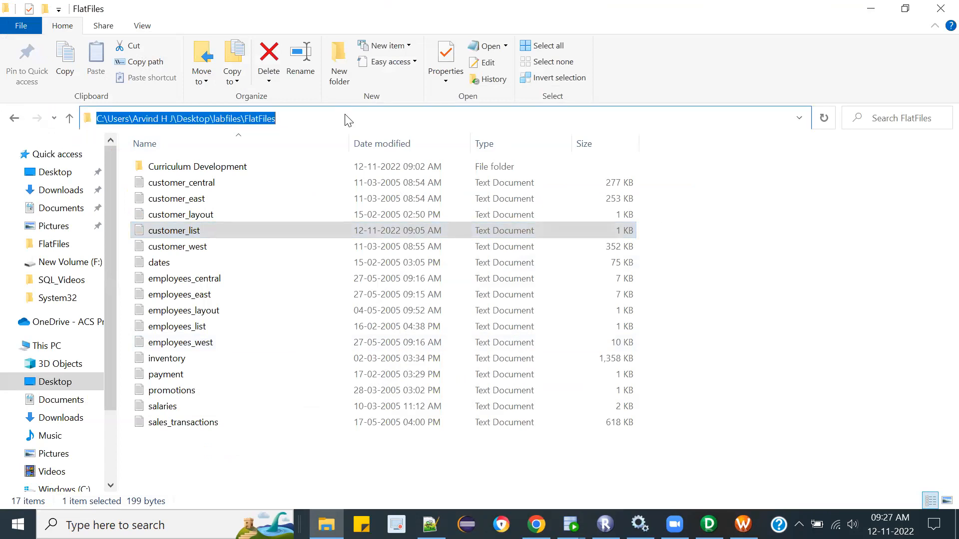
key(alt+Tab)
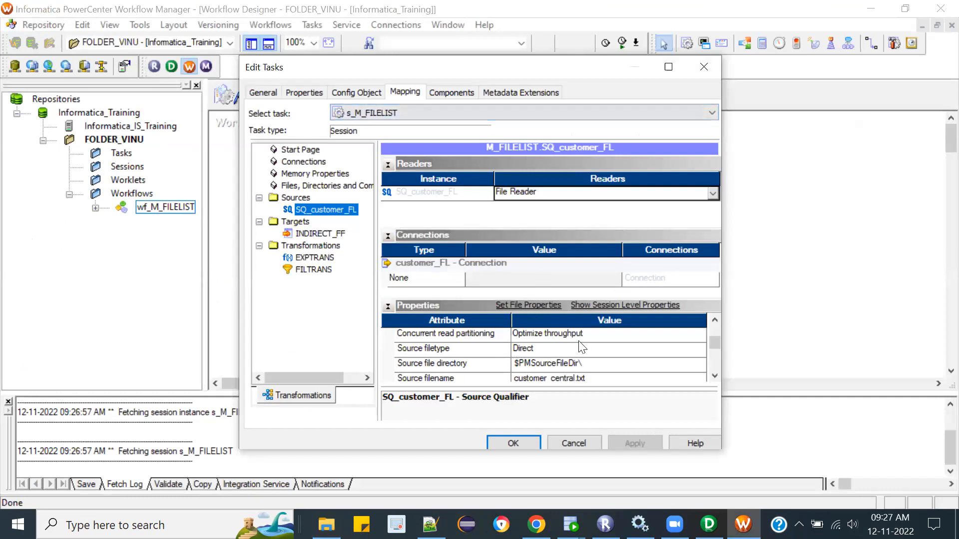
click(576, 362)
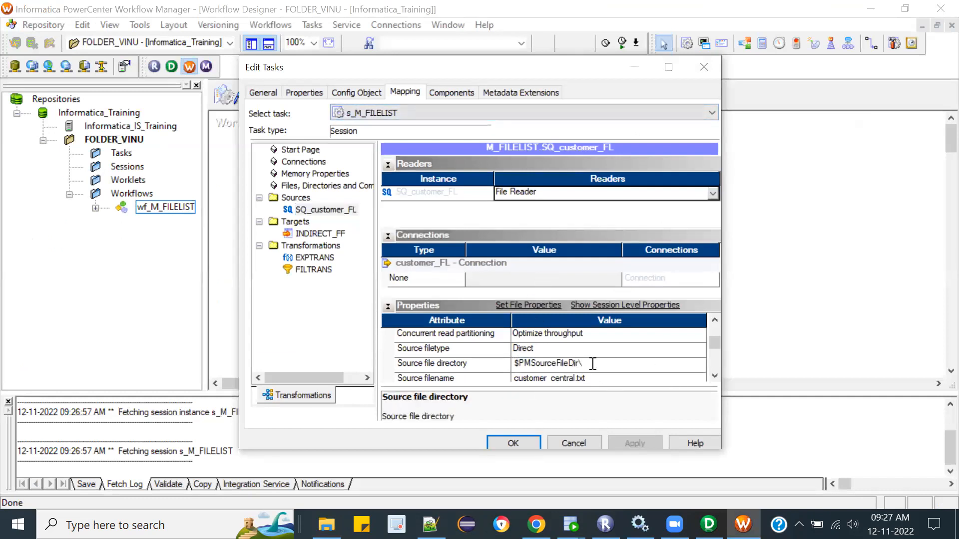
drag(591, 364, 406, 370)
key(ctrl+v)
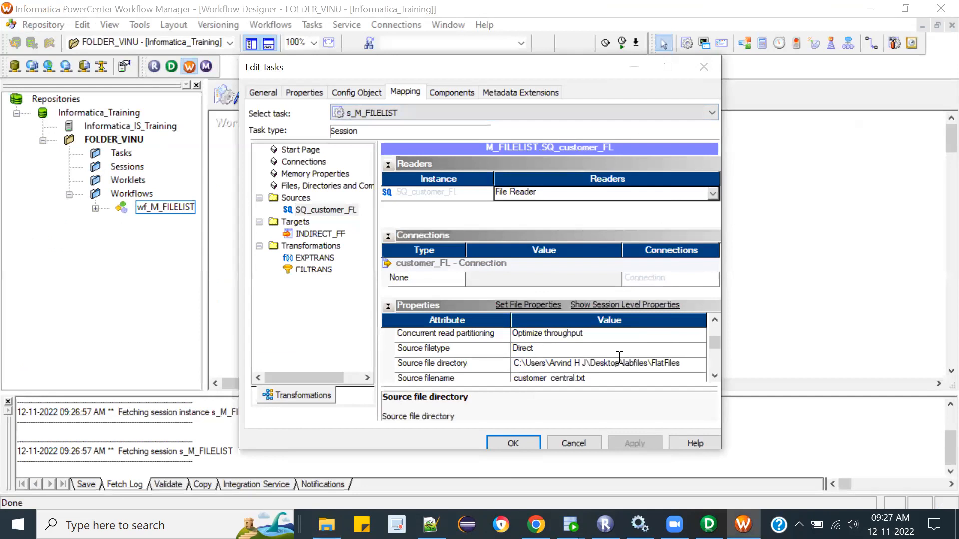
click(594, 378)
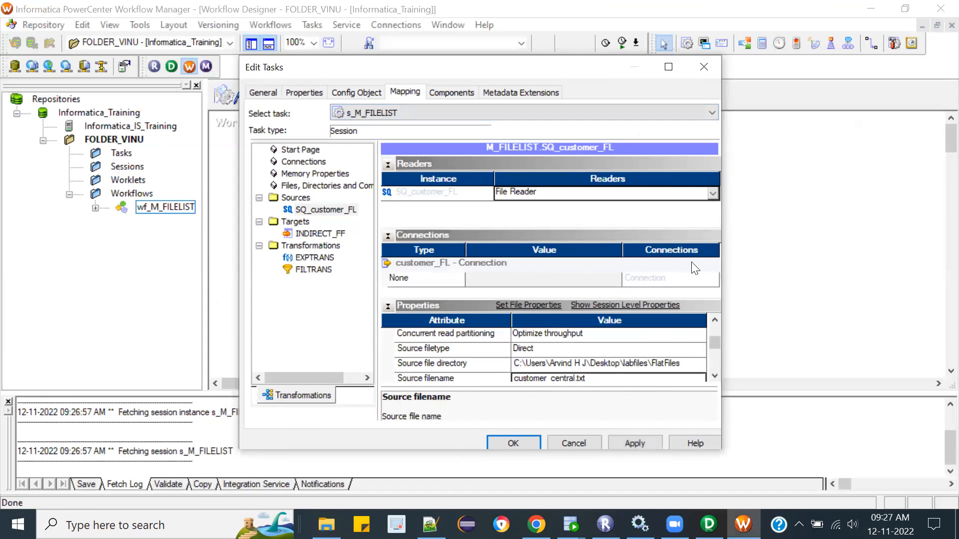
Step: Maximize the task editing dialog and set the source filetype of SQ_customer_FL to Indirect
click(669, 66)
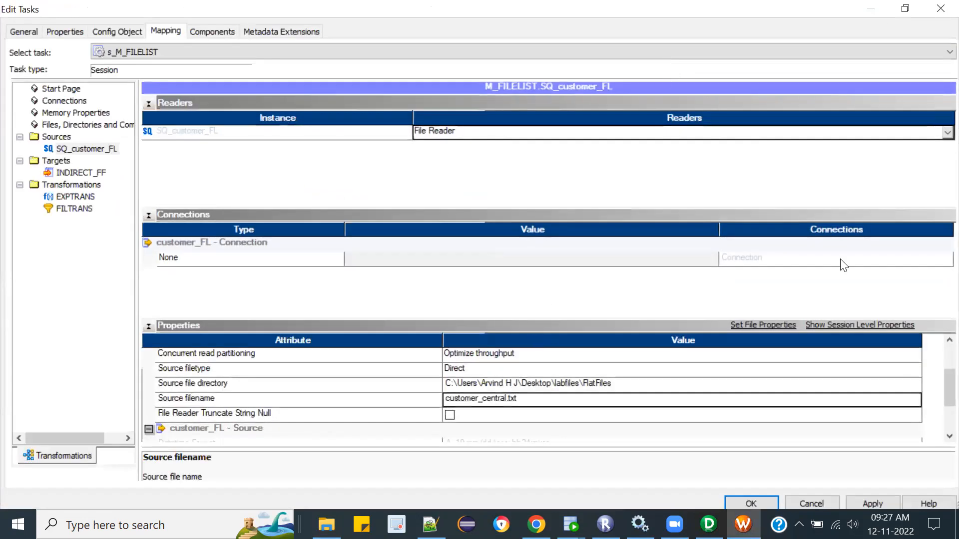
drag(945, 387, 938, 410)
scroll(937, 410, down, 2)
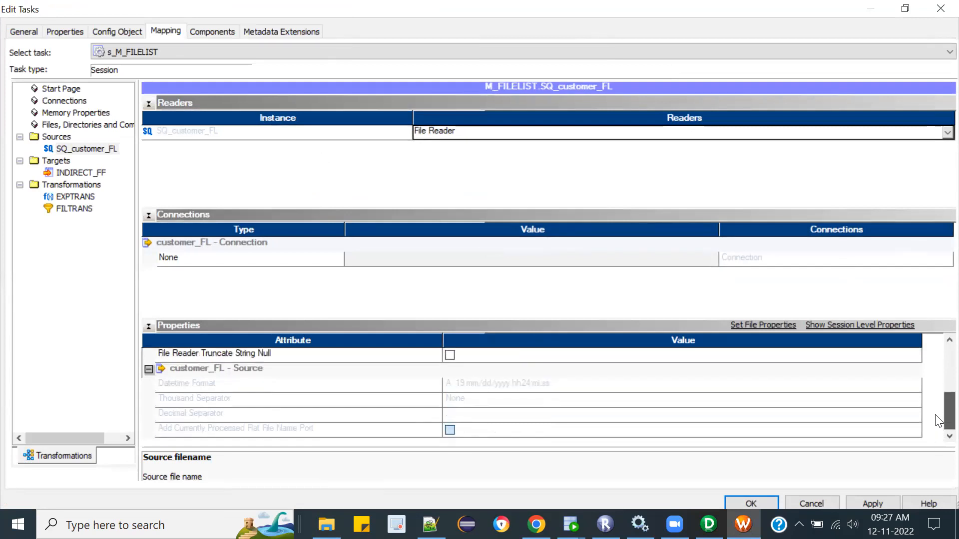
scroll(937, 421, up, 3)
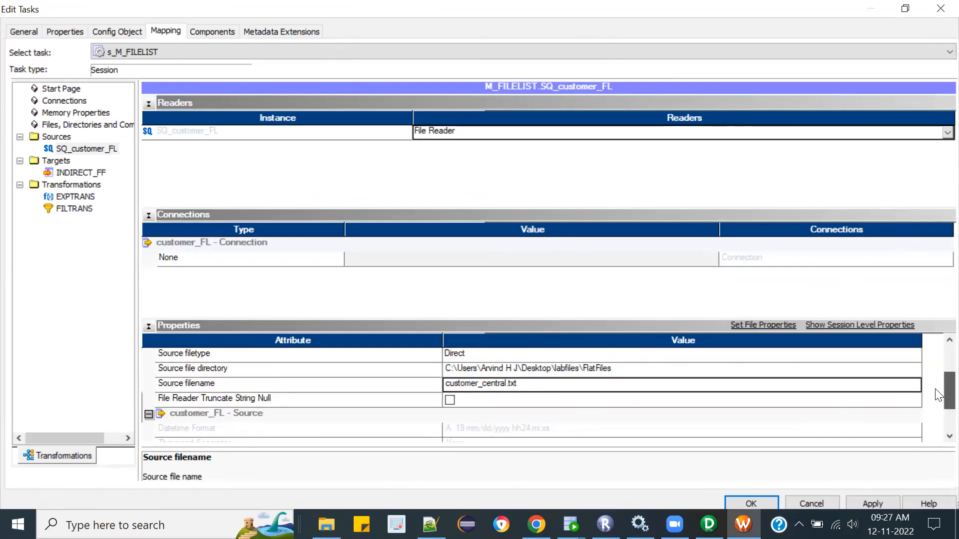
scroll(937, 395, up, 2)
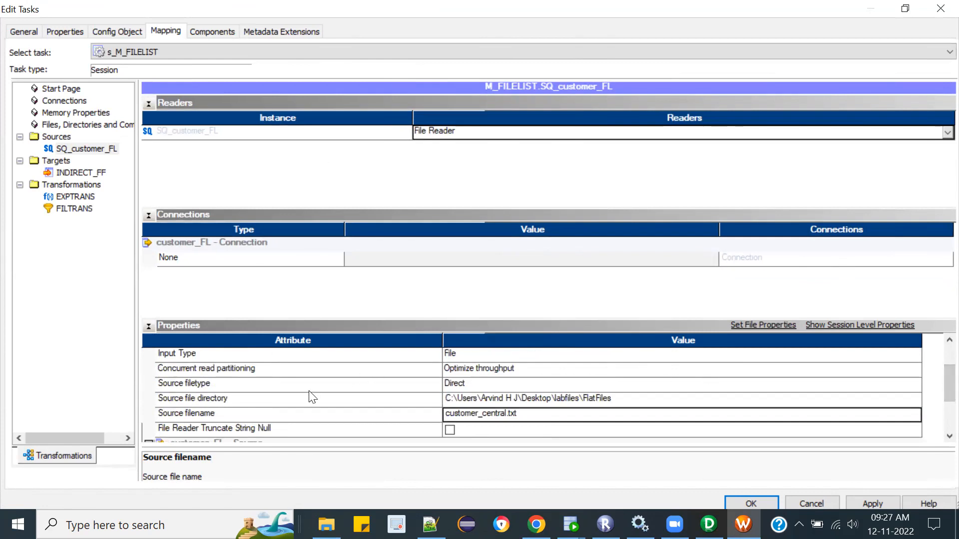
click(306, 382)
click(482, 387)
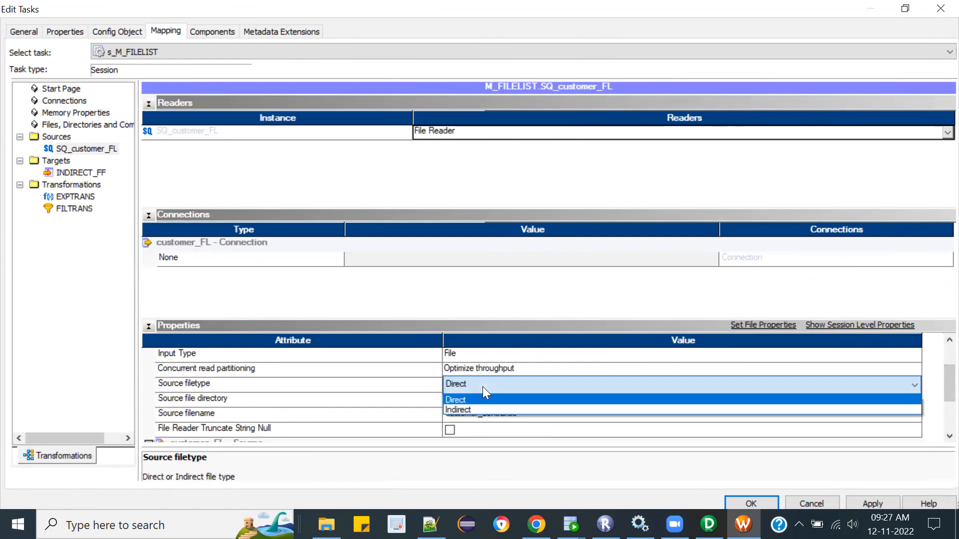
click(472, 407)
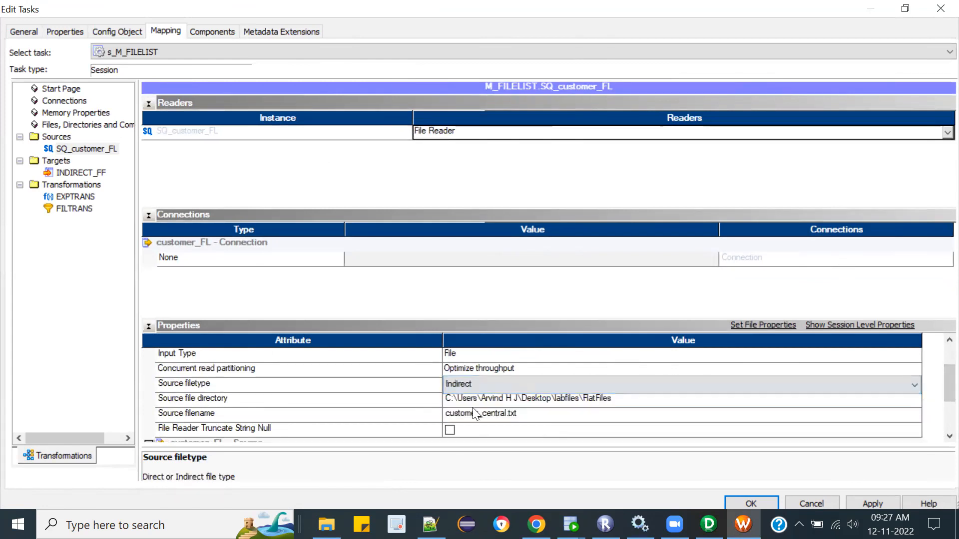
Step: Switch to File Explorer and copy the customer_list file's name from its properties in the FlatFiles folder
click(520, 414)
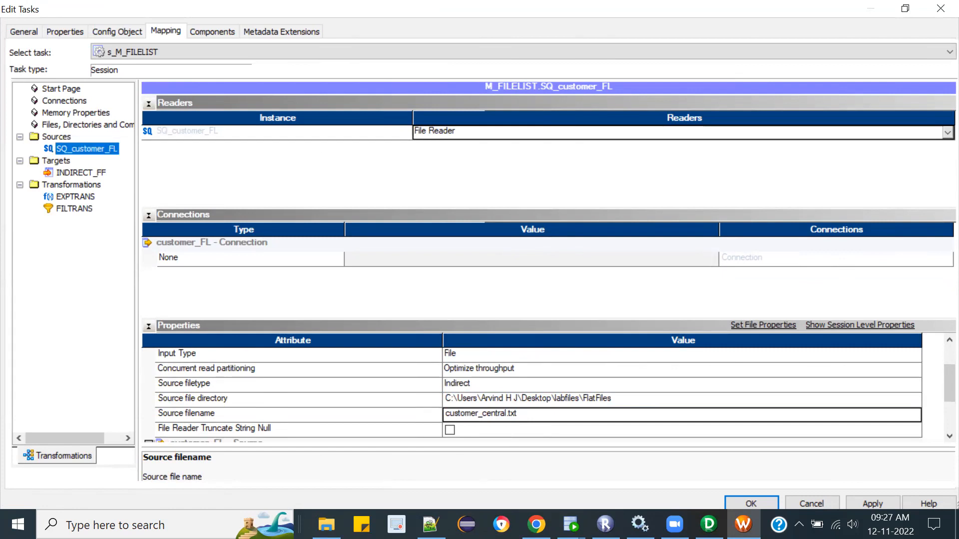
mouse_move(536, 524)
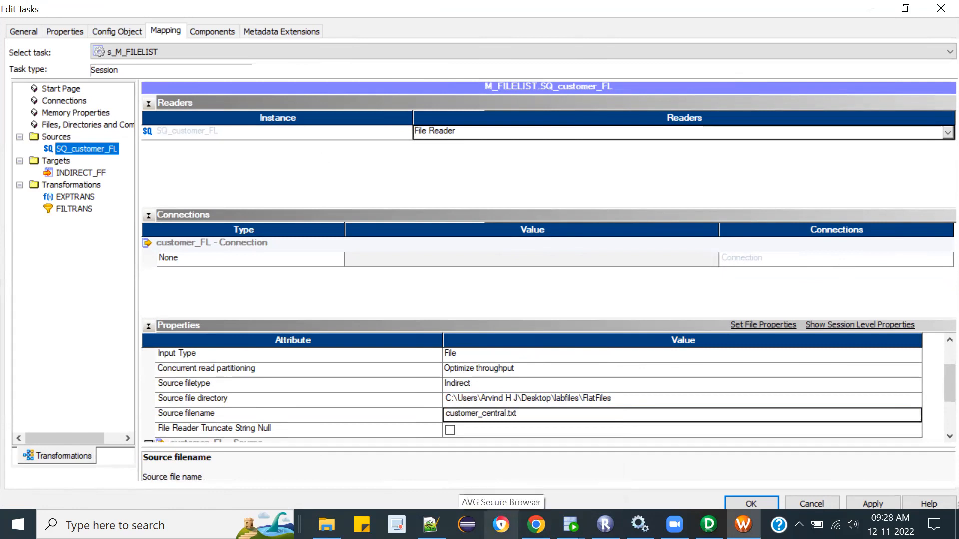
click(501, 524)
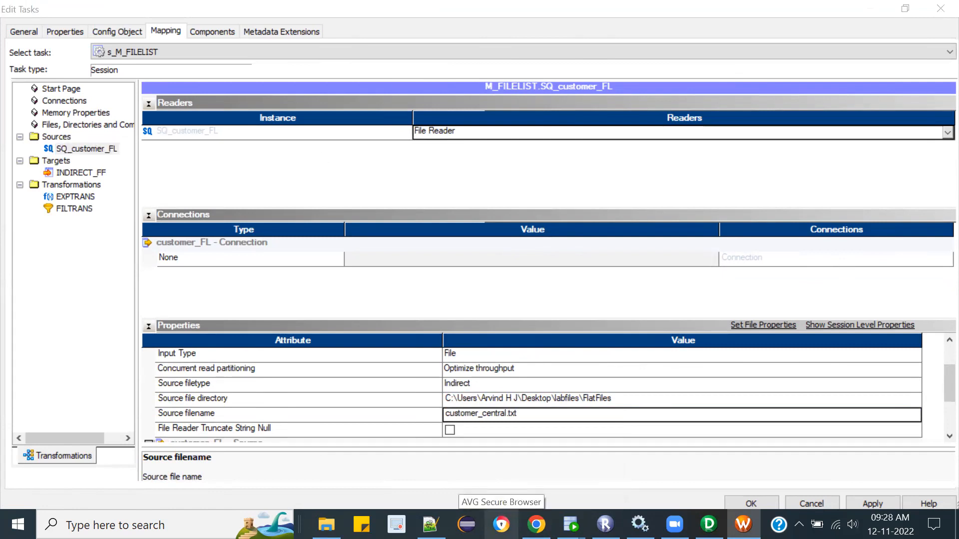
click(327, 524)
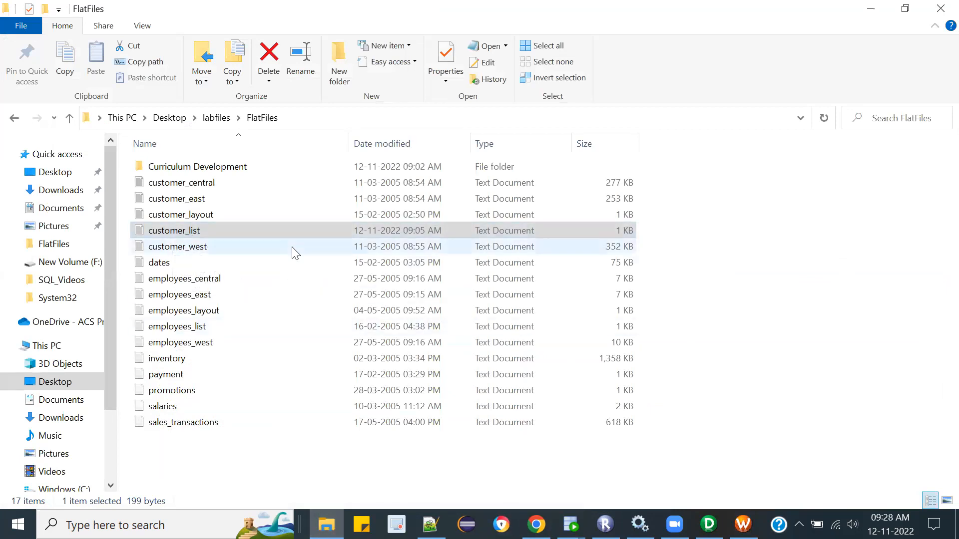
double_click(247, 230)
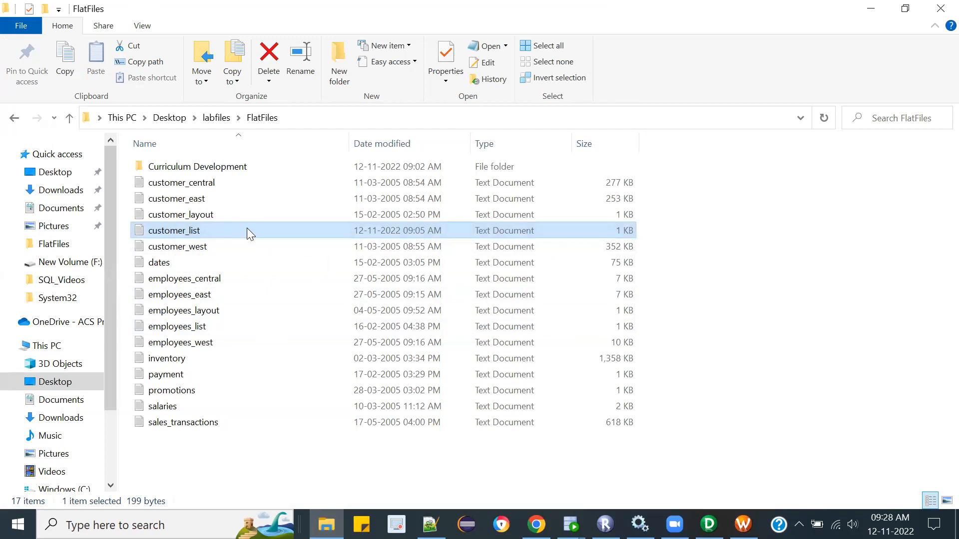
right_click(247, 231)
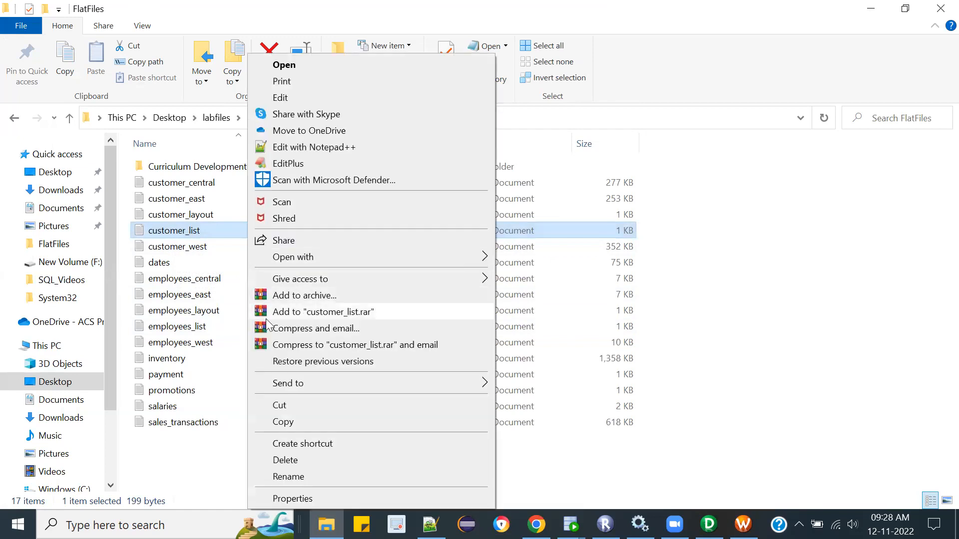
click(289, 499)
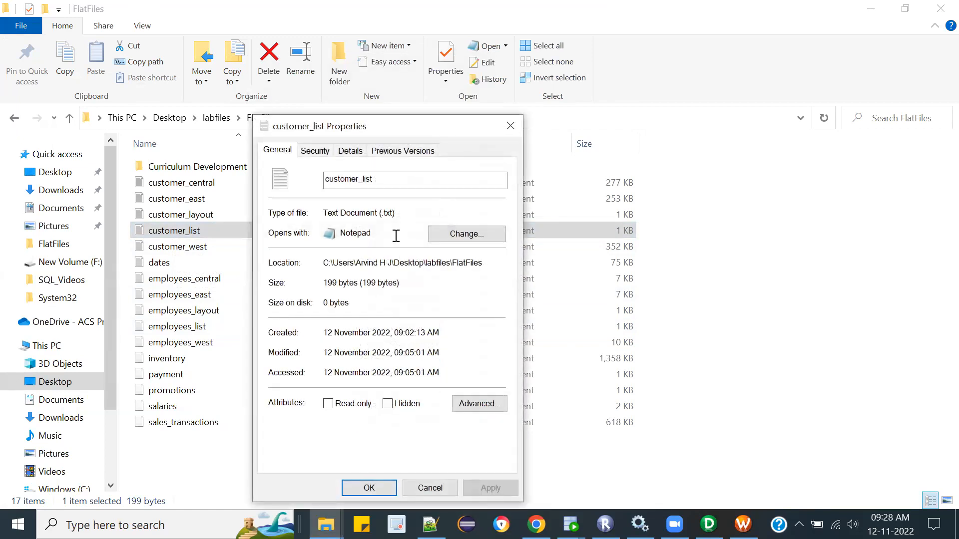
drag(398, 183, 260, 170)
key(ctrl+c)
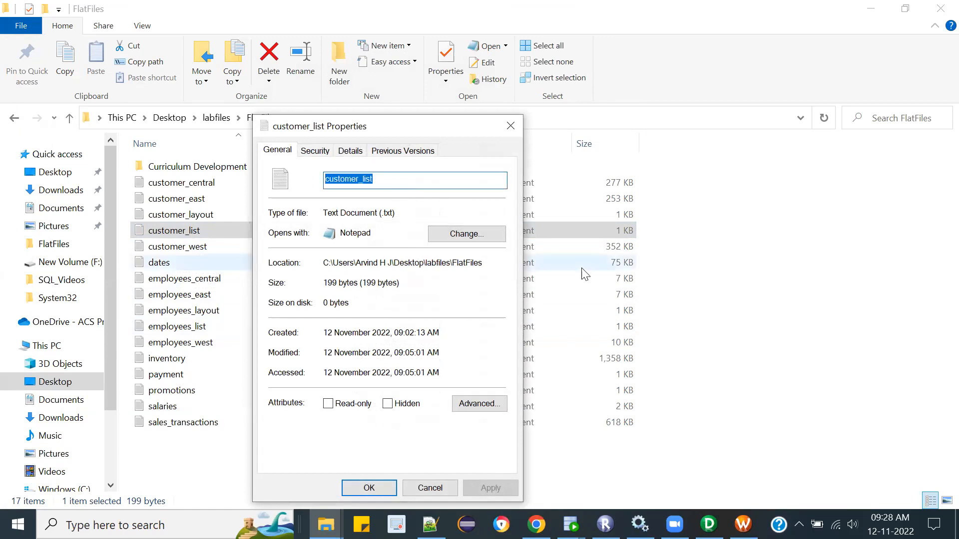
click(429, 488)
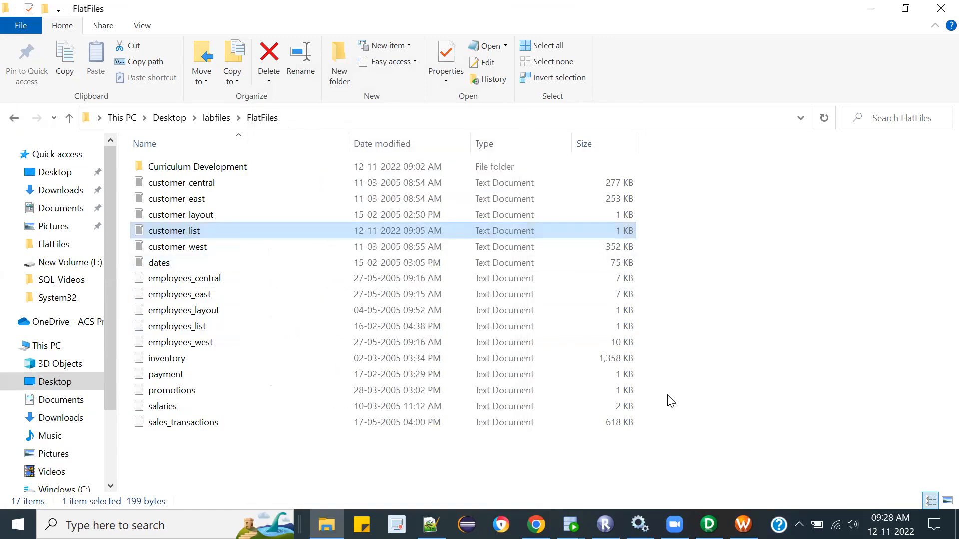
Step: Back in Workflow Manager, set the source filename of SQ_customer_FL to customer_list.txt, then apply and accept the session settings
key(alt+Tab)
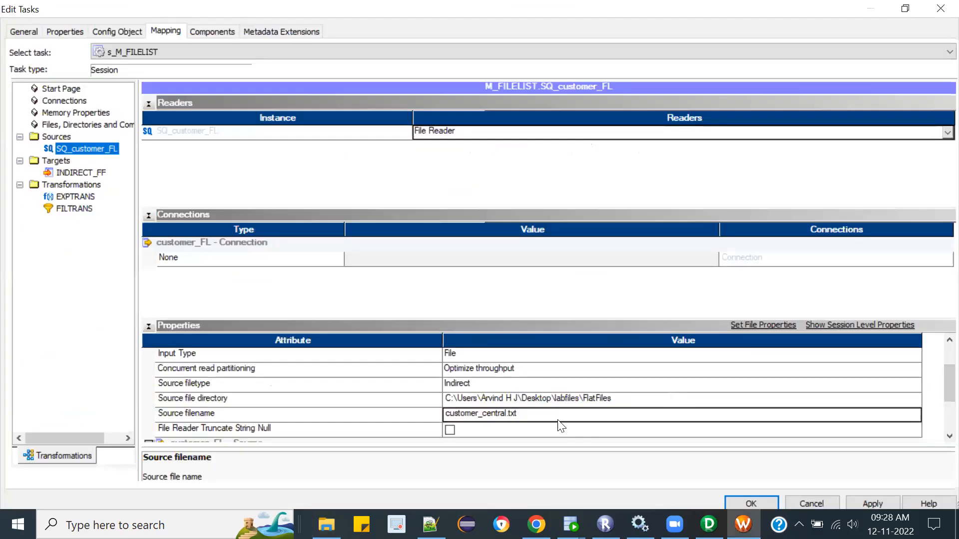
click(510, 413)
drag(529, 413, 405, 413)
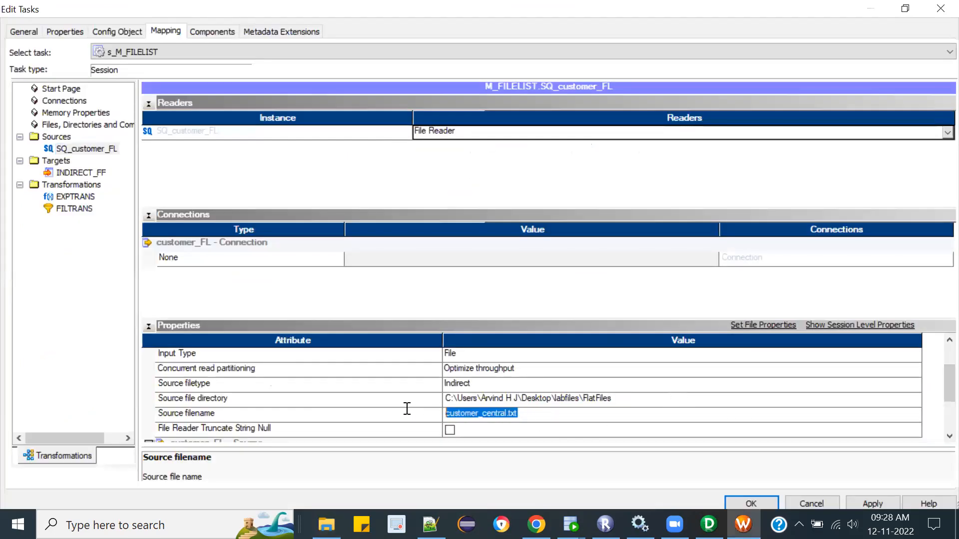
key(ctrl+v)
text(.txt)
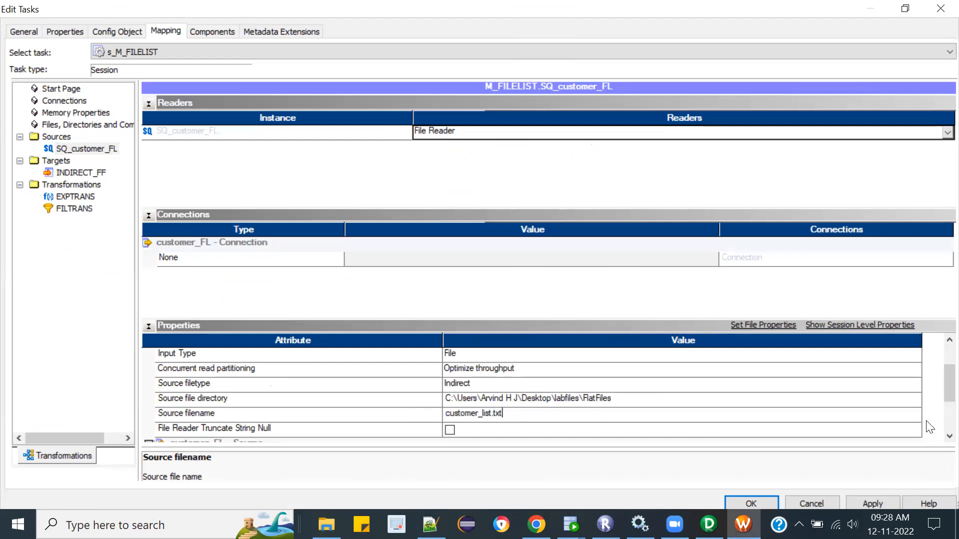
scroll(938, 400, down, 4)
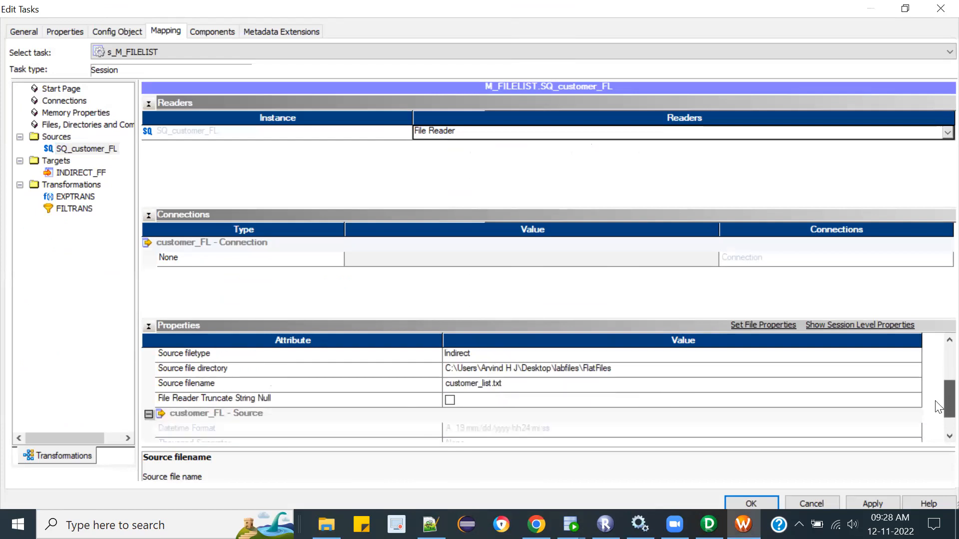
scroll(936, 410, down, 1)
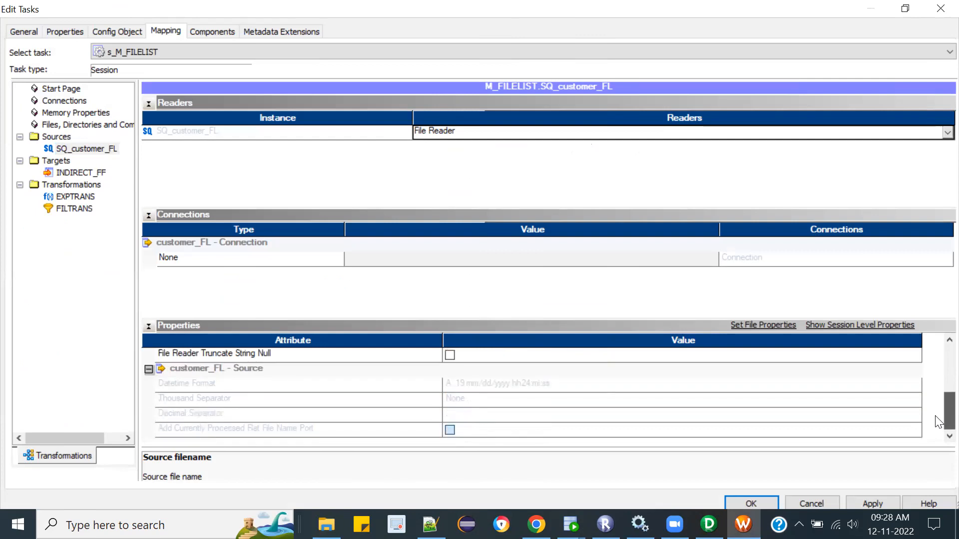
click(863, 498)
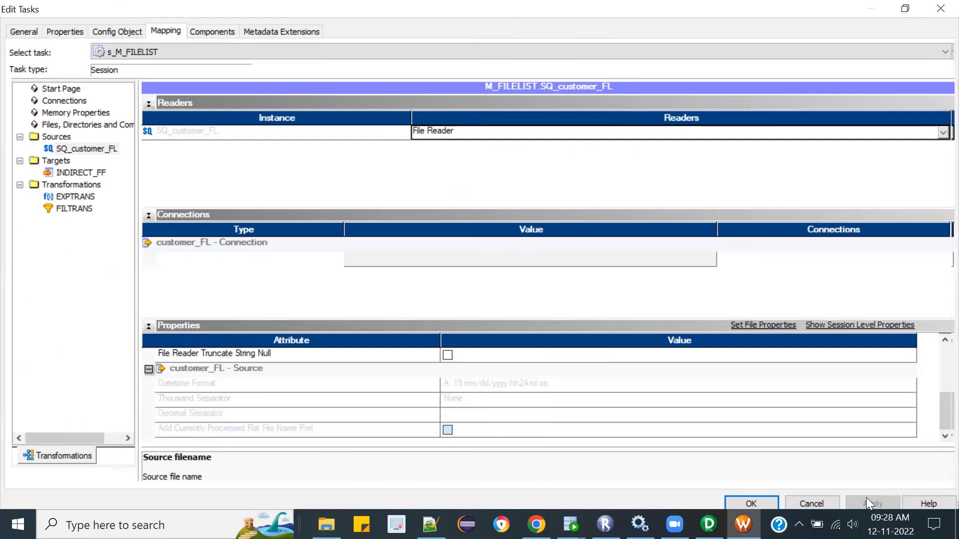
click(772, 502)
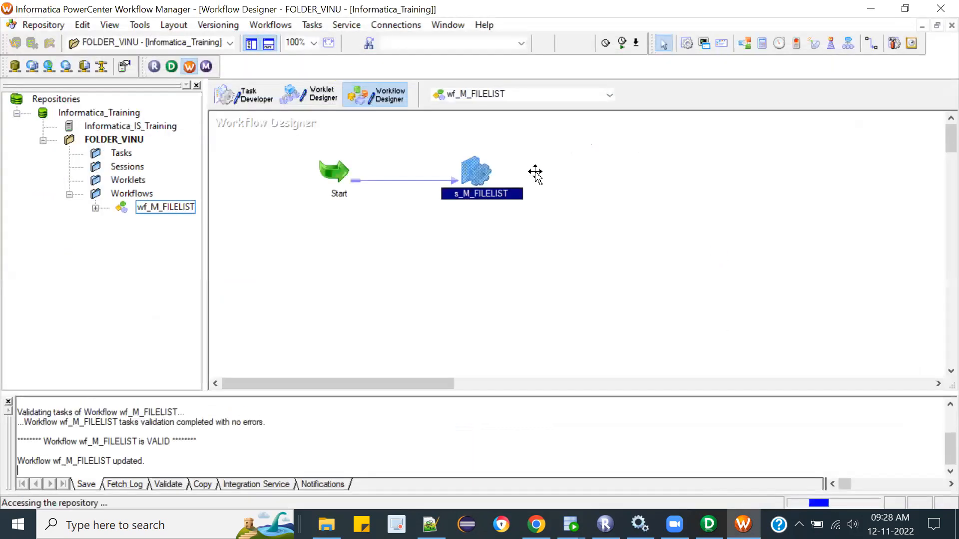
Step: Reopen the s_M_FILELIST session task and set the header options of target INDIRECT_FF to Output Field Names
double_click(477, 168)
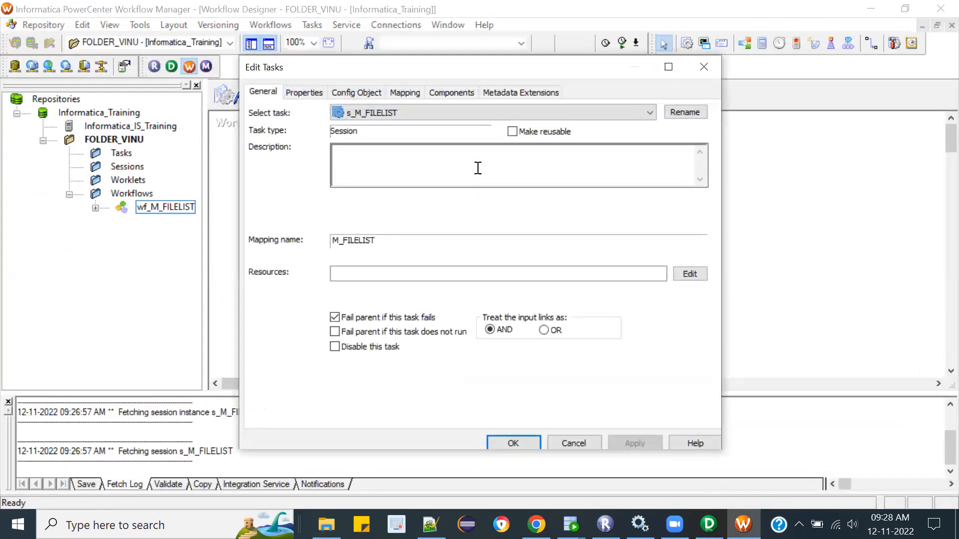
click(397, 92)
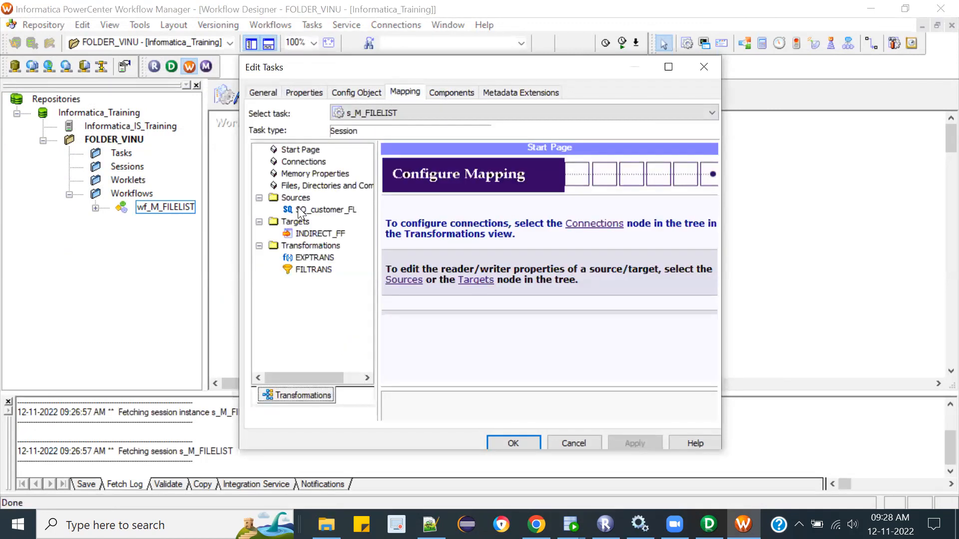
click(321, 234)
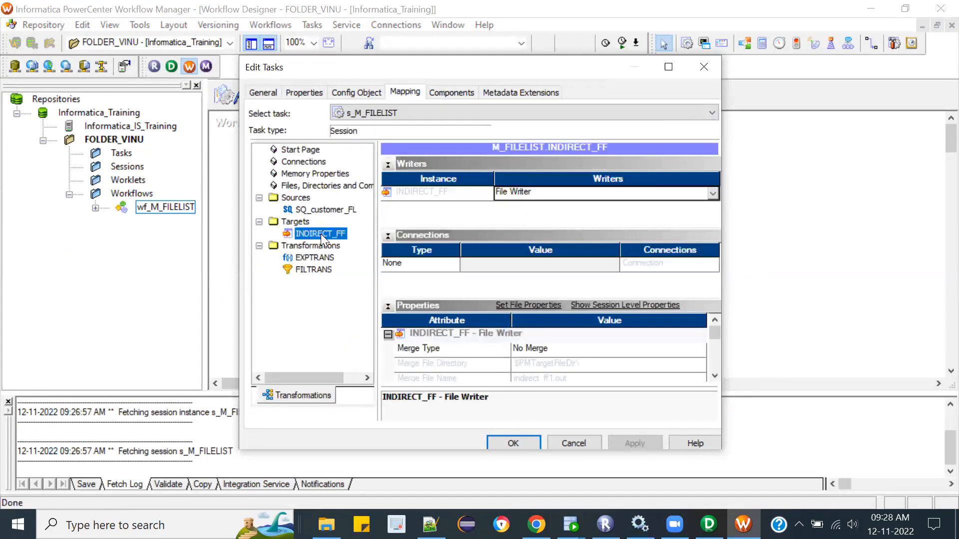
click(714, 376)
click(714, 376)
click(714, 376)
click(714, 376)
click(714, 376)
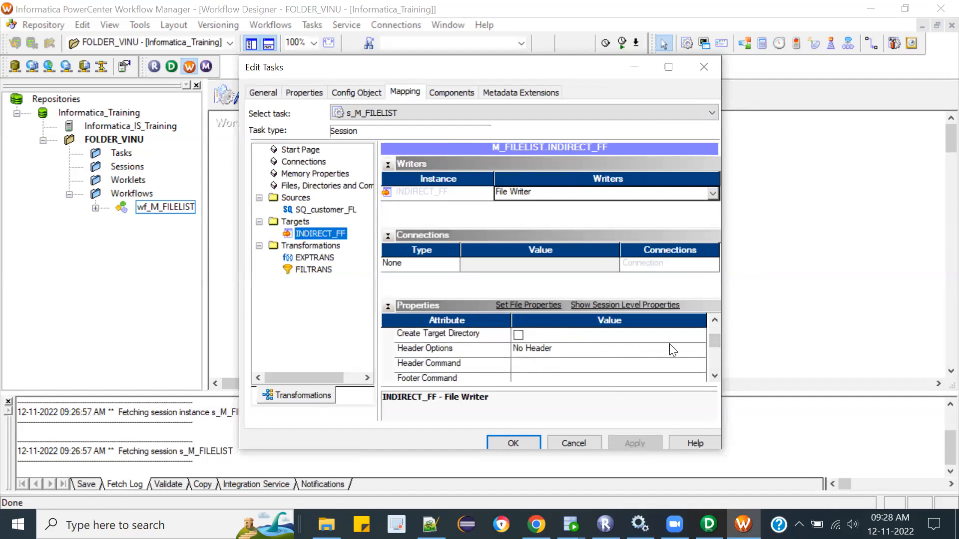
click(637, 354)
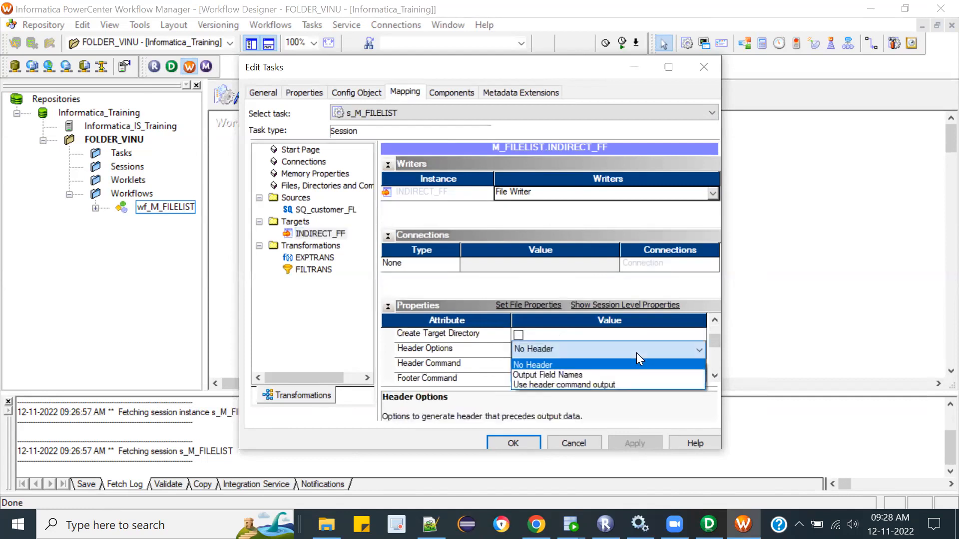
click(585, 375)
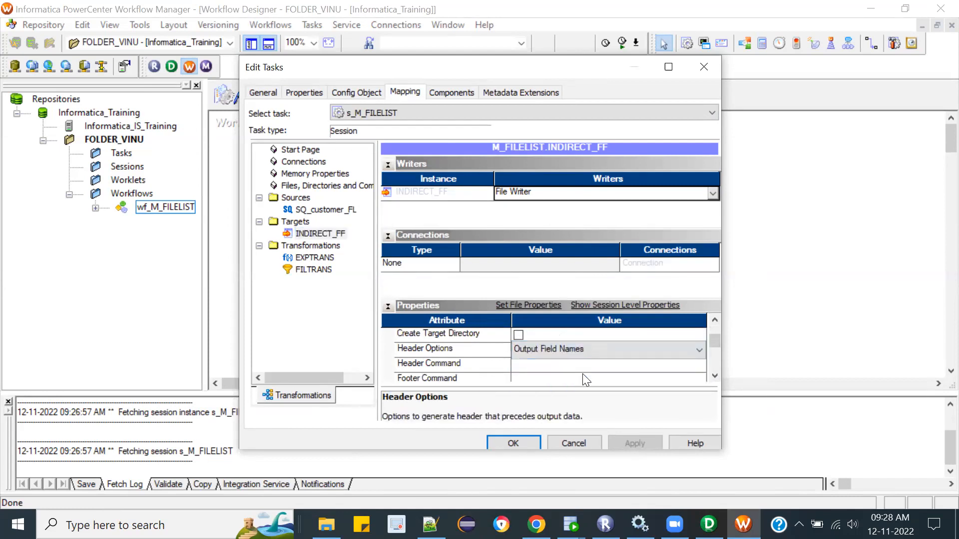
Step: Replace INDIRECT_FF's output file directory with the Desktop\labfiles\FlatFiles path copied from File Explorer, then apply and accept the session settings
click(714, 376)
click(715, 375)
click(715, 375)
click(715, 376)
click(556, 347)
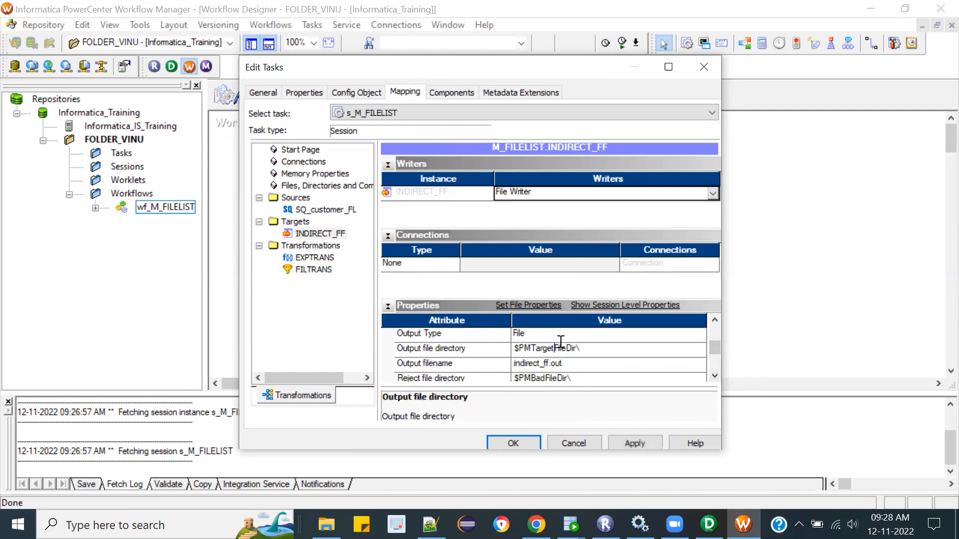
drag(597, 342, 353, 345)
click(166, 525)
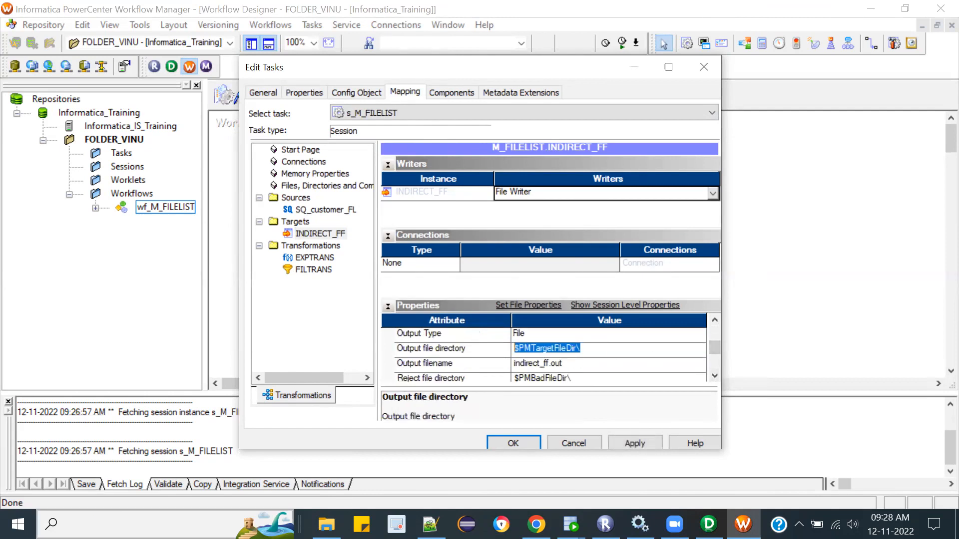
click(326, 525)
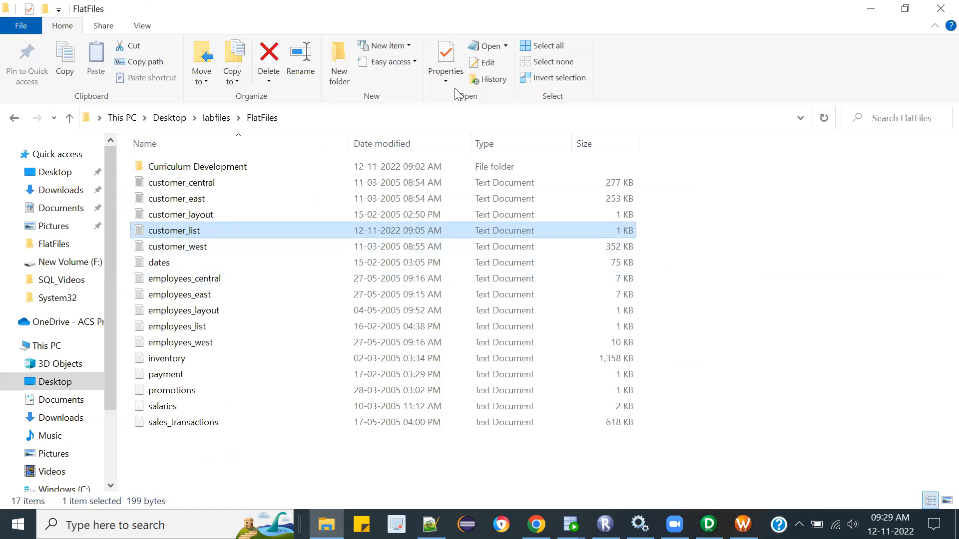
click(436, 117)
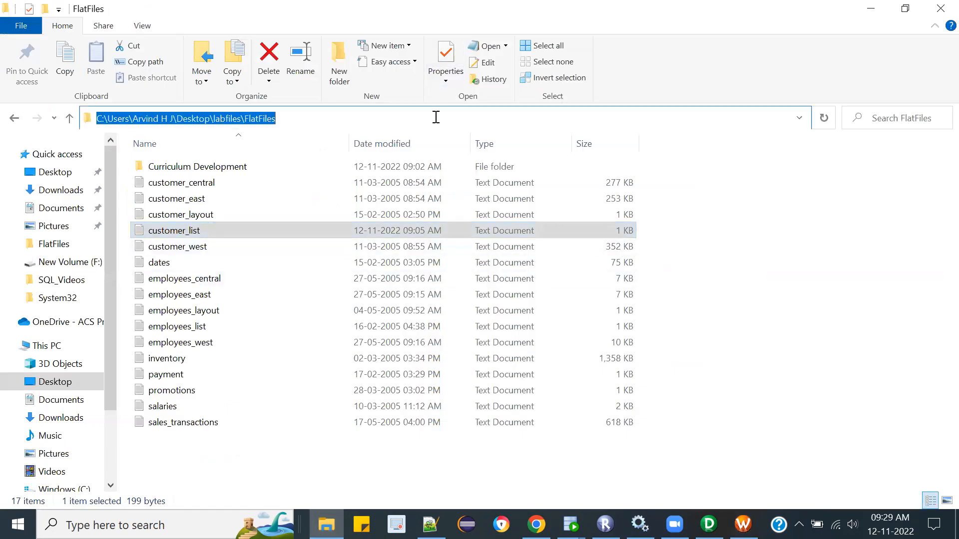
key(ctrl+c)
key(alt+Tab)
key(ctrl+v)
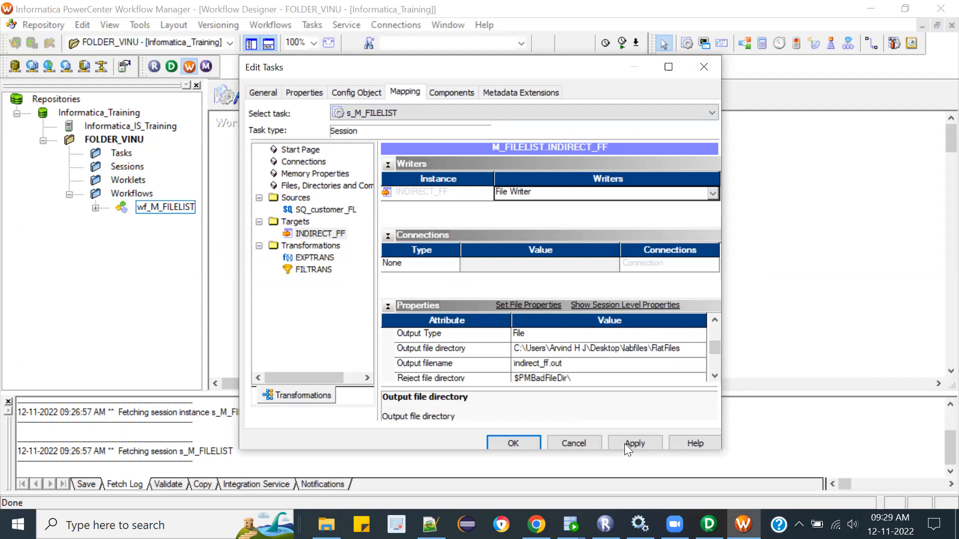
click(638, 442)
click(514, 444)
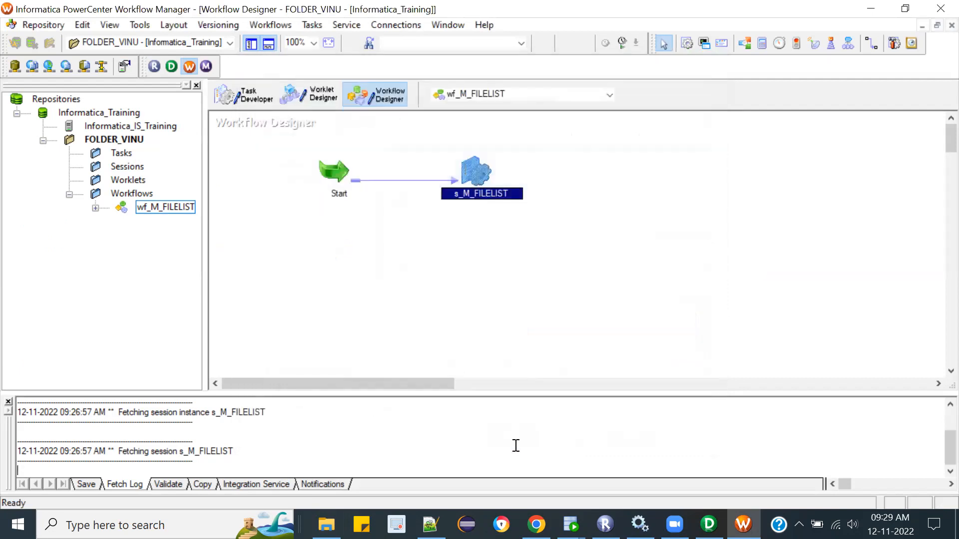
Step: Save and start workflow wf_M_FILELIST, allowing Workflow Manager and Workflow Monitor through the Windows Defender Firewall
key(ctrl+s)
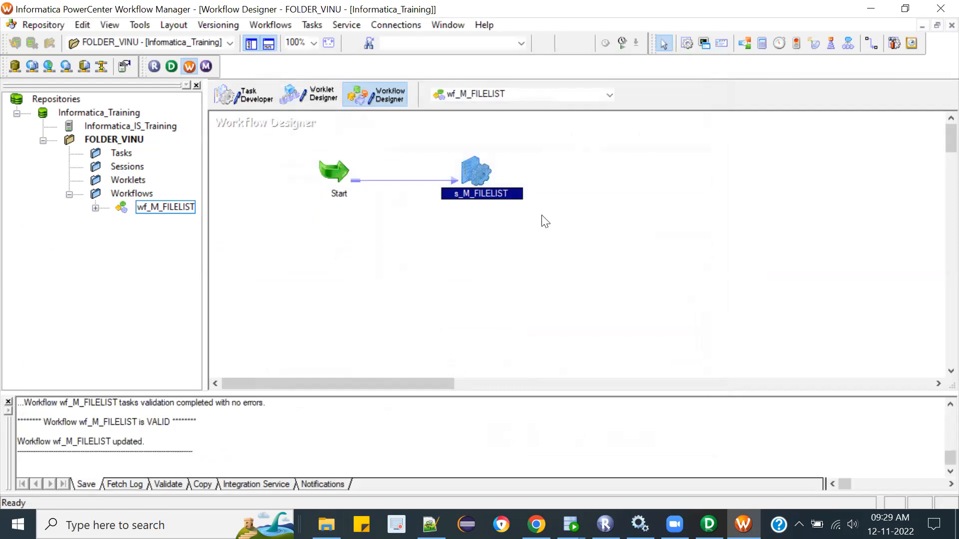
click(262, 23)
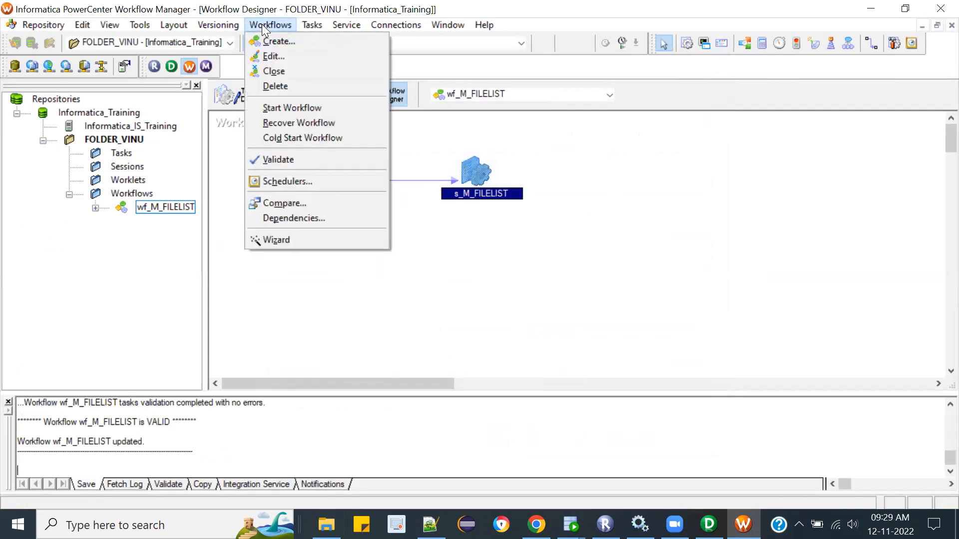
click(298, 108)
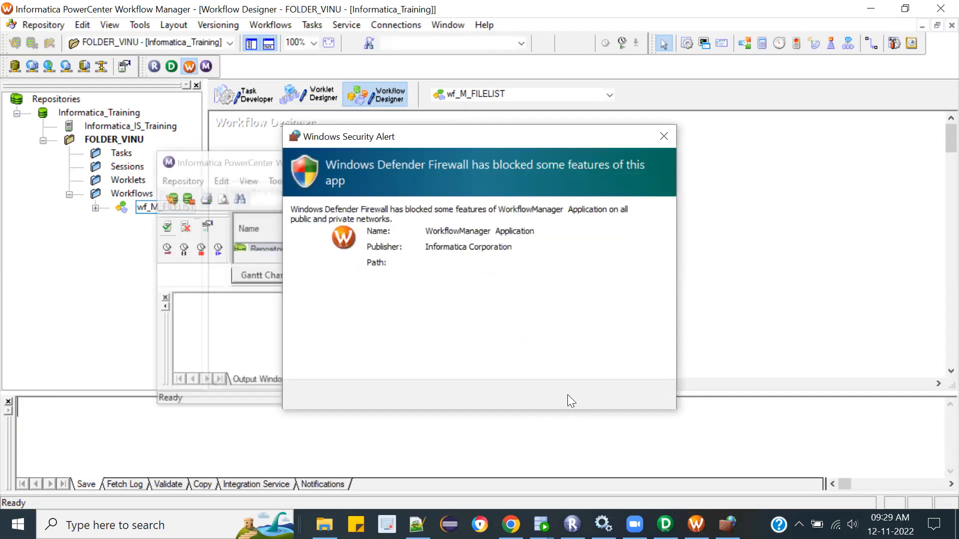
click(564, 395)
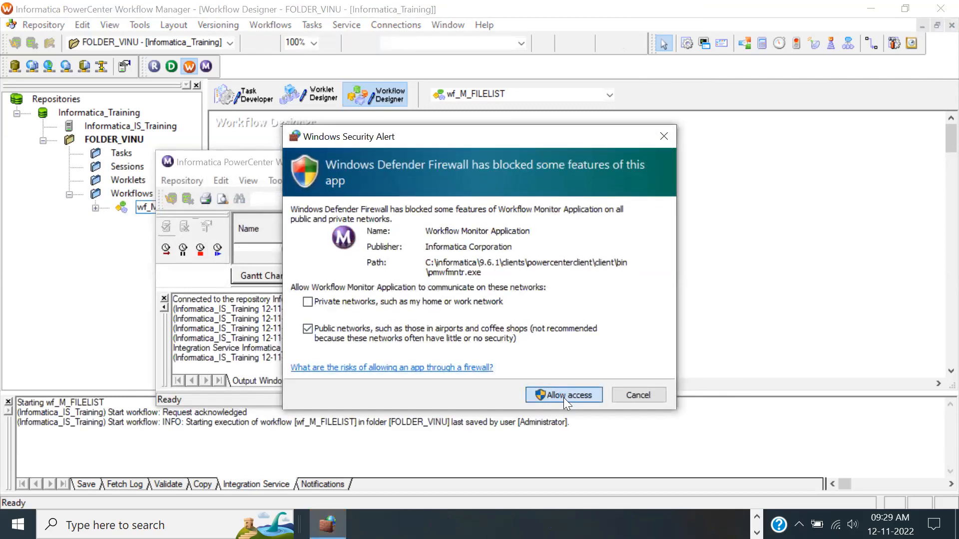
click(547, 395)
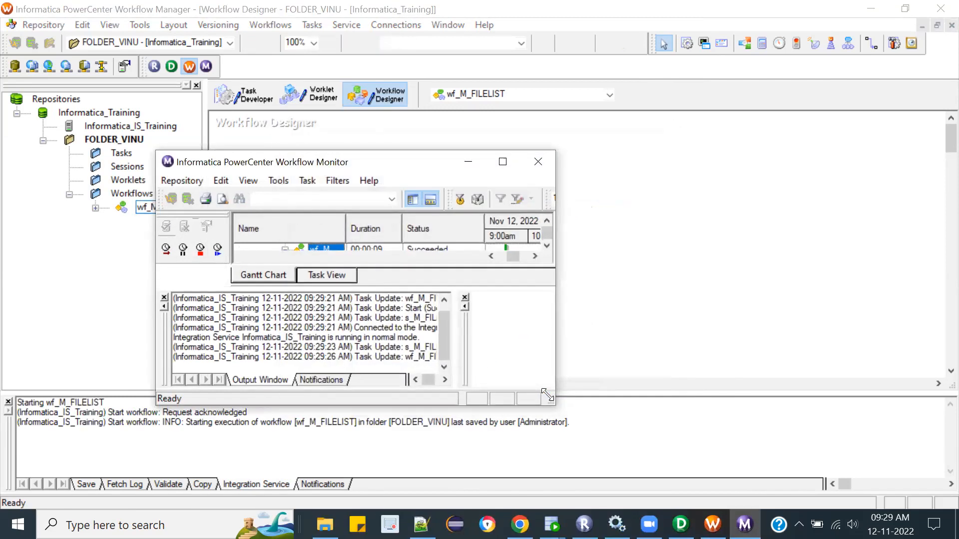
Step: Maximize Workflow Monitor and show the source/target statistics of the s_M_FILELIST run in an enlarged properties pane
click(503, 162)
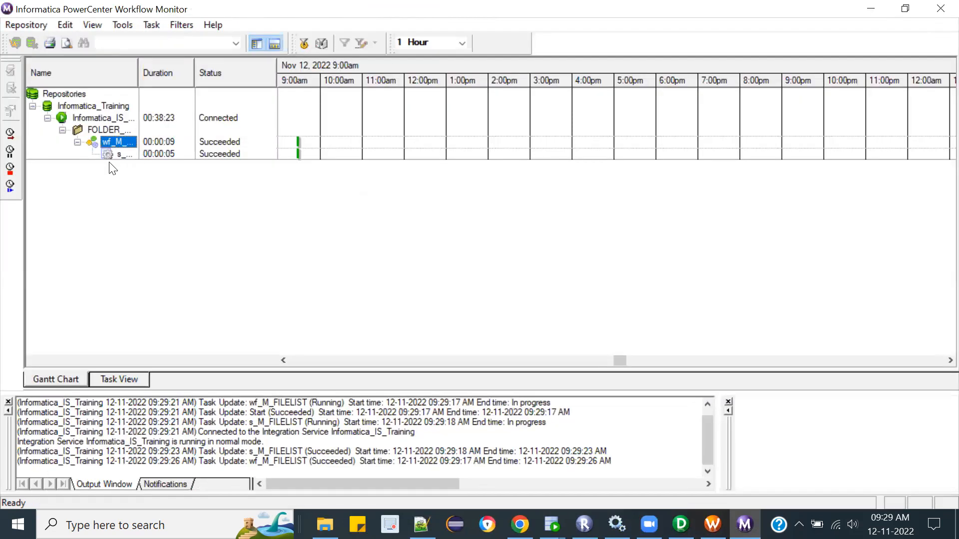
click(118, 155)
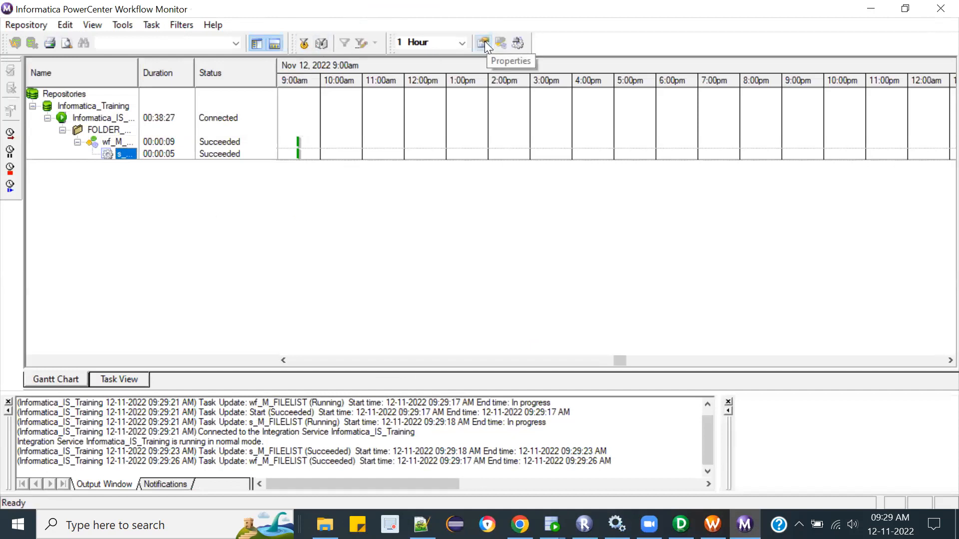
click(484, 43)
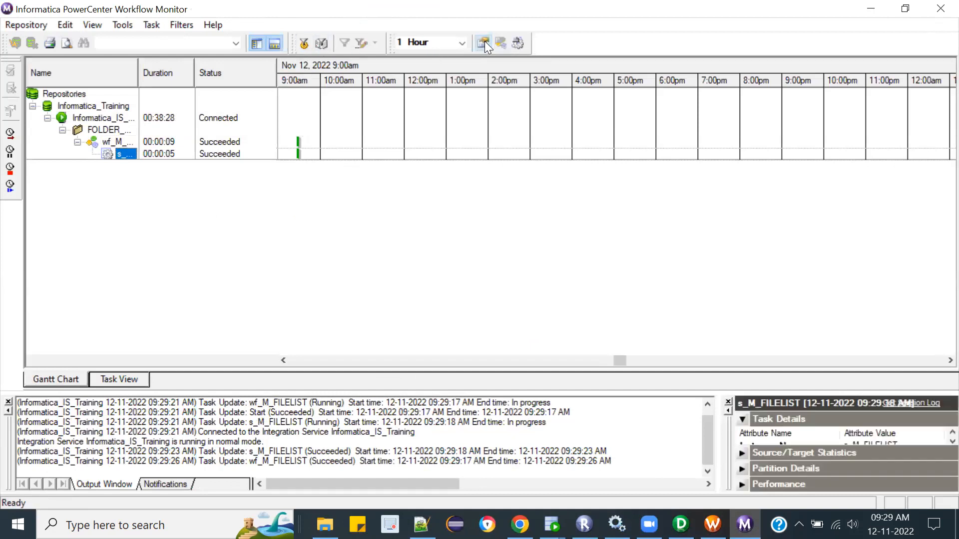
click(8, 404)
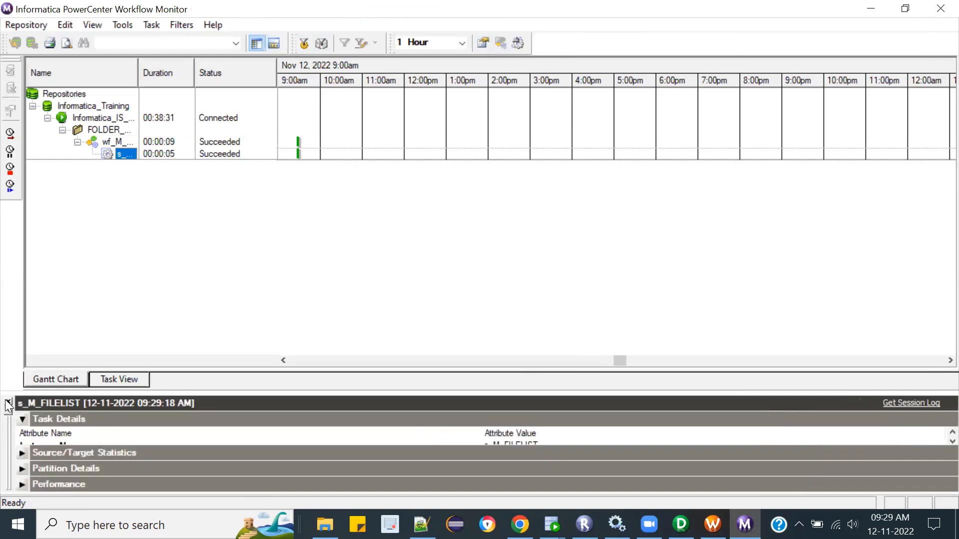
drag(376, 389, 387, 226)
click(23, 256)
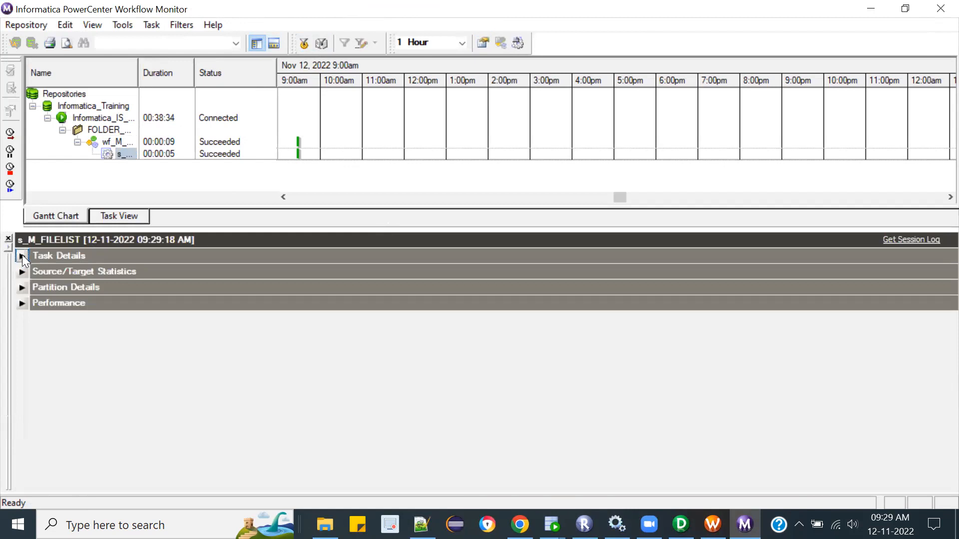
click(22, 272)
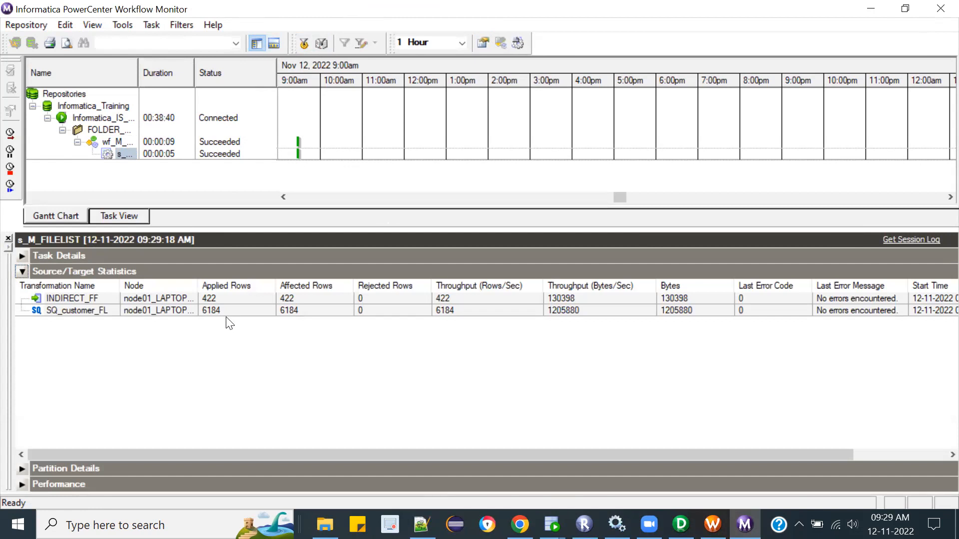
Step: Compare the applied rows of source SQ_customer_FL with those of target INDIRECT_FF
click(214, 311)
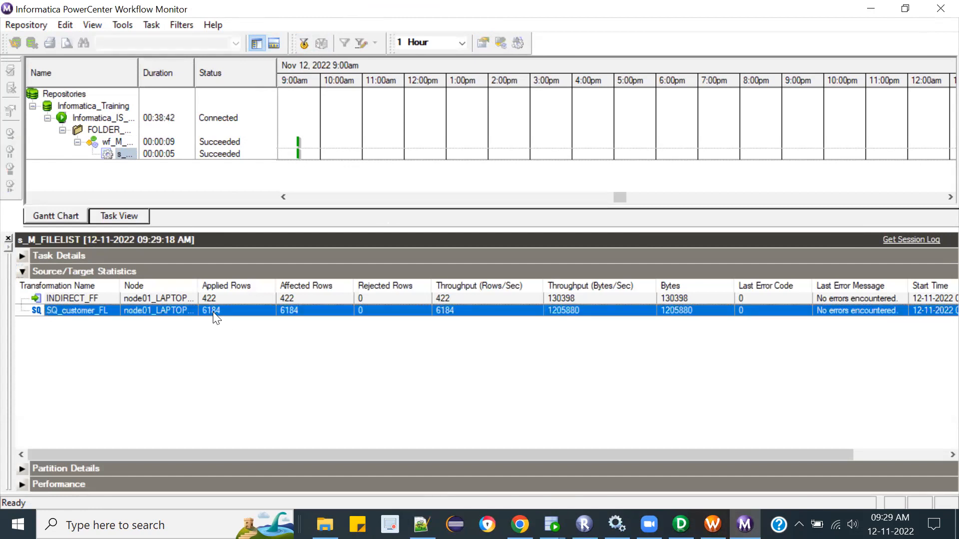
click(224, 299)
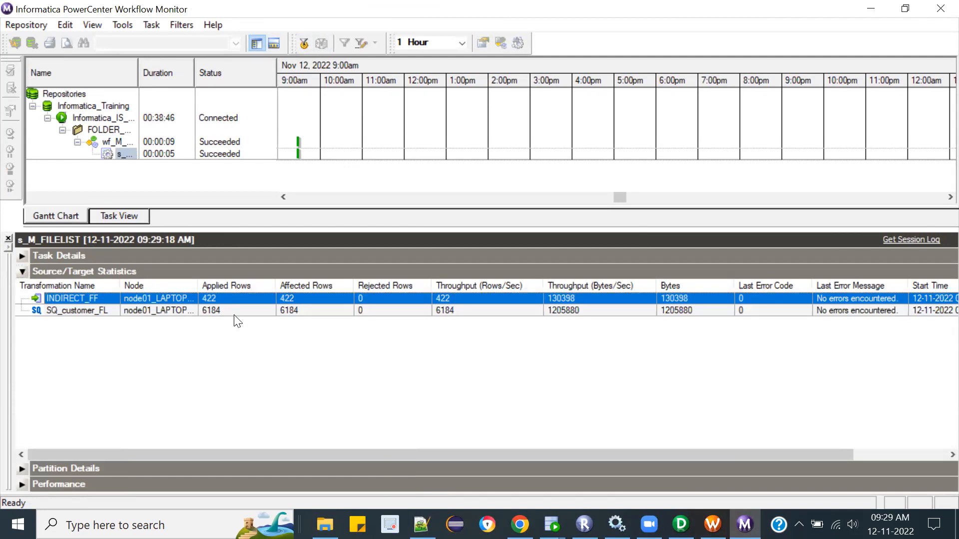
click(235, 311)
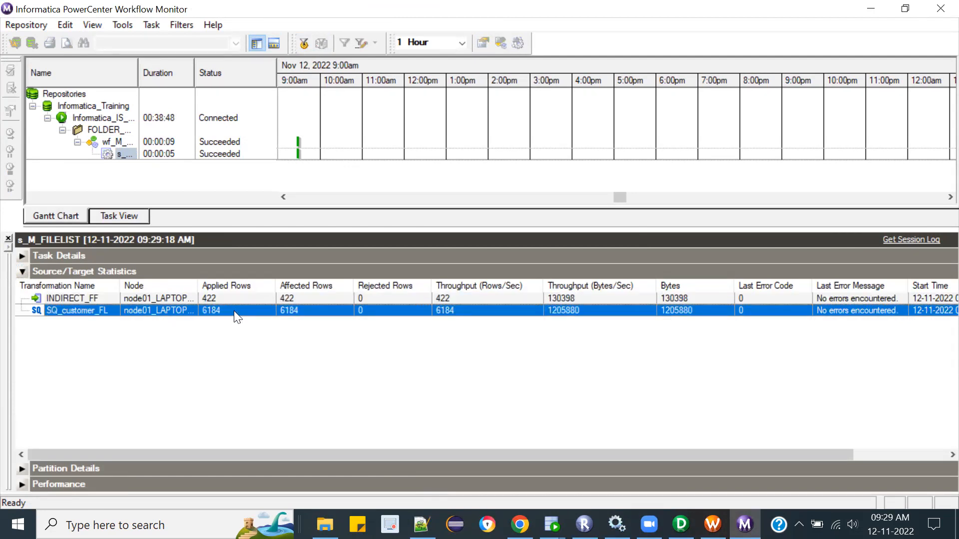
click(220, 298)
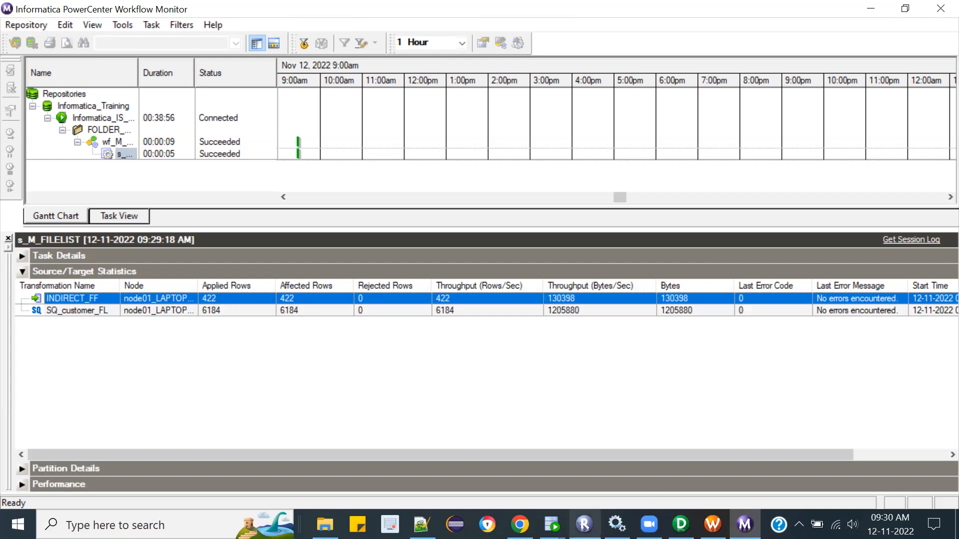
mouse_move(583, 524)
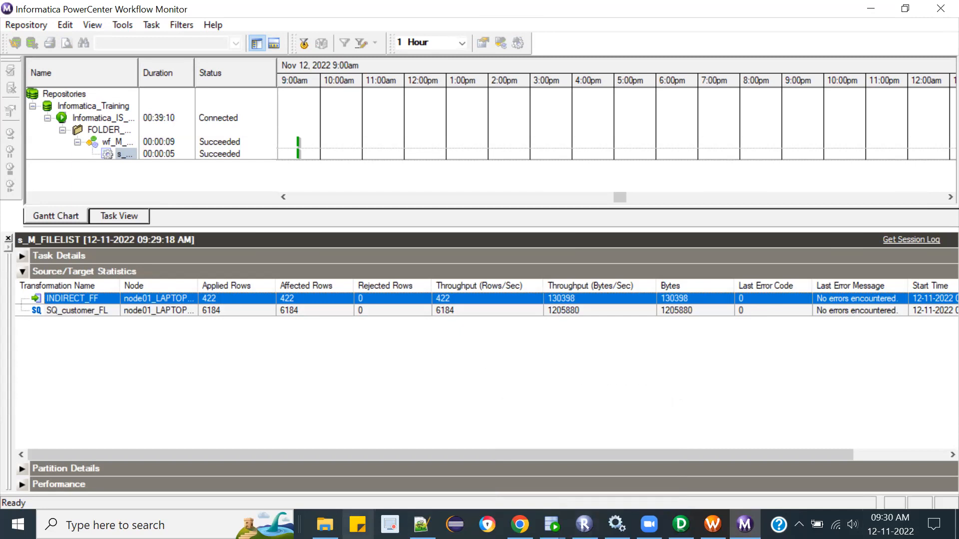
Step: Switch to File Explorer and open indirect_ff.out from the FlatFiles folder in Notepad++
click(325, 524)
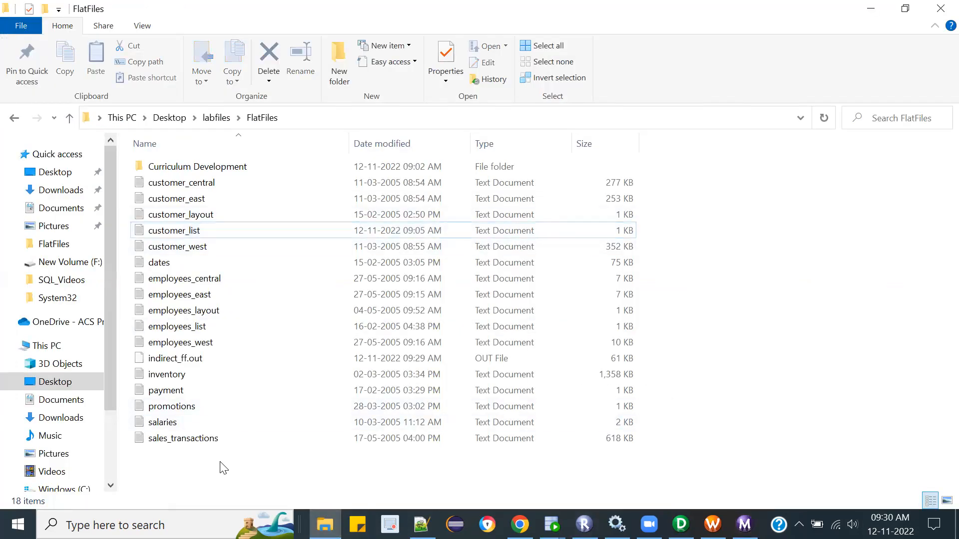
click(331, 114)
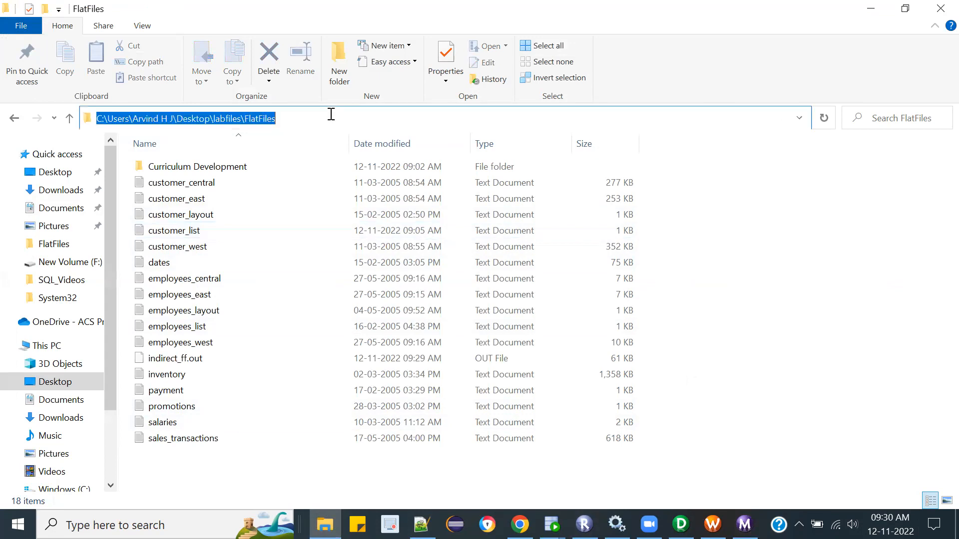
click(172, 360)
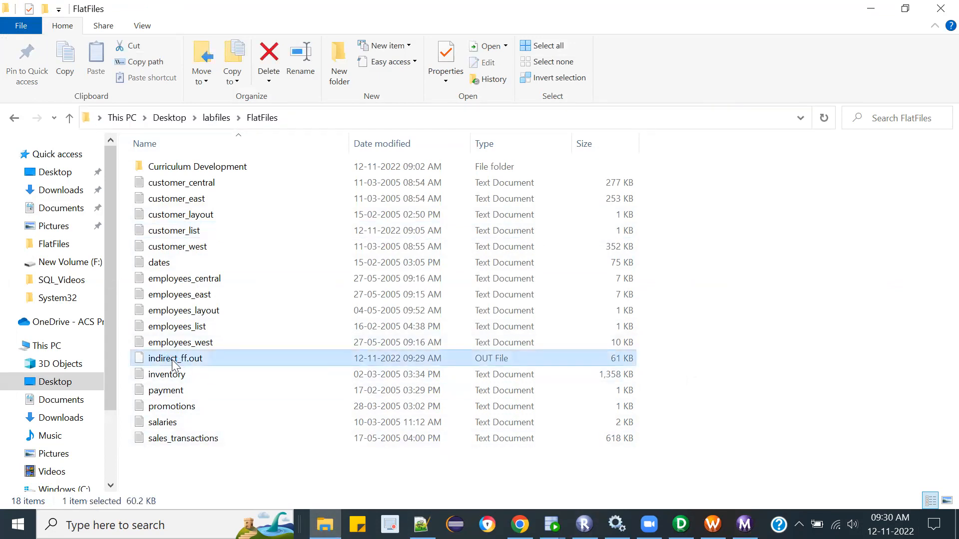
right_click(174, 365)
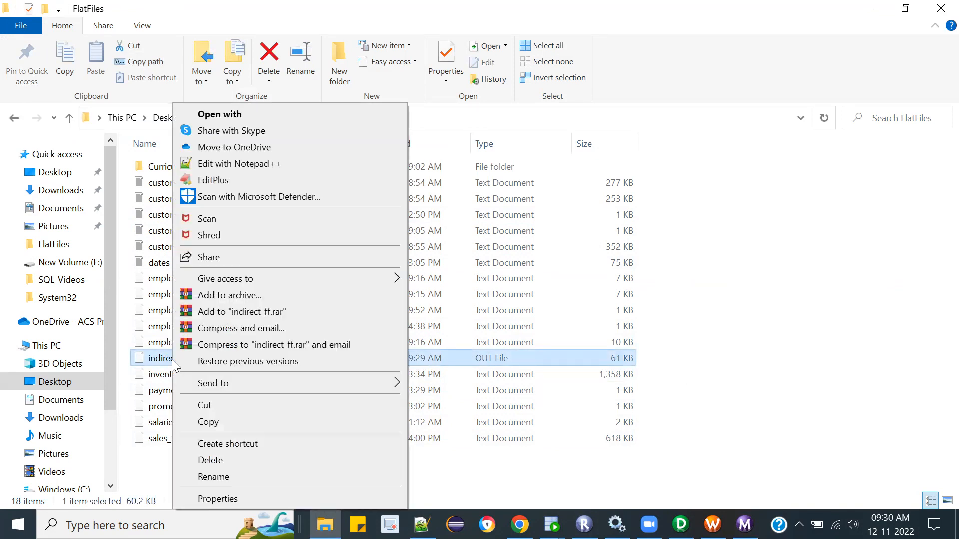
click(226, 163)
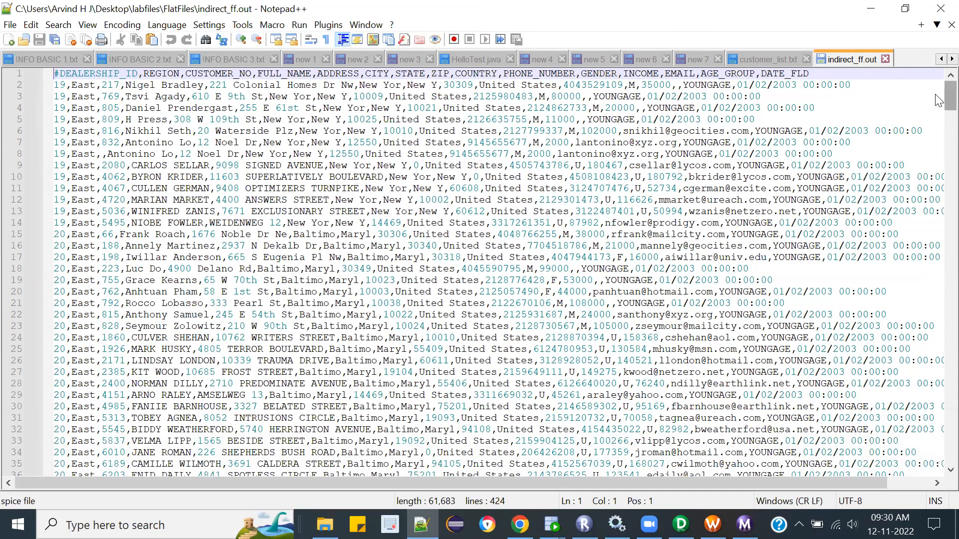
Step: Highlight every YOUNGAGE occurrence in indirect_ff.out and check the age group of the output rows
drag(950, 96, 748, 223)
click(748, 223)
double_click(748, 223)
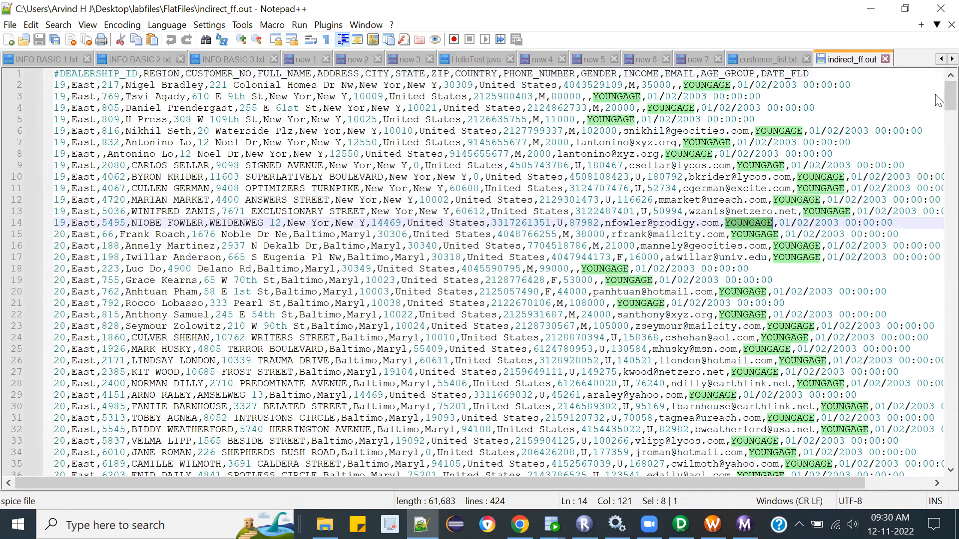
scroll(937, 140, down, 3)
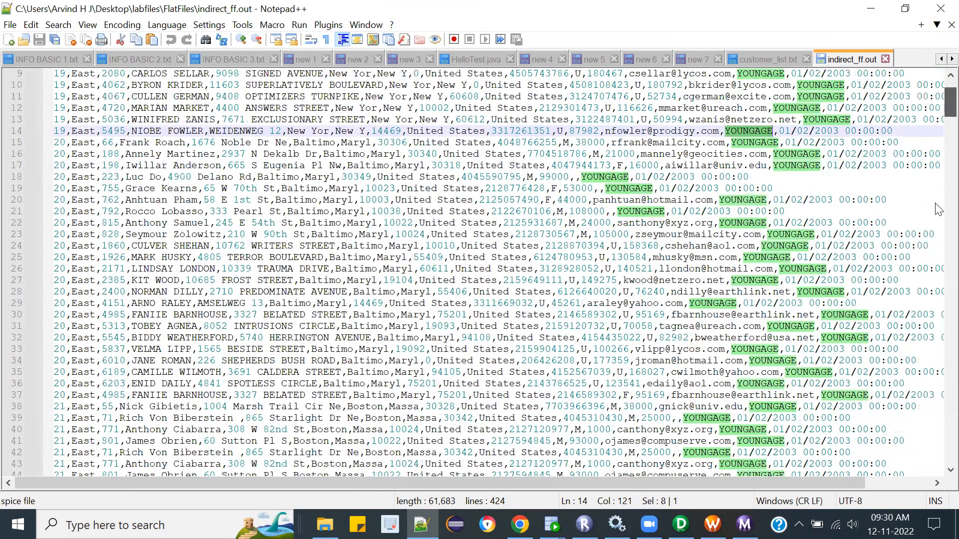
Step: Examine the output rows of indirect_ff.out down to the last line and back to the Central region rows
scroll(937, 219, down, 20)
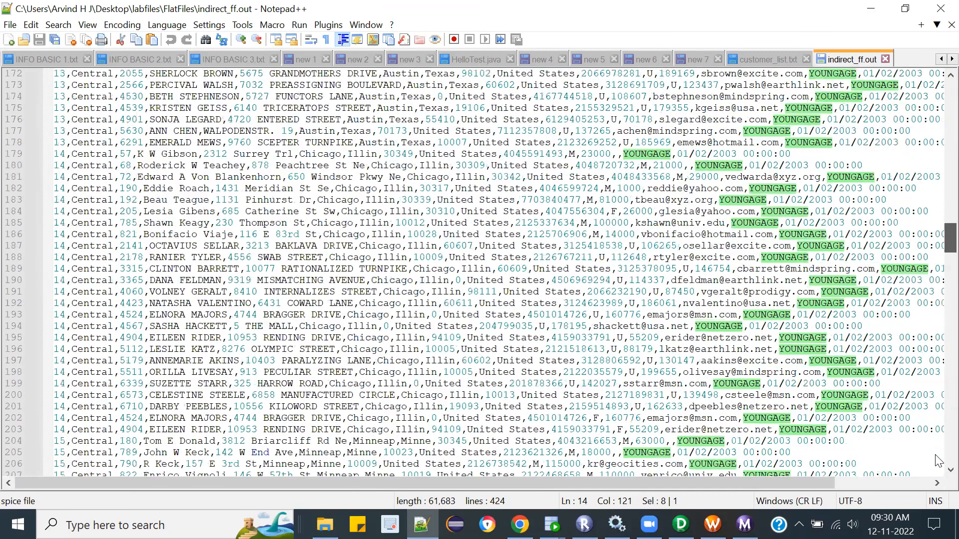
scroll(938, 464, down, 20)
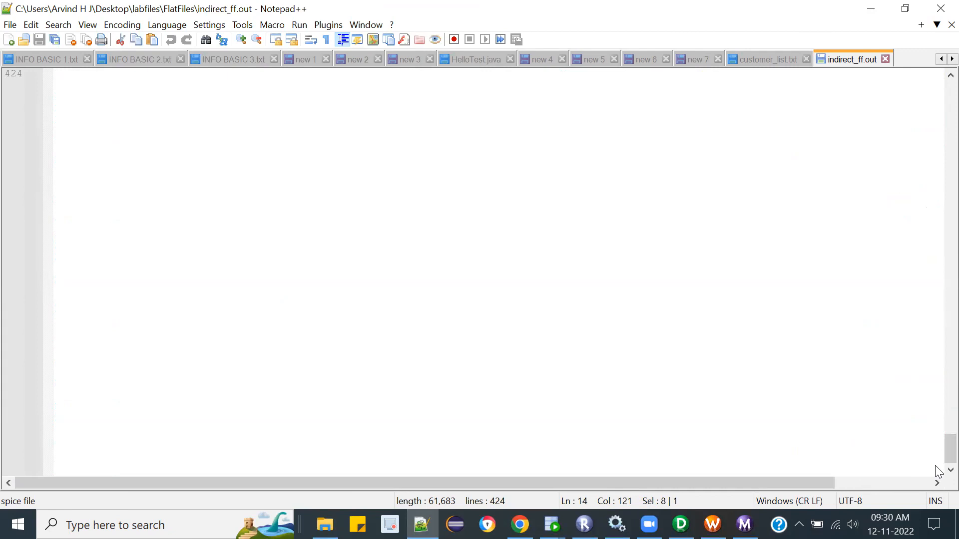
mouse_move(552, 524)
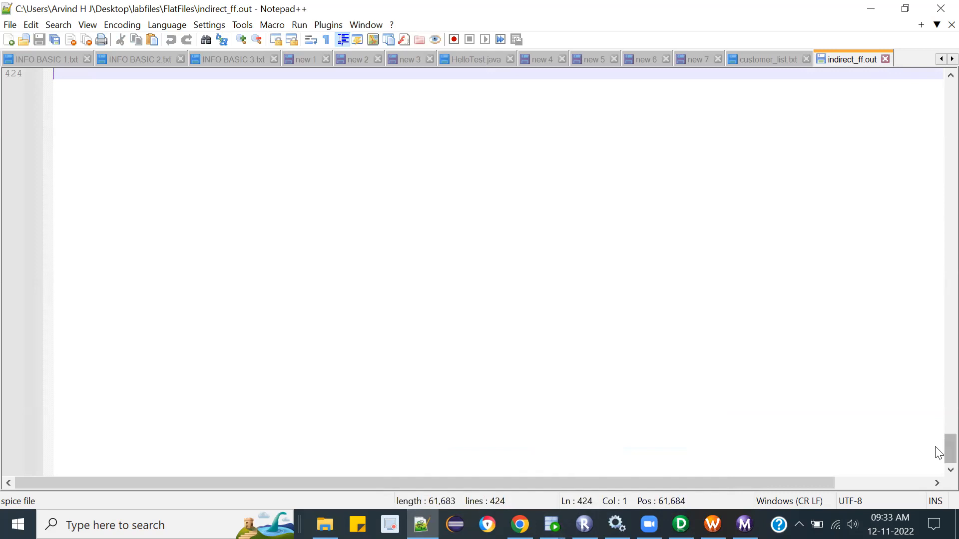
scroll(944, 449, up, 1)
scroll(939, 250, up, 20)
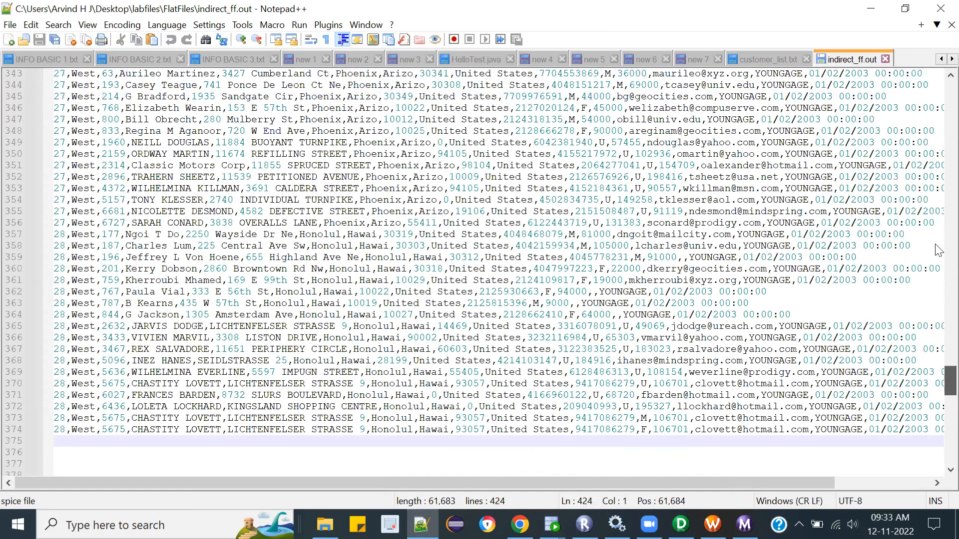
scroll(938, 250, up, 20)
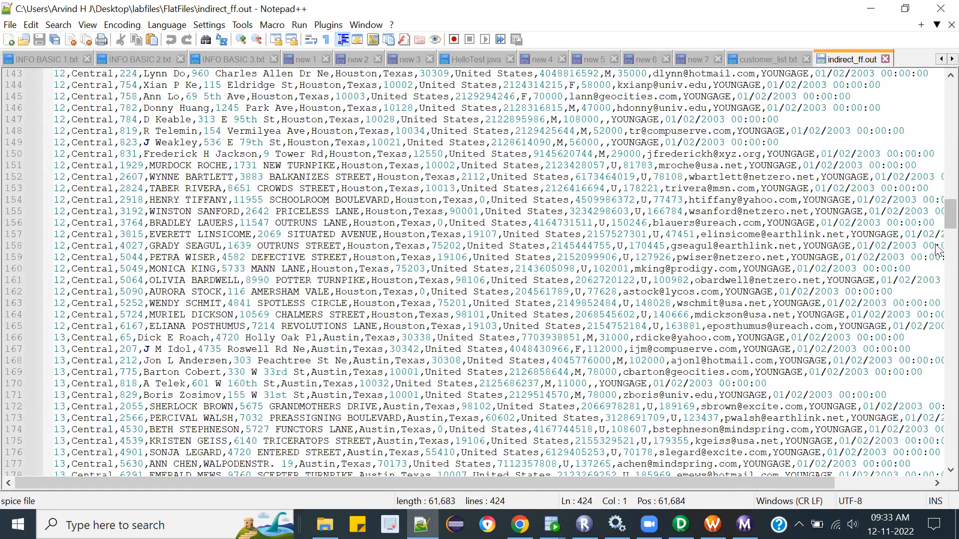
click(806, 319)
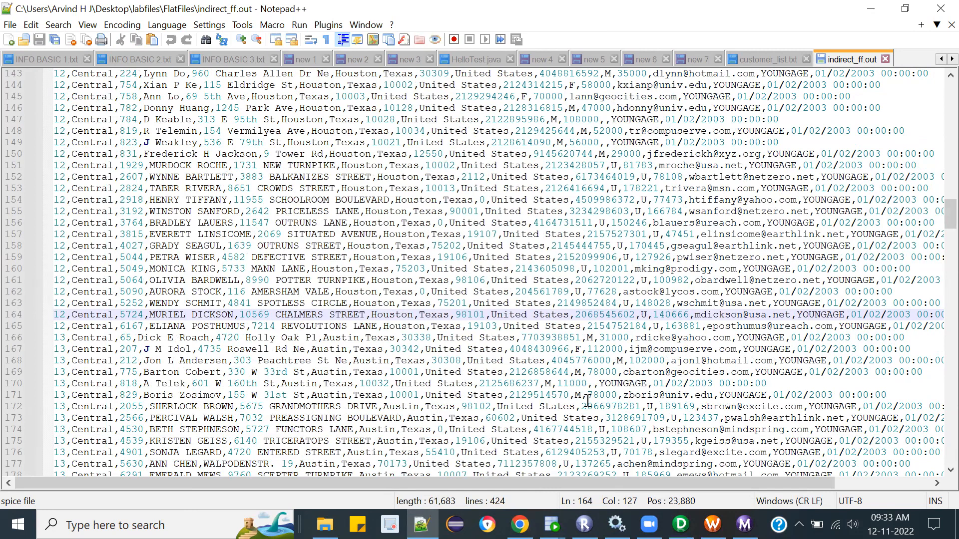
Step: Switch to PowerCenter Designer and review the EXPTRANS ports down to the AGE_GRP_VAR expression
key(alt+Tab)
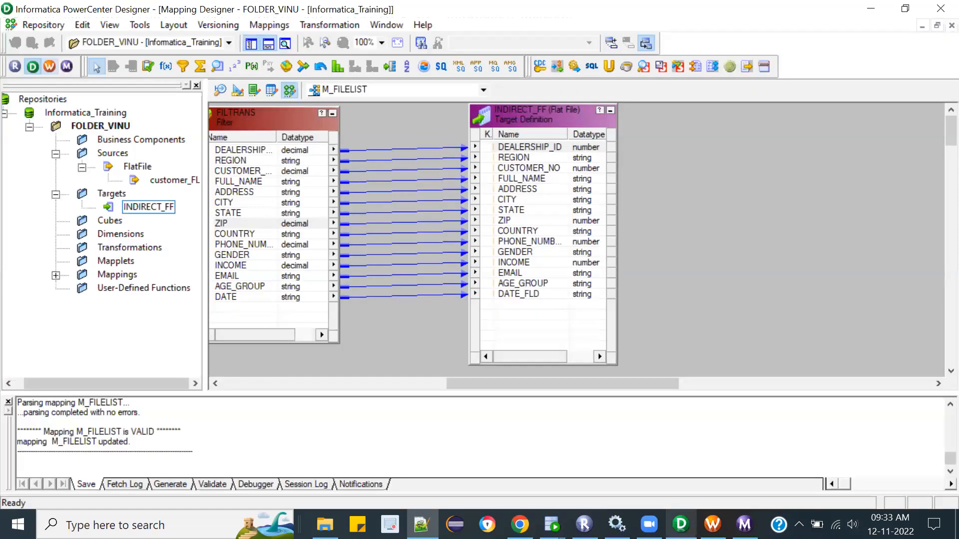
click(396, 379)
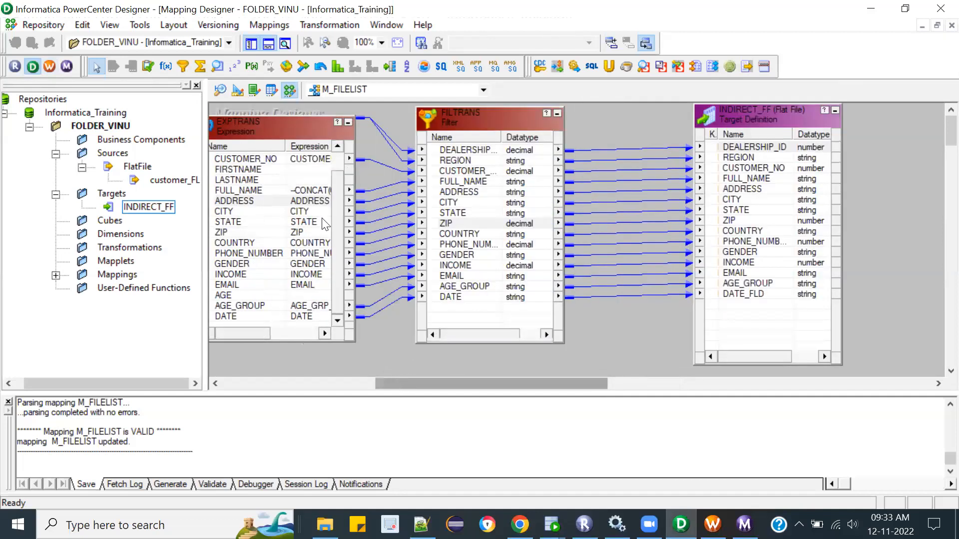
double_click(286, 133)
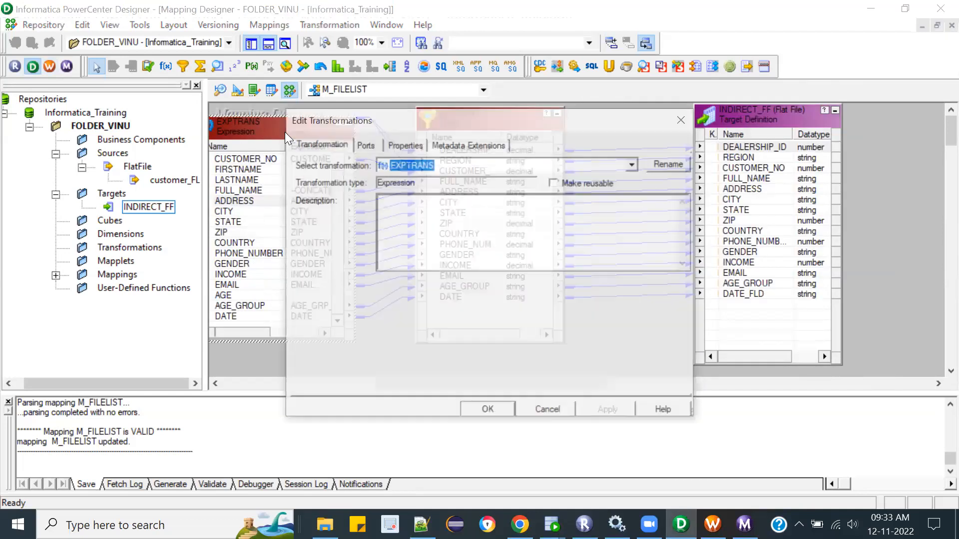
click(400, 145)
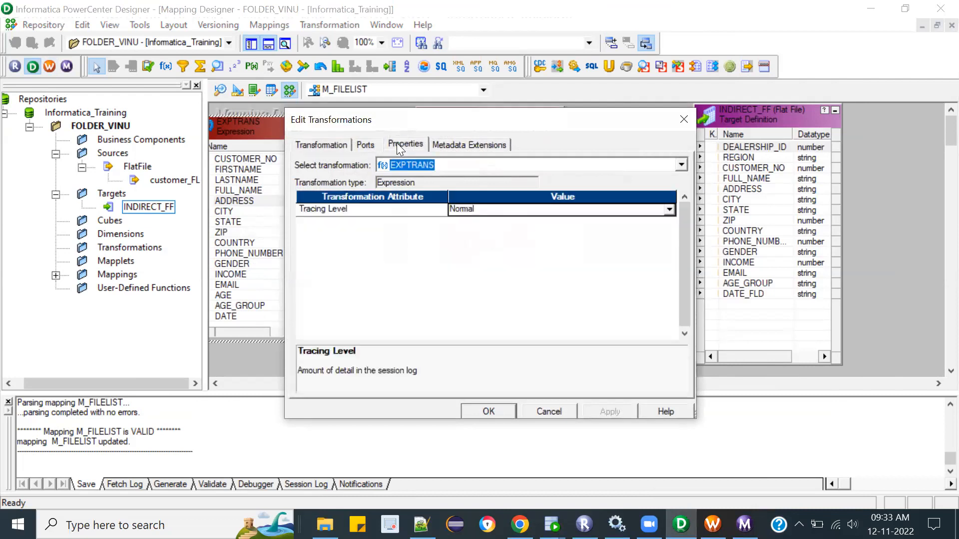
click(368, 145)
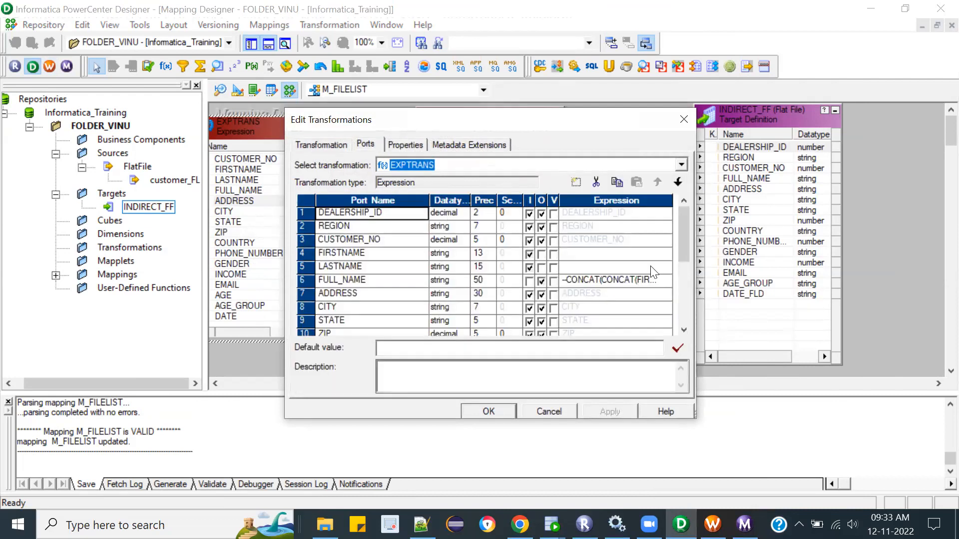
click(684, 292)
drag(681, 291, 681, 310)
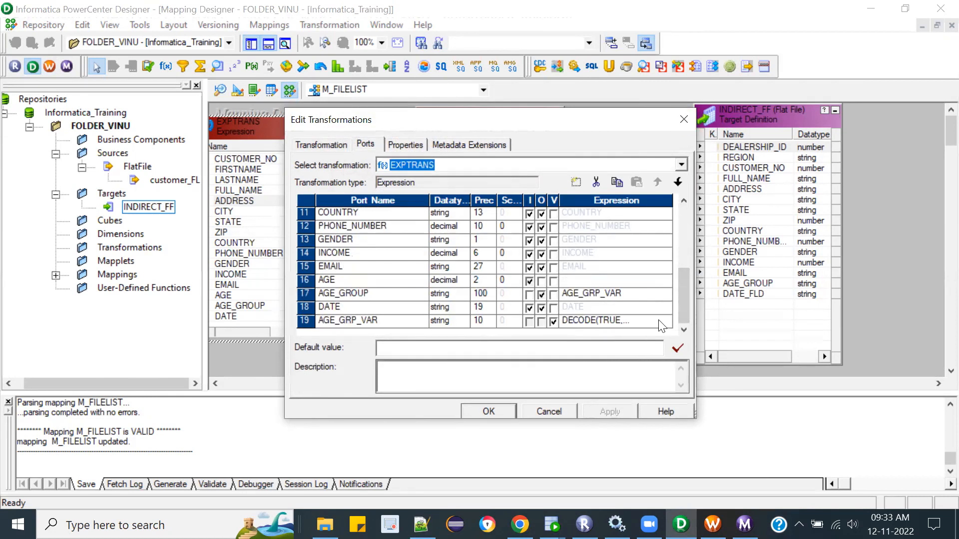
click(684, 121)
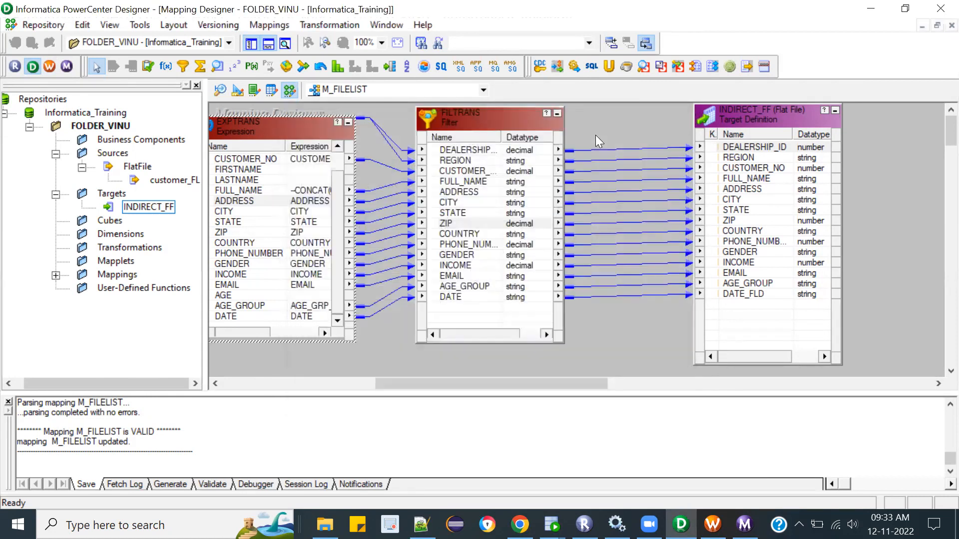
Step: Extend the FILTRANS filter condition with an or operator and a copy of AGE_GROUP='YOUNGAGE' on a second line
double_click(505, 123)
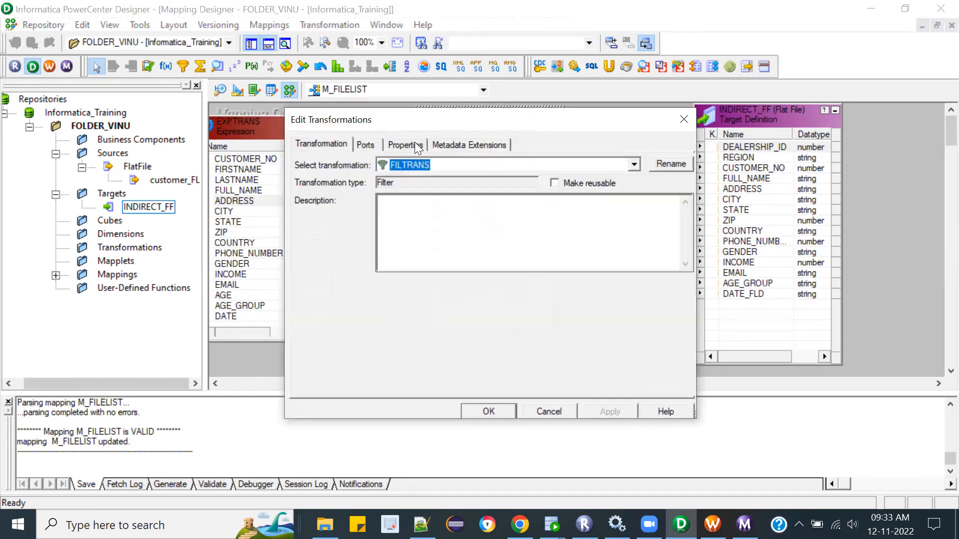
click(408, 144)
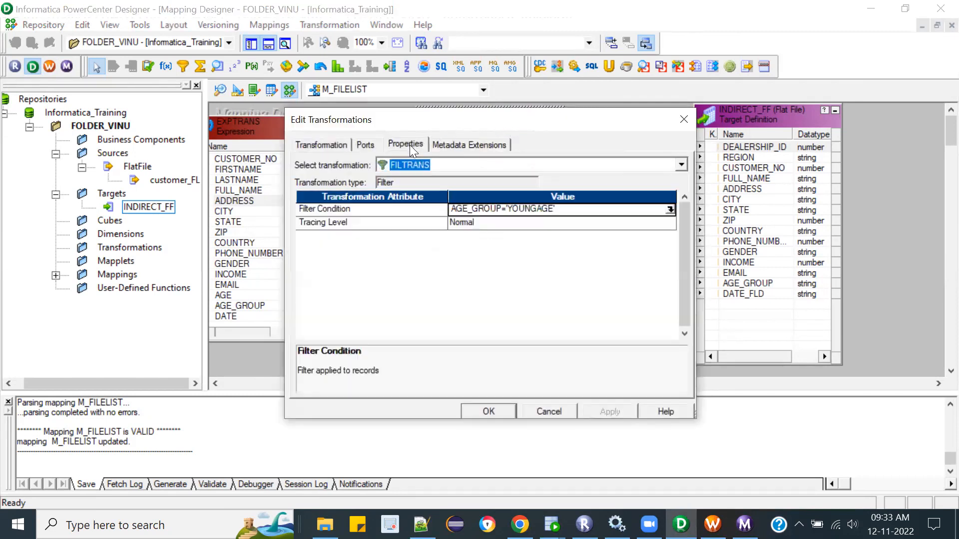
click(670, 208)
click(670, 209)
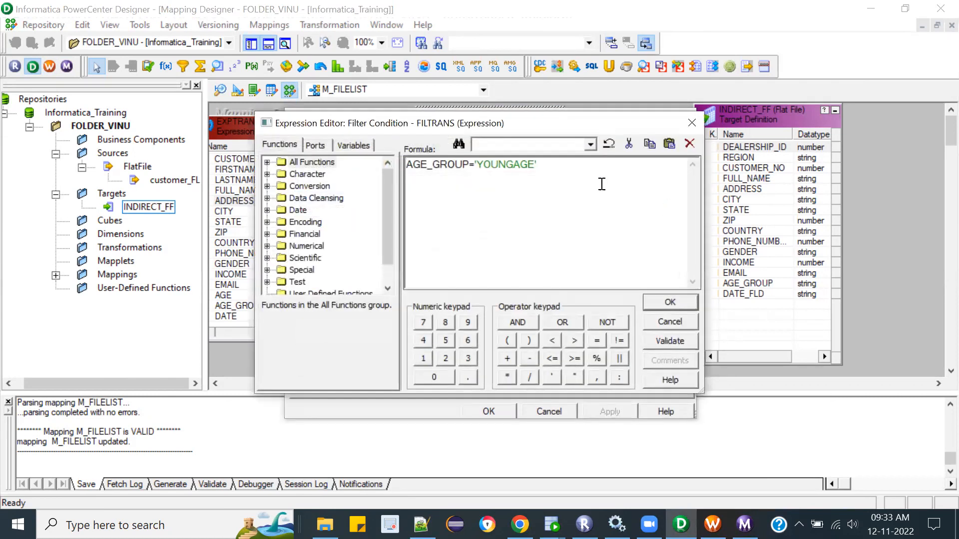
click(586, 168)
text(or)
key(Return)
drag(539, 166, 390, 166)
key(ctrl+c)
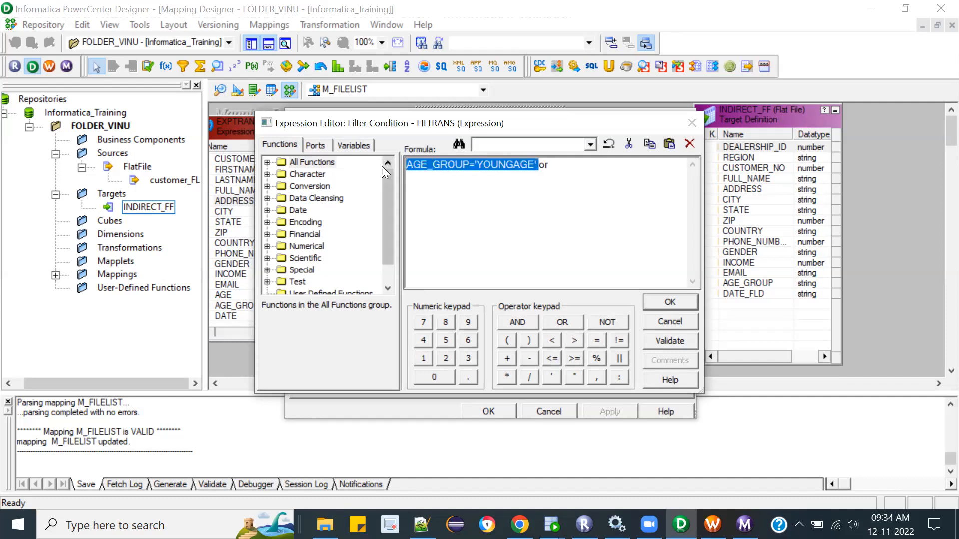
click(460, 194)
key(ctrl+v)
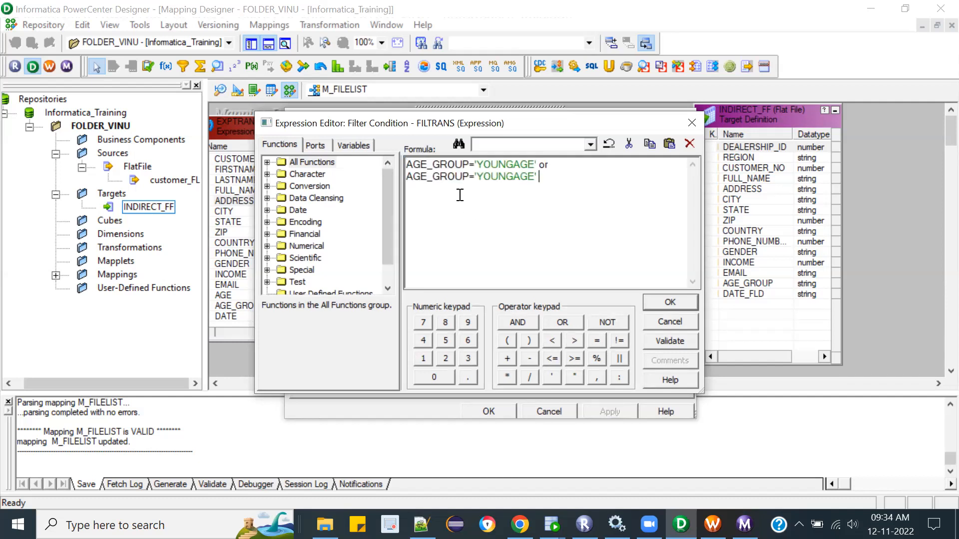
Step: Change the age group in the second line of the filter condition to 'MIDDLEAGE'
key(shift+Left)
key(shift+Left)
drag(489, 175, 476, 176)
key(BackSpace)
key(Delete)
key(Delete)
key(Delete)
key(Delete)
text(MIDDLE)
Step: Validate the FILTRANS filter expression and dismiss the validation message
click(598, 175)
click(592, 166)
click(656, 340)
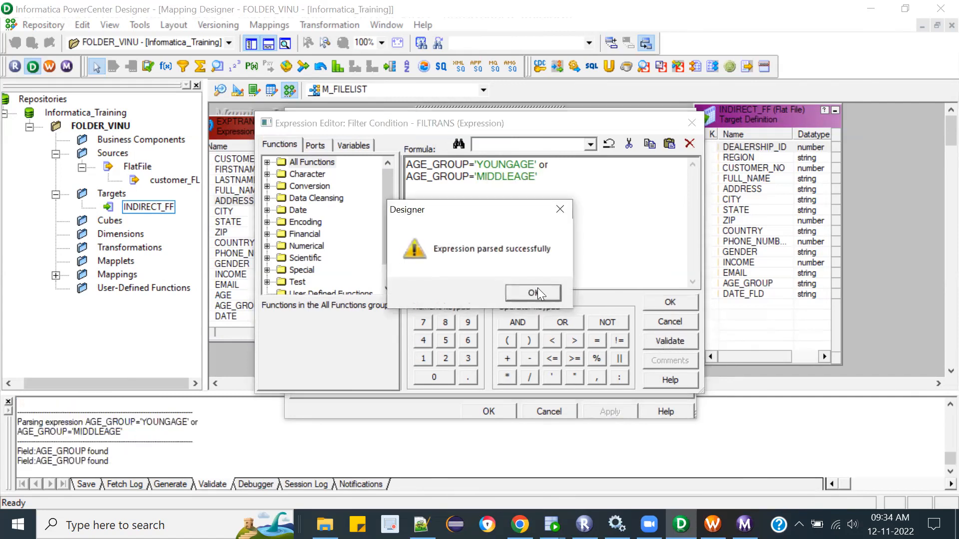
click(536, 292)
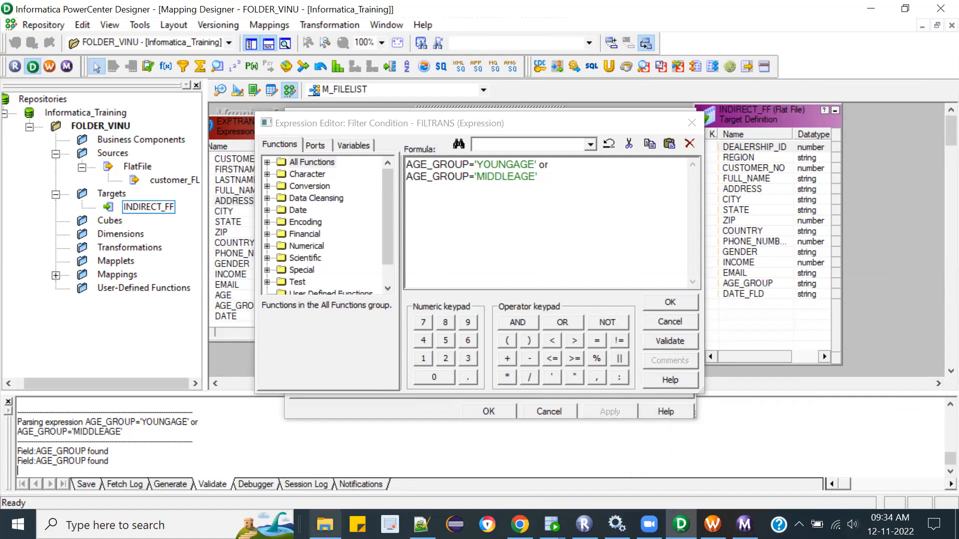
Step: Switch to PowerPoint and show the Workflow Scheduler slide of the Unit 4 presentation
mouse_move(325, 524)
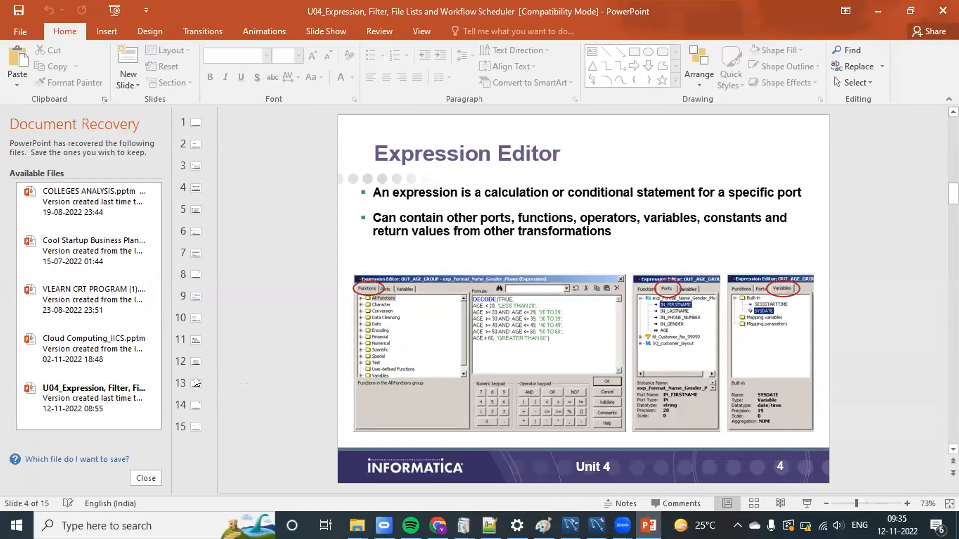
click(196, 353)
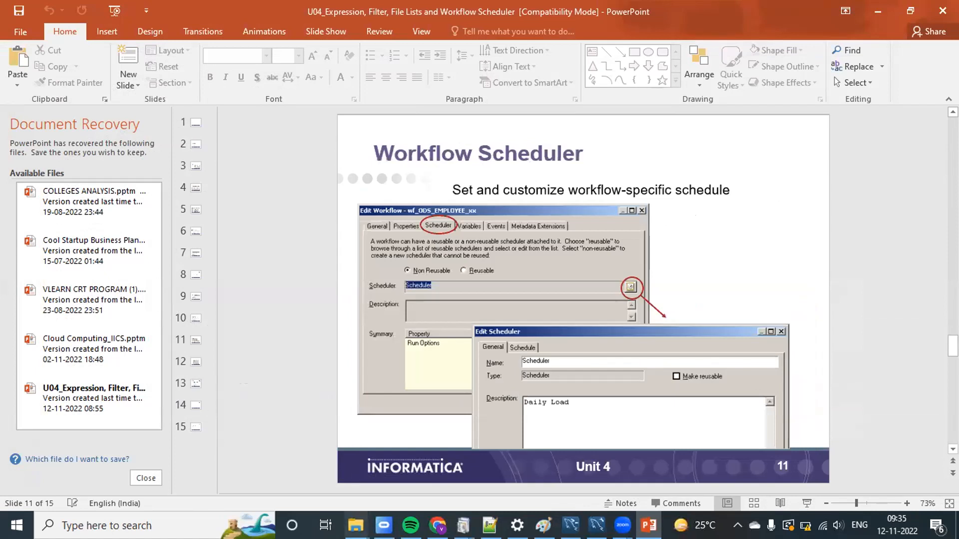
Step: Open U05_Joins, Features and Techniques from the reinformaticademoclassdetails folder and show the Heterogeneous Joins slide
mouse_move(356, 526)
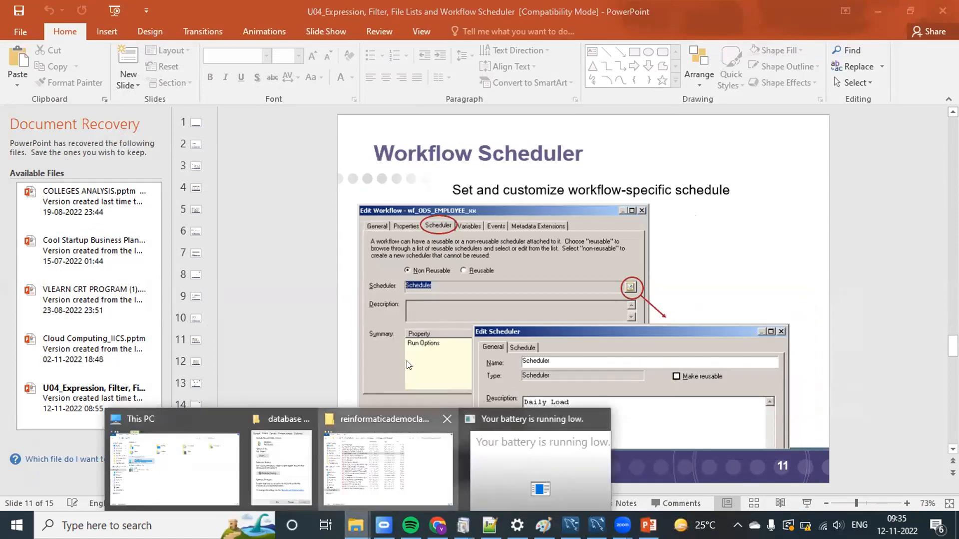
click(423, 469)
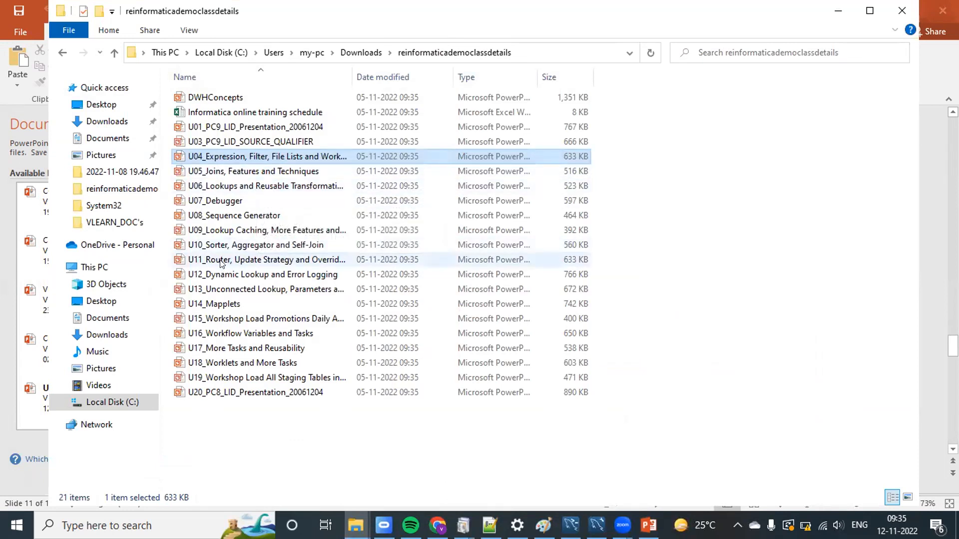
double_click(237, 173)
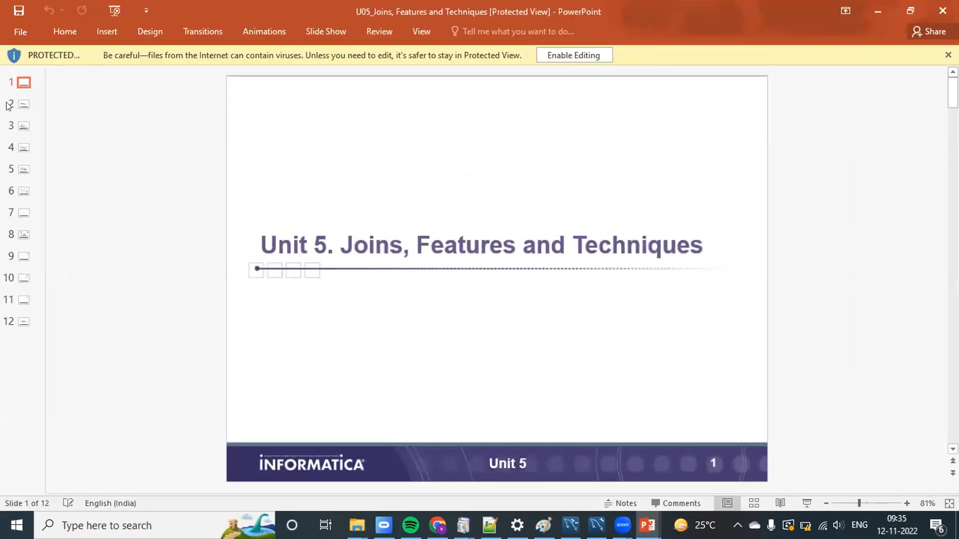
click(20, 105)
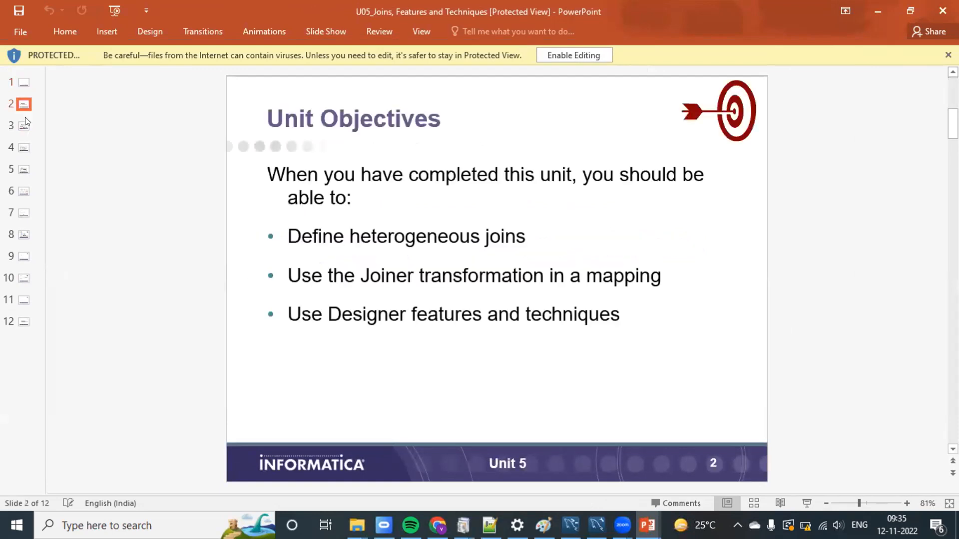
click(26, 126)
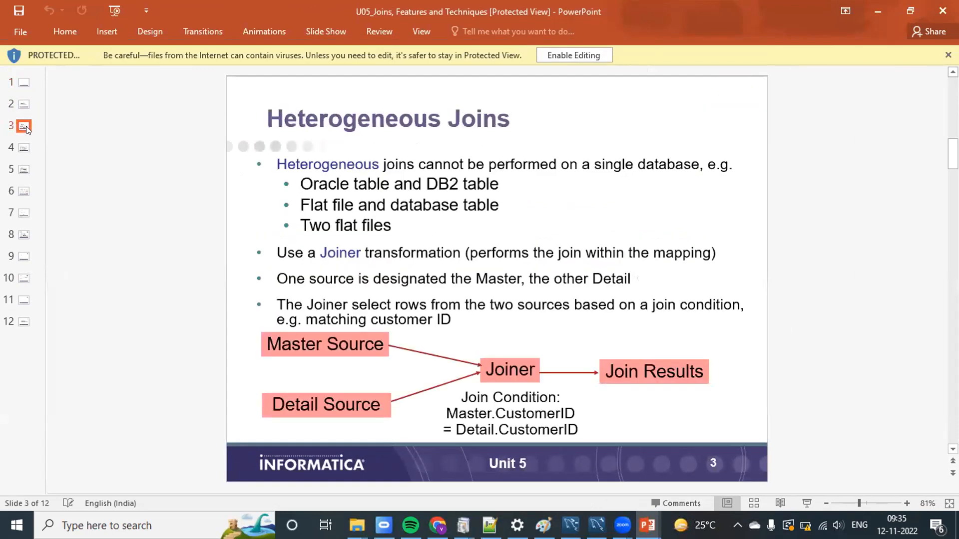